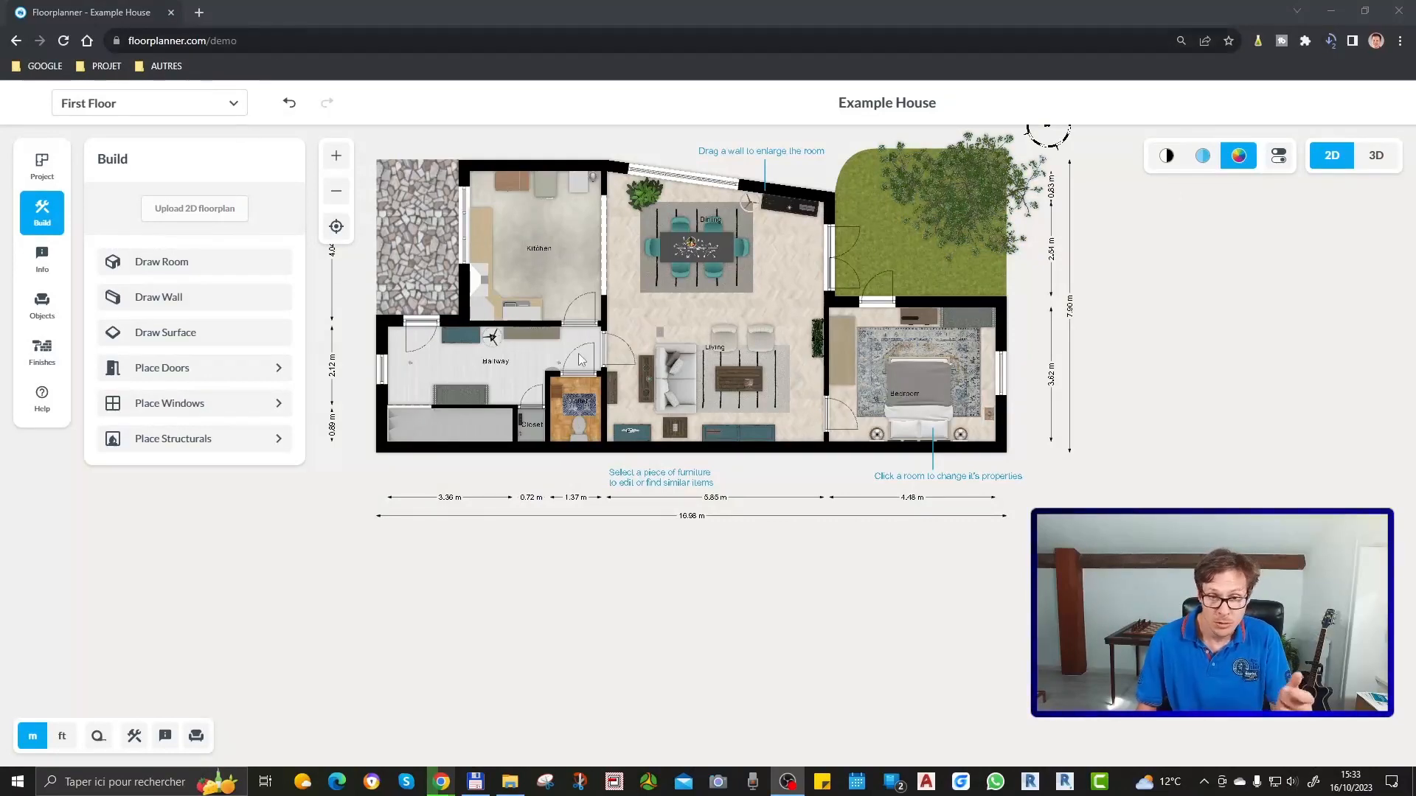
View the example house in 3D from several angles, then return to its 2D floor plan
click(1384, 163)
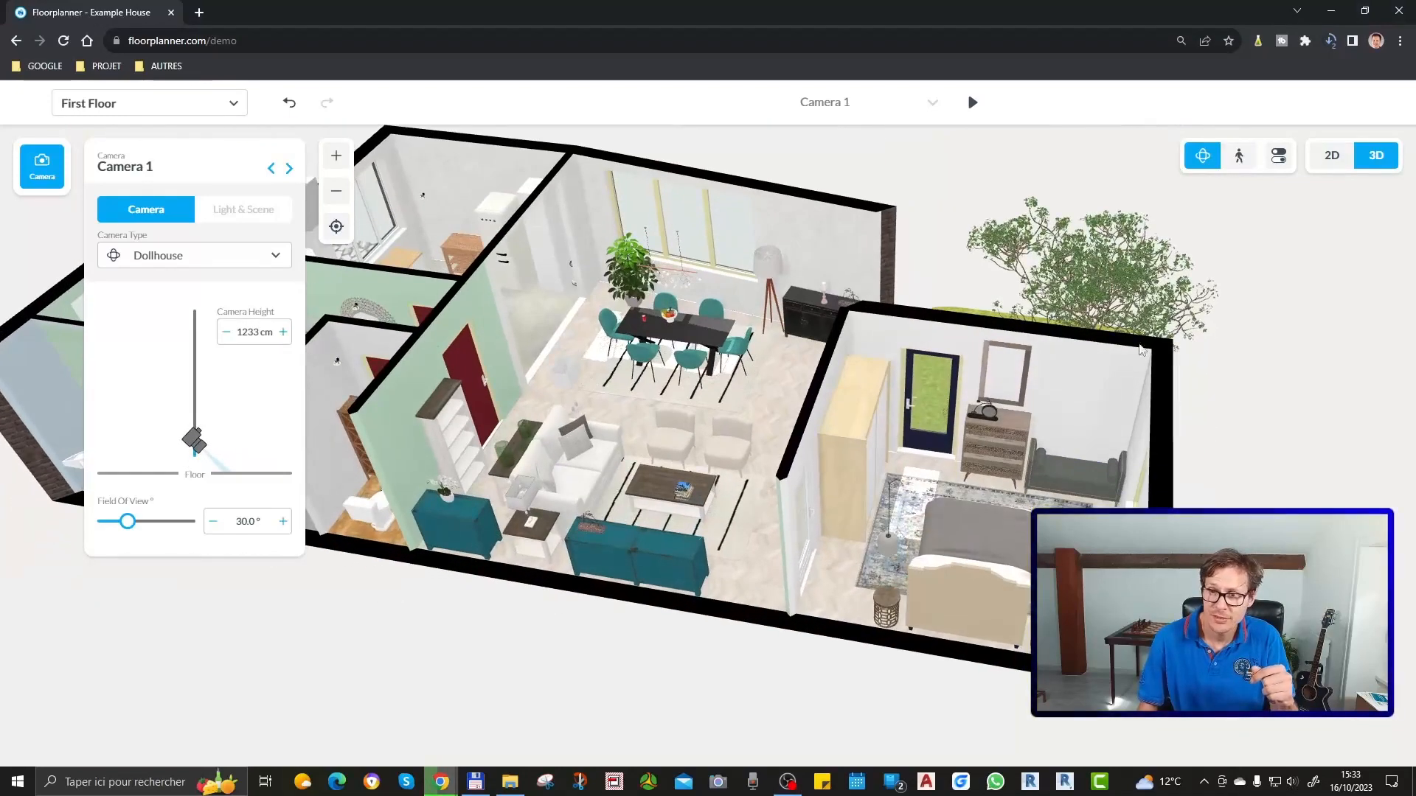
drag(1141, 350, 1010, 443)
drag(738, 530, 1084, 279)
click(1332, 156)
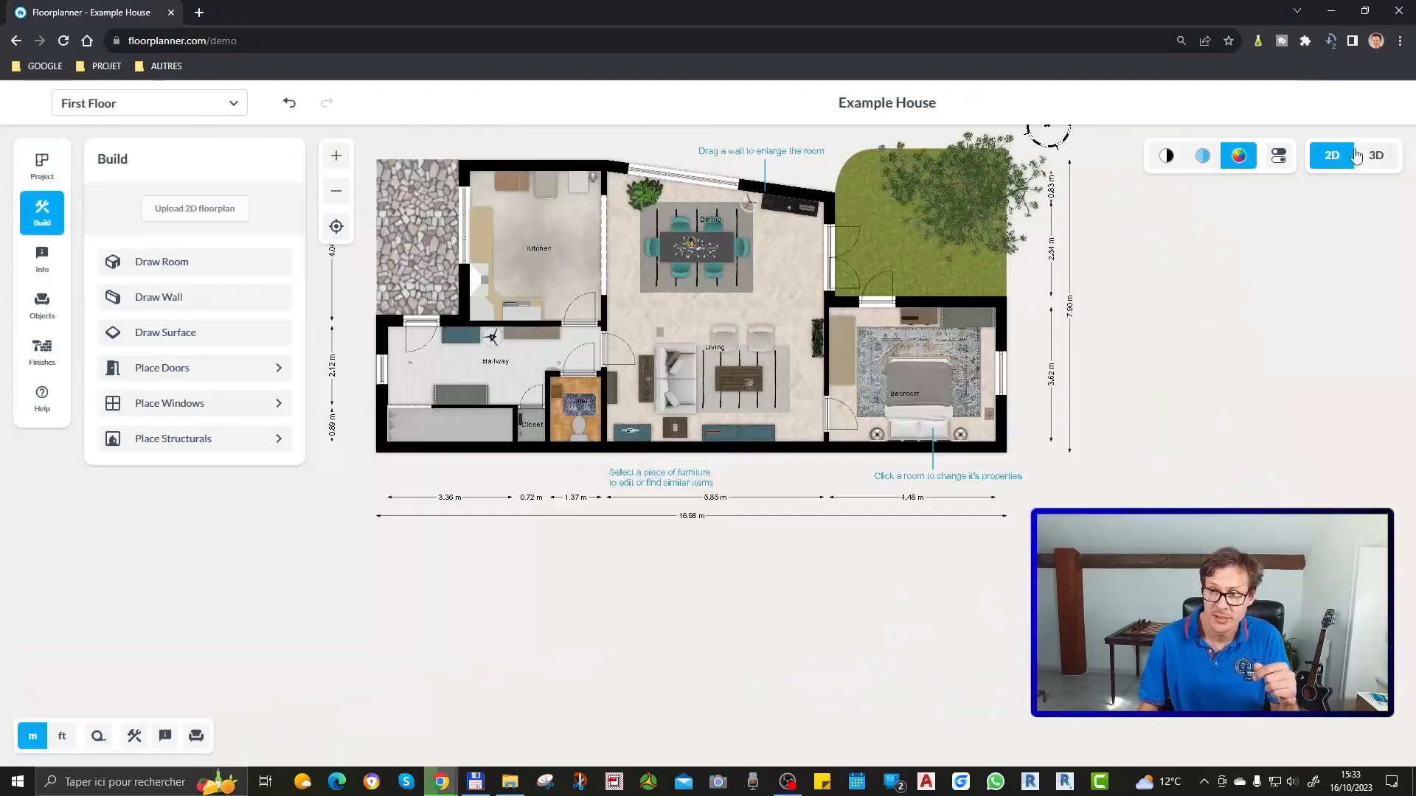
click(1376, 156)
drag(763, 524, 763, 441)
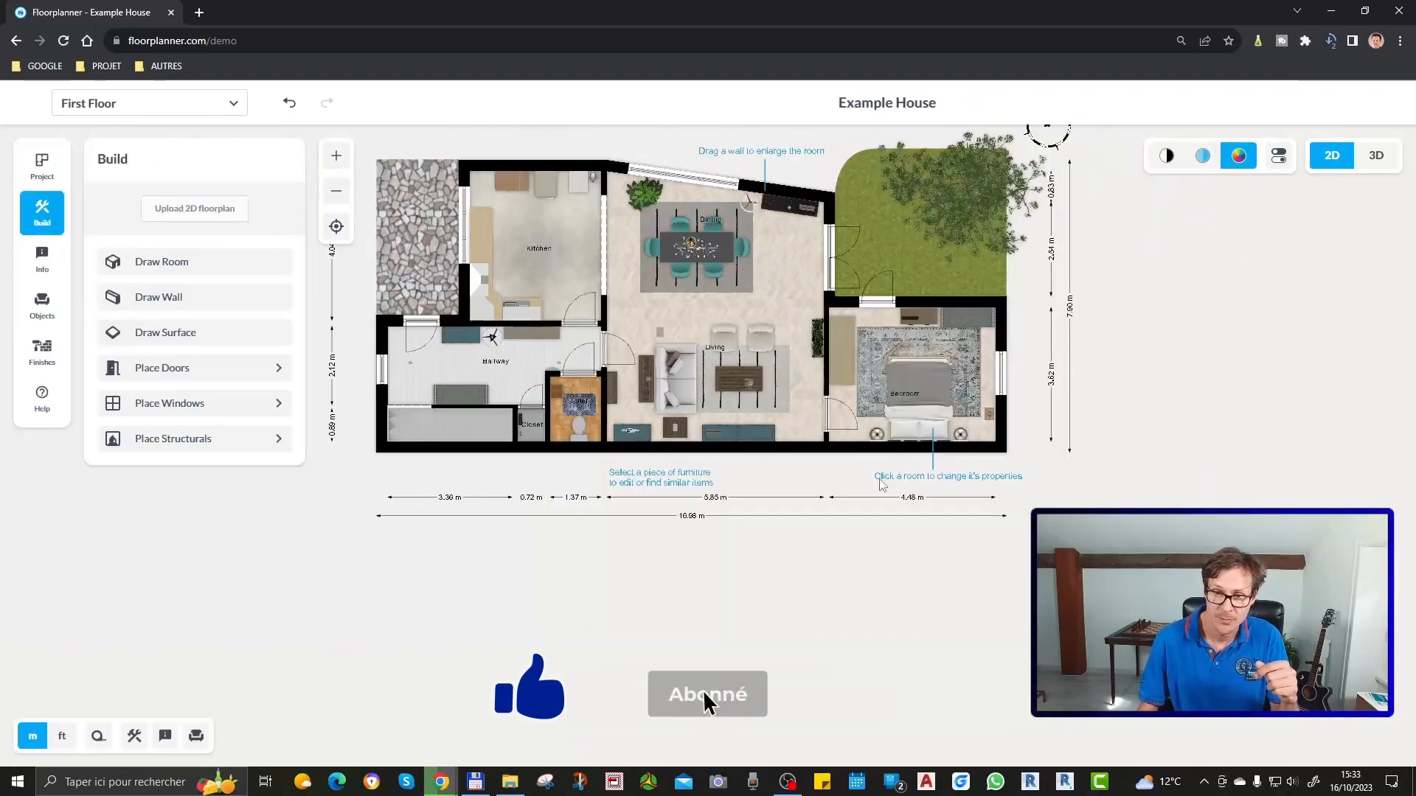
drag(872, 461, 957, 545)
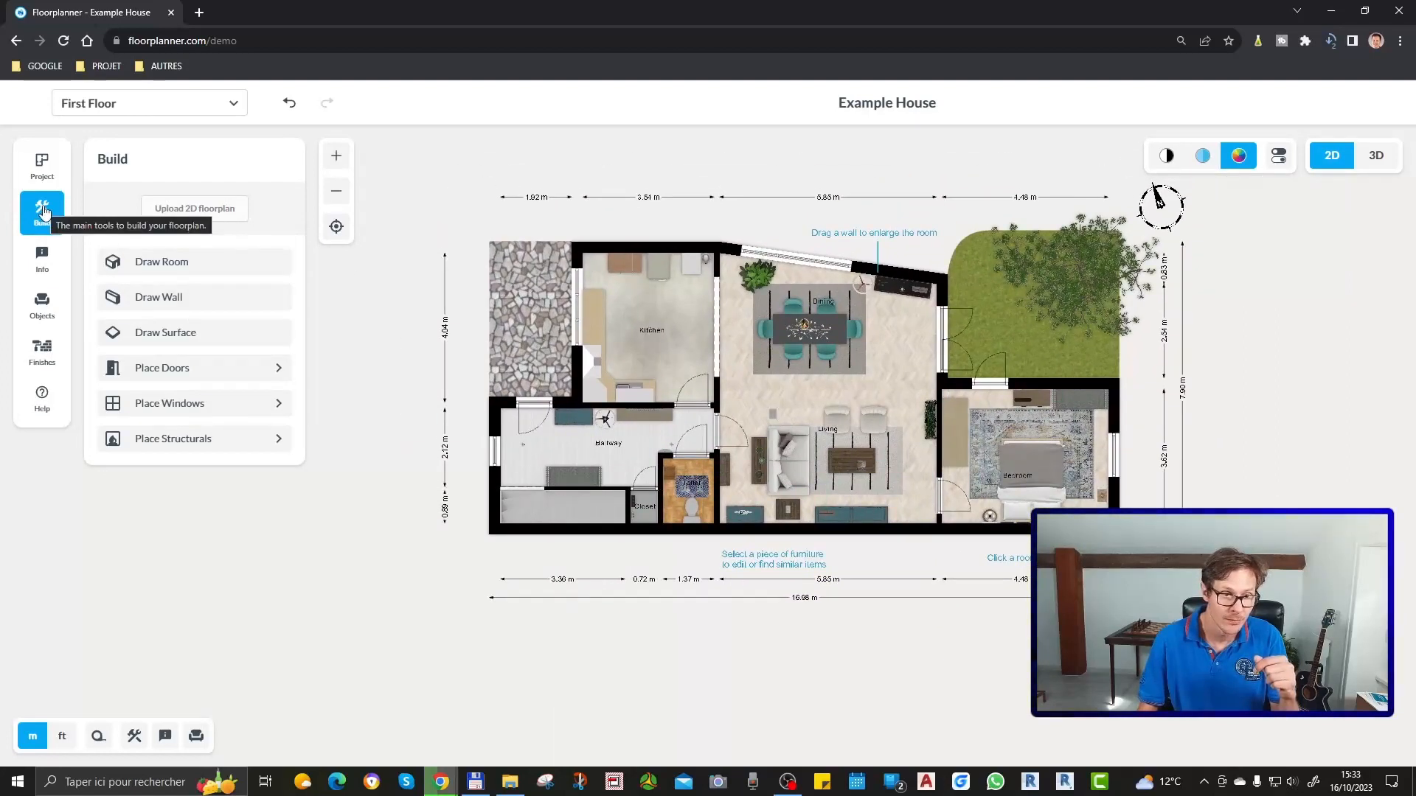
Draw a rectangular room about 6.05 by 4.14 m below the example house, with walls 16 cm thick and 280 cm high
click(181, 265)
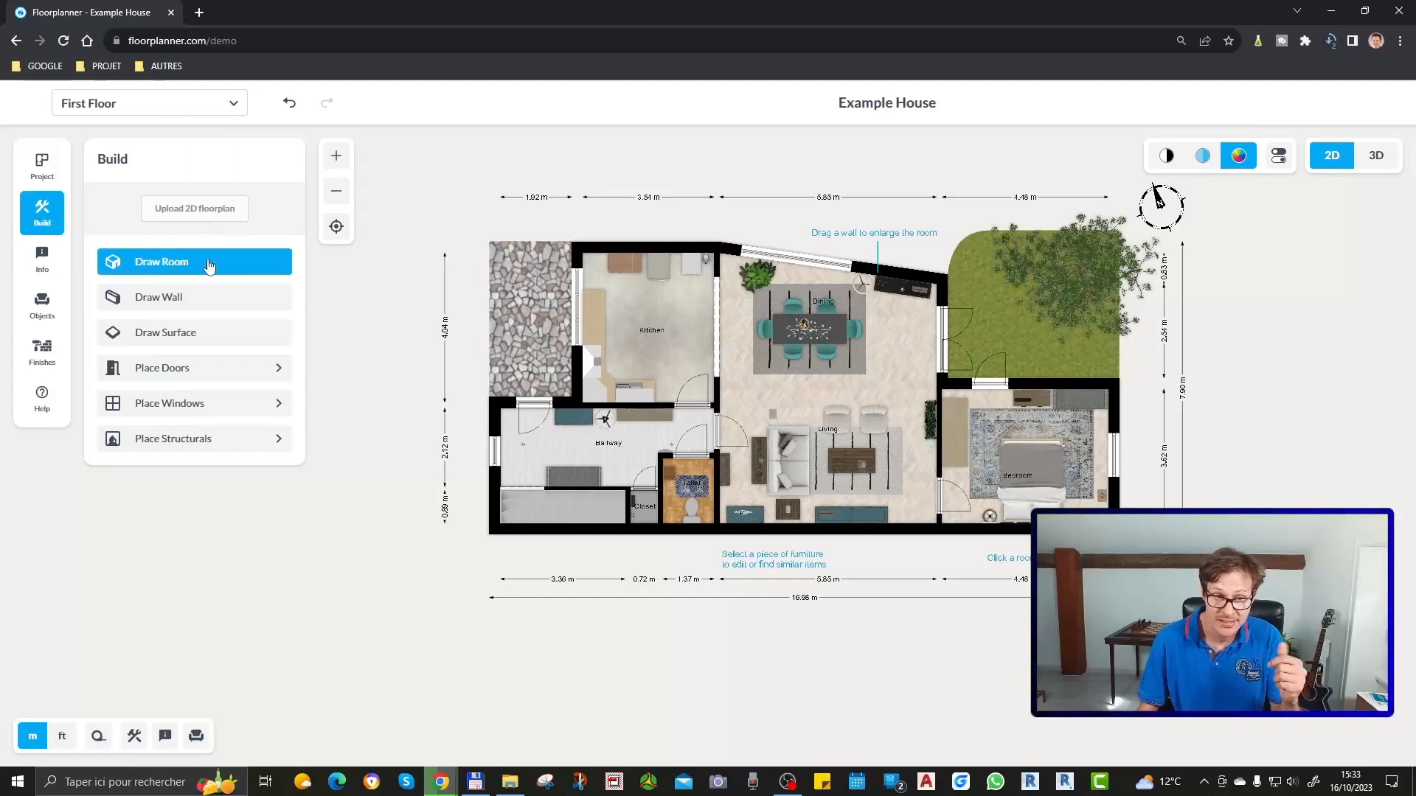
click(210, 265)
scroll(741, 285, down, 3)
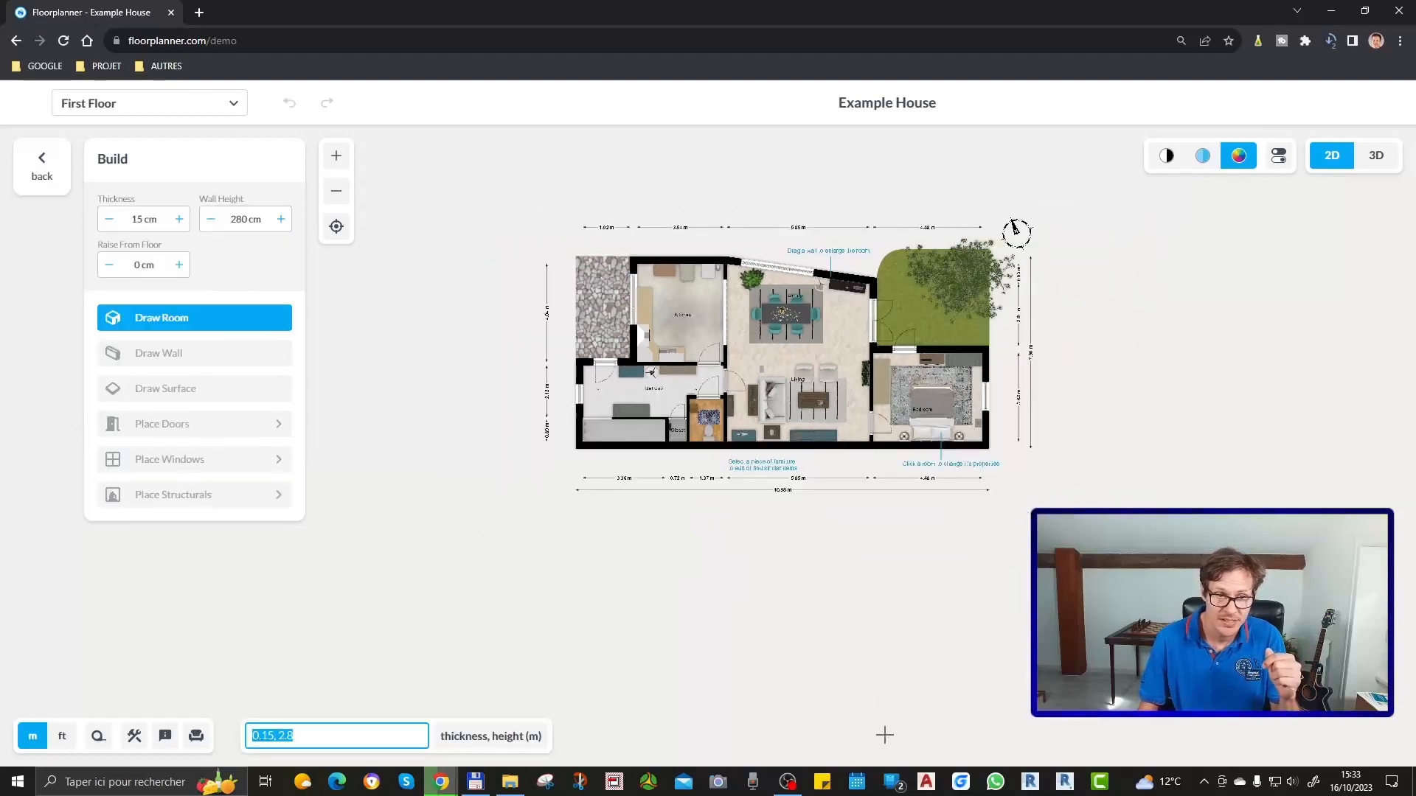
click(181, 221)
click(181, 221)
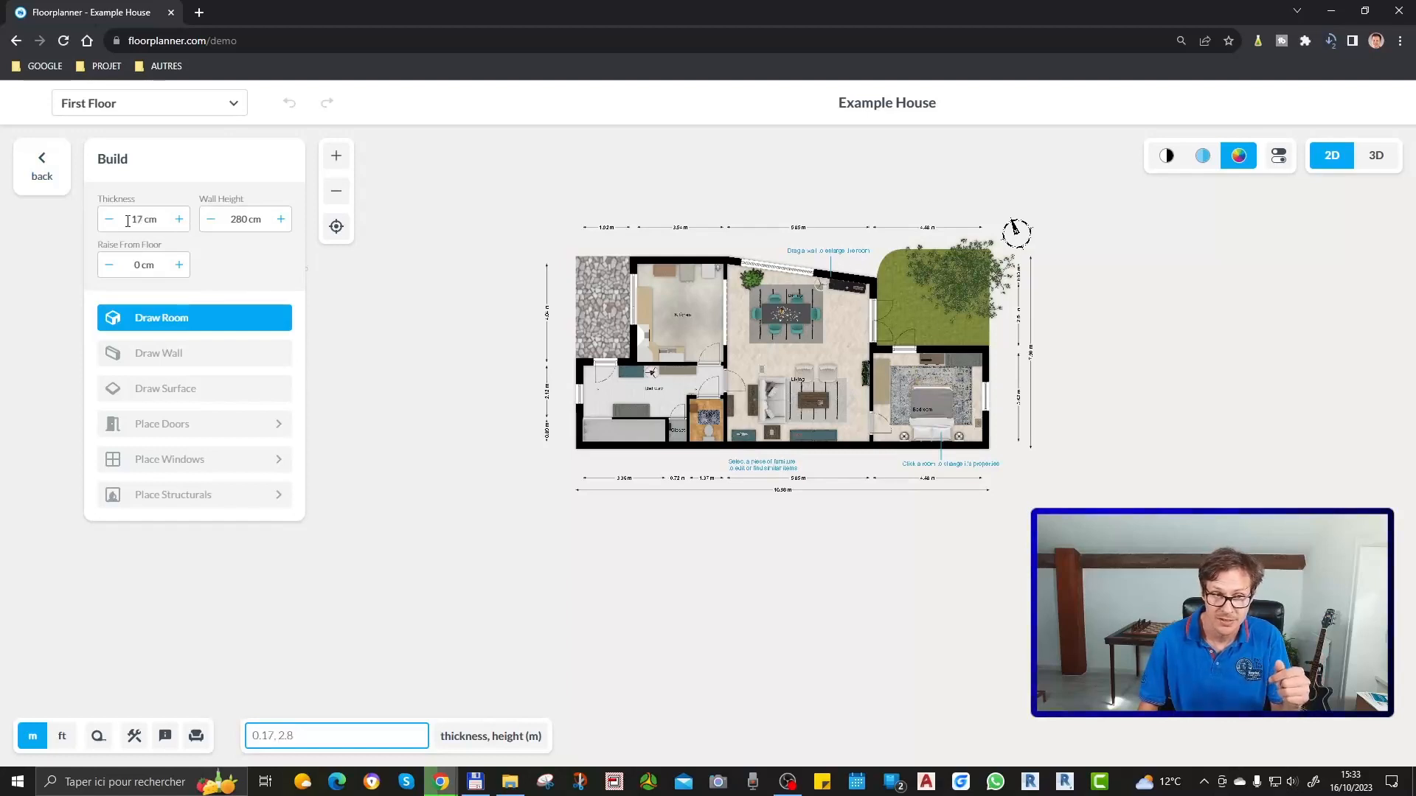
click(180, 221)
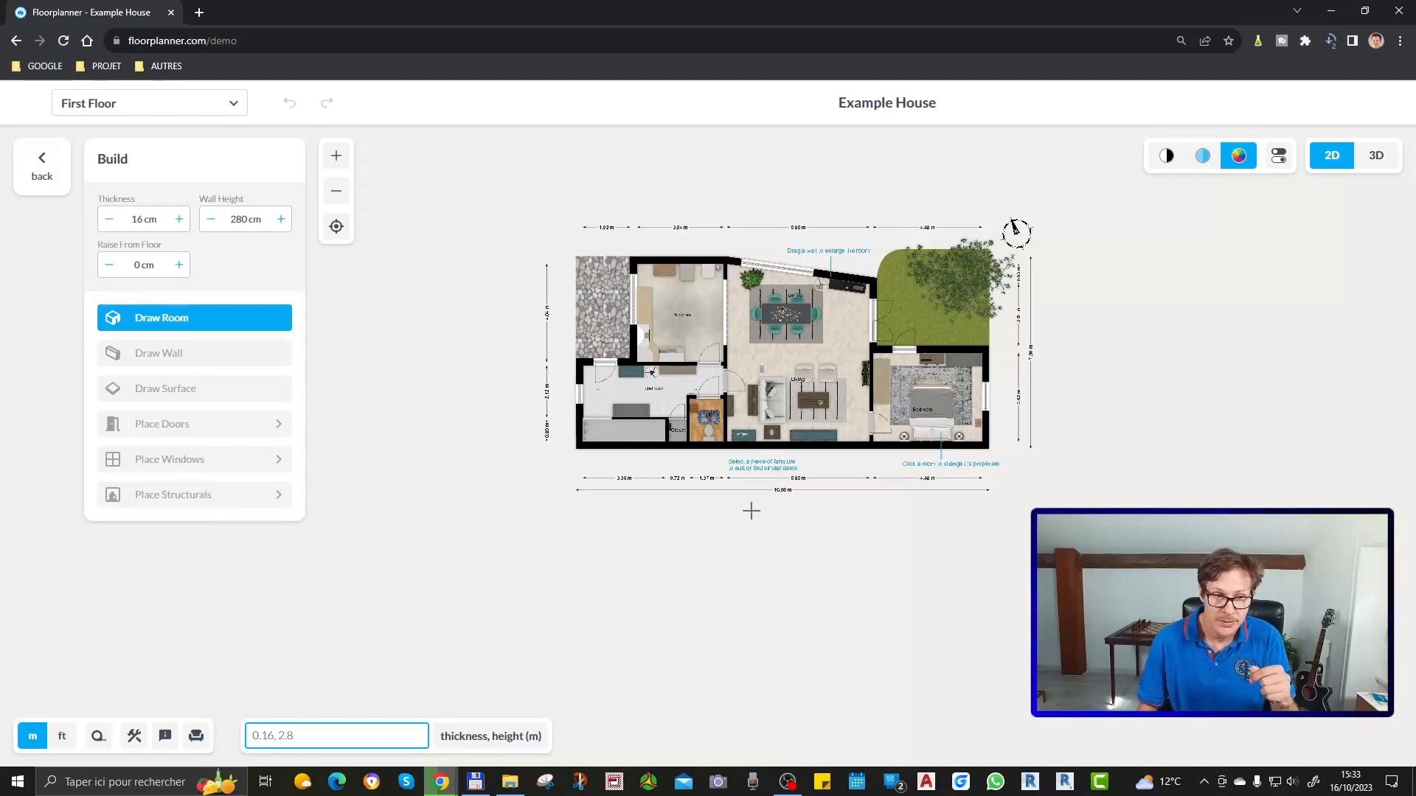
mouse_move(847, 513)
mouse_down()
mouse_move(1025, 656)
mouse_move(974, 623)
mouse_move(1007, 633)
mouse_move(997, 617)
mouse_up()
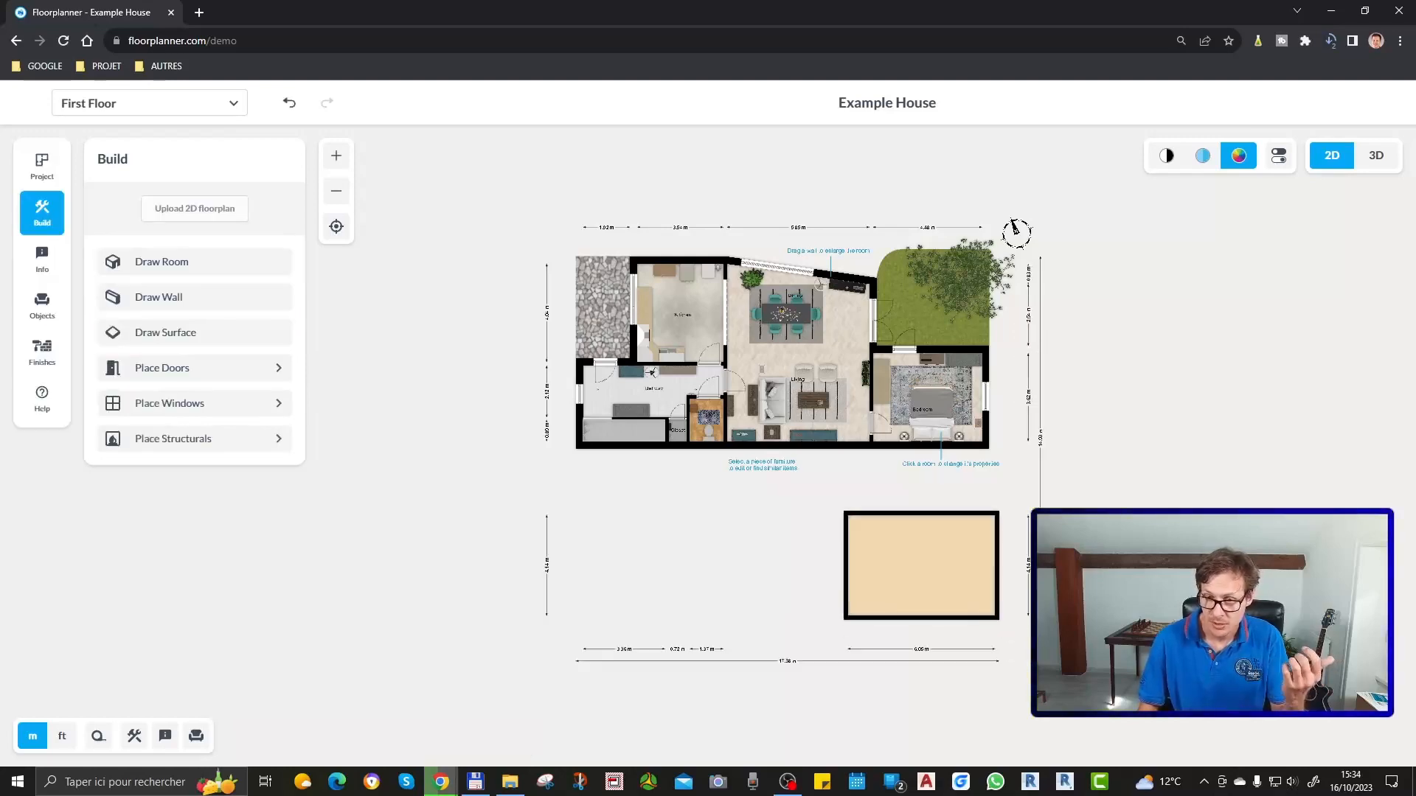
scroll(1058, 637, up, 3)
scroll(1062, 636, up, 1)
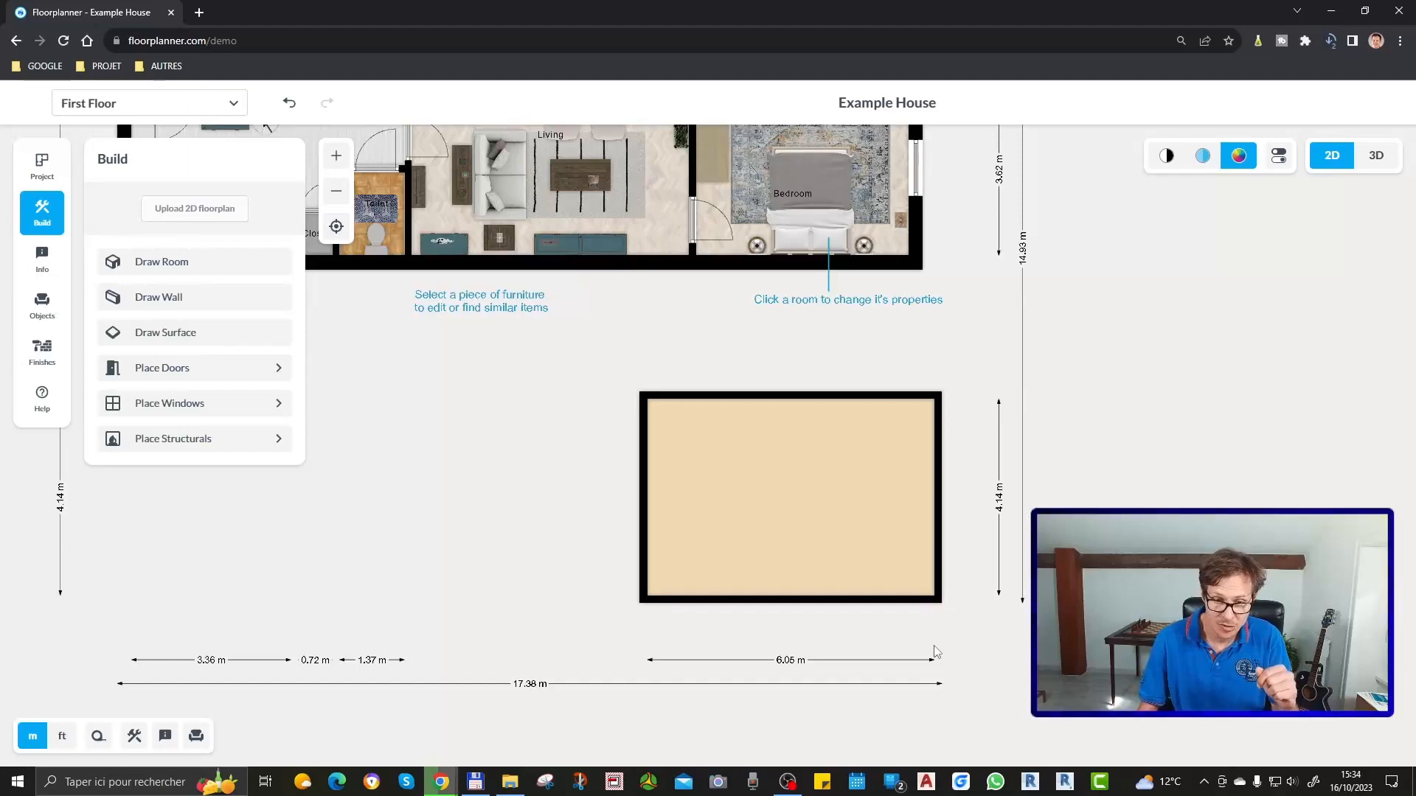
scroll(894, 606, down, 5)
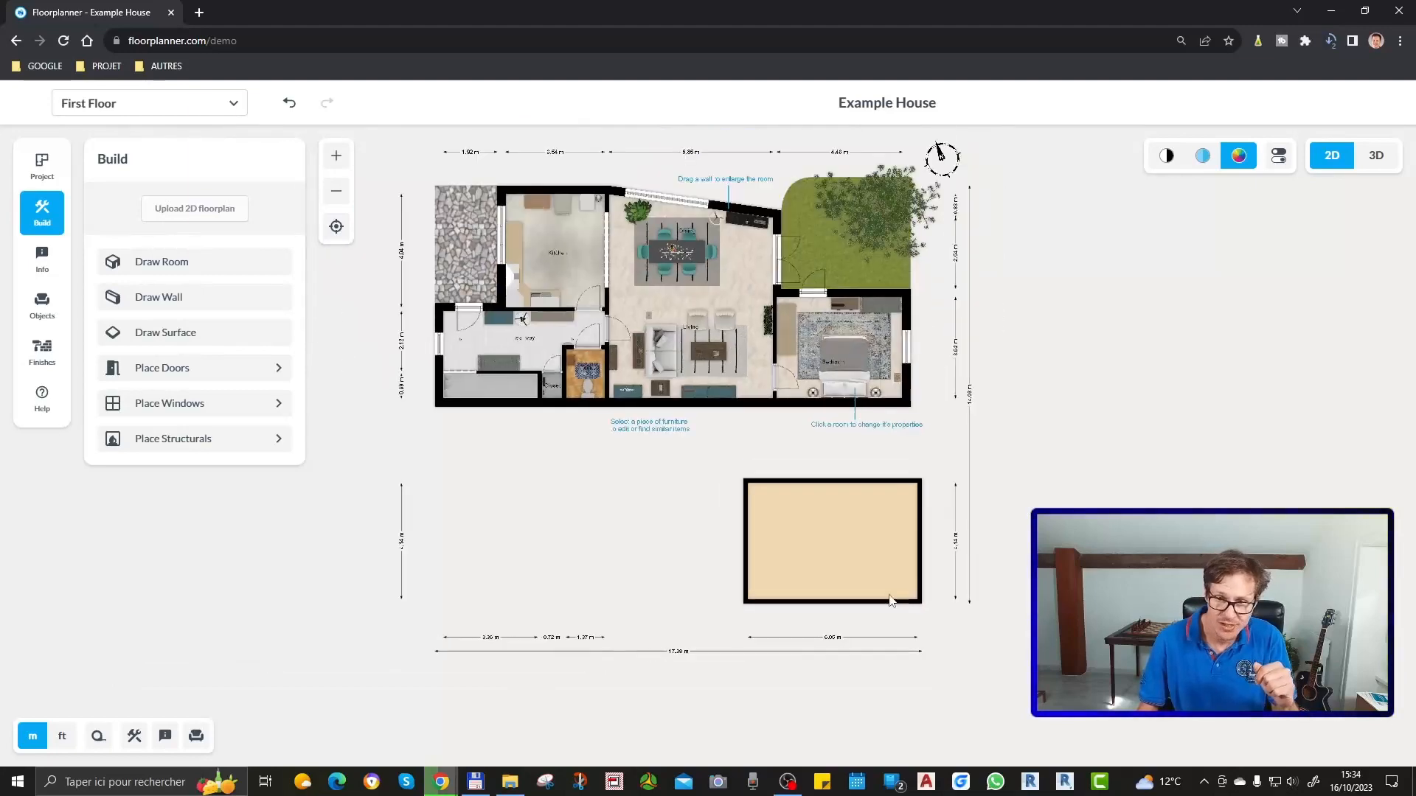
scroll(864, 417, up, 5)
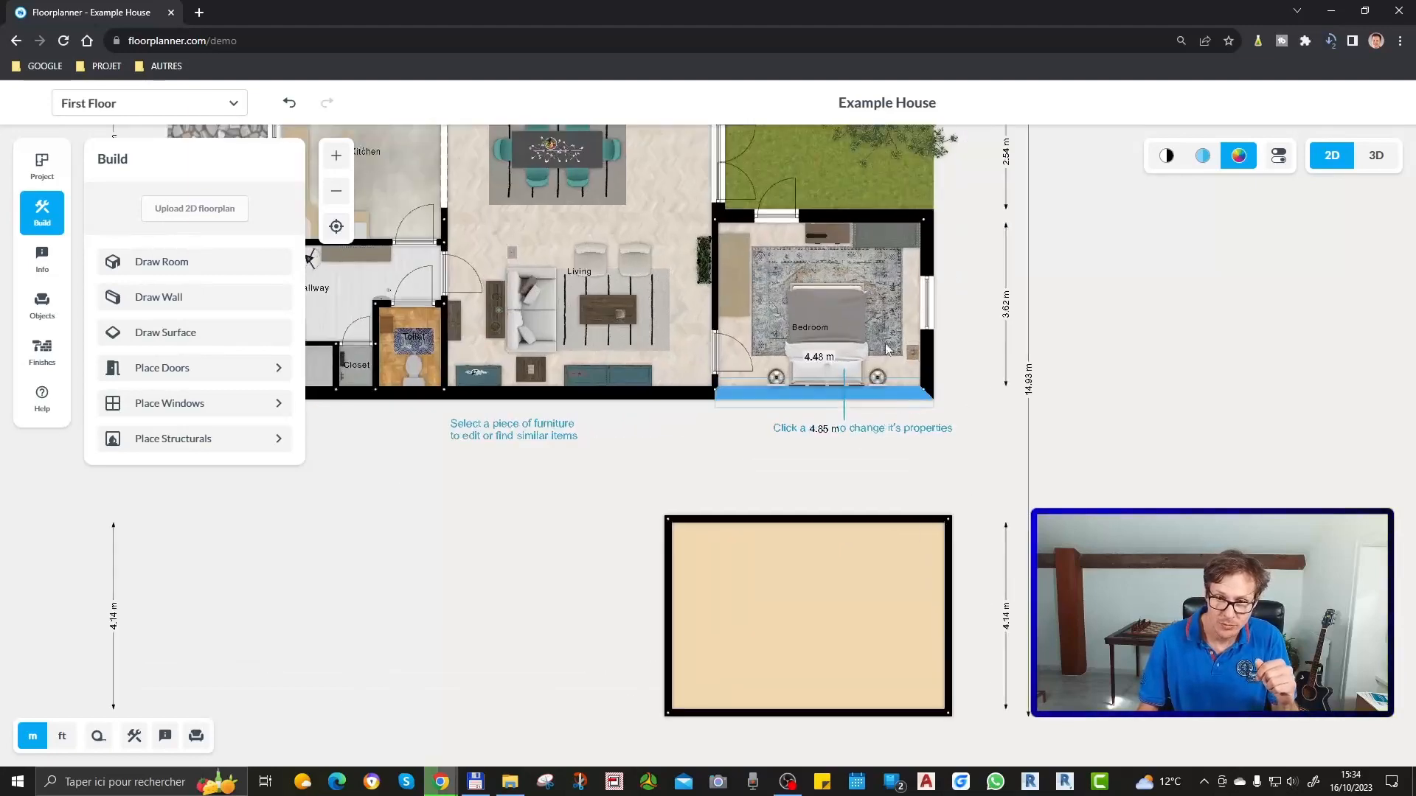
scroll(871, 251, down, 4)
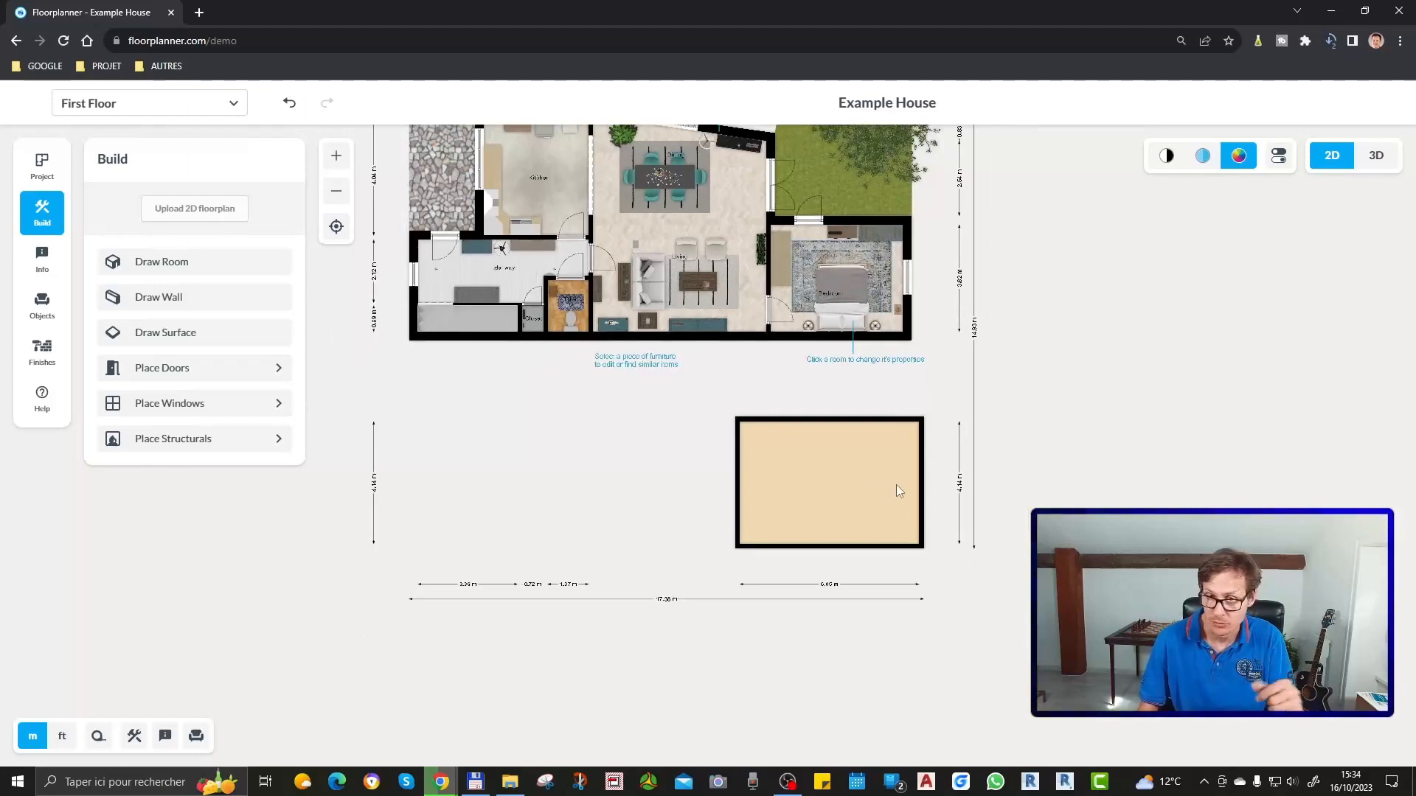
scroll(796, 601, down, 2)
Draw an L-shaped partition 10 cm thick, running about 3.07 m from the new room's left wall and up to its upper wall
scroll(864, 562, up, 3)
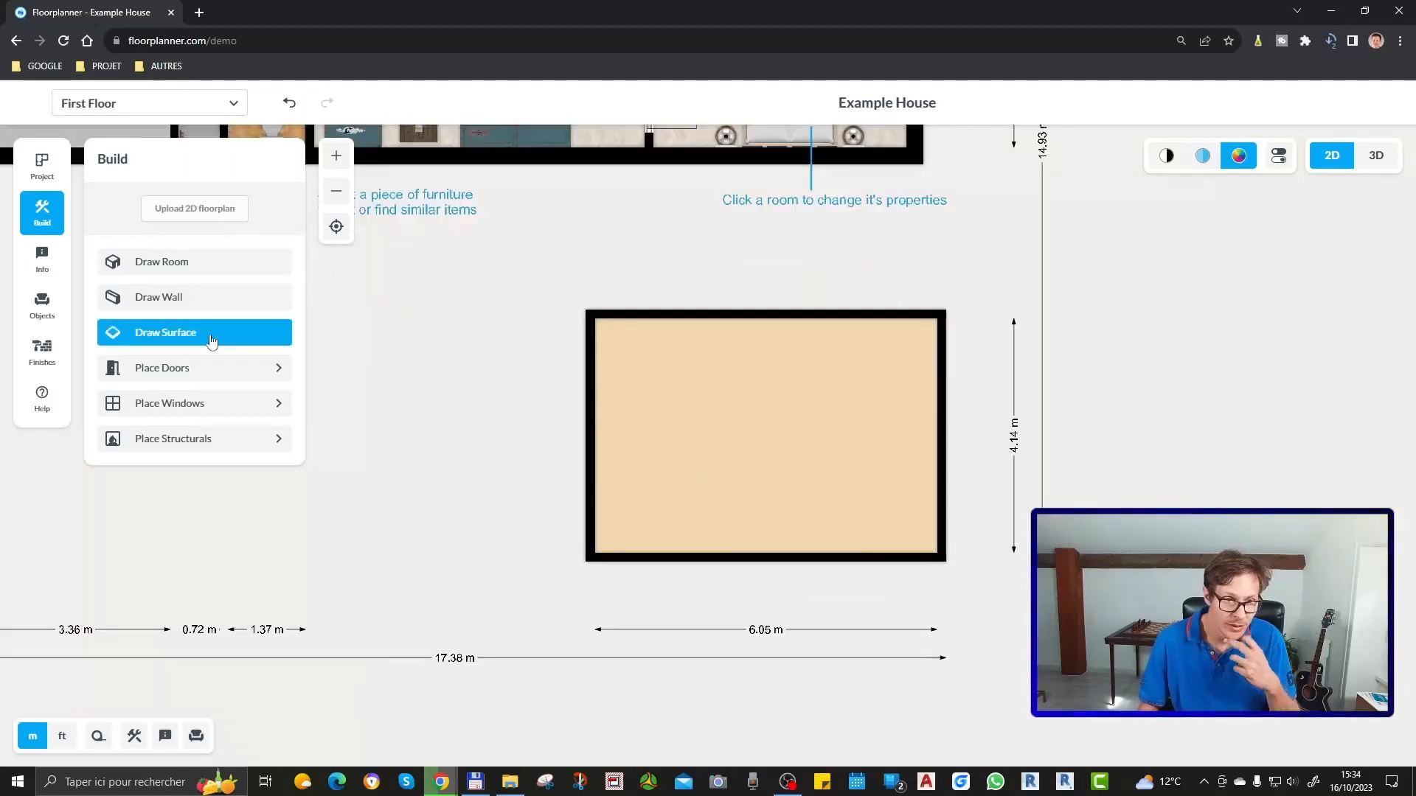
click(167, 311)
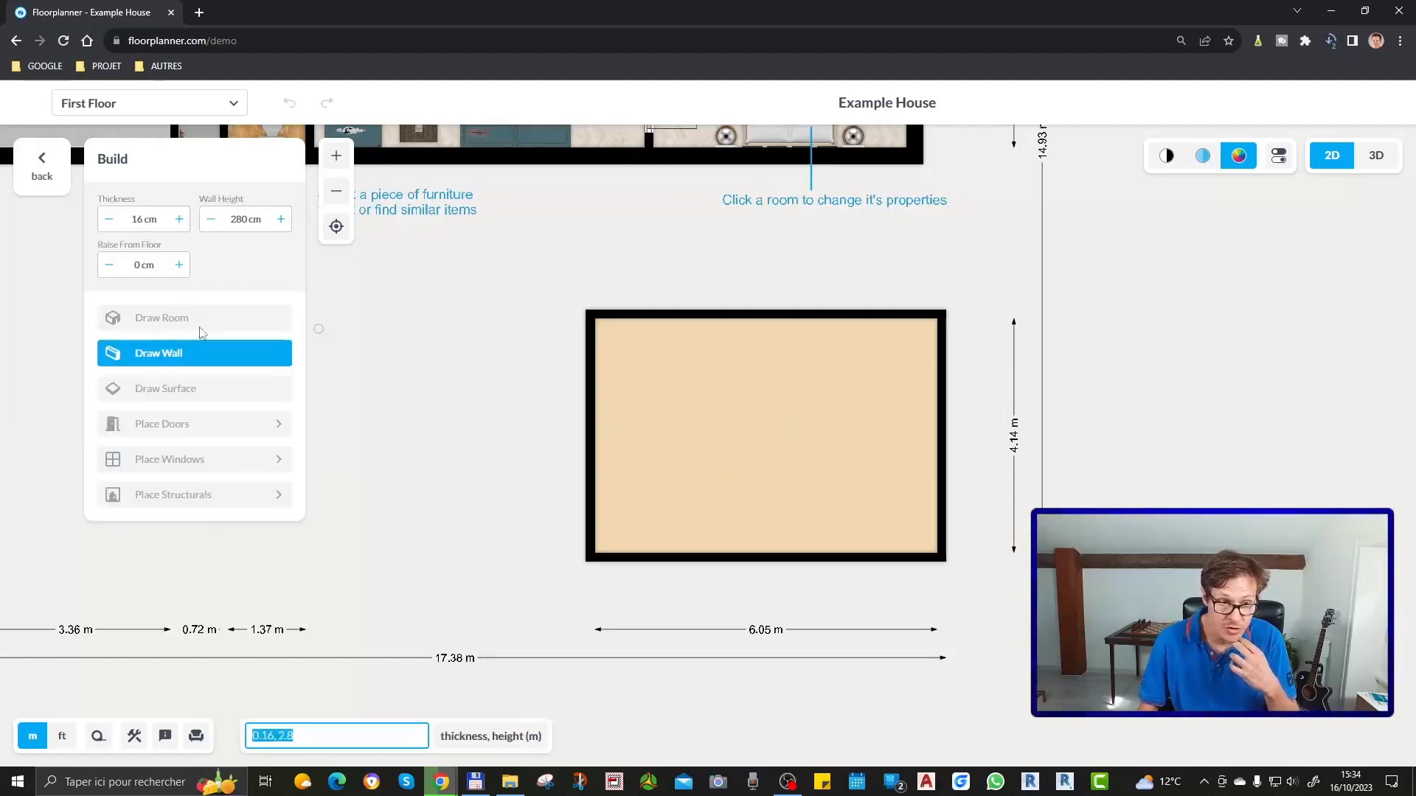
click(109, 221)
click(110, 220)
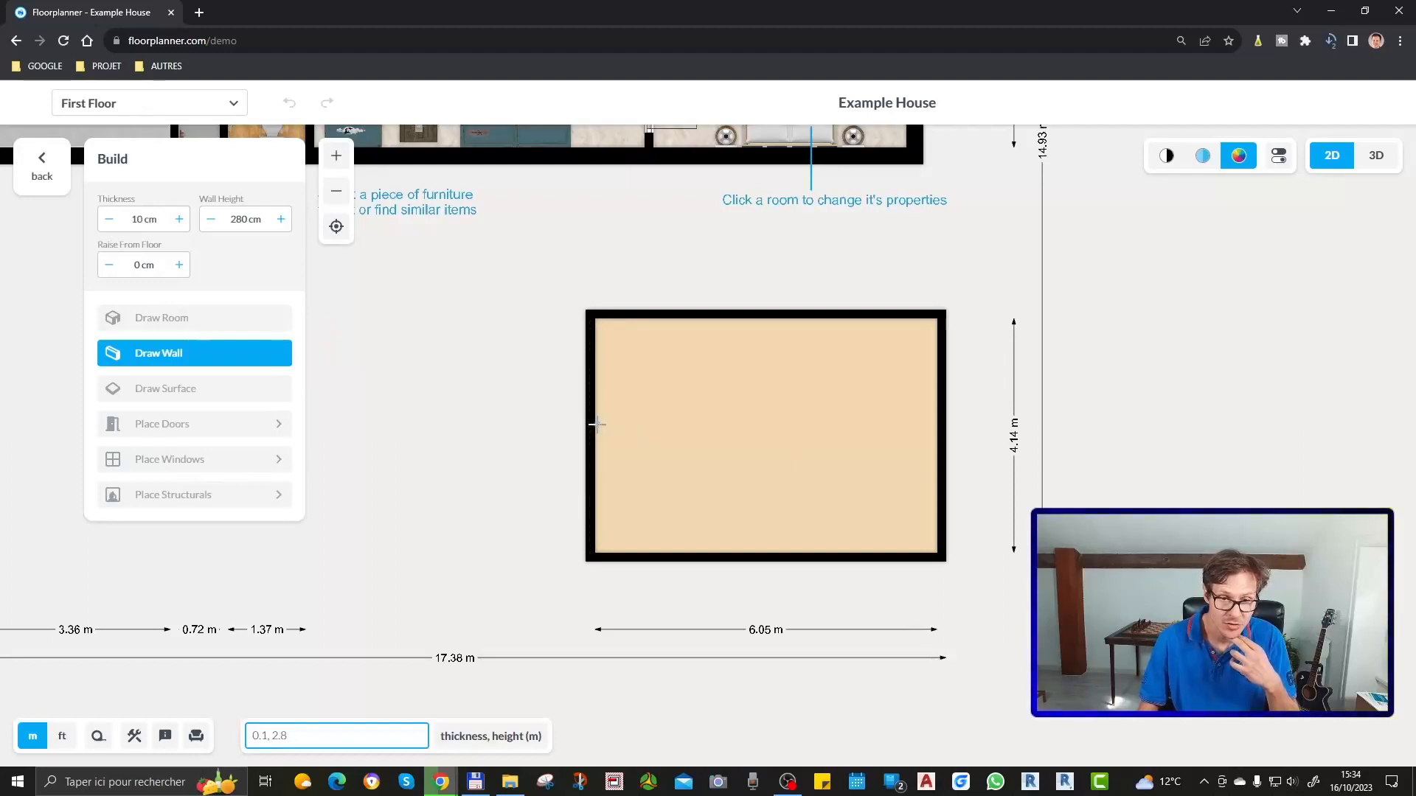
click(598, 424)
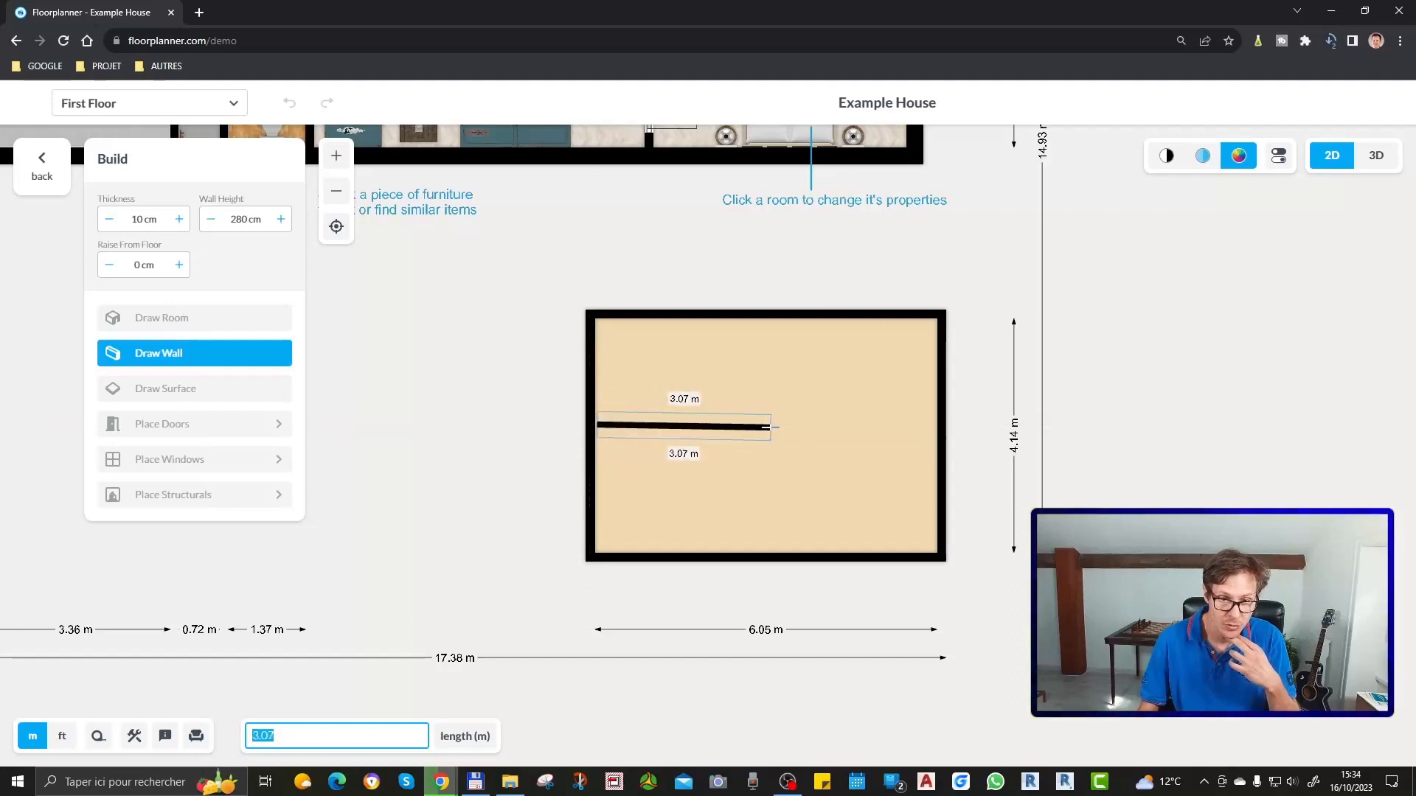
click(771, 425)
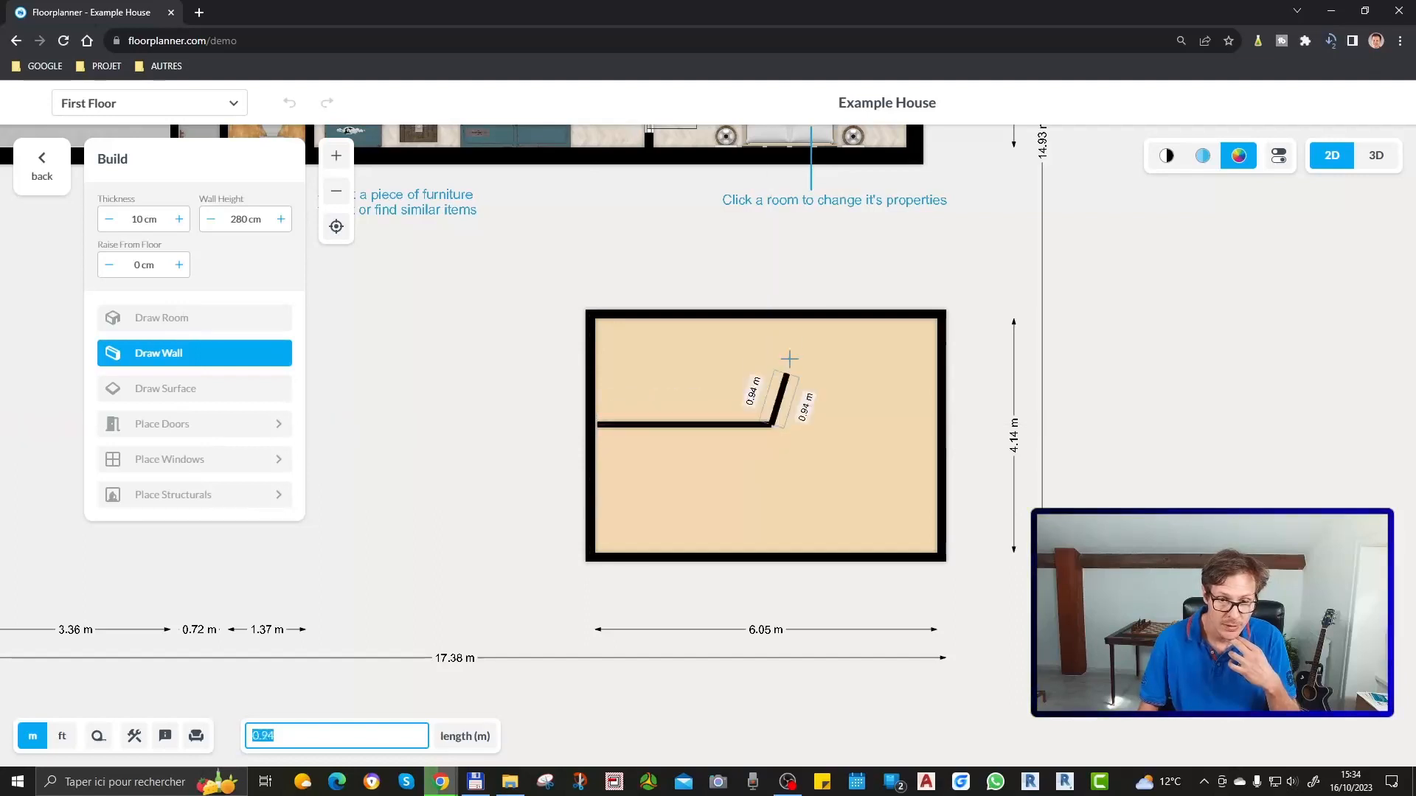
click(772, 315)
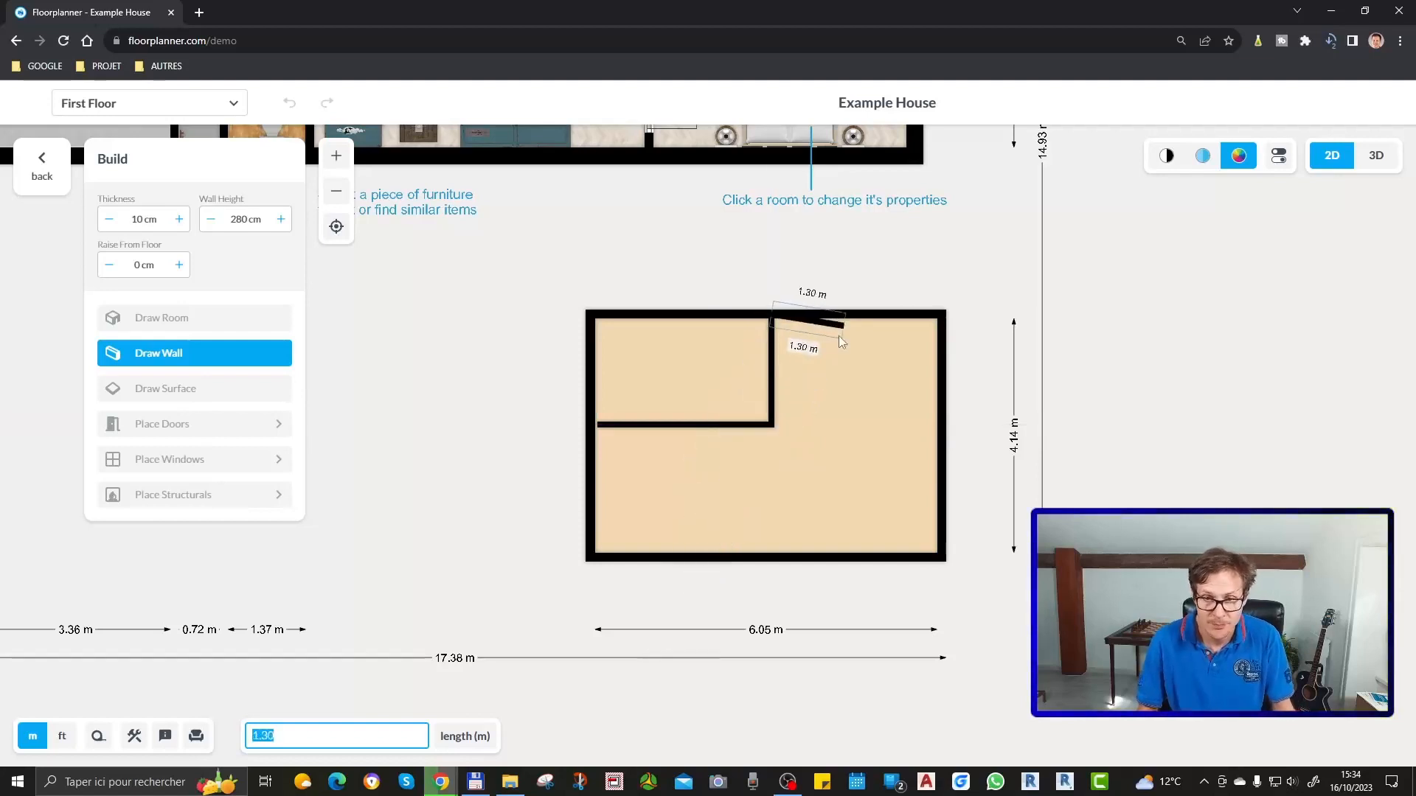
key(Escape)
Join the open end of the horizontal partition to the new room's left outer wall
click(613, 424)
click(607, 427)
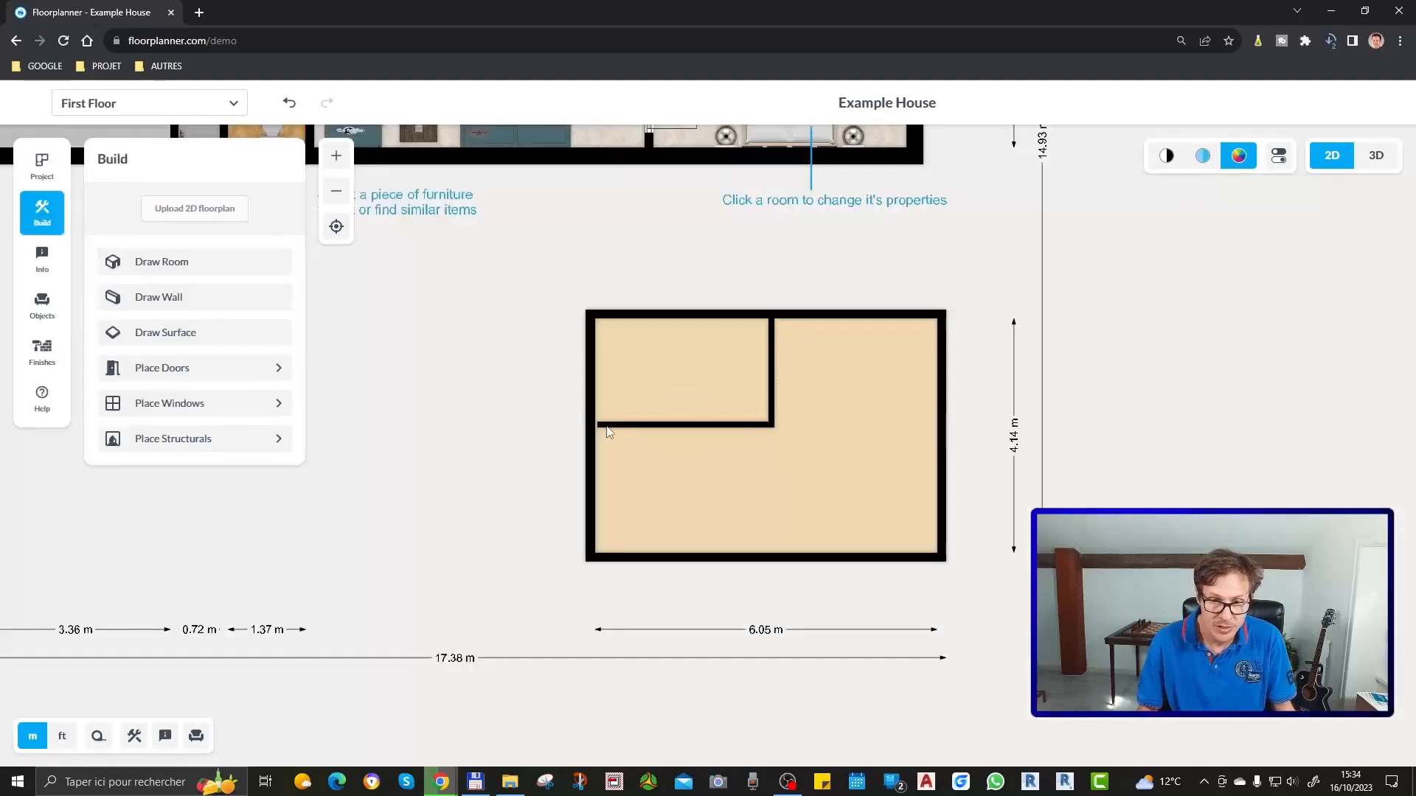
drag(604, 430, 590, 423)
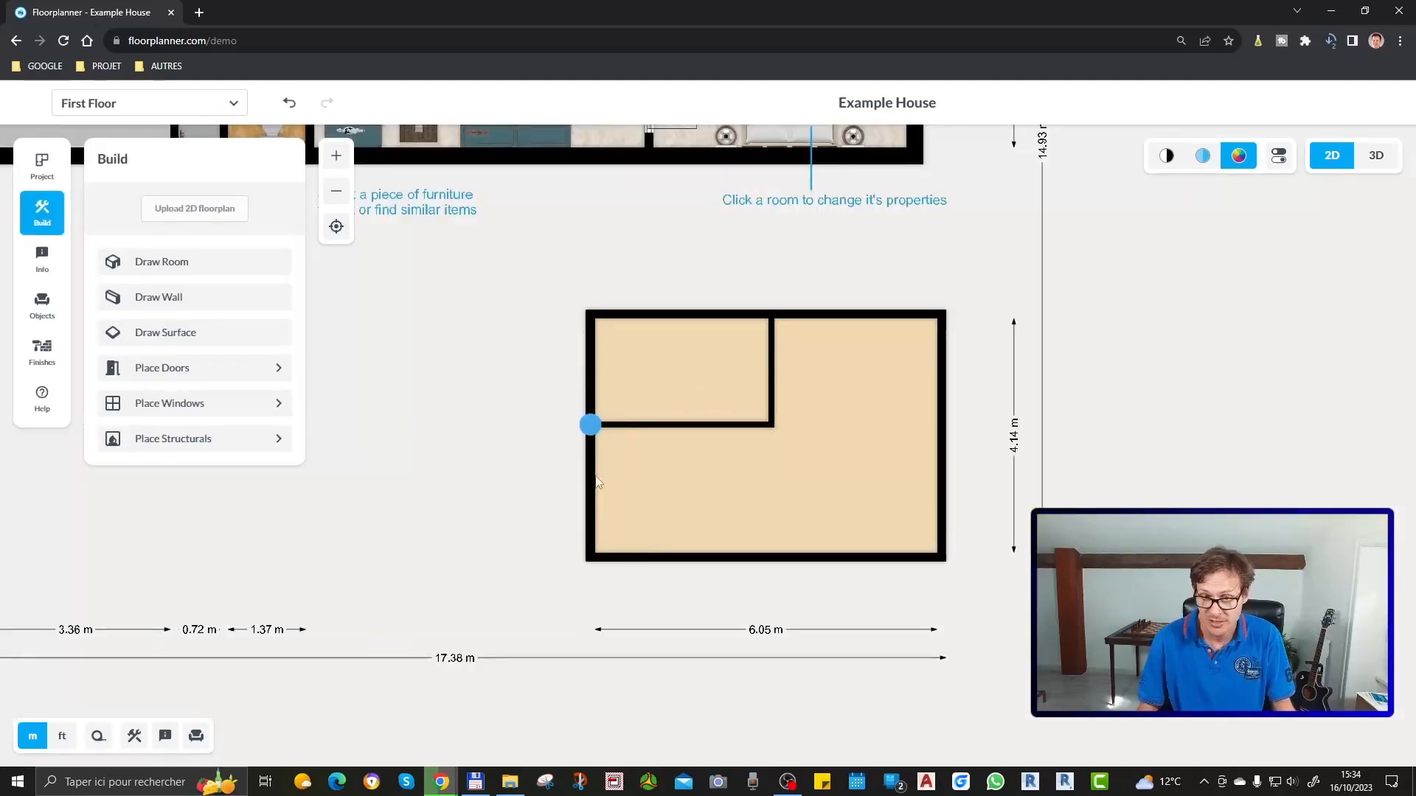
scroll(737, 404, up, 2)
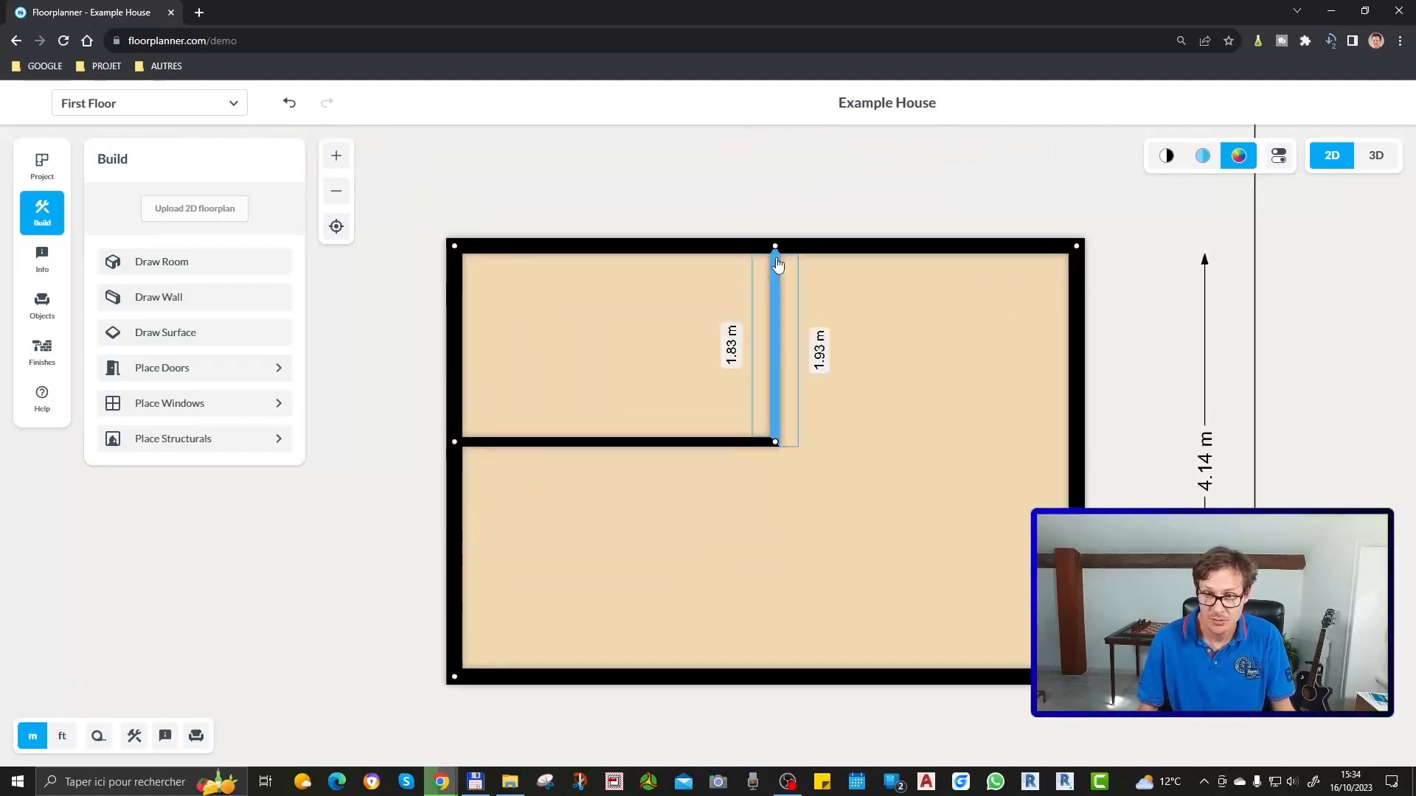
Place a Classic Door in the new room's upper wall, right of the partition, and a second hinged door in the vertical partition
scroll(738, 383, down, 3)
scroll(741, 398, up, 1)
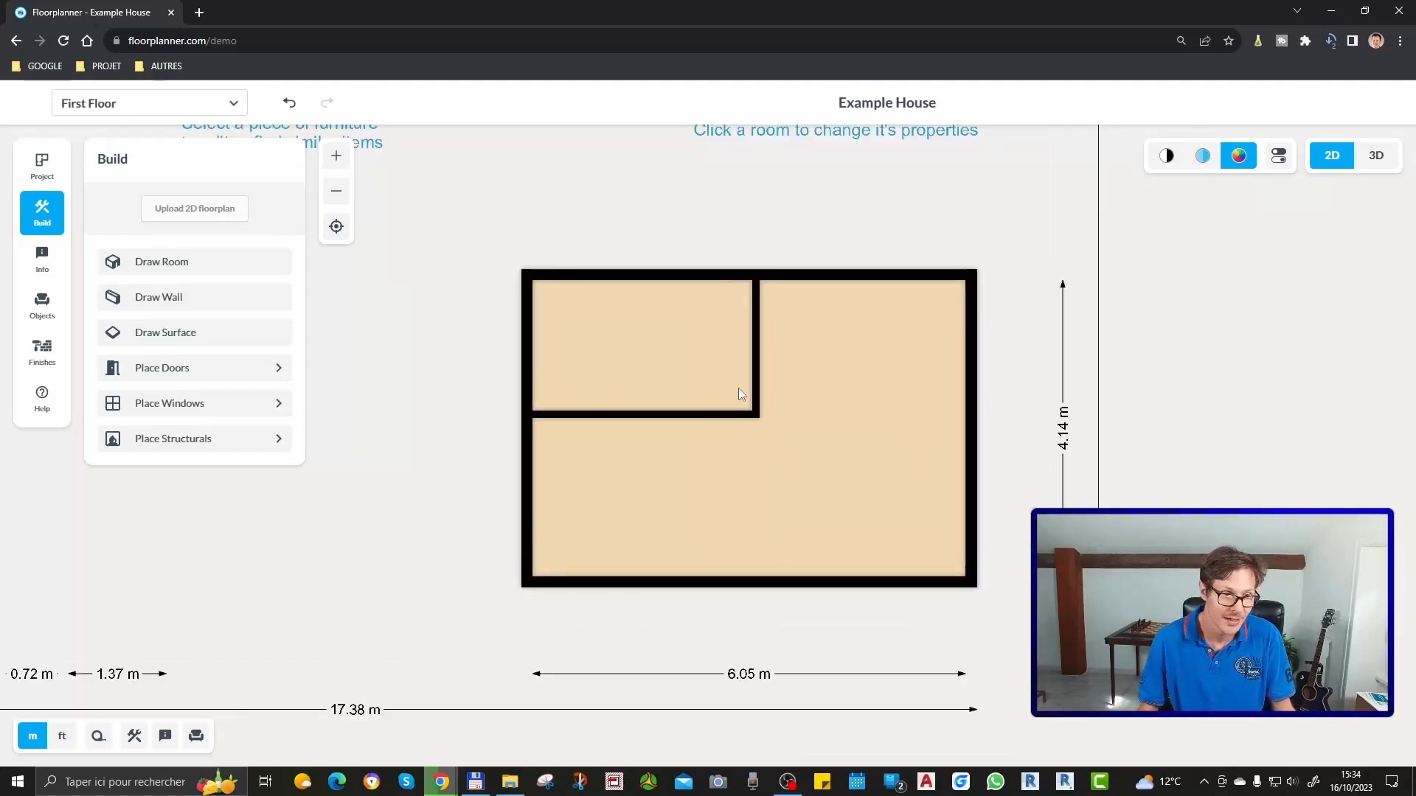
click(186, 371)
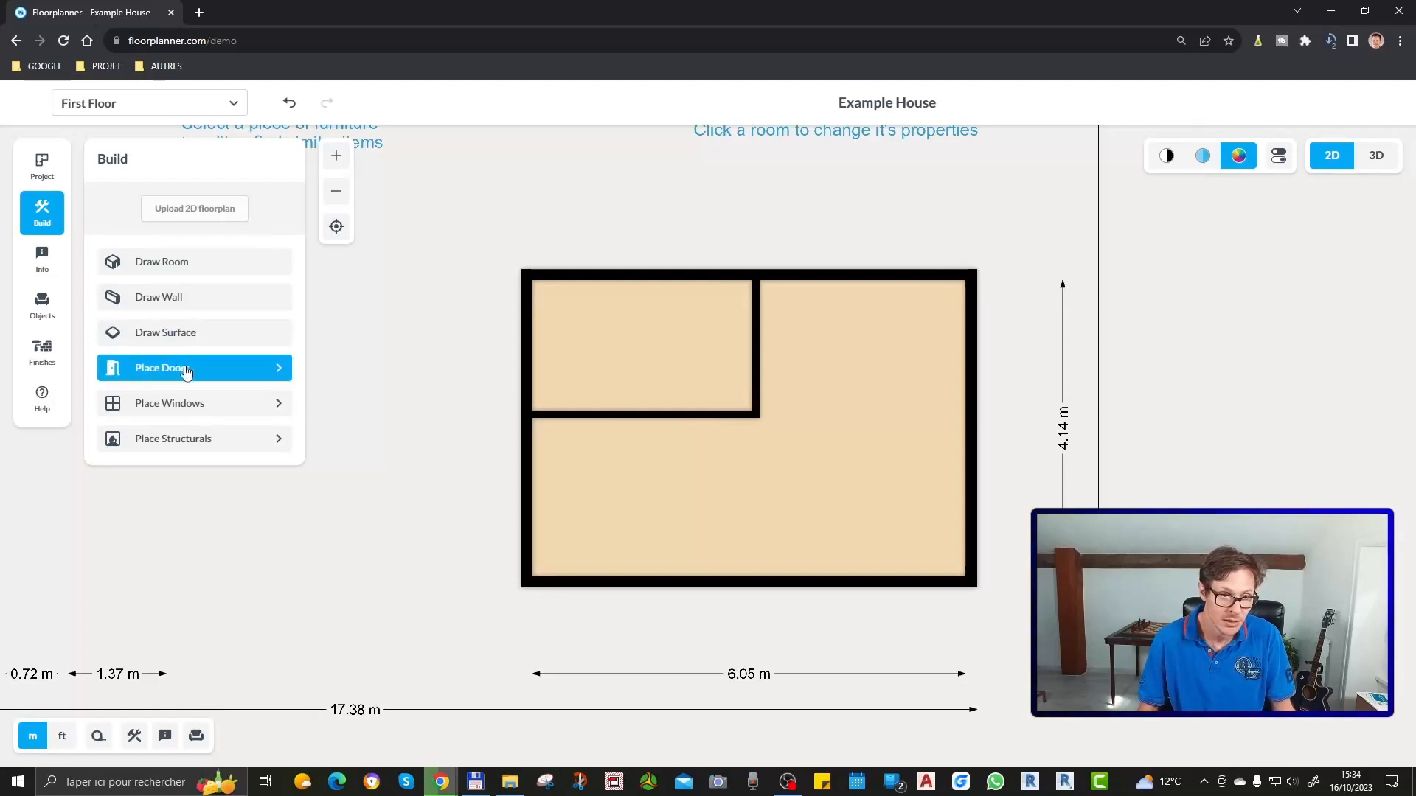
click(226, 379)
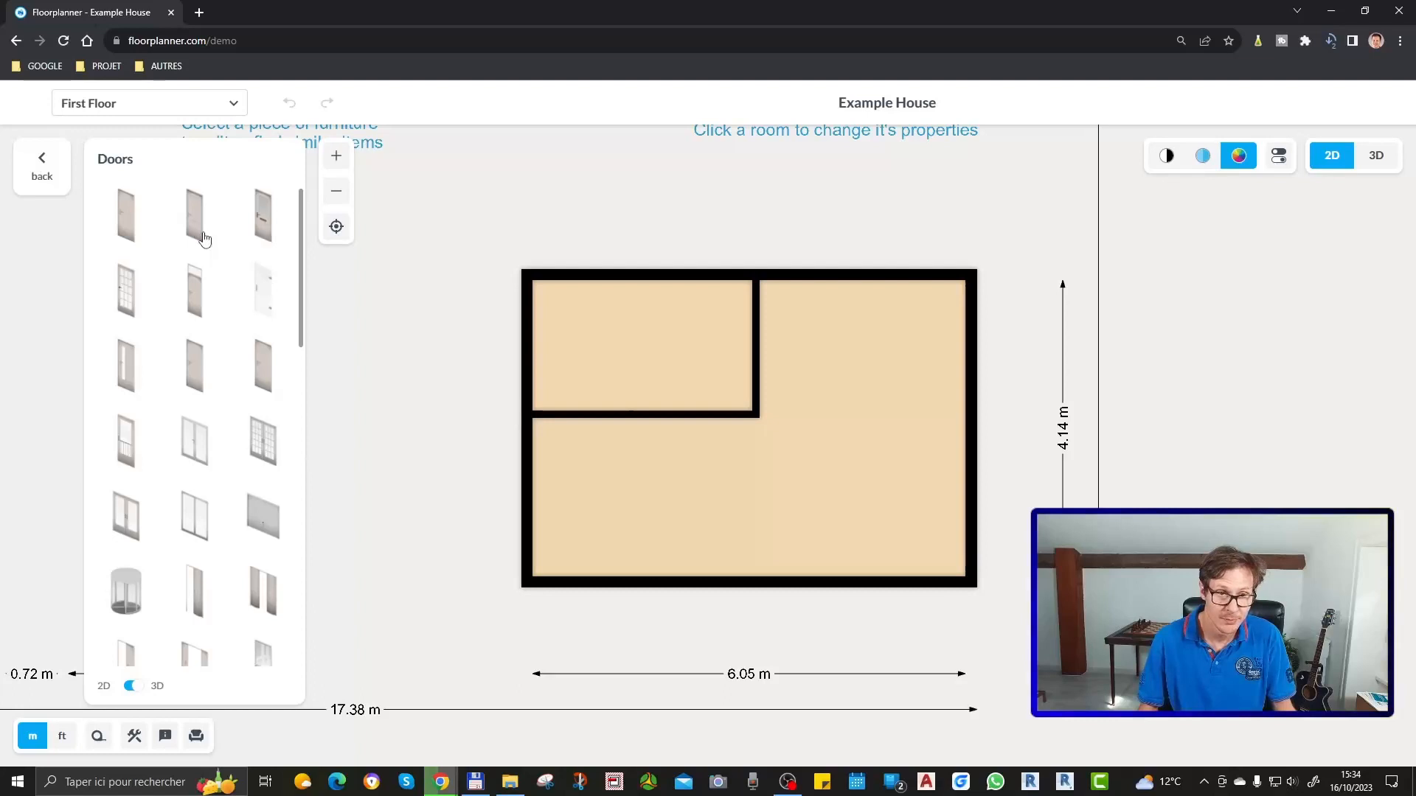
drag(205, 238, 869, 269)
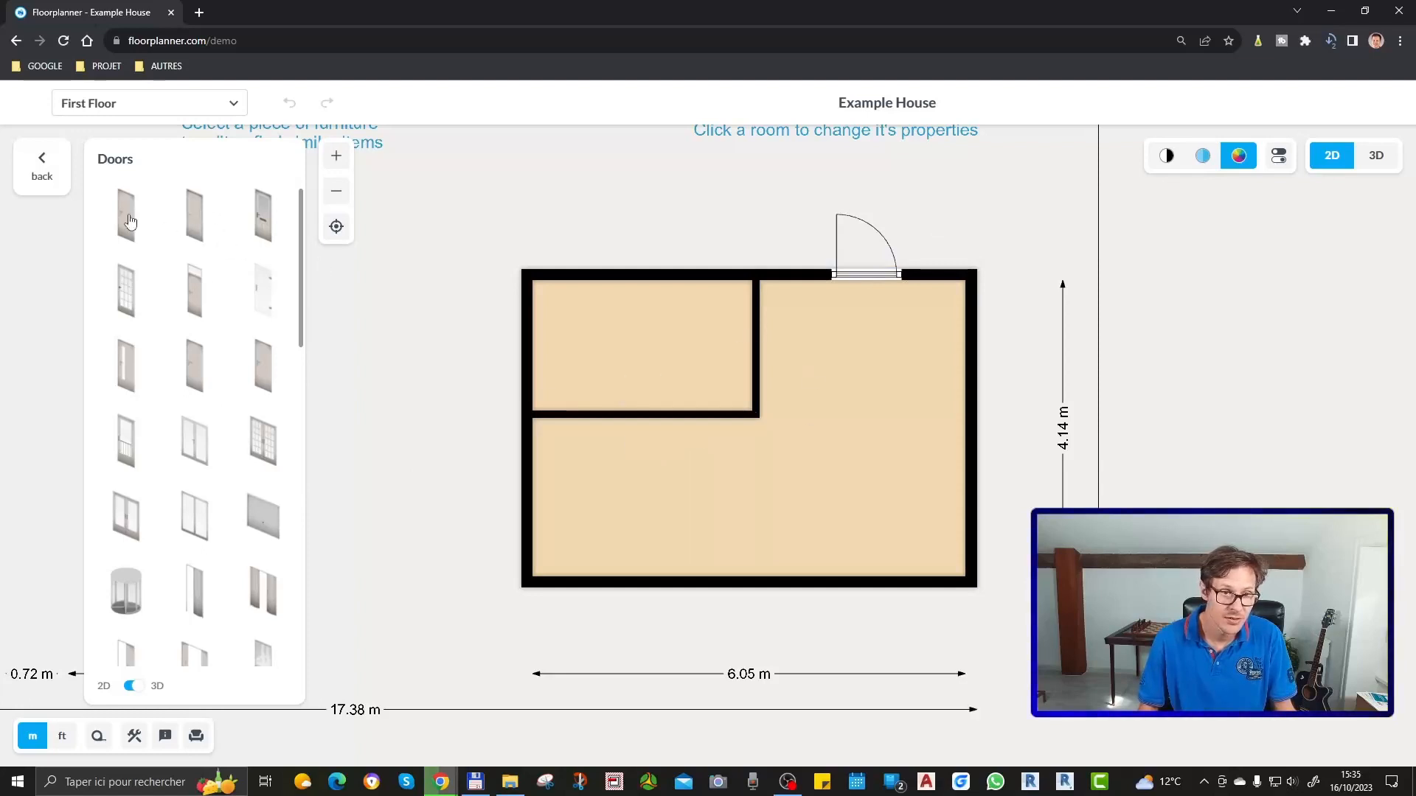
drag(125, 230, 762, 354)
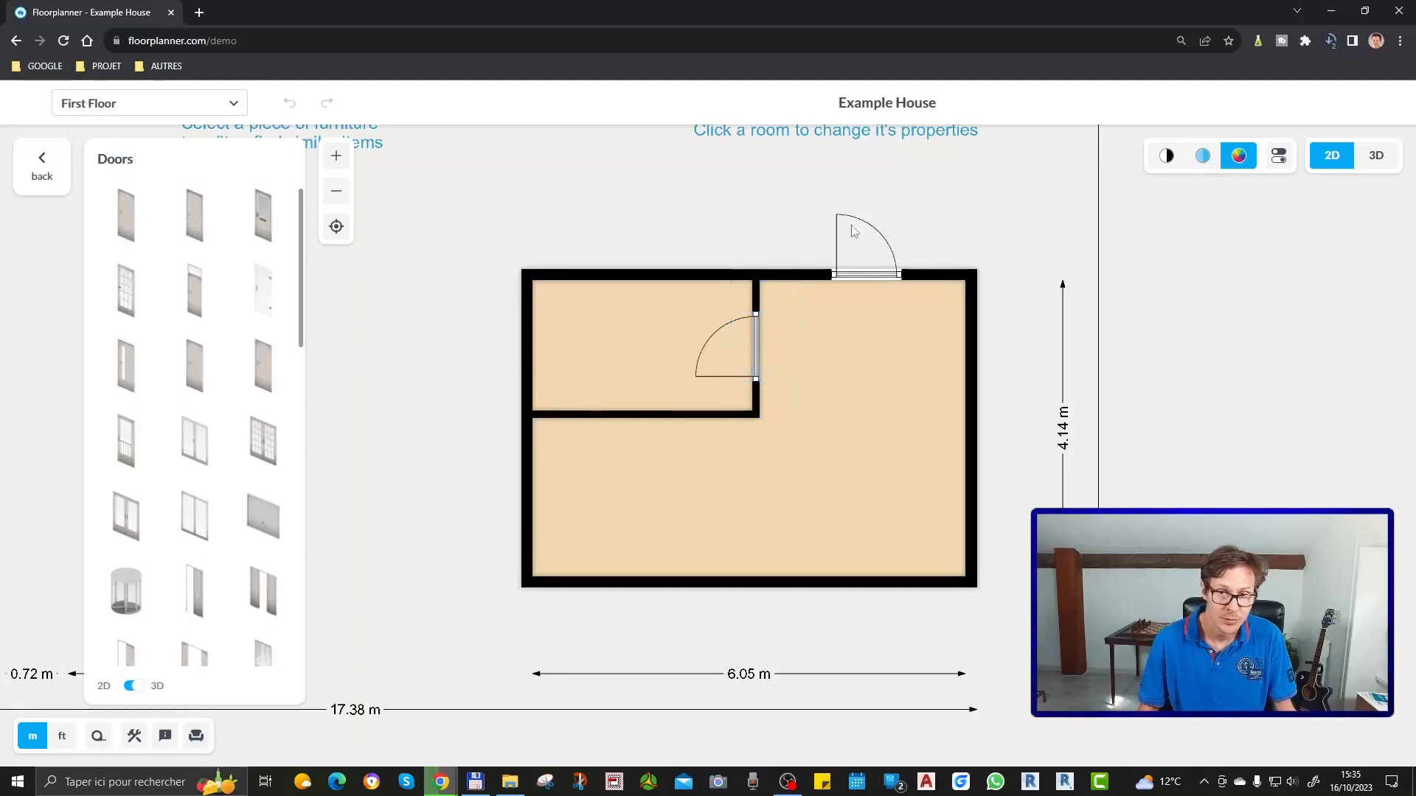
Examine the properties of the door in the upper wall, including its frame and door color options
click(875, 233)
click(874, 286)
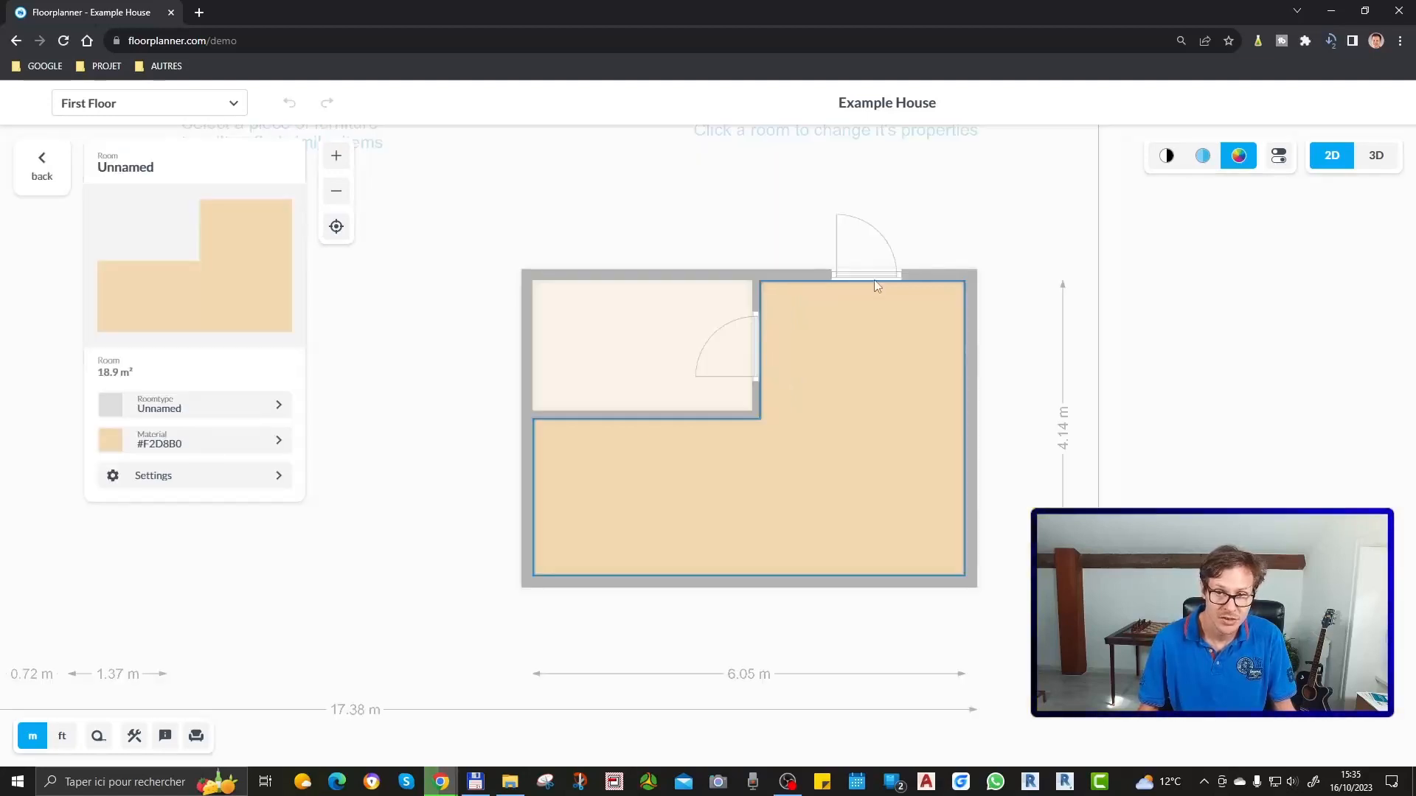
click(873, 279)
click(873, 279)
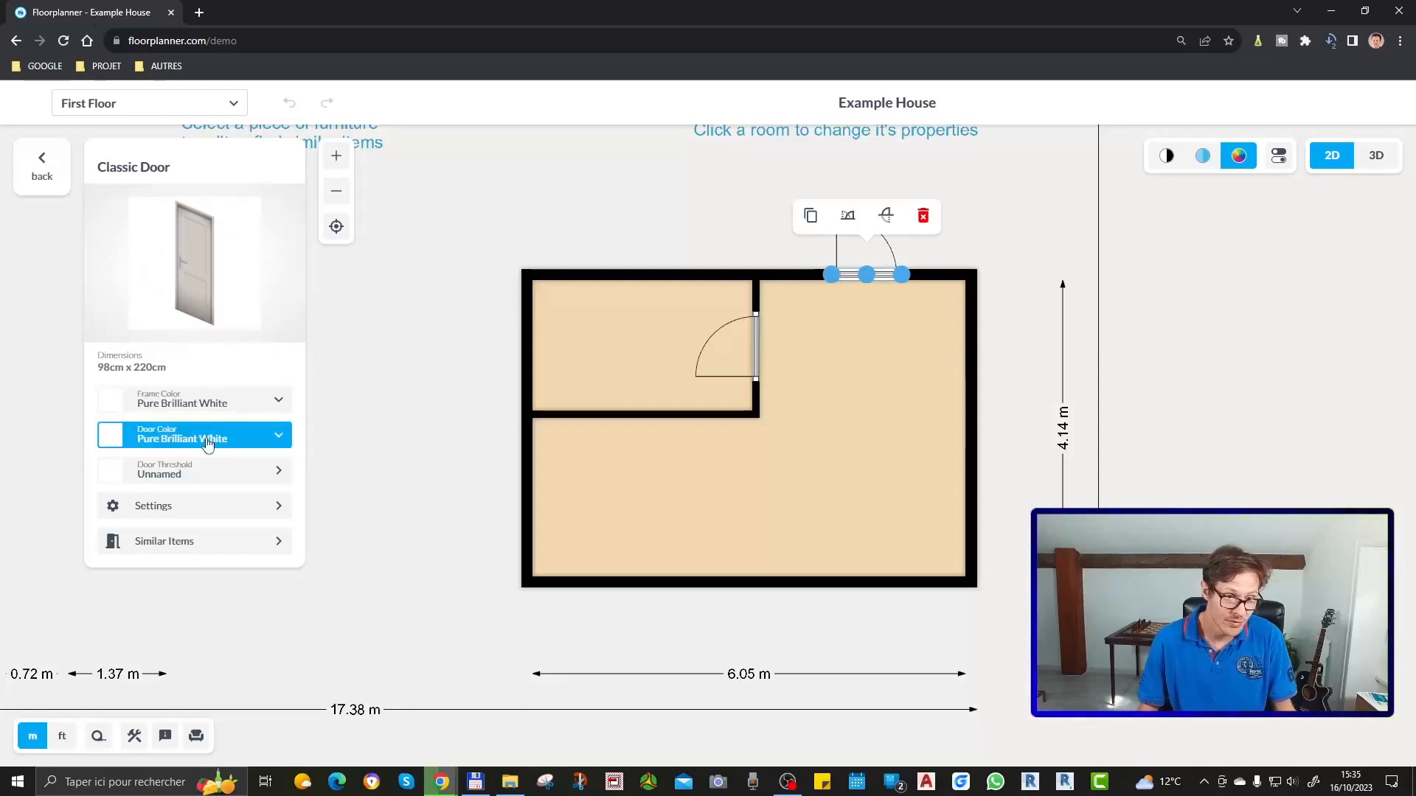
click(205, 407)
click(205, 408)
click(206, 442)
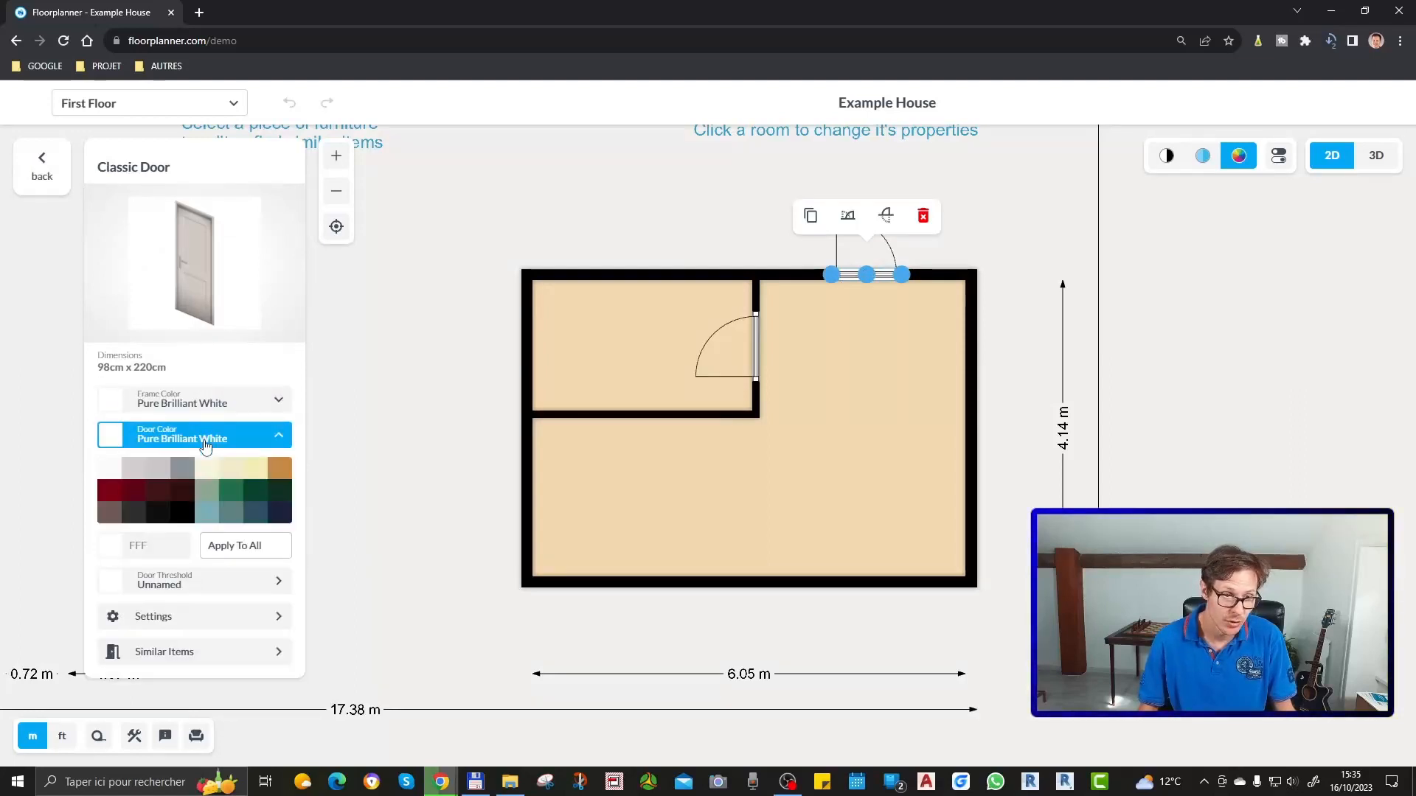
click(206, 444)
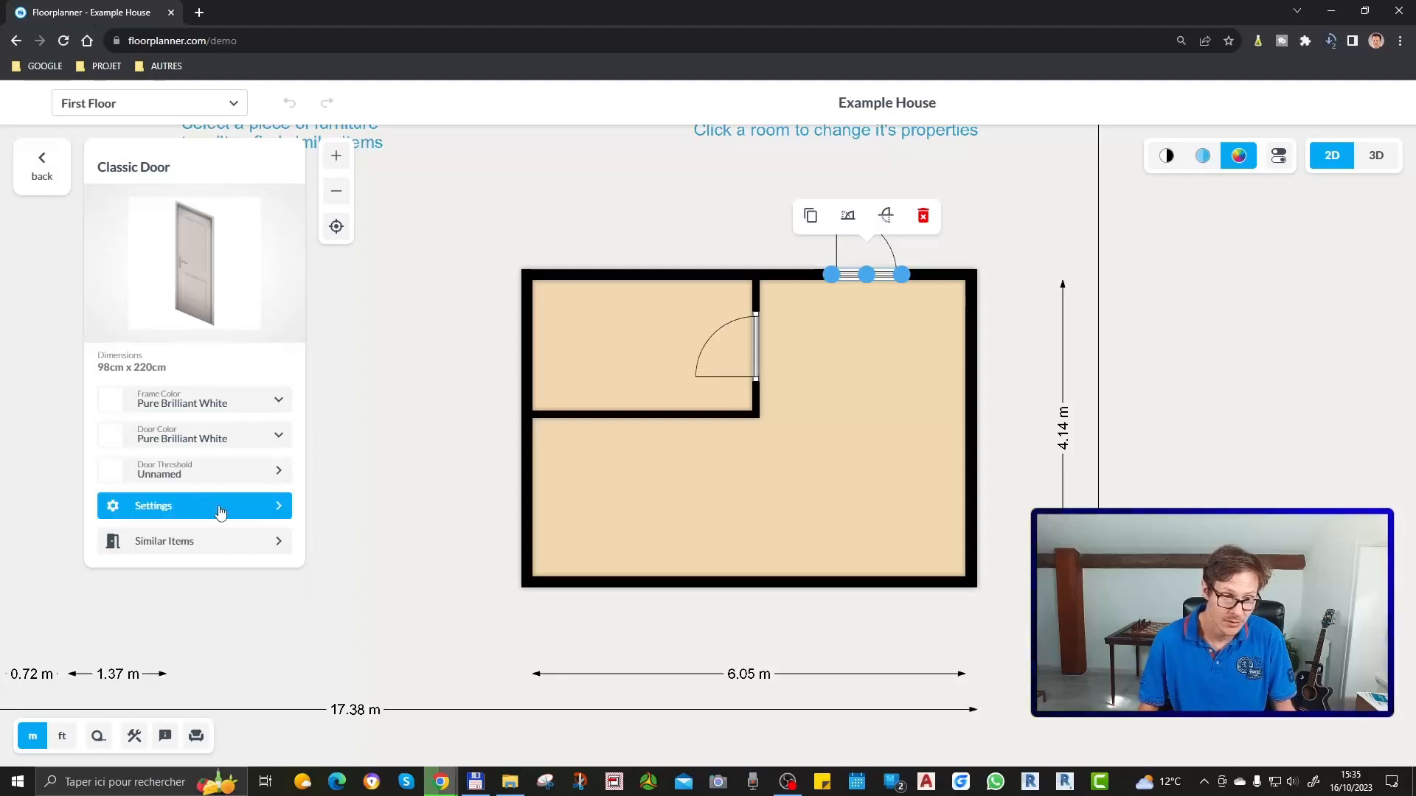
click(480, 400)
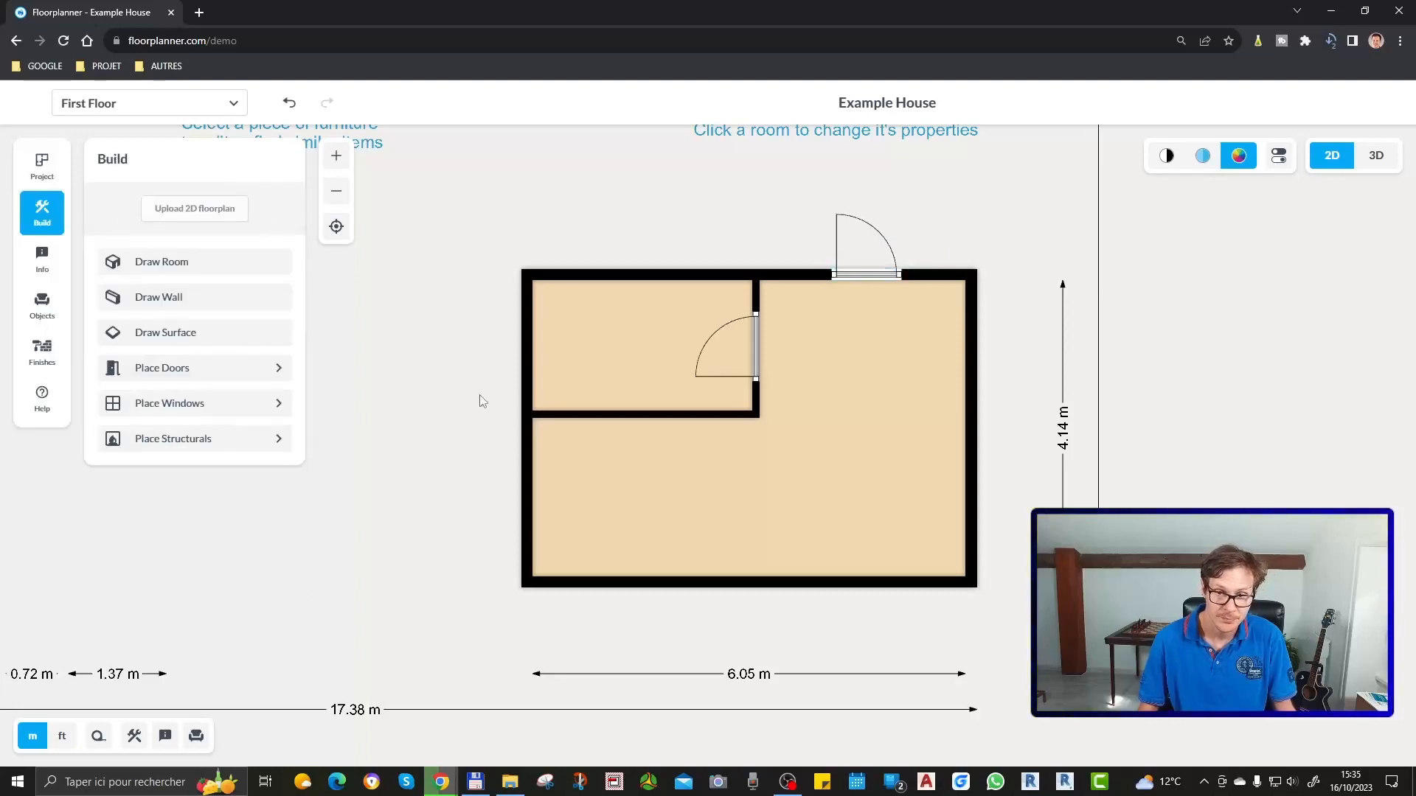
Place a two-pane window in the new room's lower wall and a single-pane window in its right wall
click(228, 403)
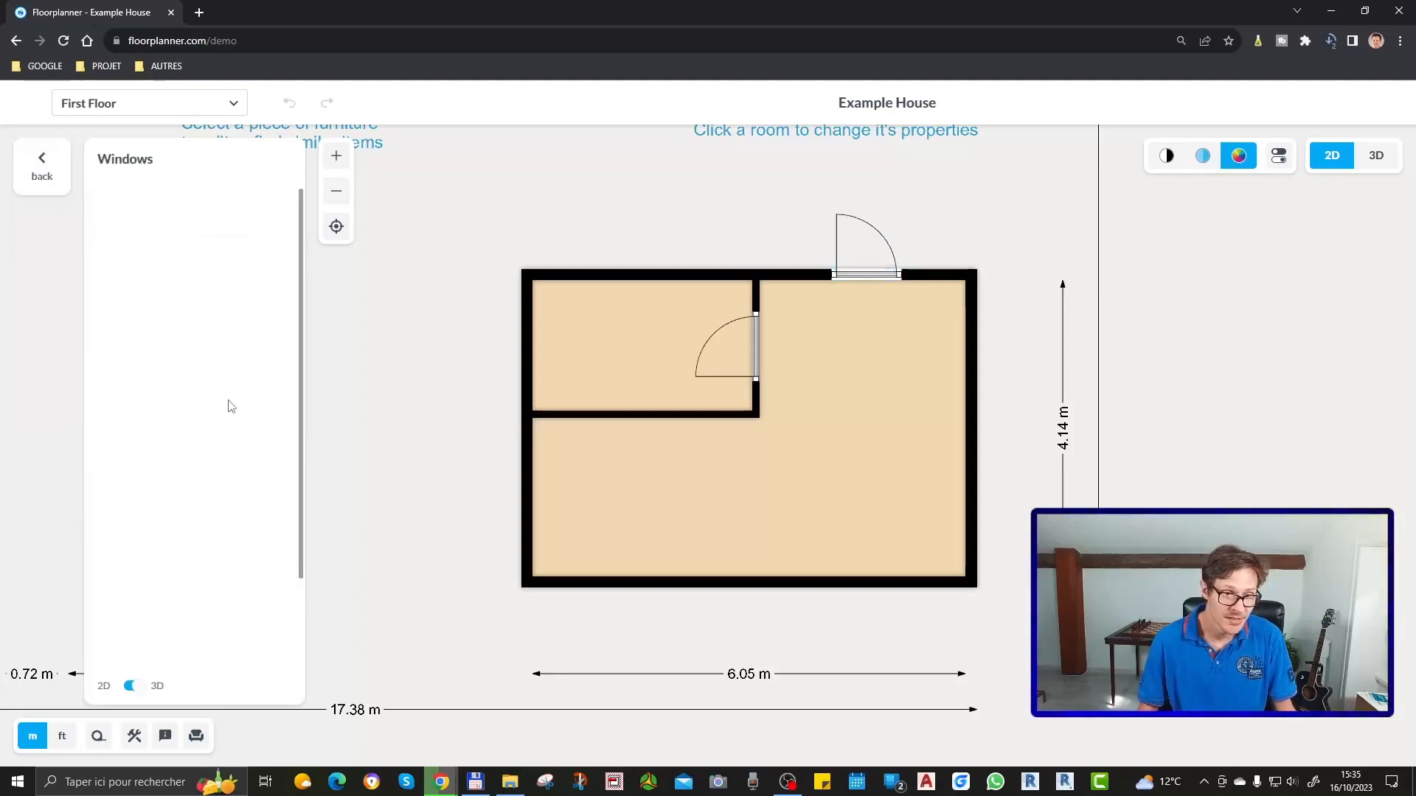
drag(196, 236, 777, 590)
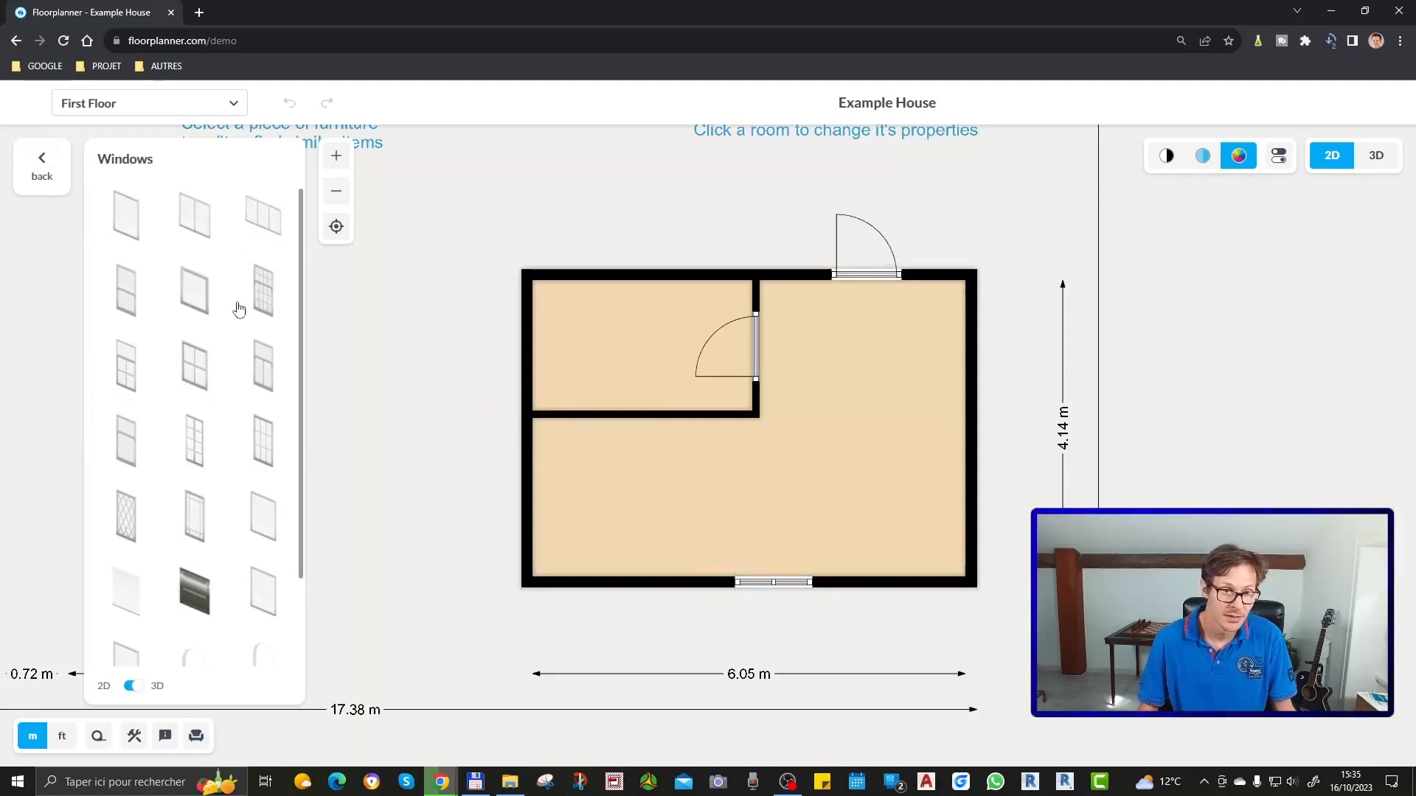
drag(212, 307, 988, 433)
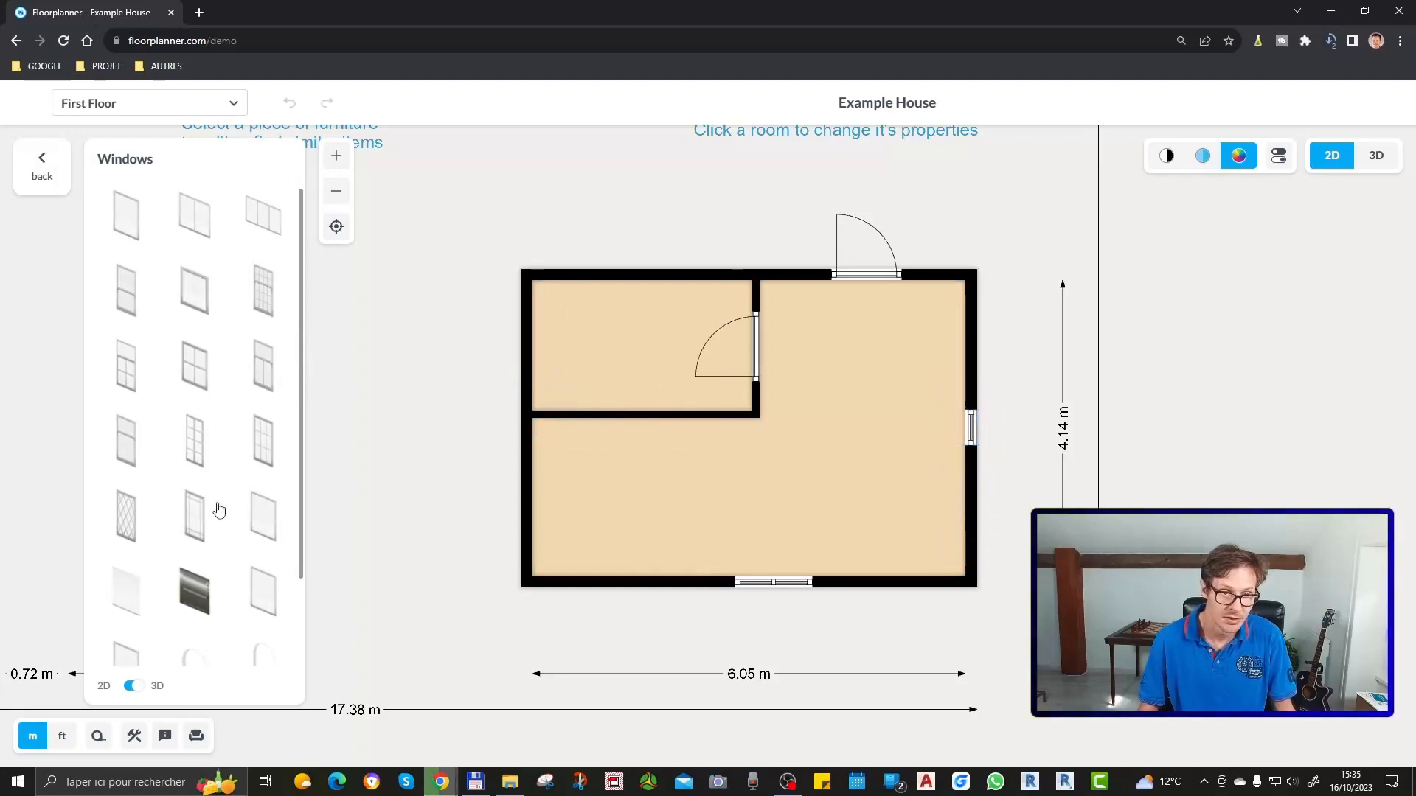
Place a single window in the new room's left outer wall, in the section above the horizontal partition
drag(244, 366, 507, 356)
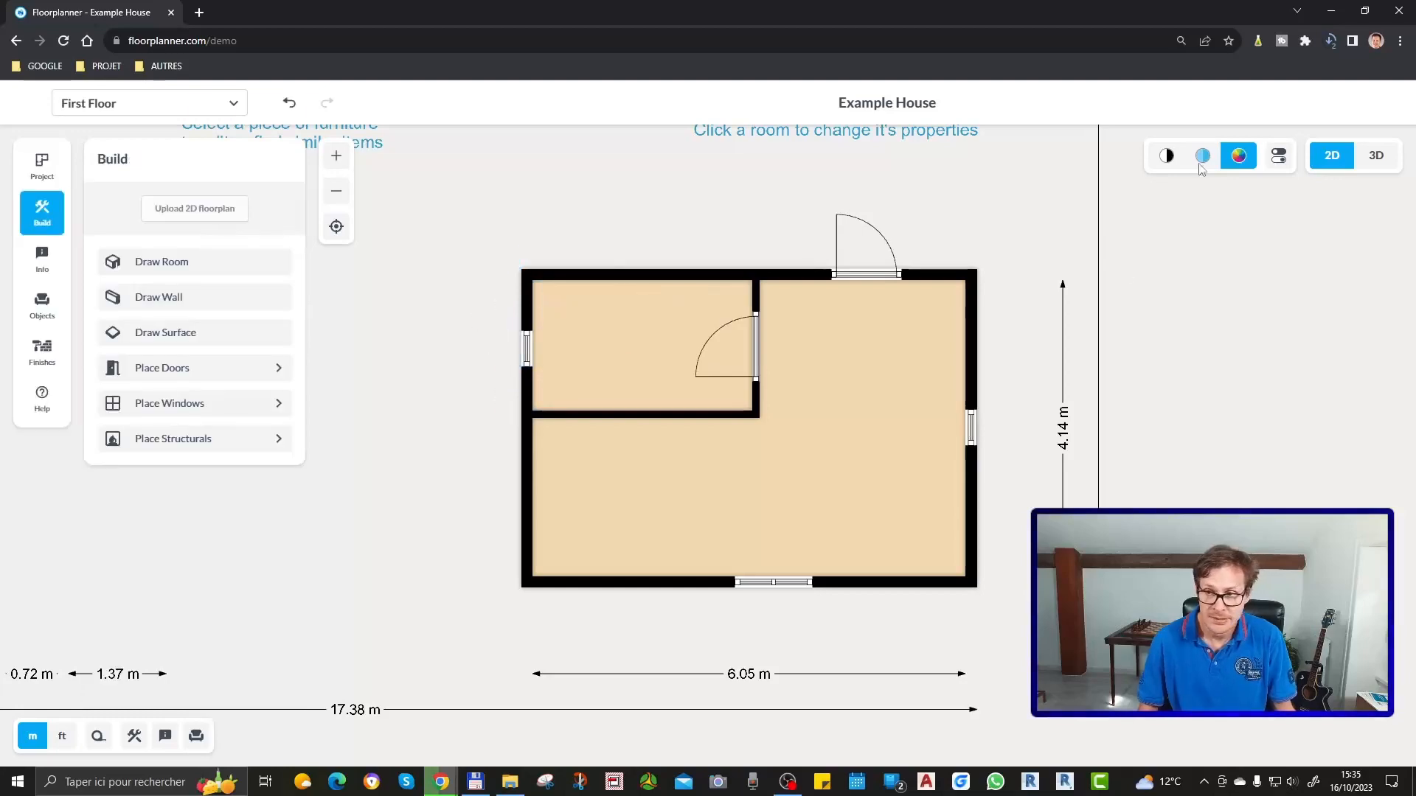
View the project in 3D, enter a first-person view in the bedroom, and return to the 2D plan
click(1379, 164)
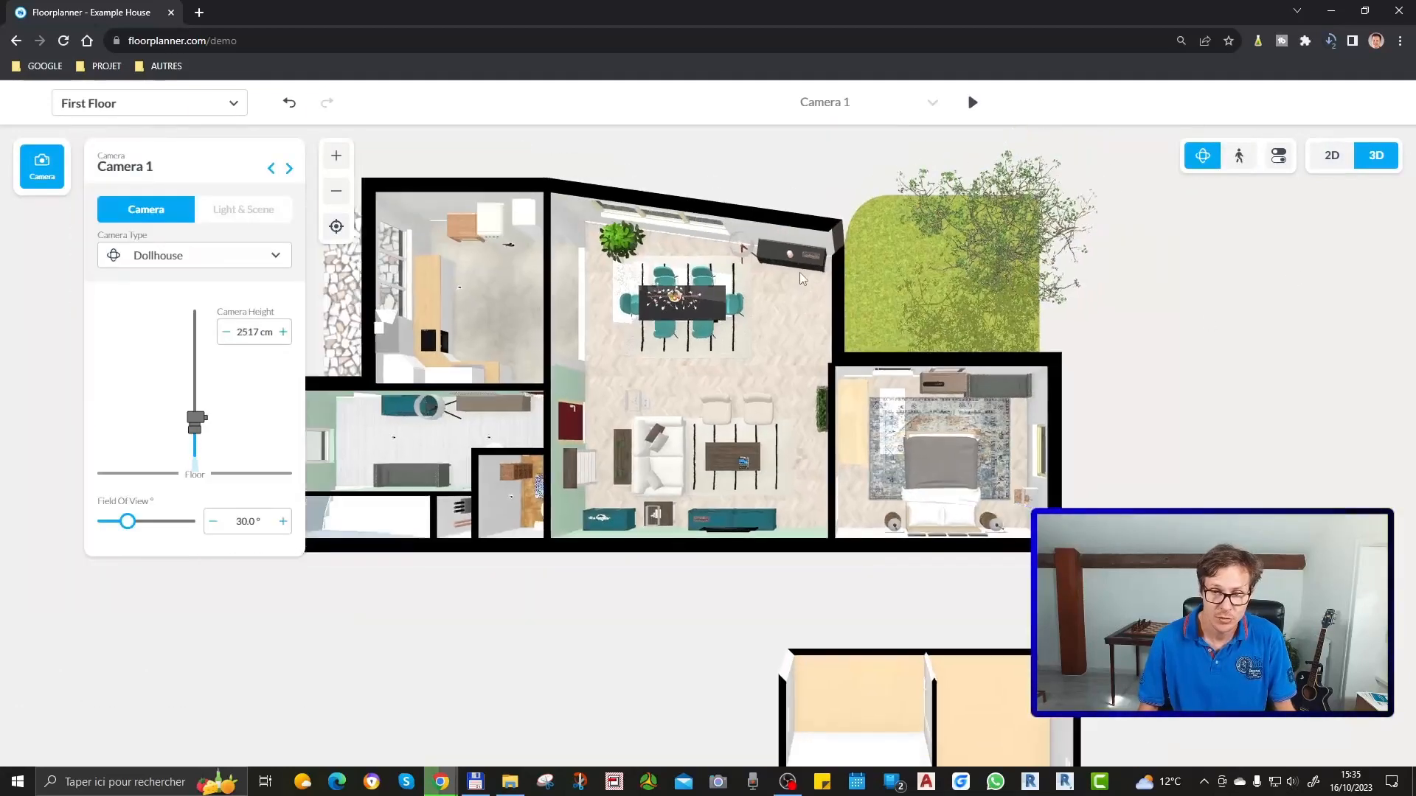
drag(996, 736, 971, 626)
double_click(933, 562)
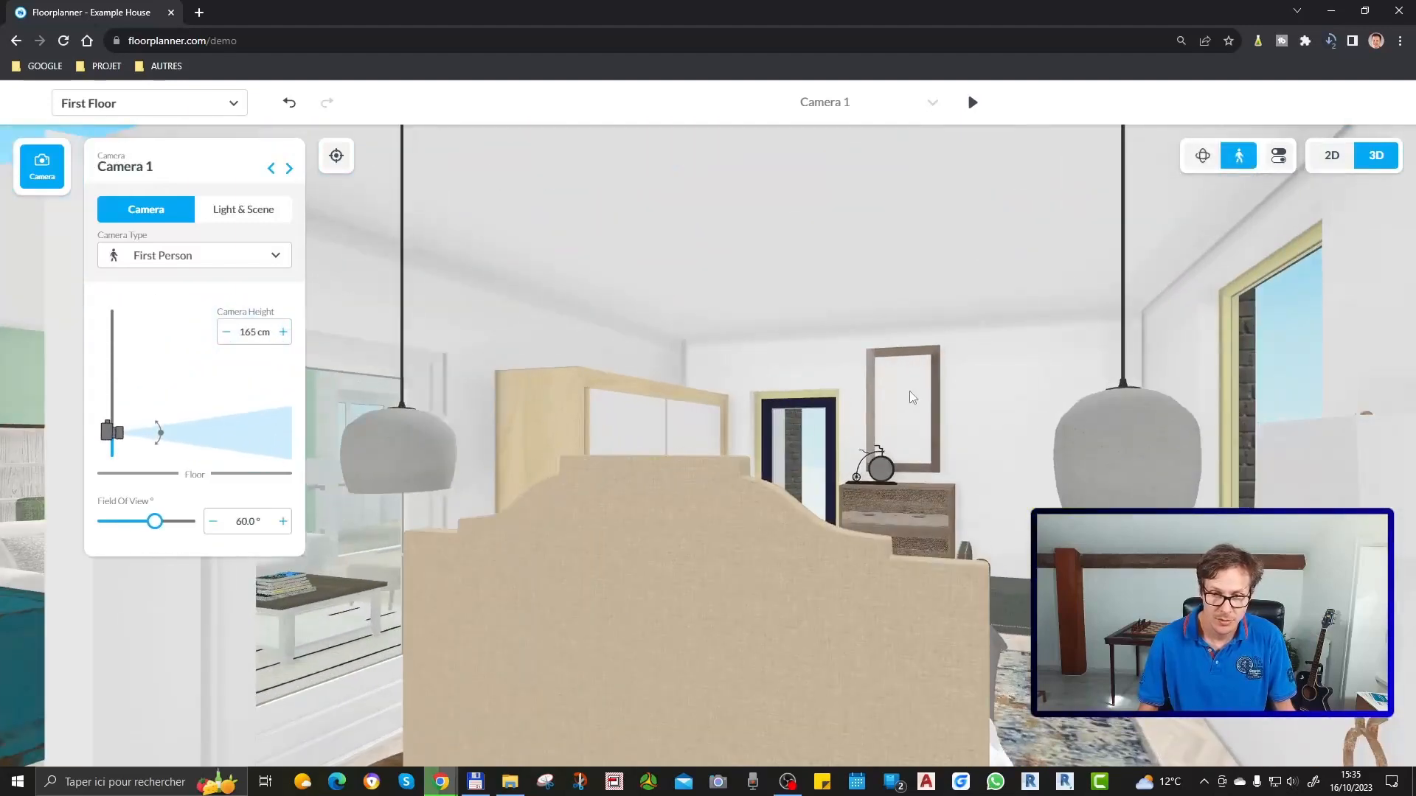
key(Escape)
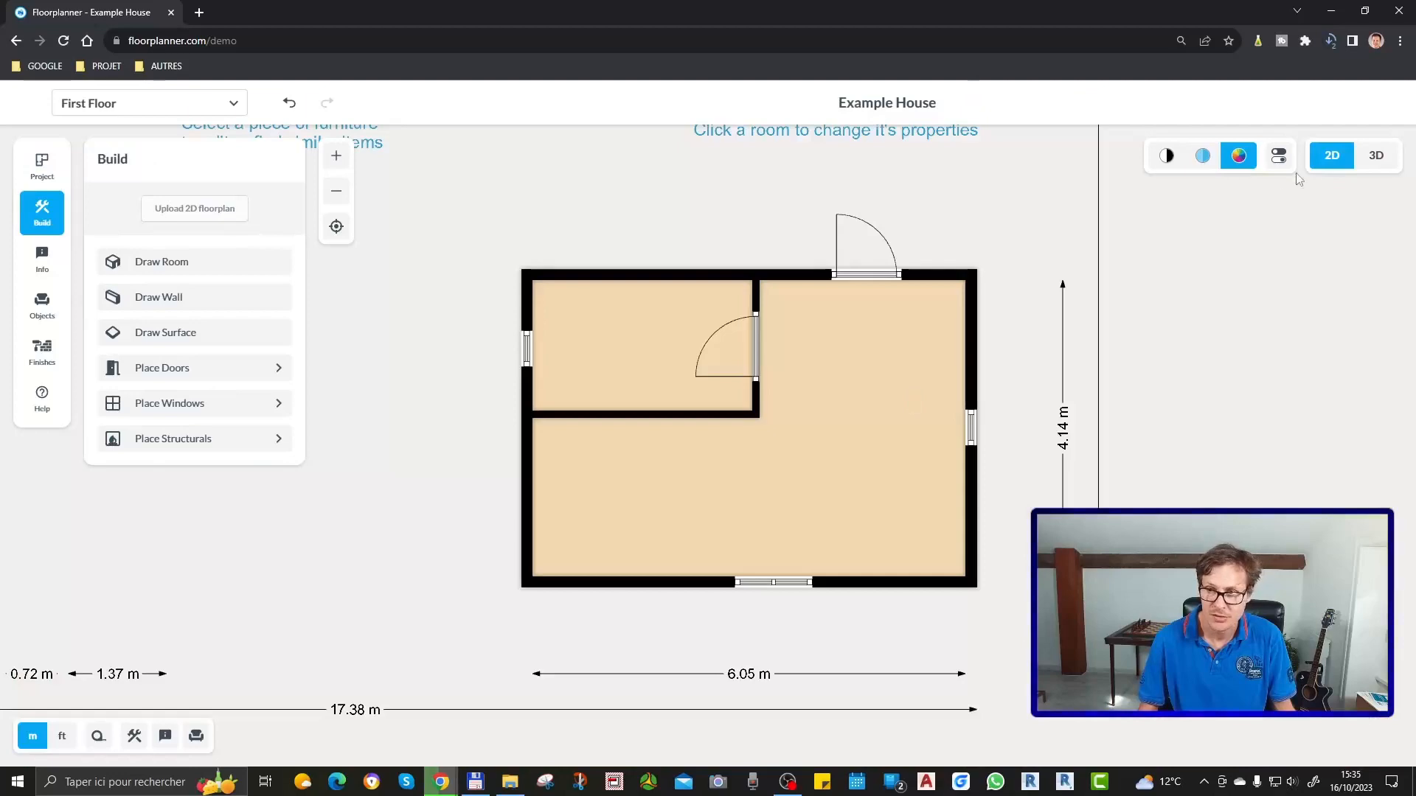
Examine the new room's walls, partition, doors and windows beside the example house from several angles in the 3D dollhouse view
click(1375, 155)
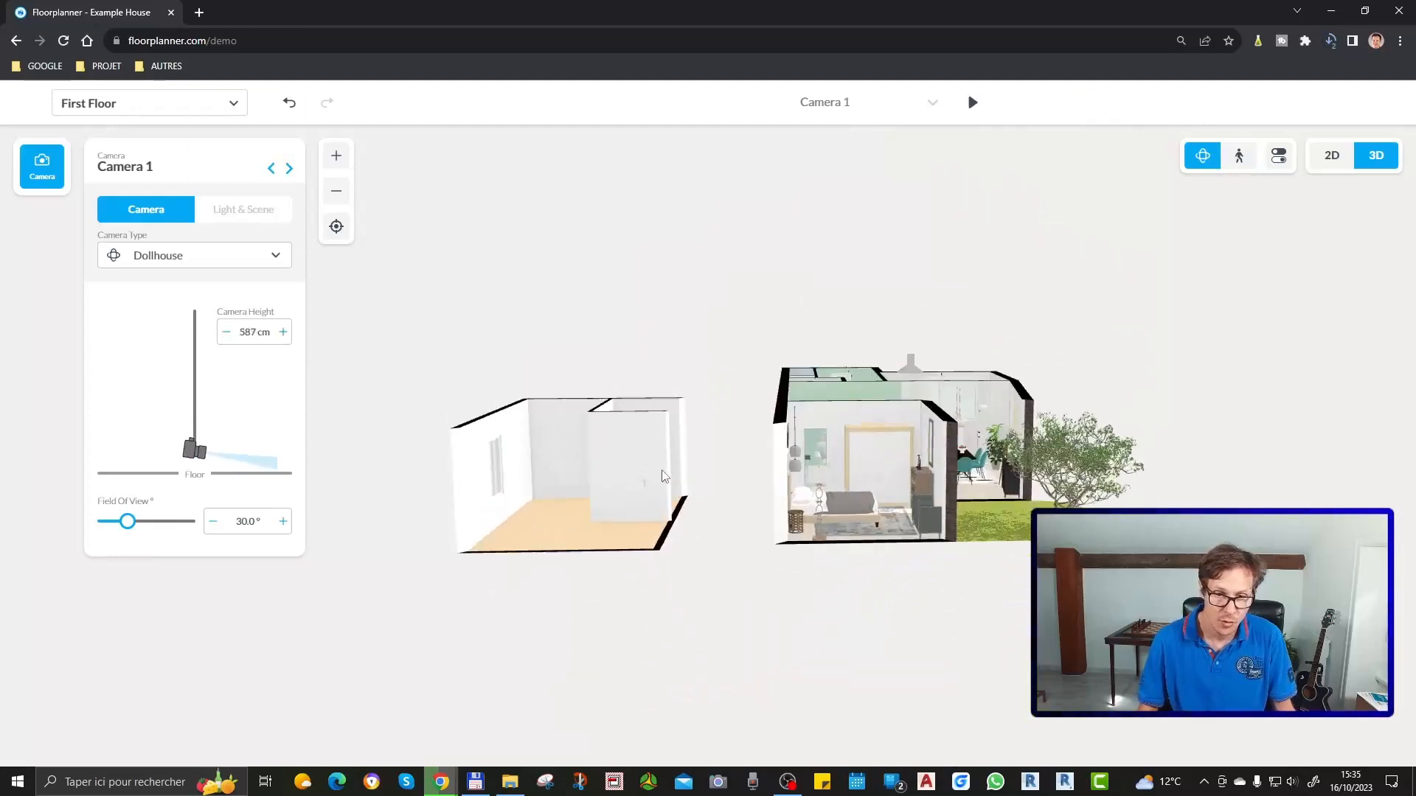
drag(674, 531, 693, 533)
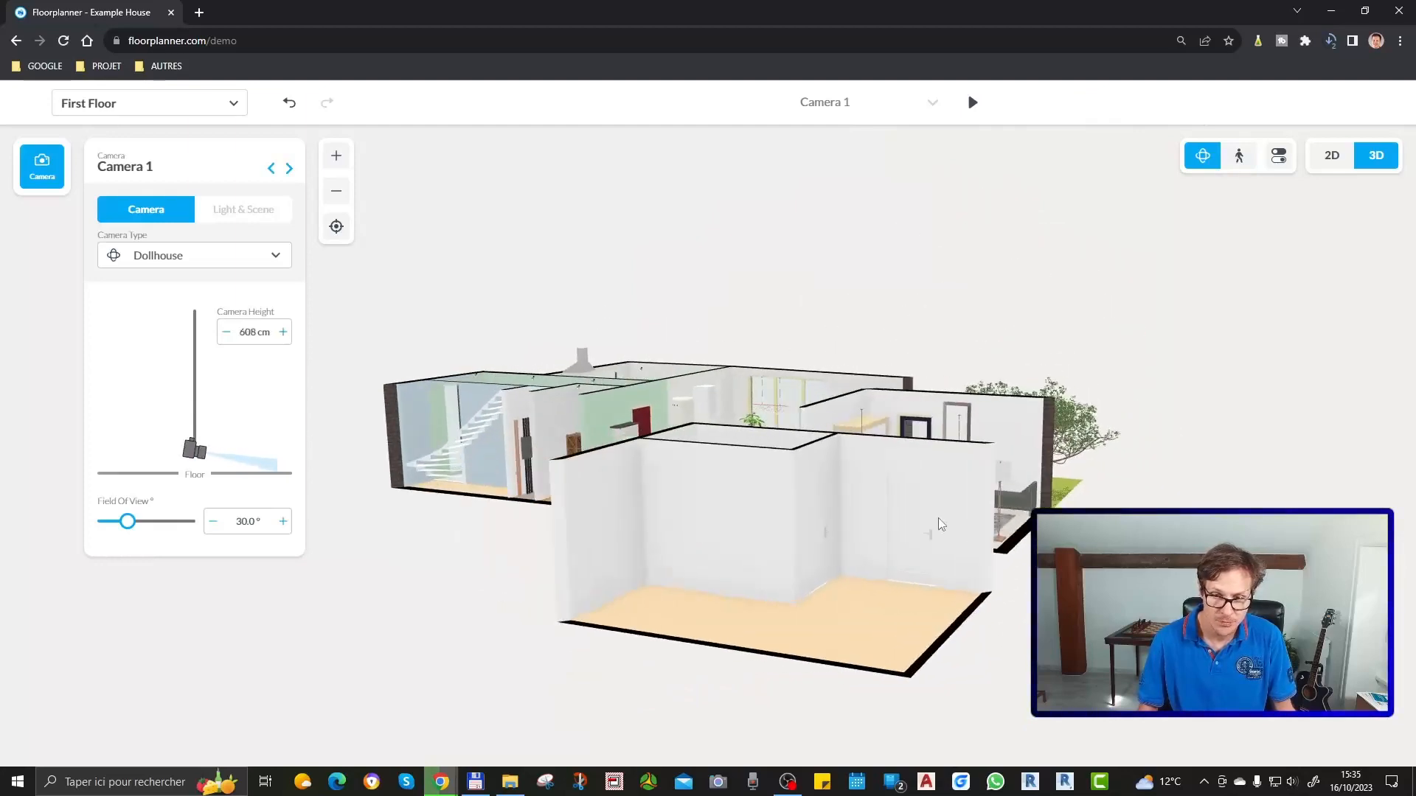
drag(886, 525, 617, 564)
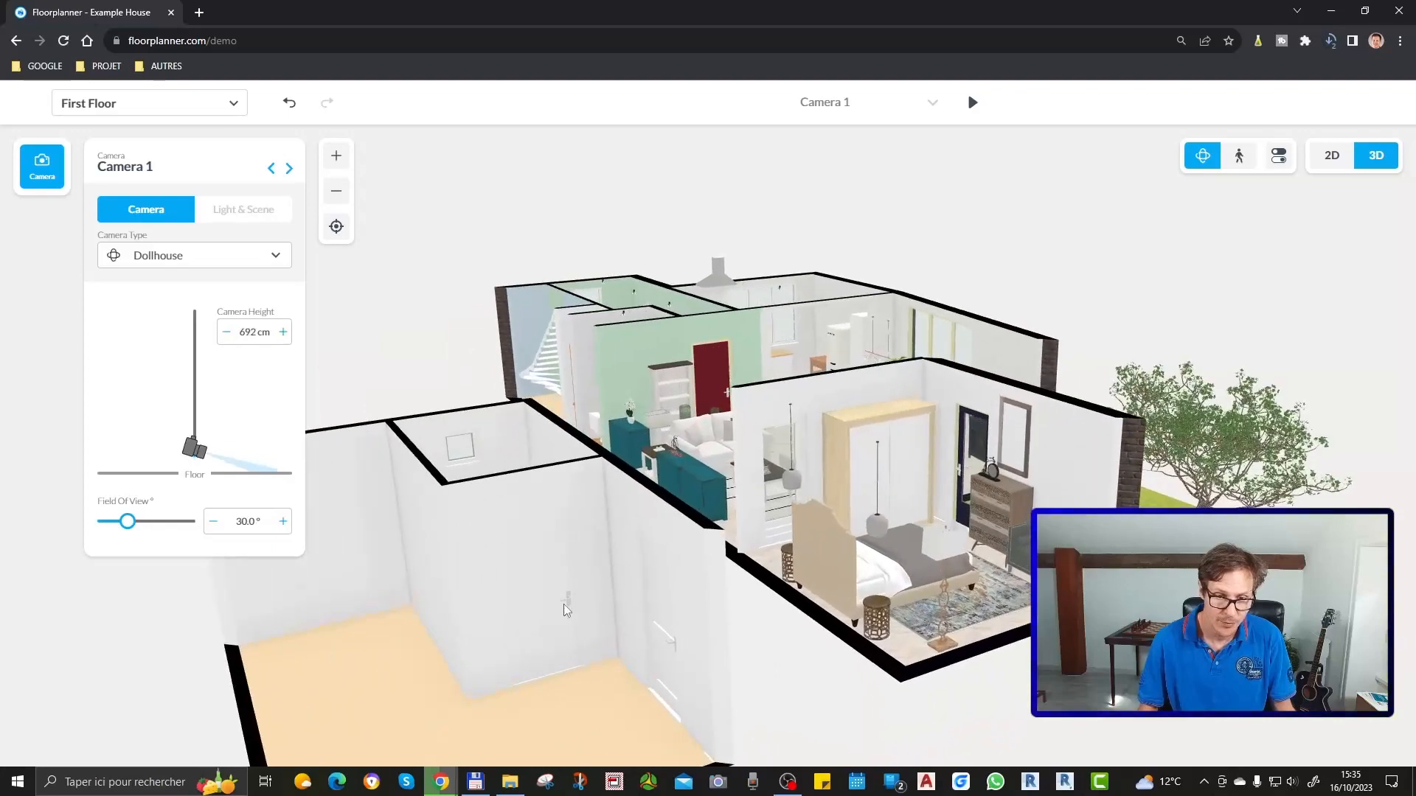
drag(456, 611, 638, 664)
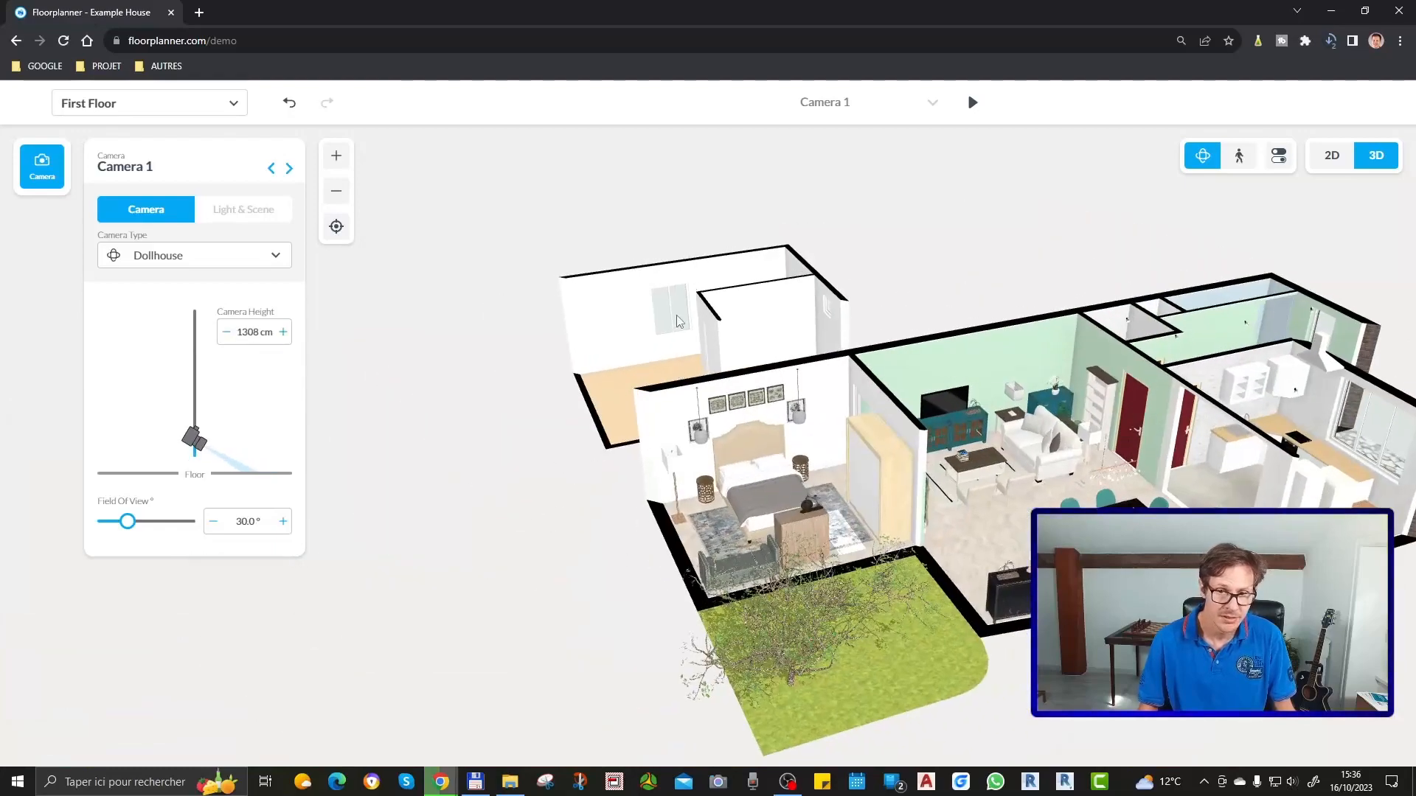
drag(676, 321, 668, 285)
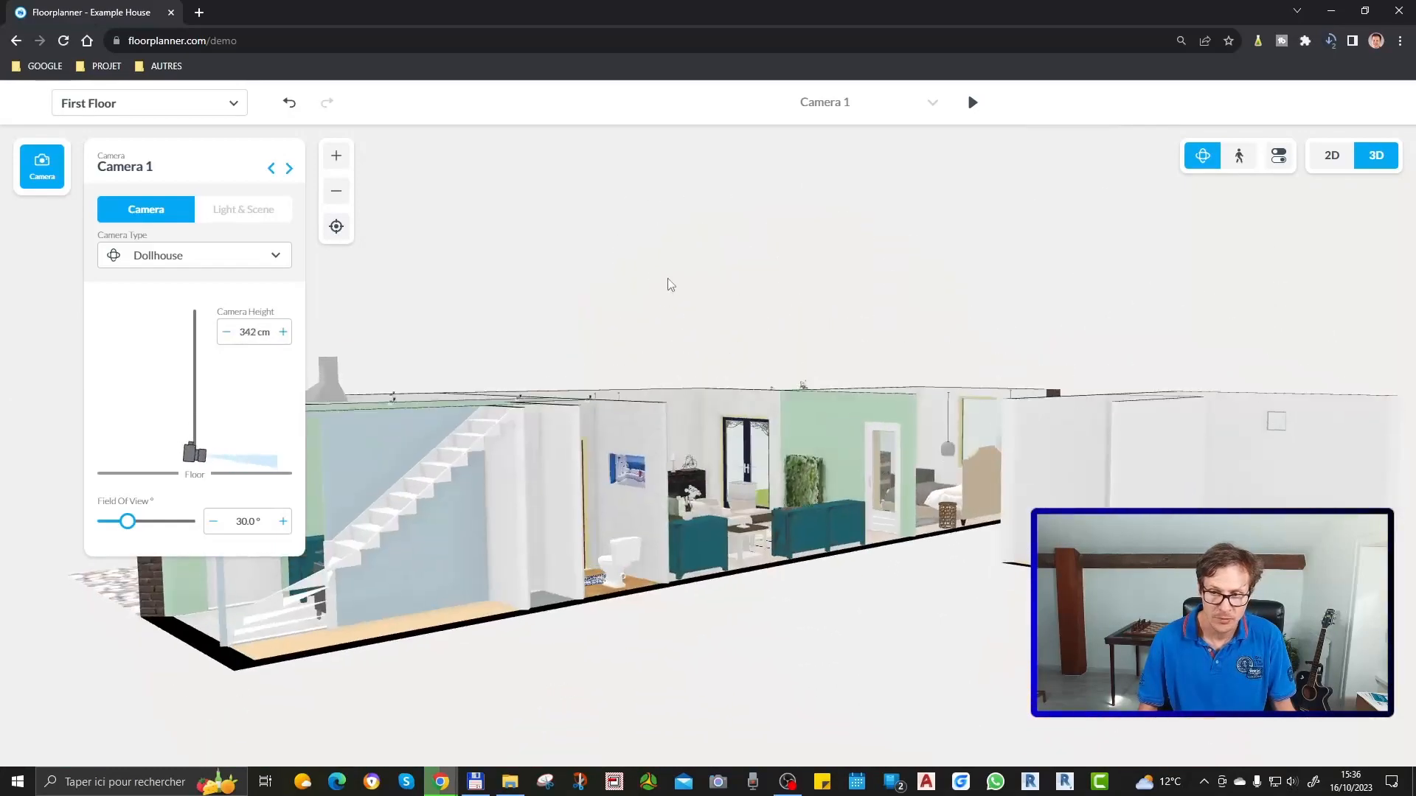
drag(1098, 431, 930, 578)
scroll(630, 328, up, 5)
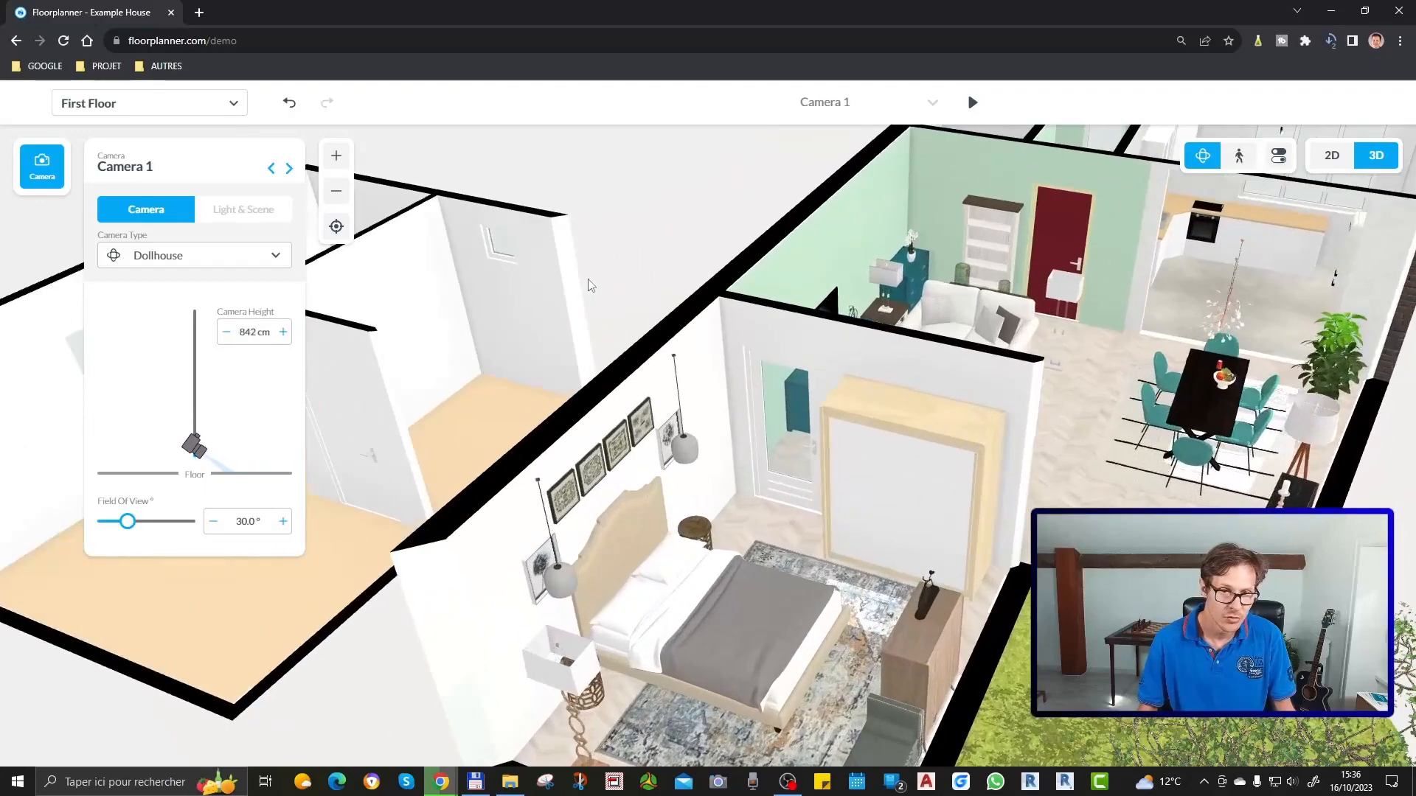
scroll(846, 376, down, 3)
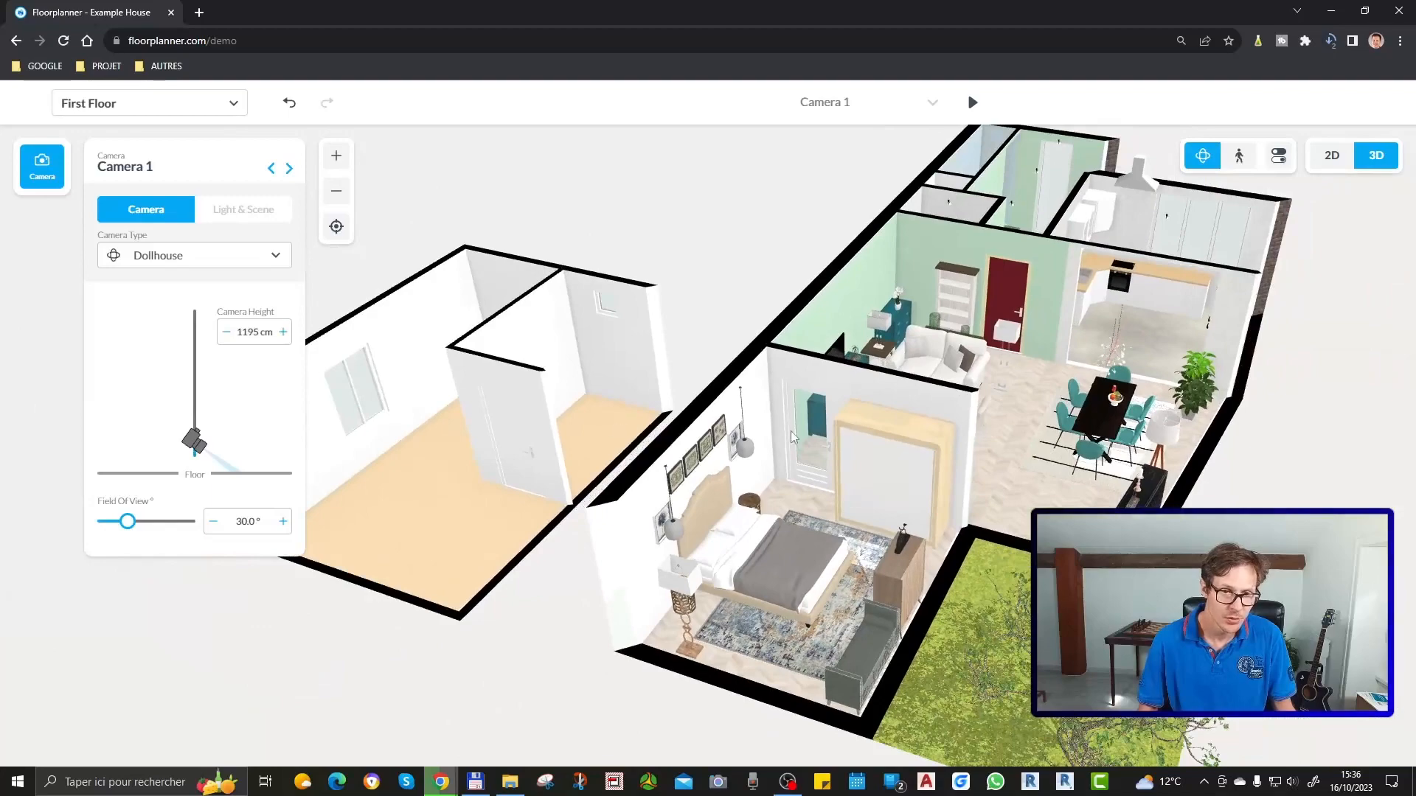
scroll(791, 437, down, 3)
drag(571, 422, 826, 382)
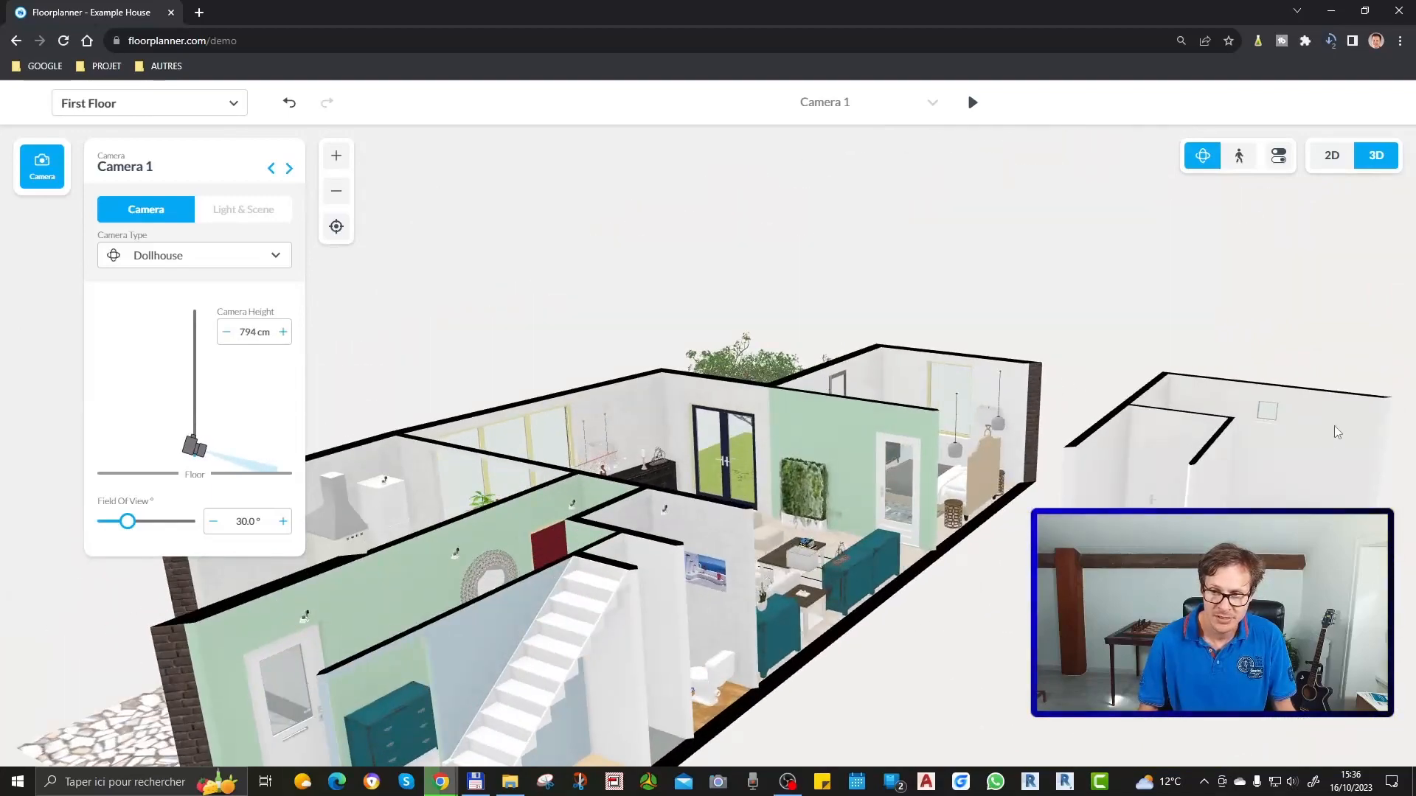
drag(1337, 432, 1047, 575)
drag(1036, 379, 949, 569)
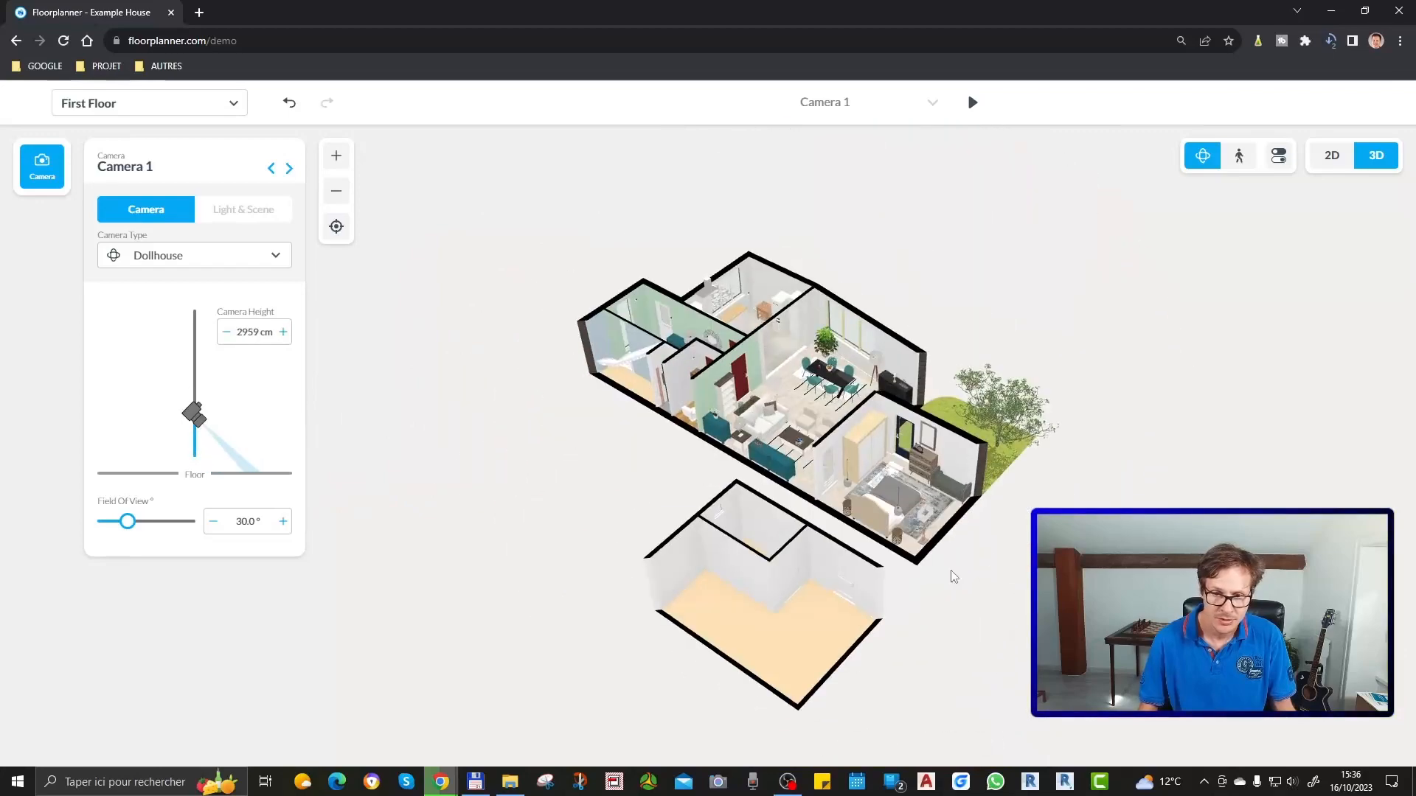
Lower the dollhouse camera to a height of 2601 cm and check the available camera types
right_click(795, 631)
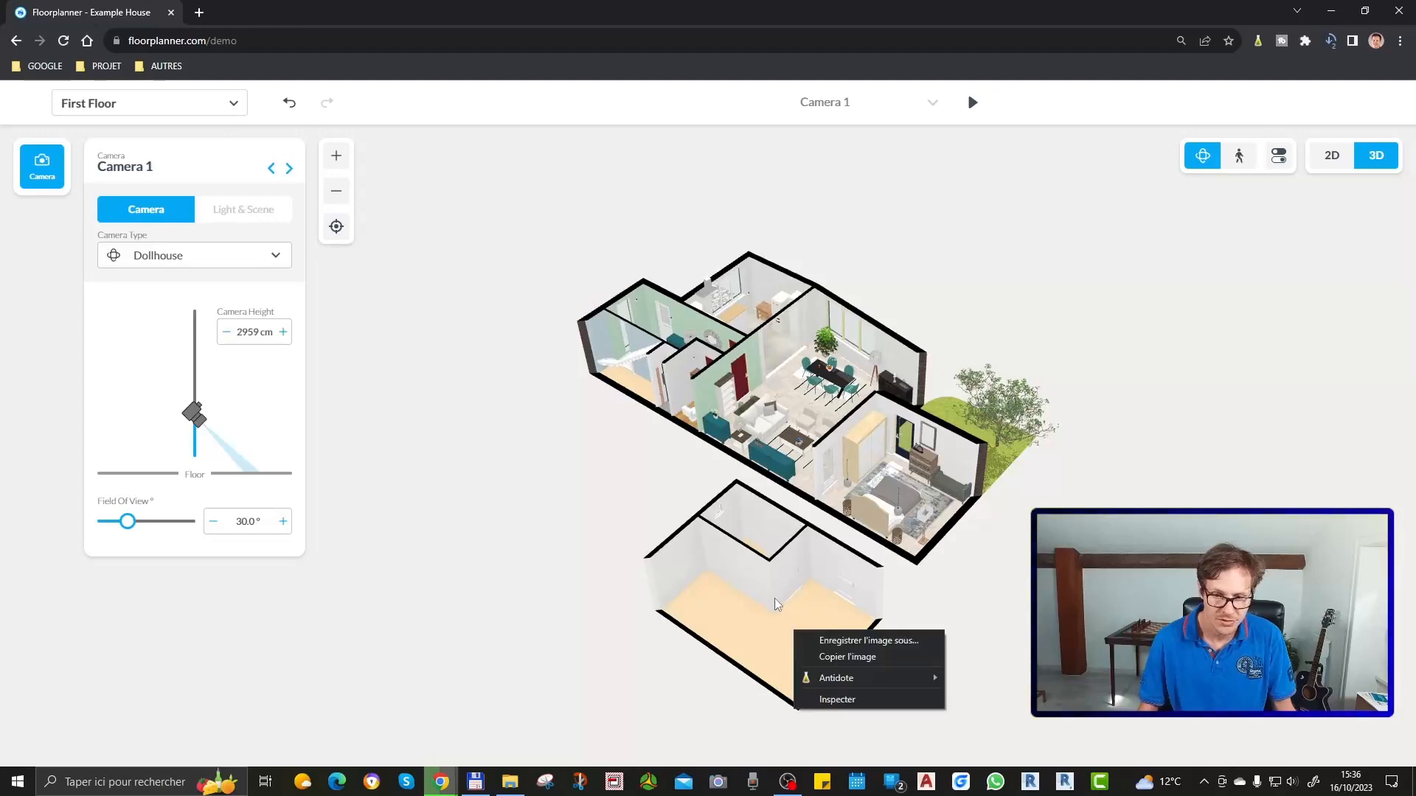
click(774, 599)
mouse_move(191, 421)
mouse_down()
mouse_move(193, 433)
mouse_move(193, 406)
mouse_move(202, 432)
mouse_up()
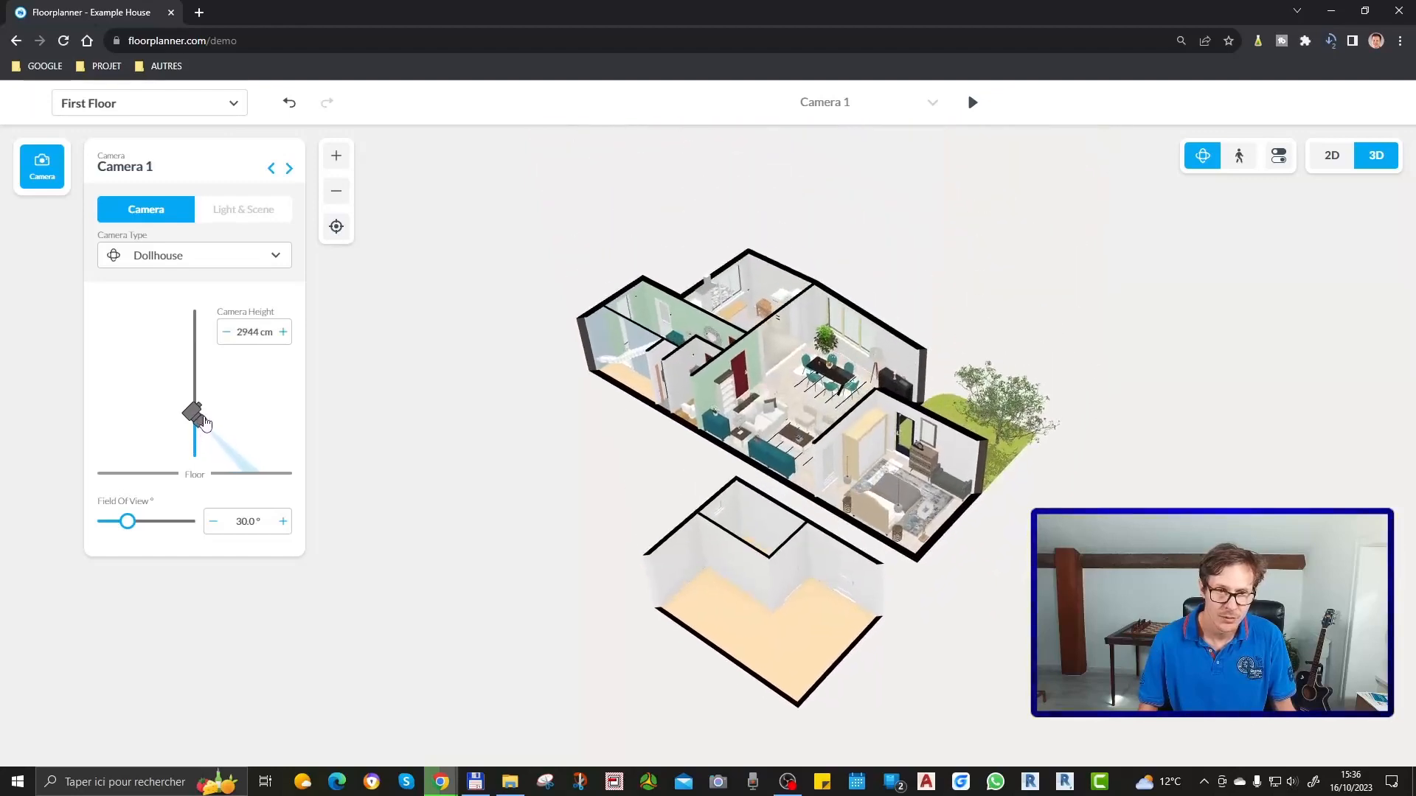
drag(205, 424, 206, 430)
click(199, 259)
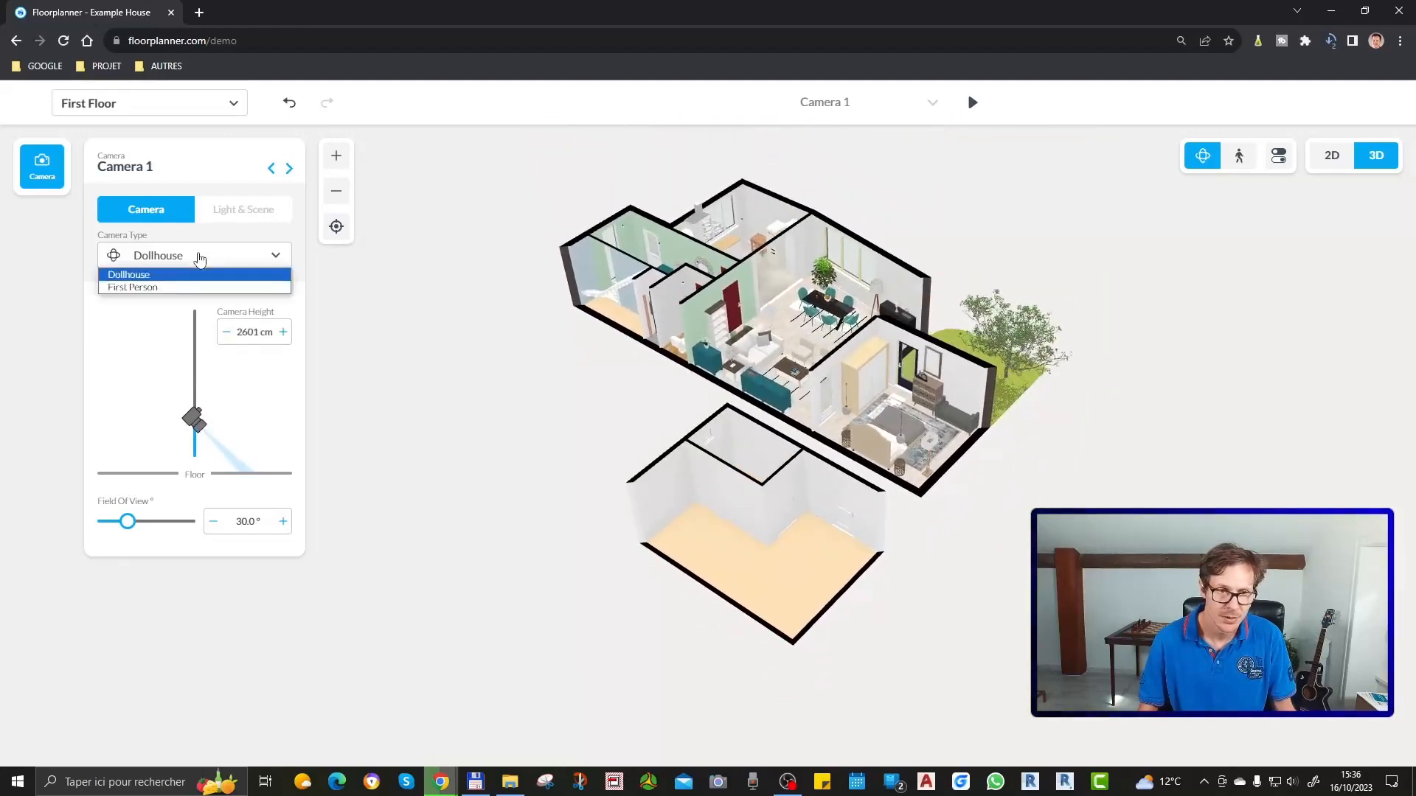
click(201, 257)
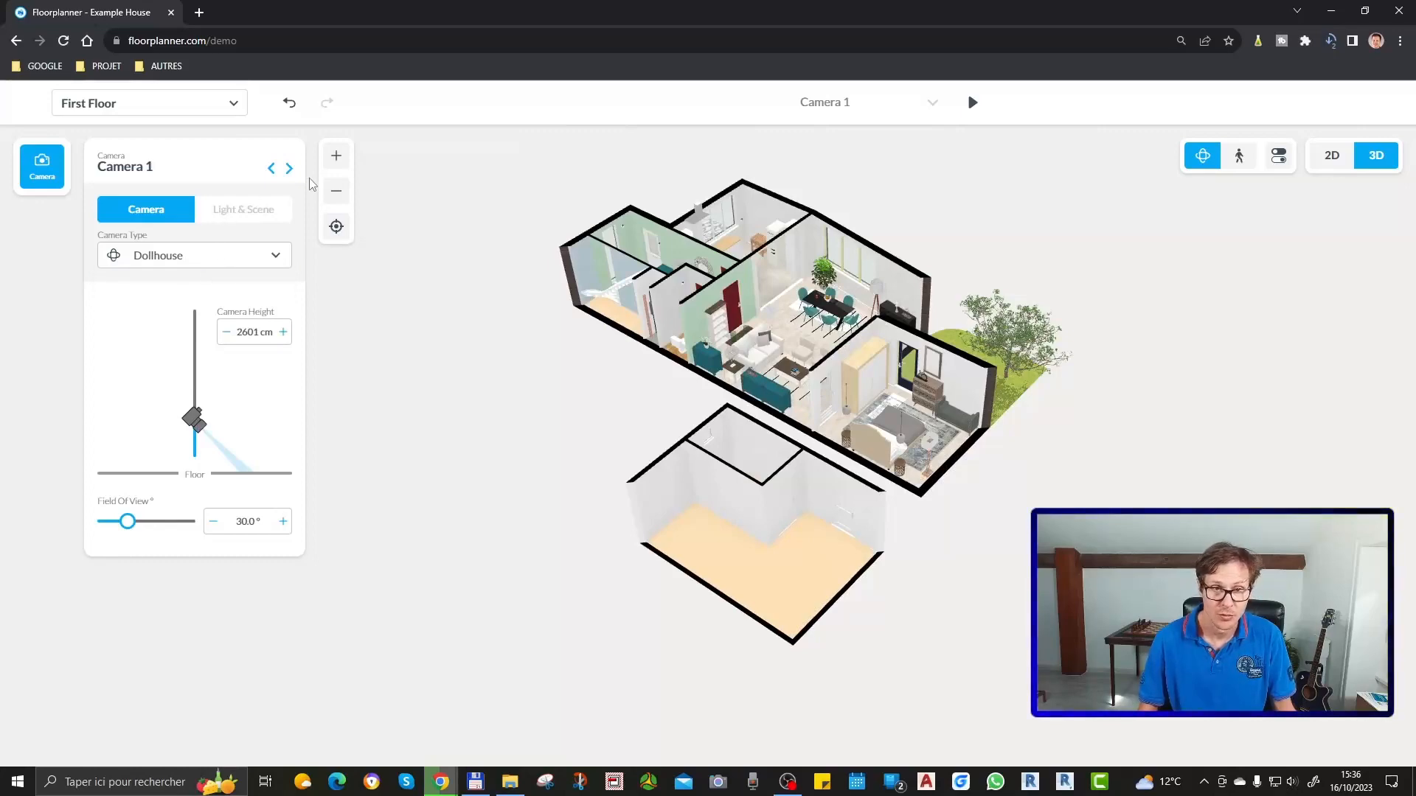
Compare the saved Camera 7 first-person view with the Camera 1 dollhouse view, finishing on Camera 1
click(289, 169)
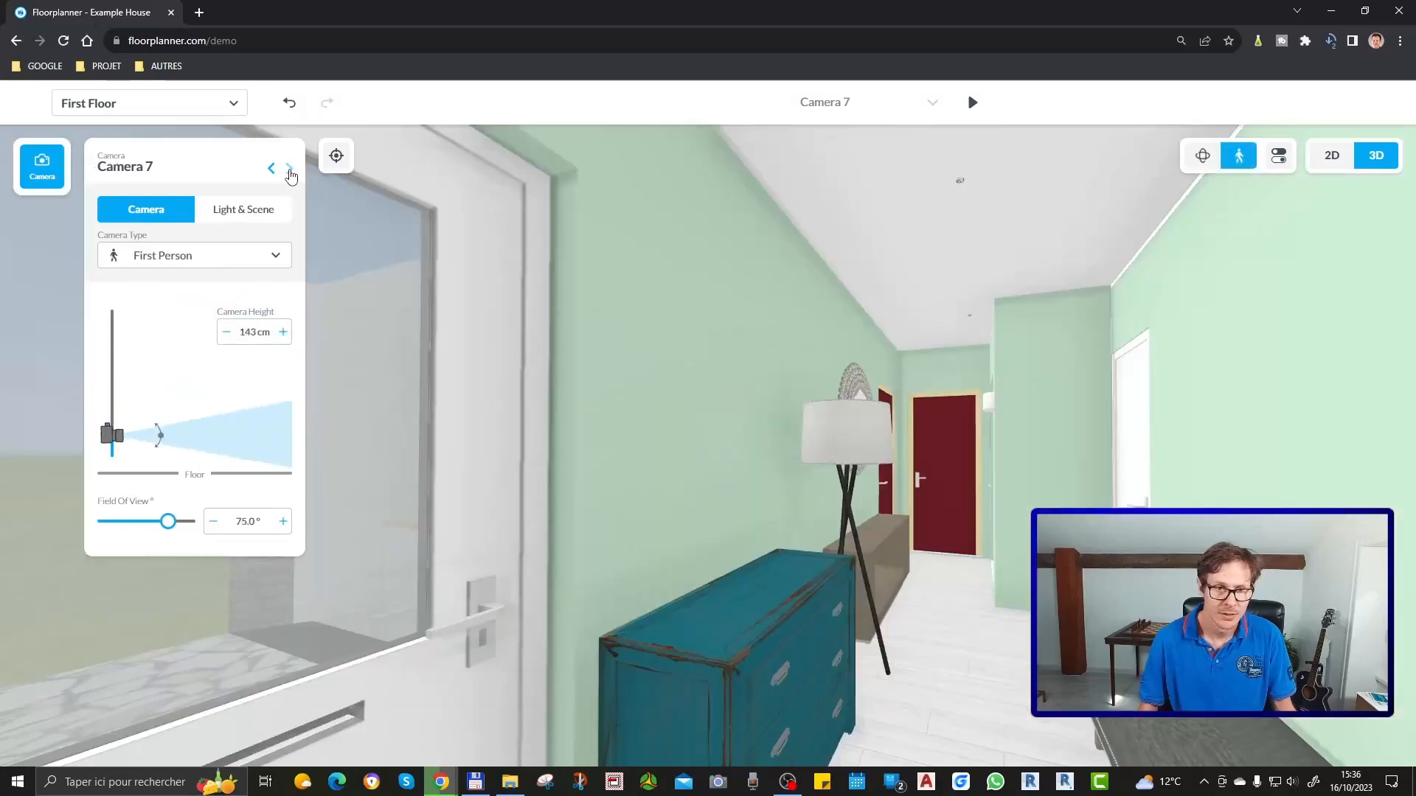
click(289, 169)
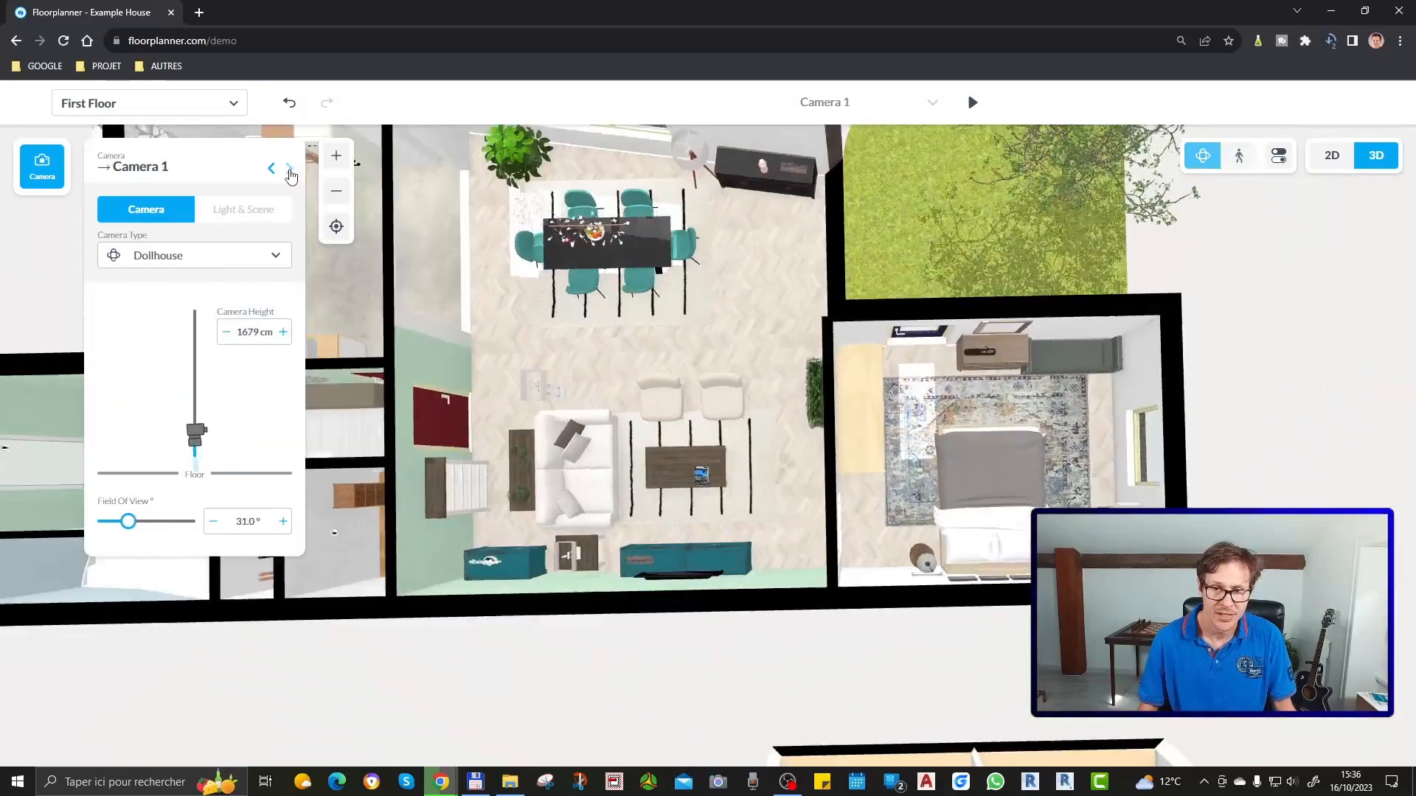
click(289, 169)
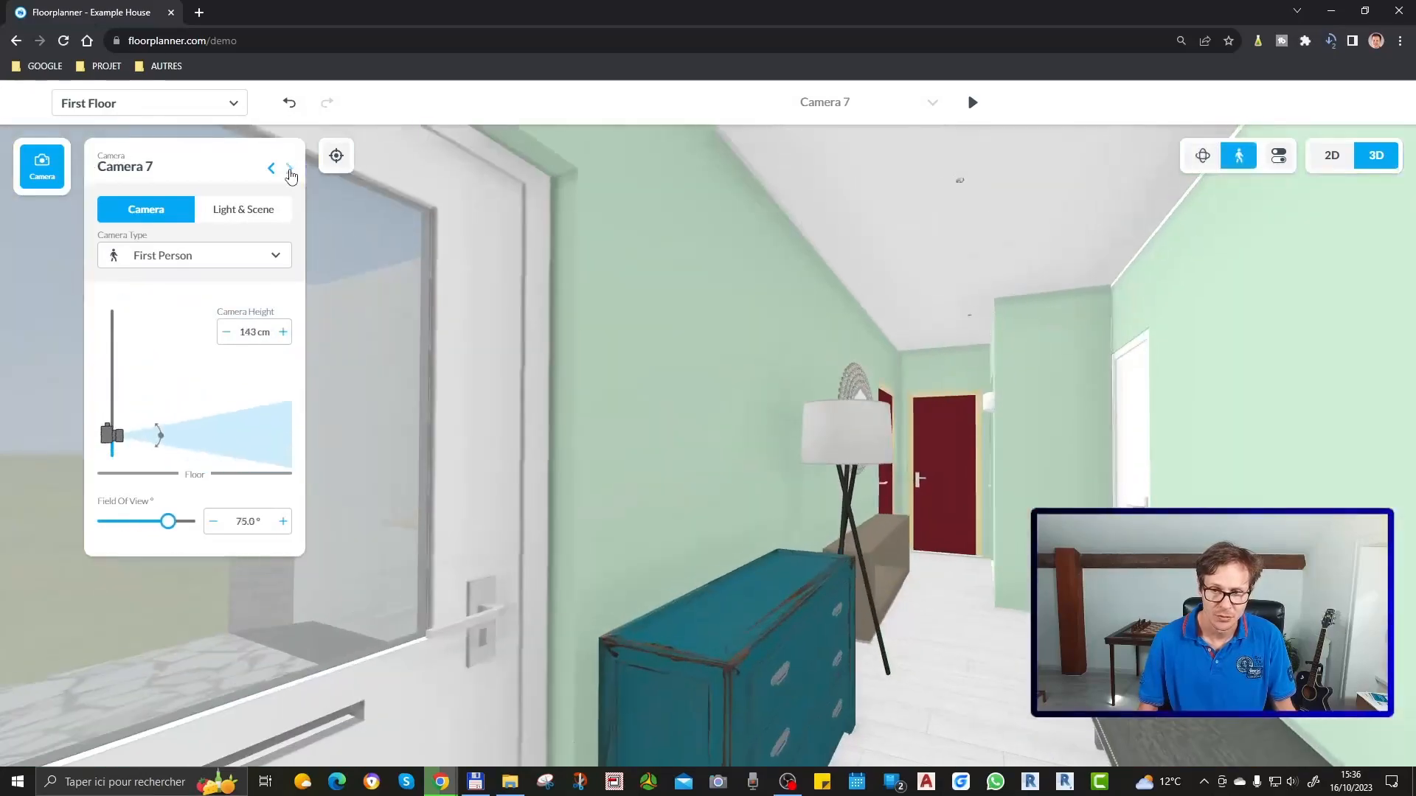
click(289, 168)
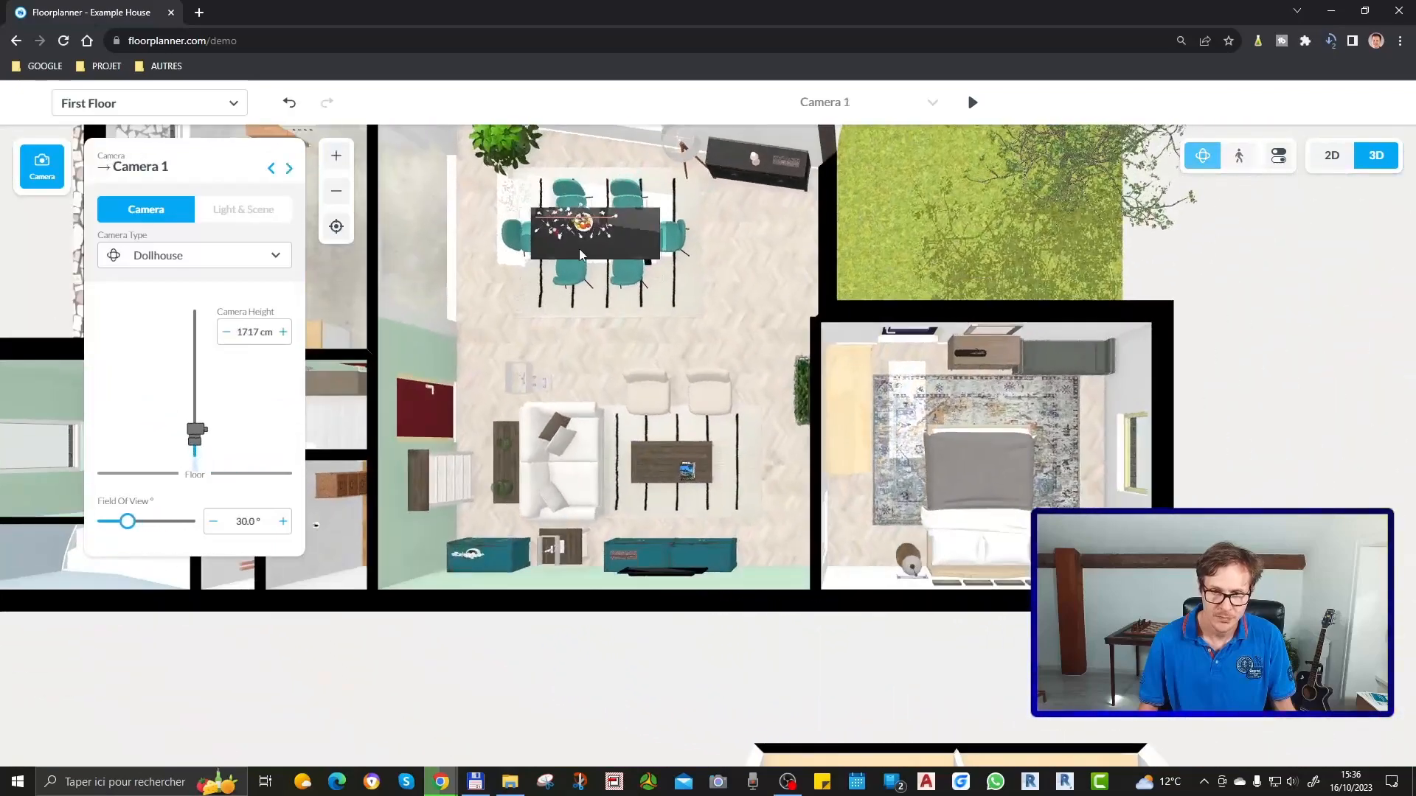
Inspect the new room and the example house together from a low dollhouse angle, and return to the 2D plan
scroll(883, 215, down, 5)
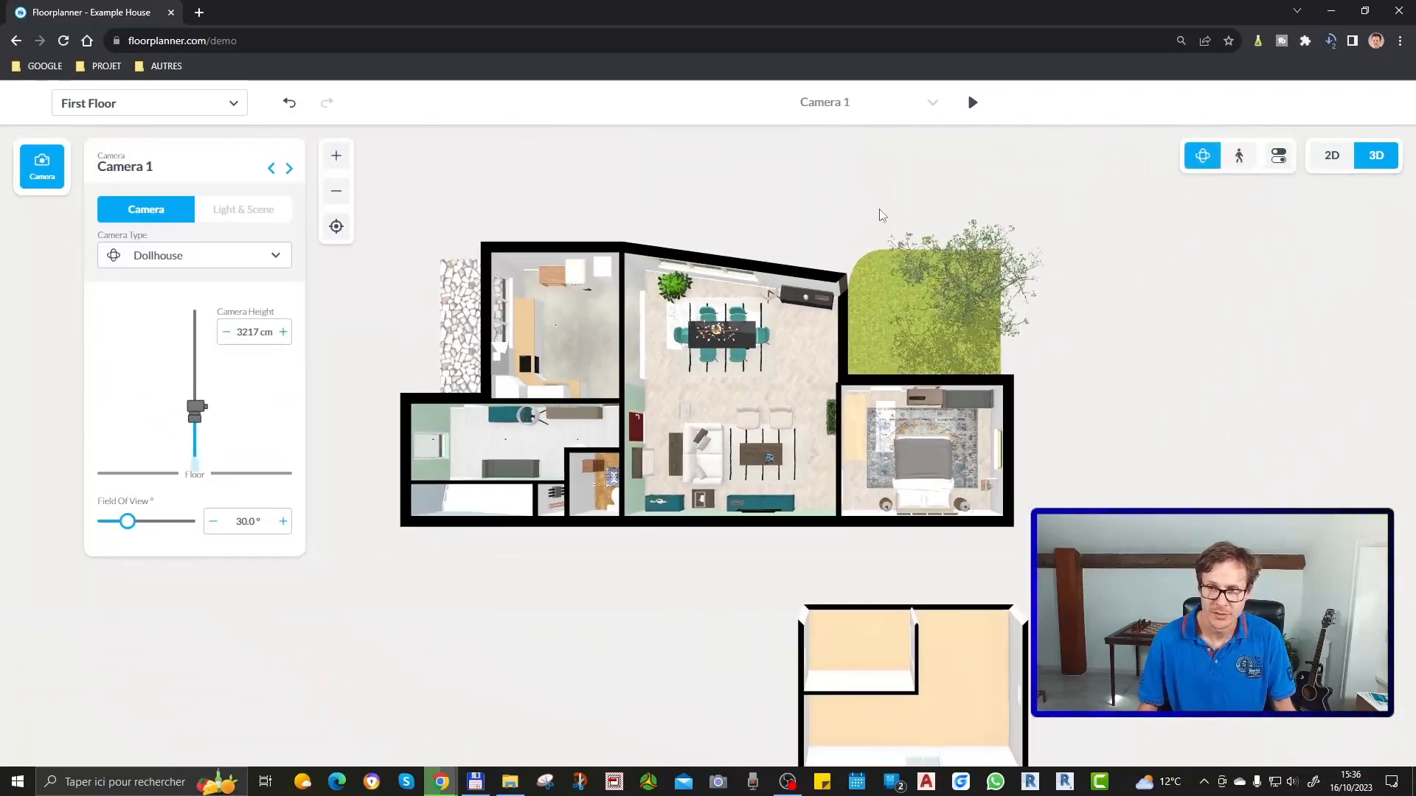
drag(1074, 505, 1047, 399)
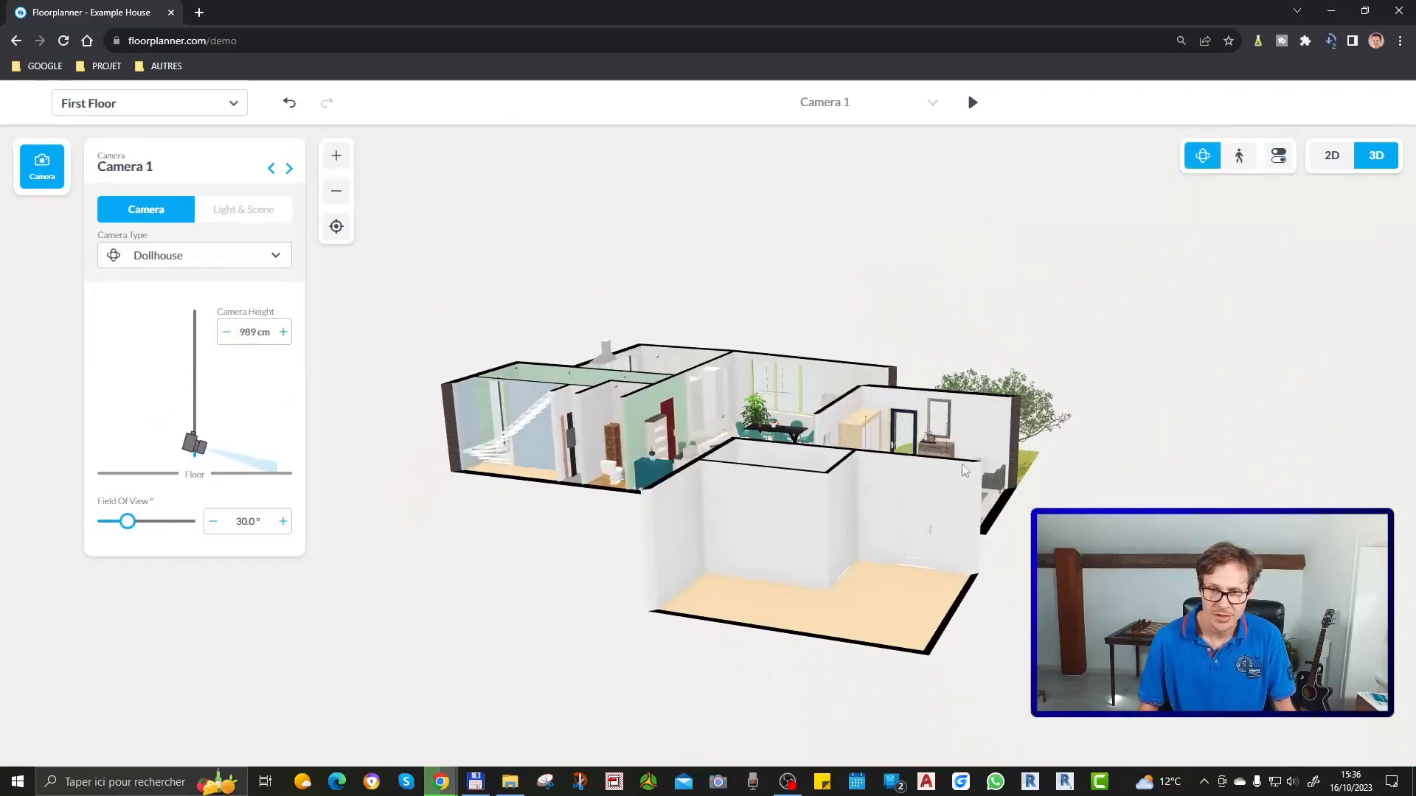
scroll(843, 599, up, 2)
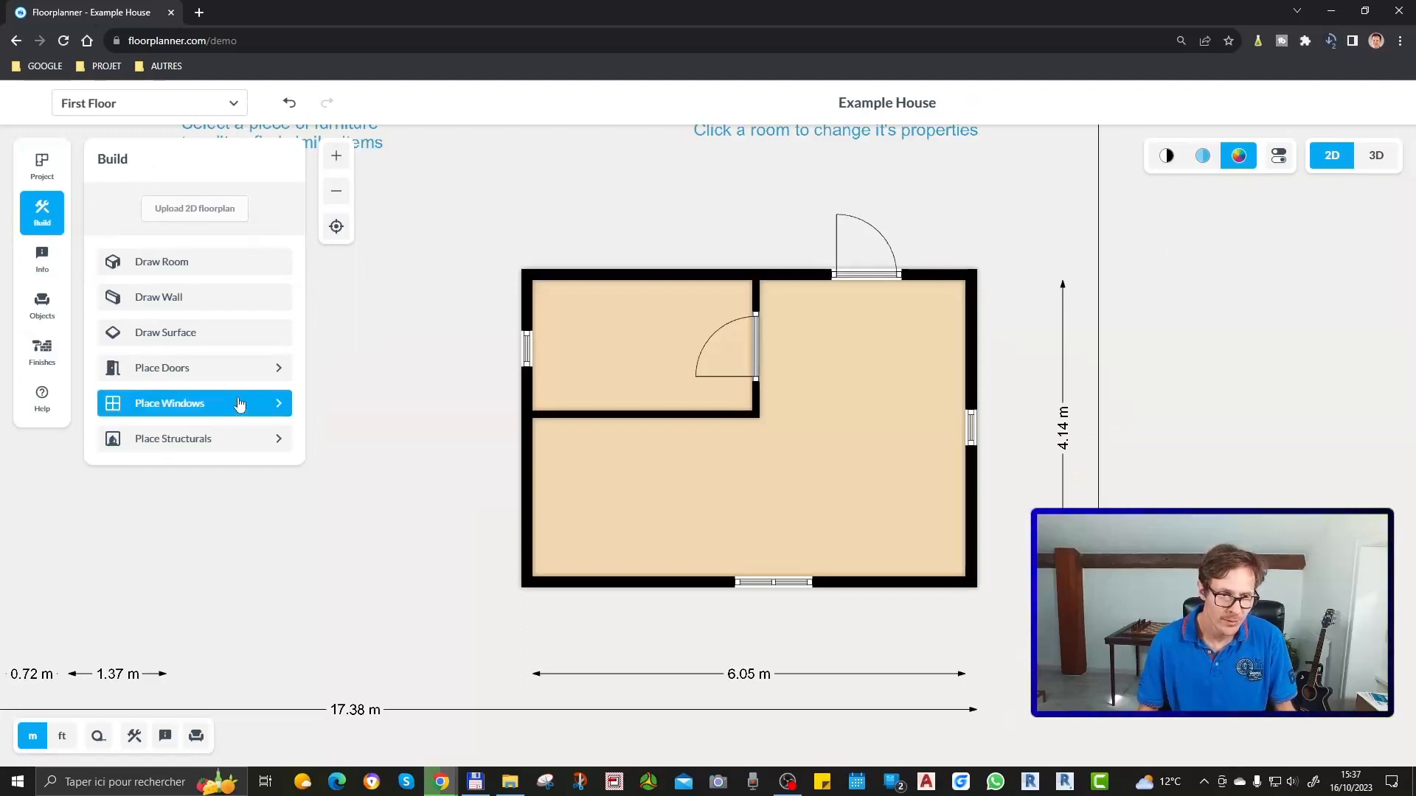
Browse the structural elements library, including its fireplaces, railings, stairs, beams and roof pieces
click(236, 451)
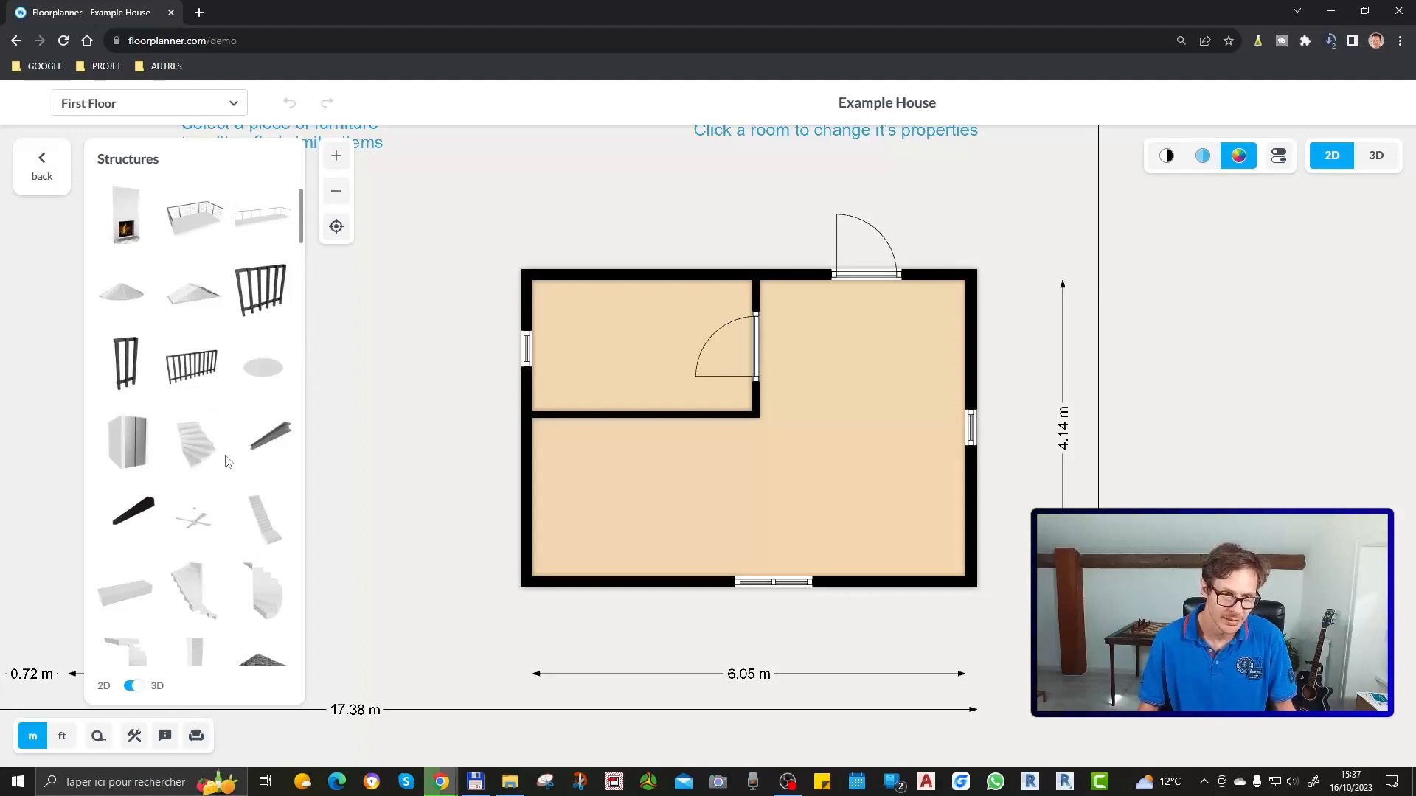
scroll(227, 462, down, 5)
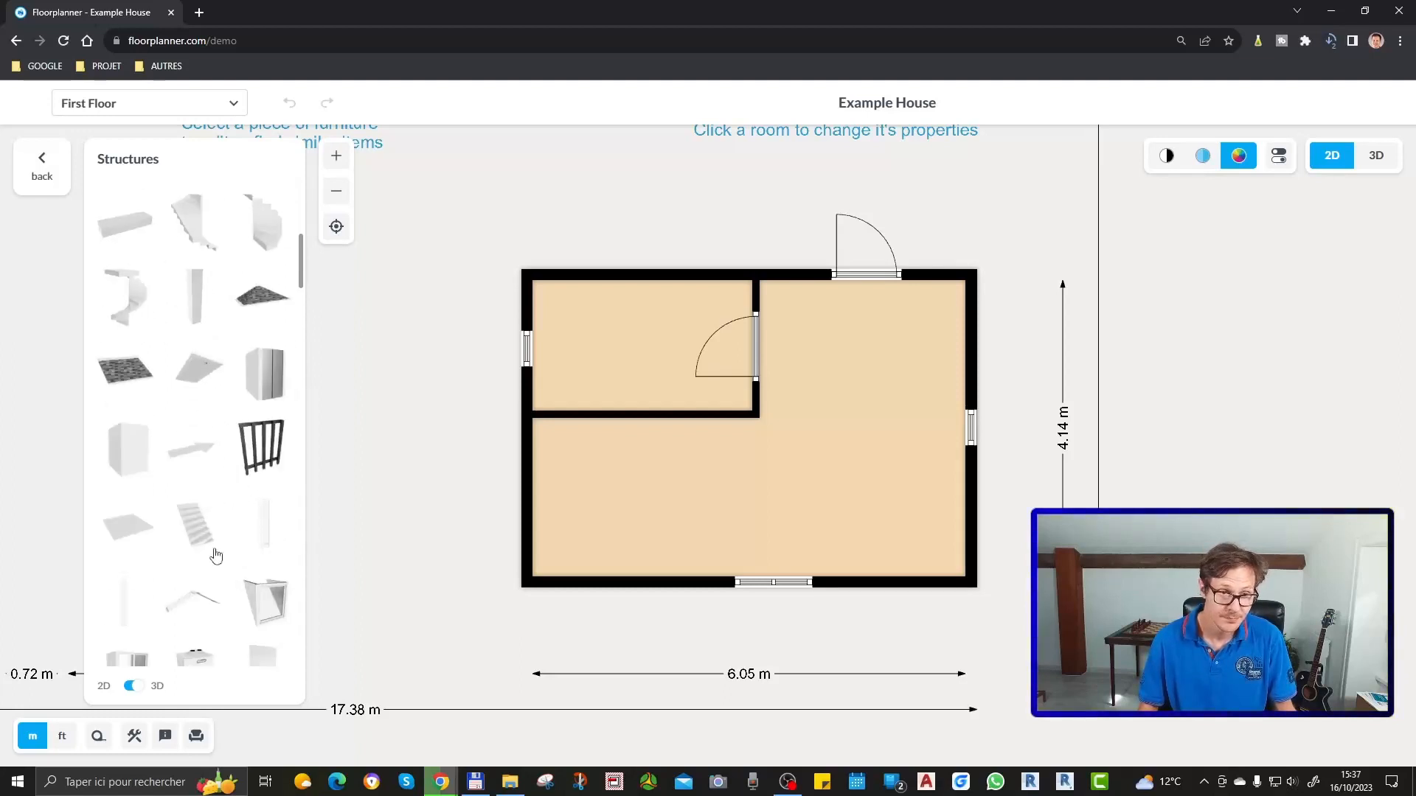
scroll(217, 556, down, 4)
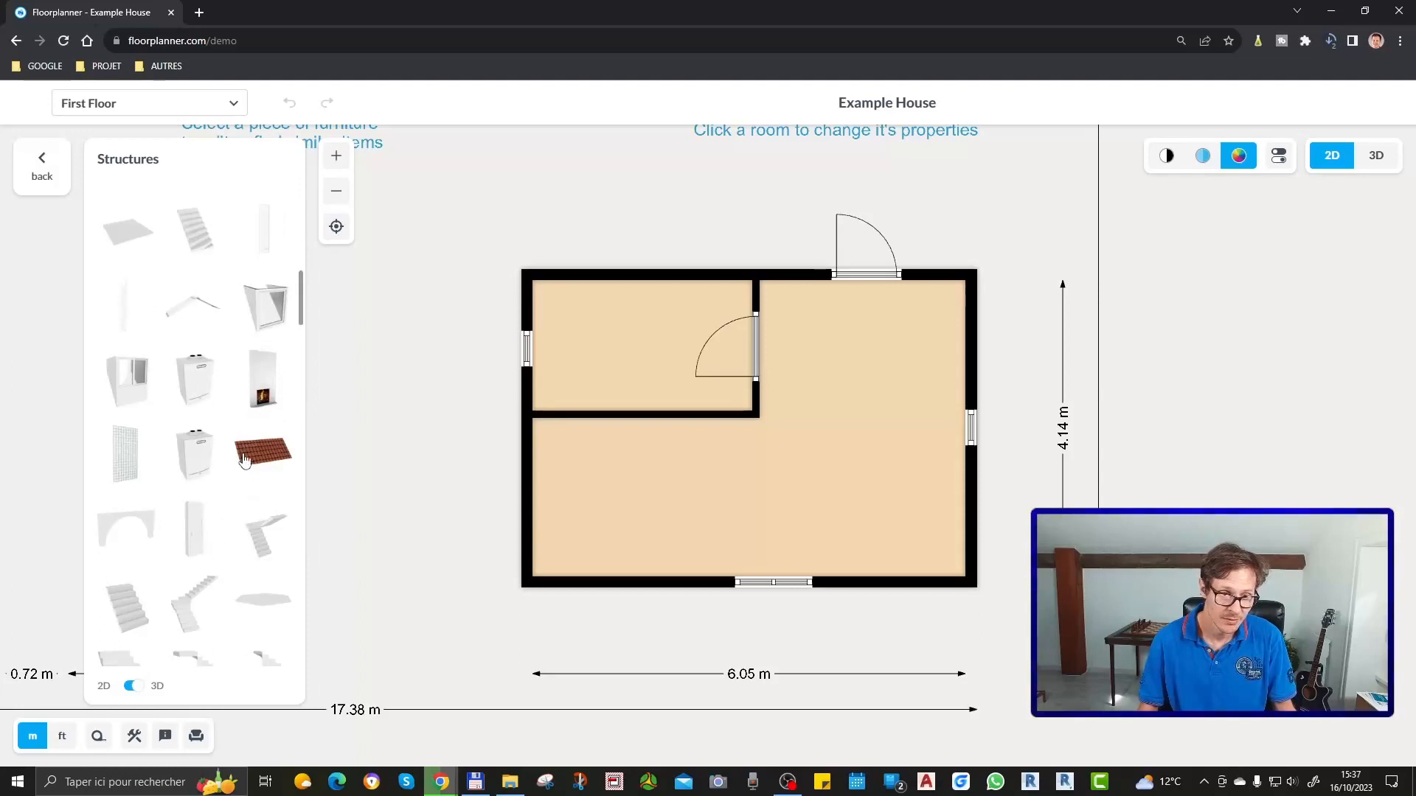
click(244, 459)
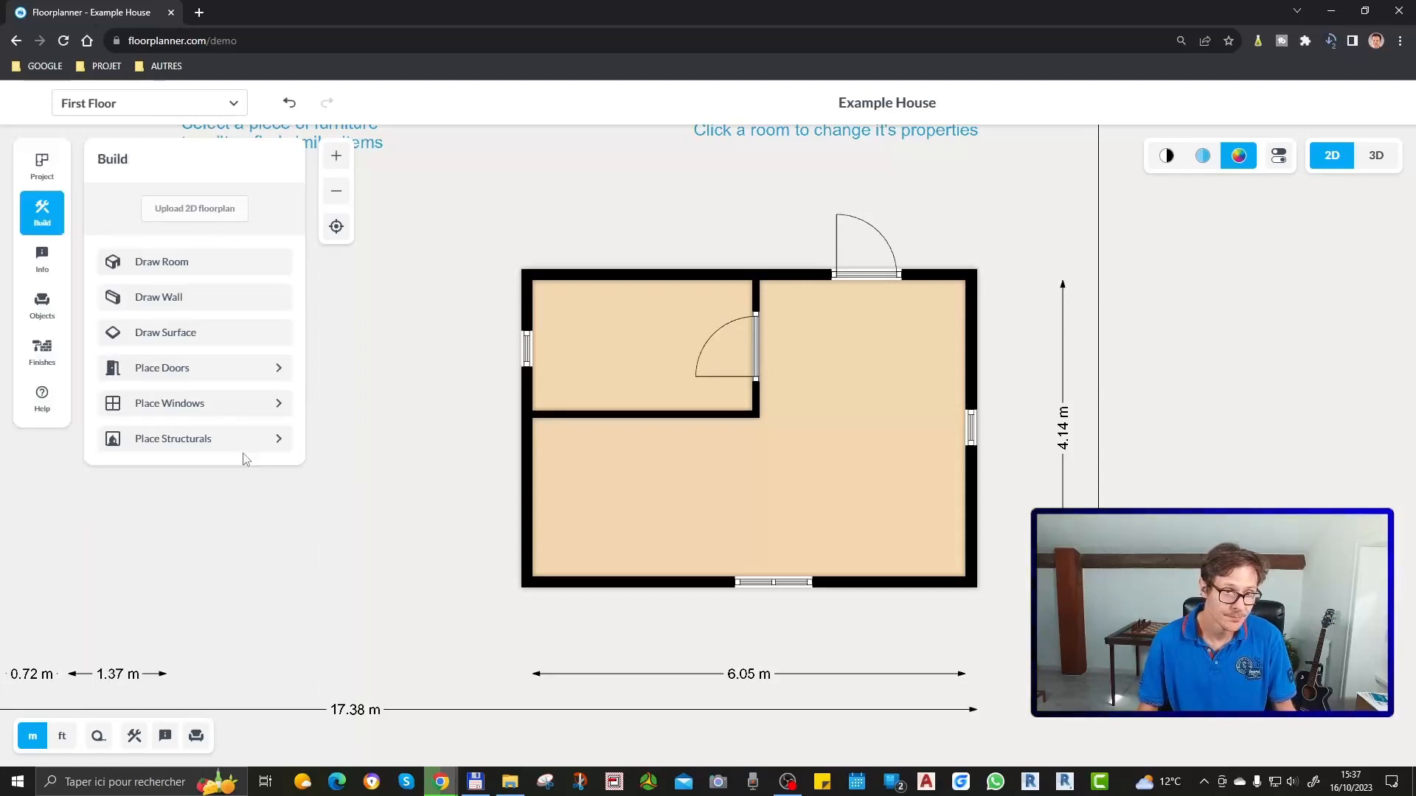
Review the info tools for room types, labels, signs and symbols, lines and dimensions
click(53, 257)
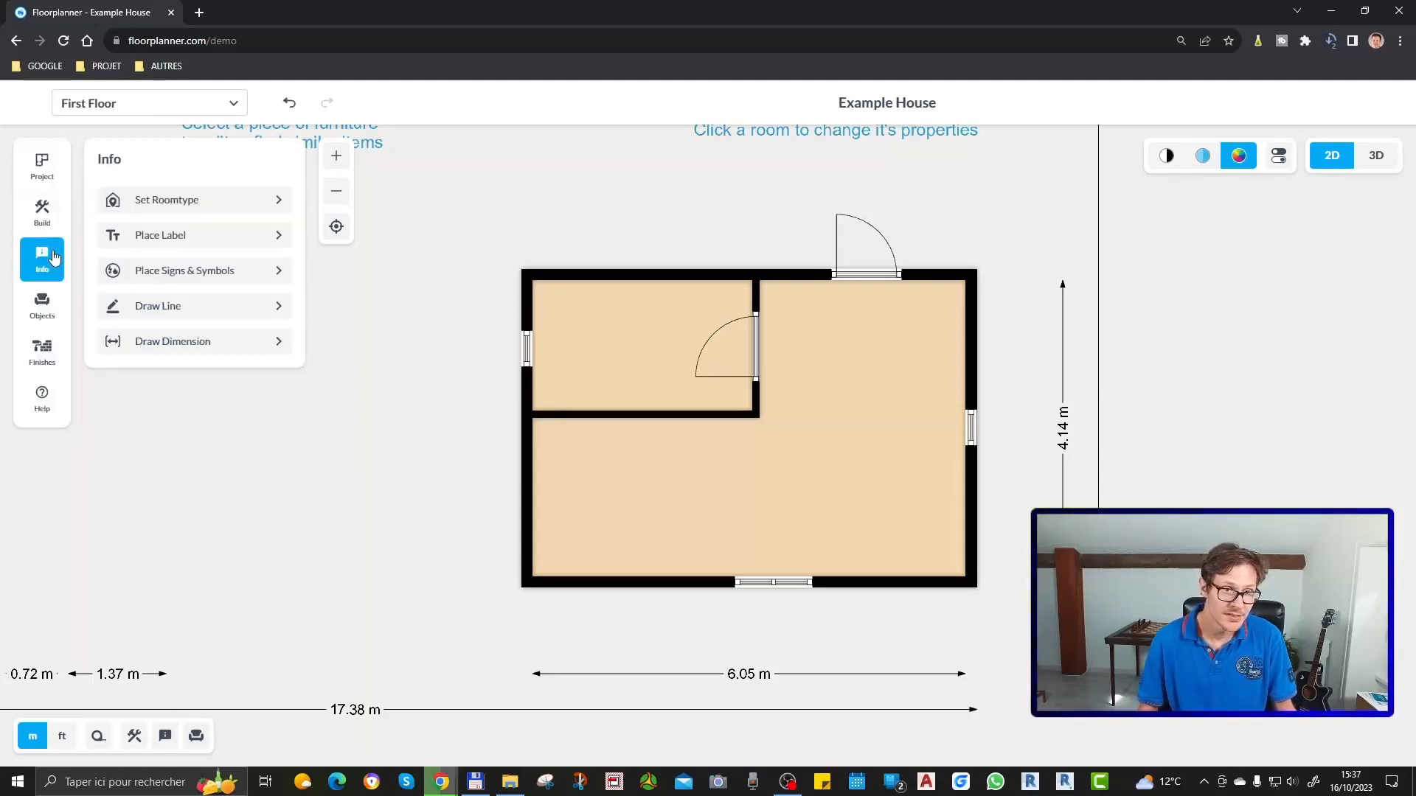
click(172, 298)
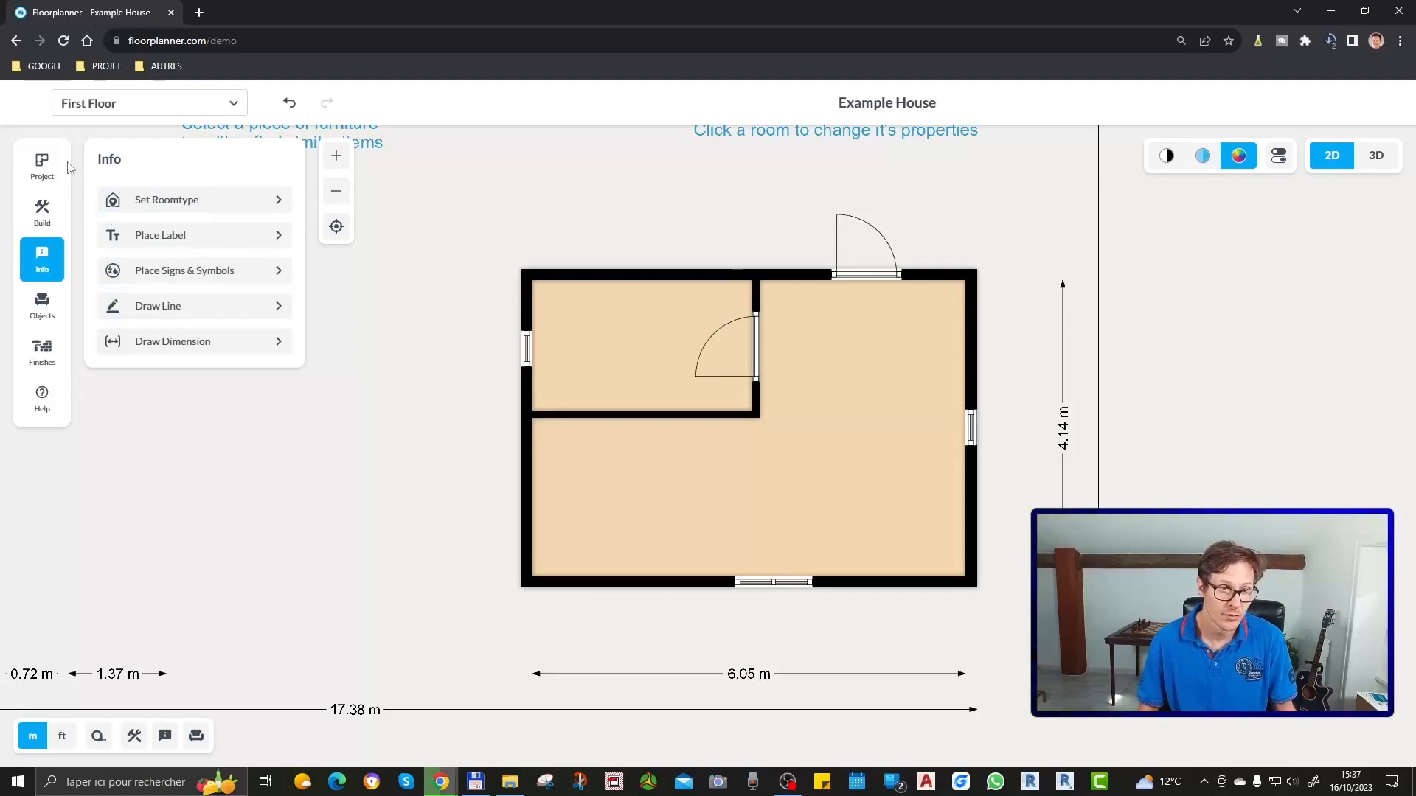
Examine the First Floor's settings, including its name, floor height, and duplicate and delete options
click(235, 104)
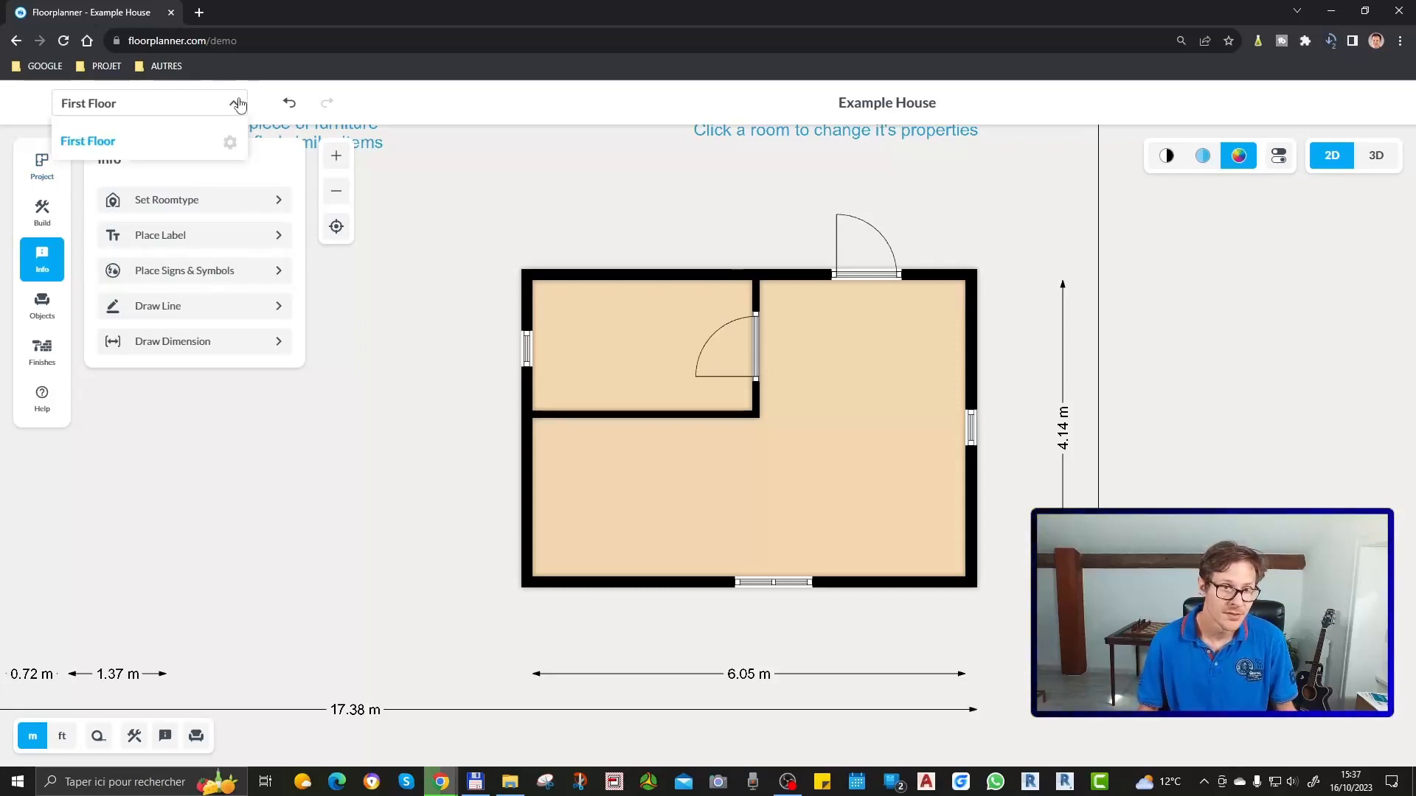
click(229, 142)
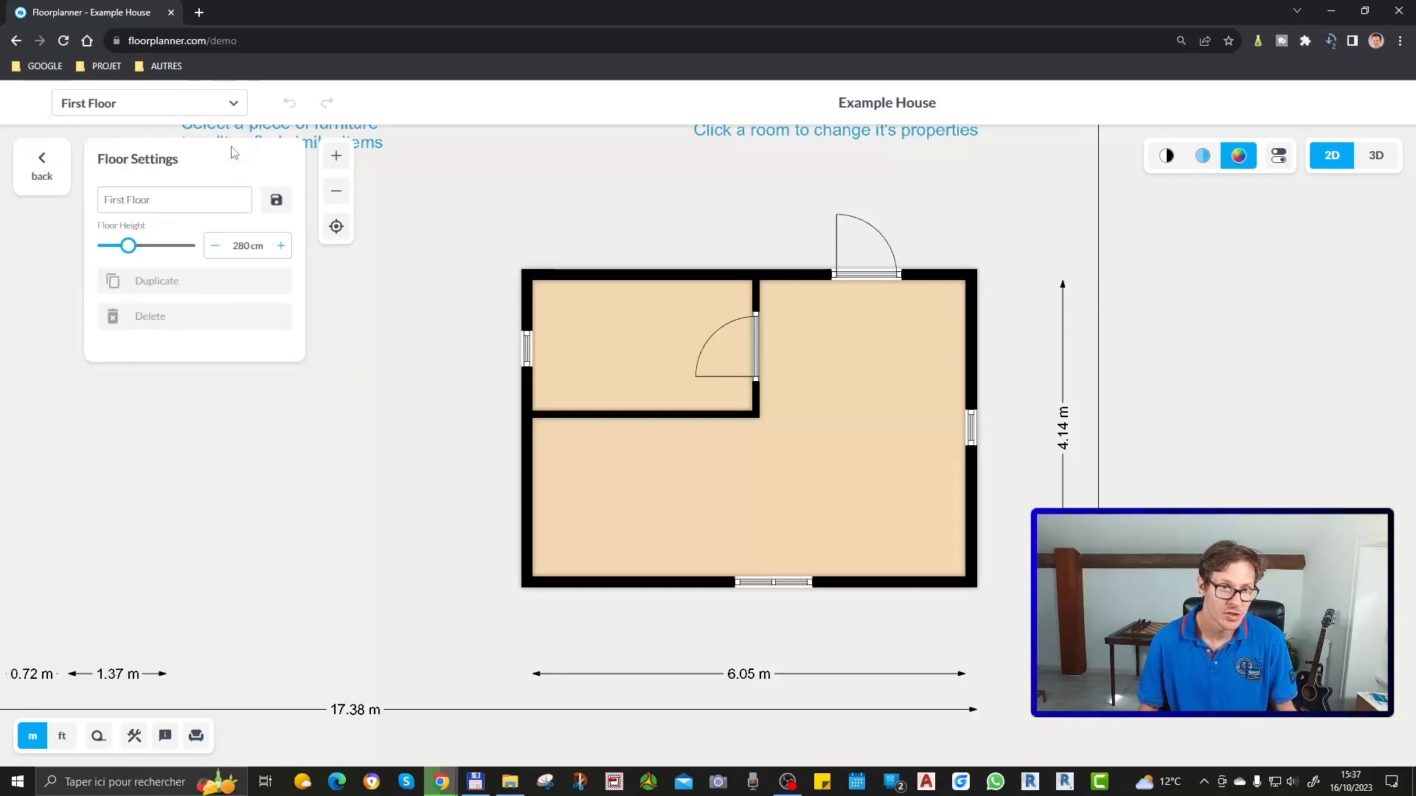
click(65, 177)
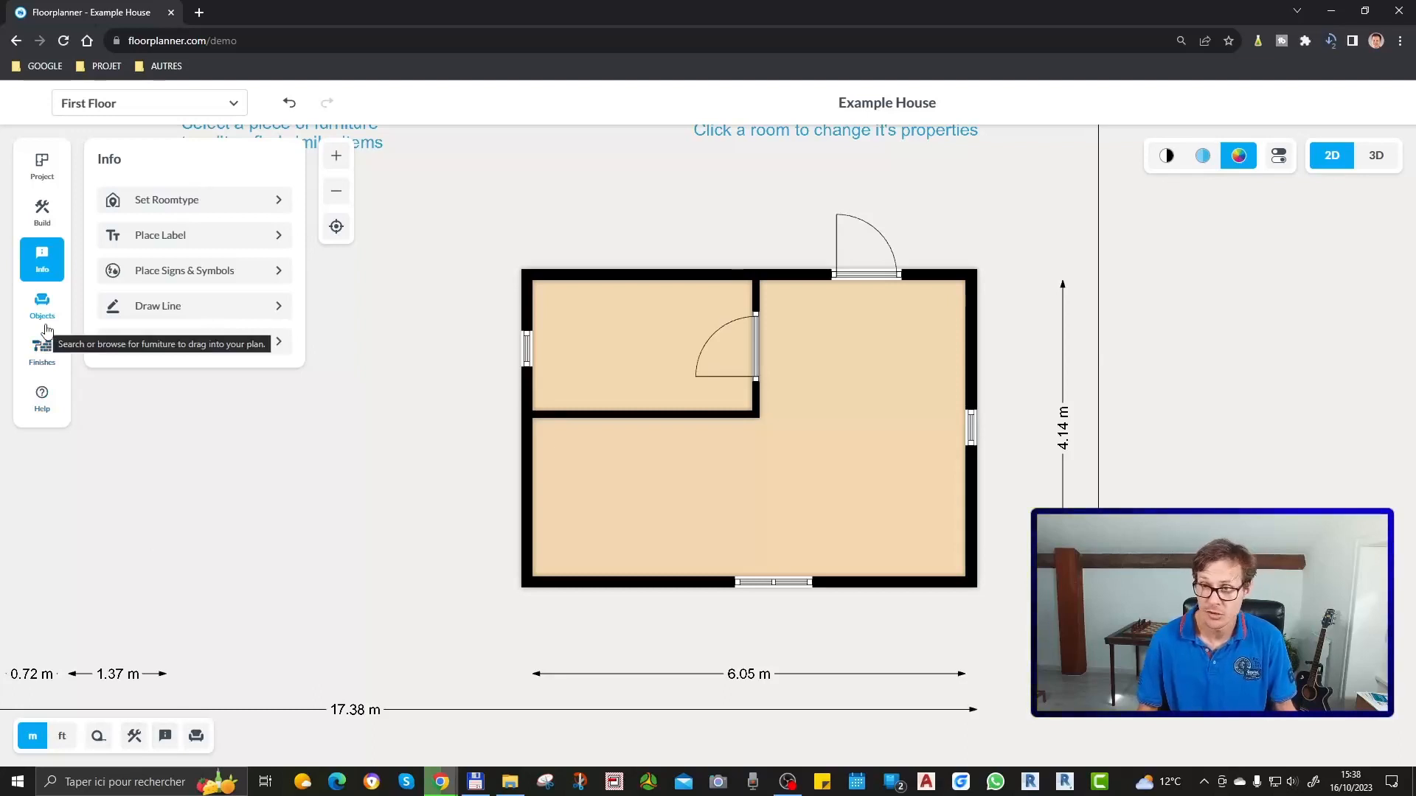
Show the 2D plan in black and white, and switch it to the plain room-color display style
click(1167, 158)
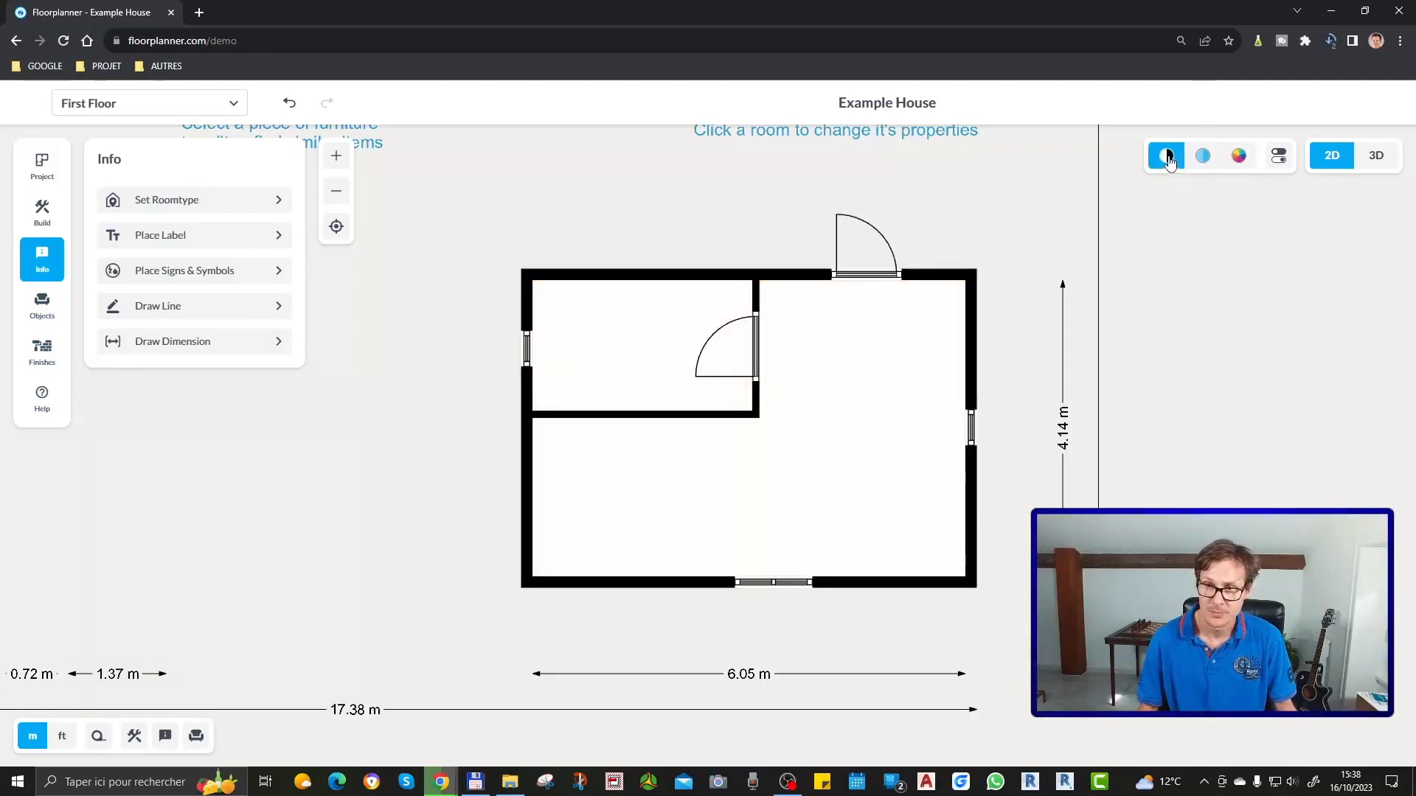
click(1204, 158)
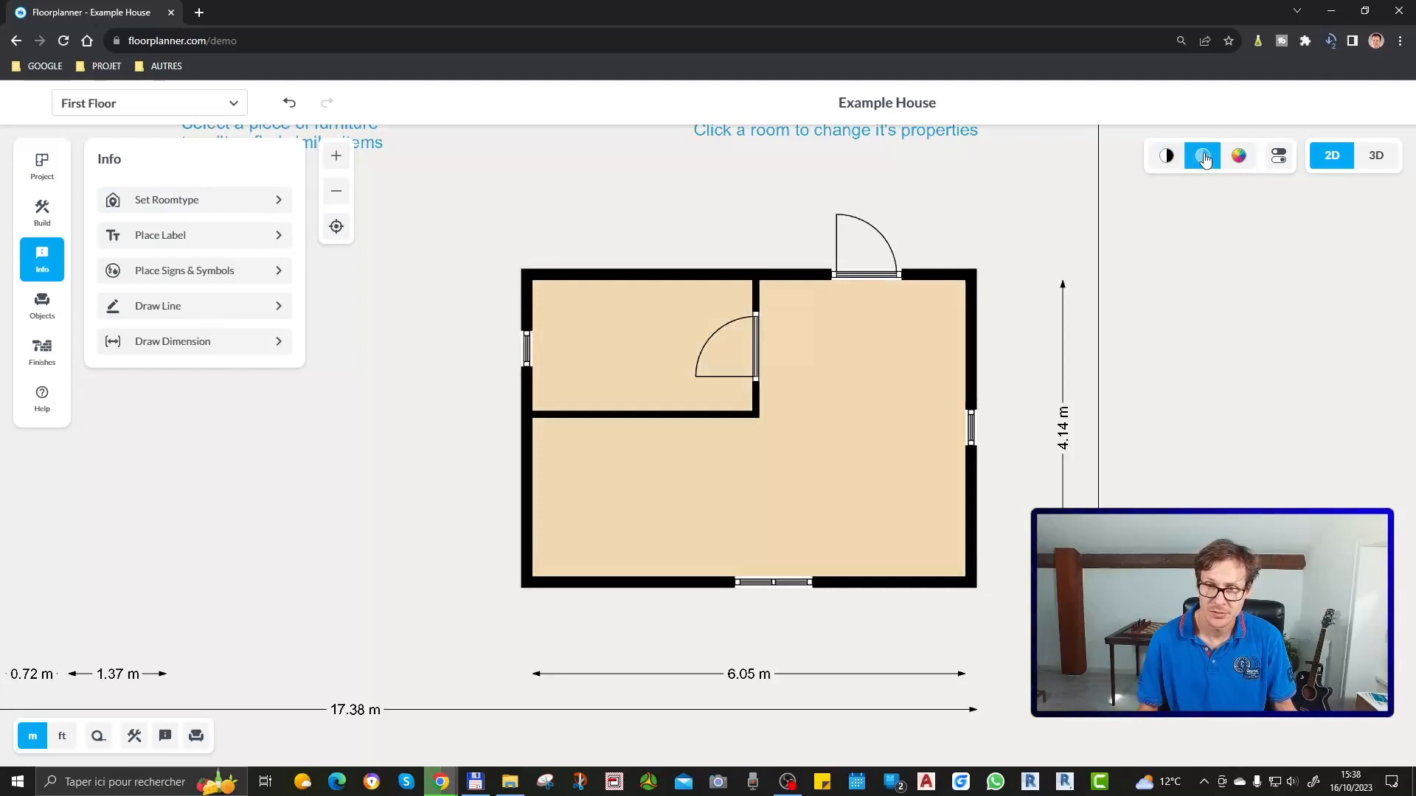
Compare the full-color, plain room-color and black-and-white 2D display styles on the new building and the whole house
click(1240, 159)
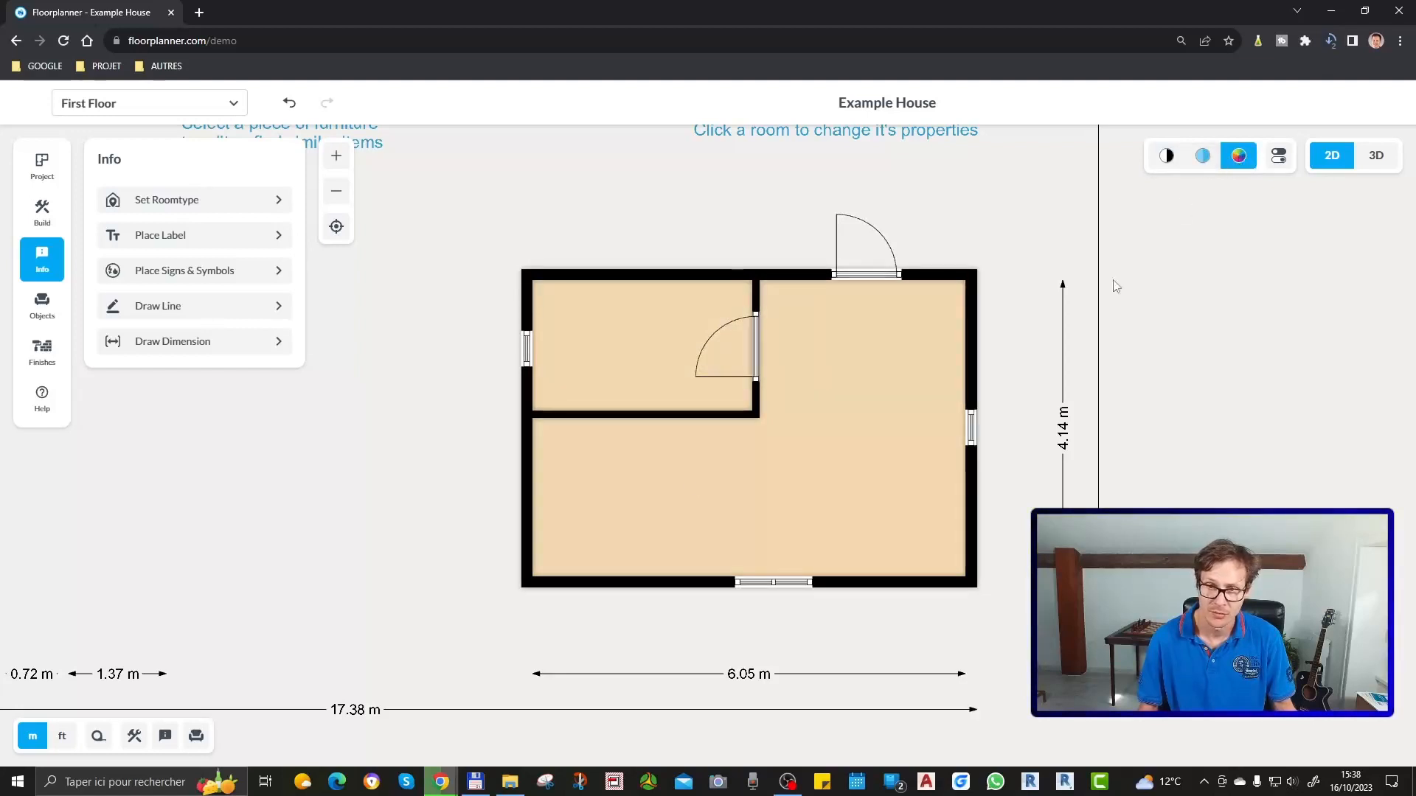
click(1201, 166)
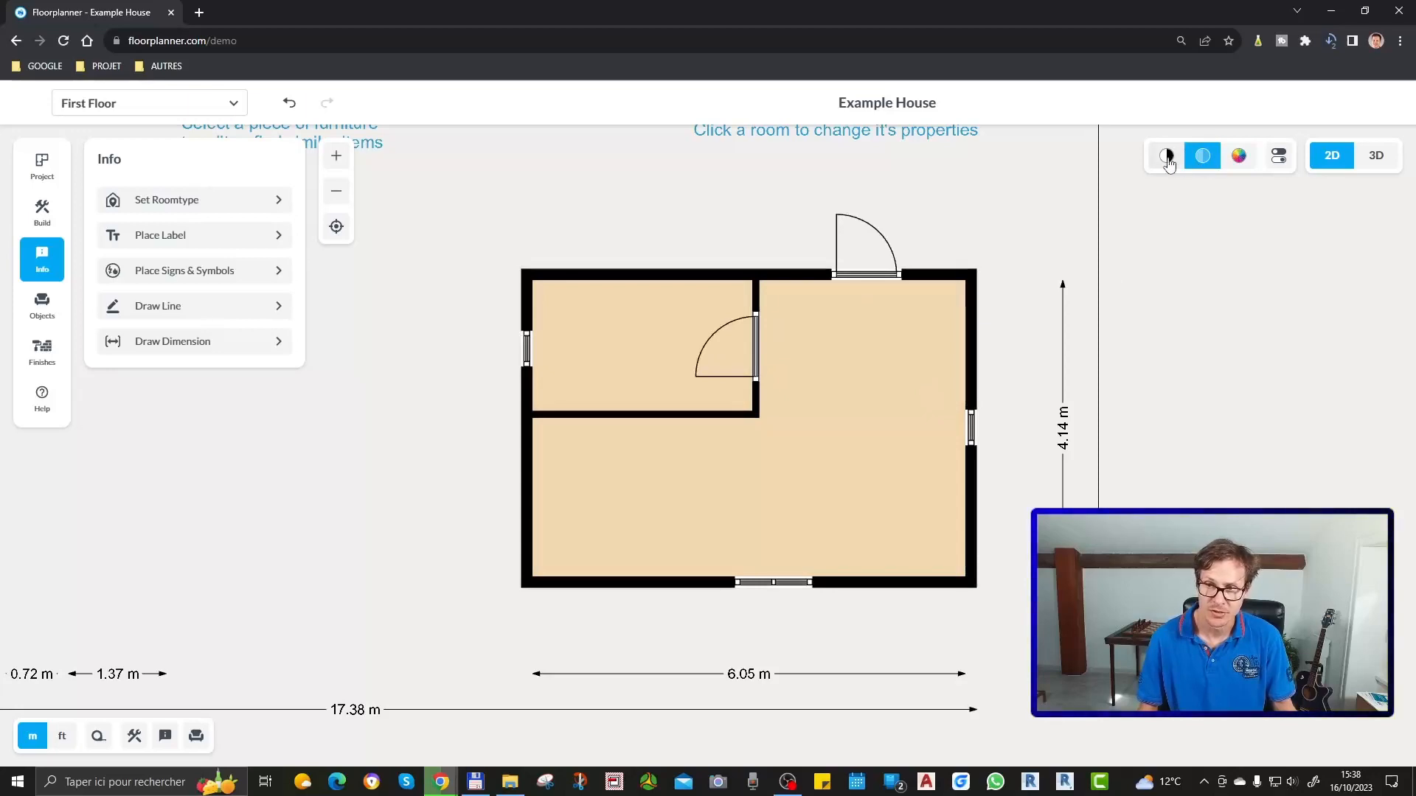
click(1166, 158)
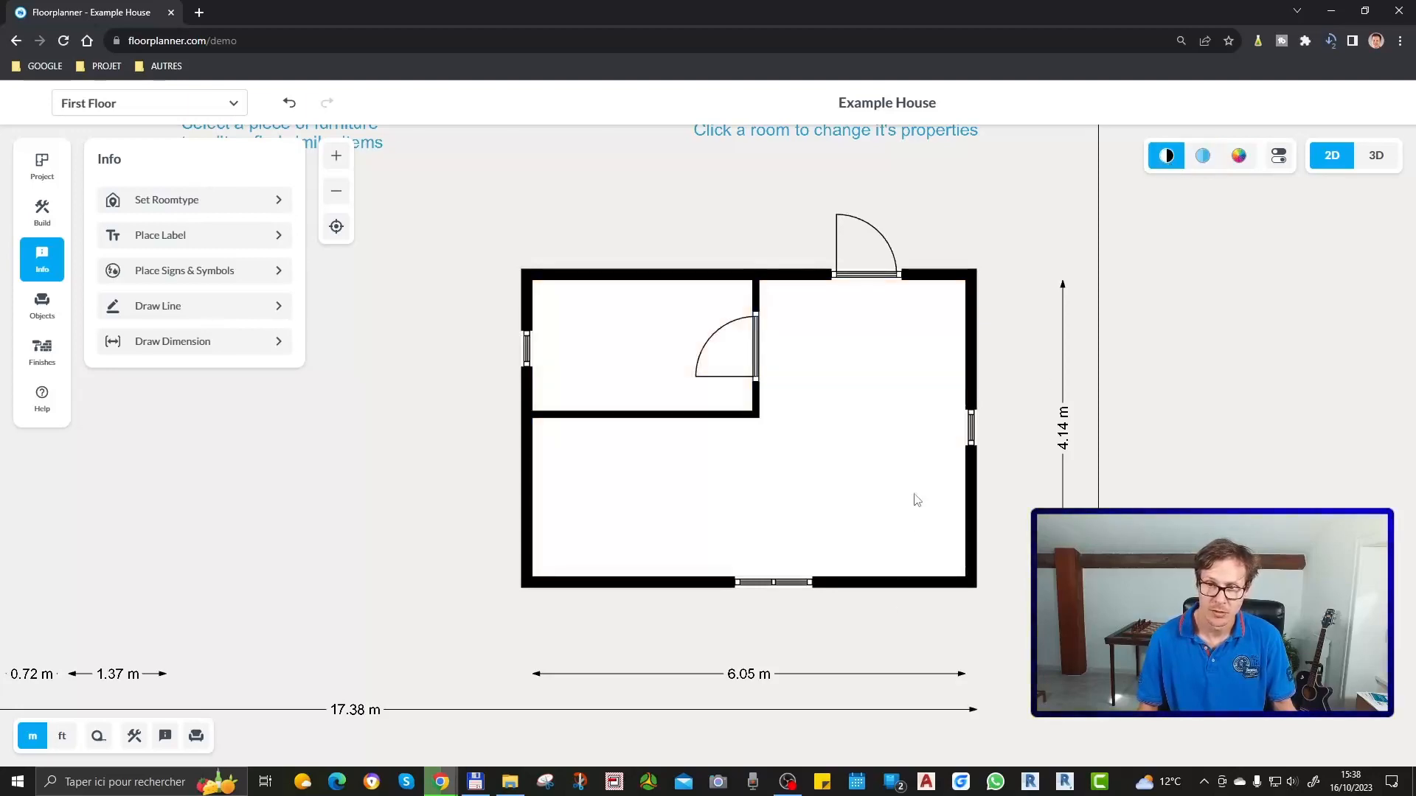
scroll(1071, 406, down, 5)
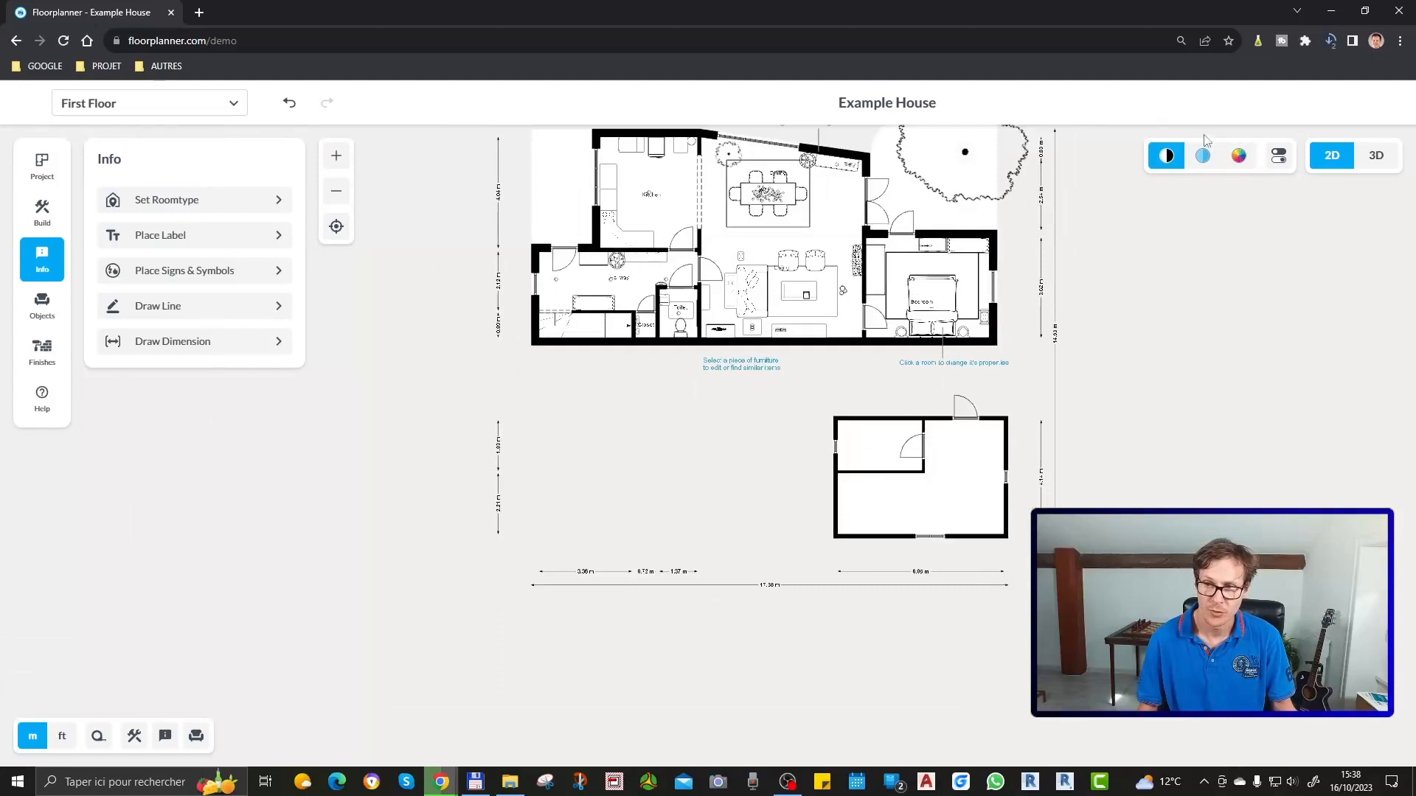
click(1195, 164)
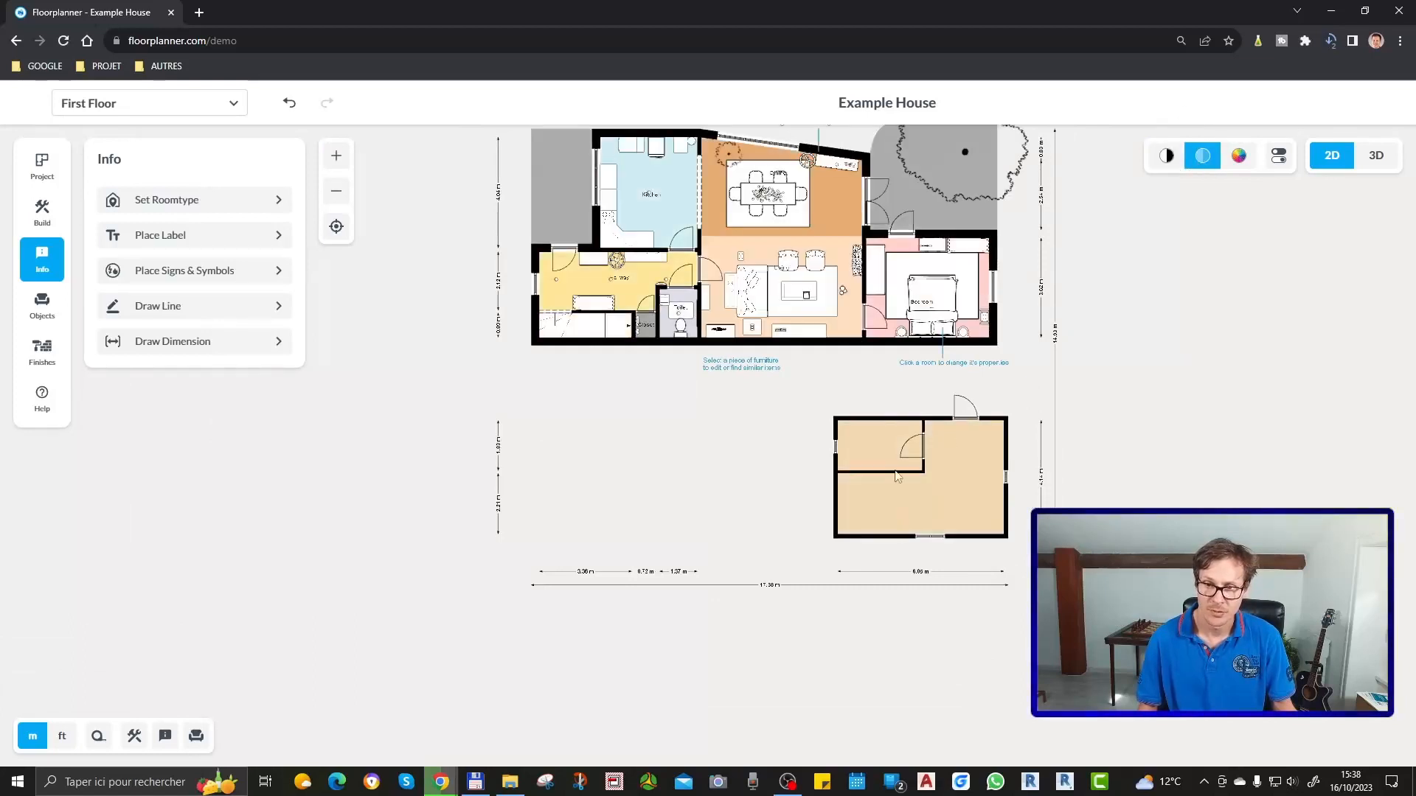
Compare the textured full-color style with plain room colors on the whole plan, and leave the 2D plan in full color
click(1231, 158)
click(1202, 158)
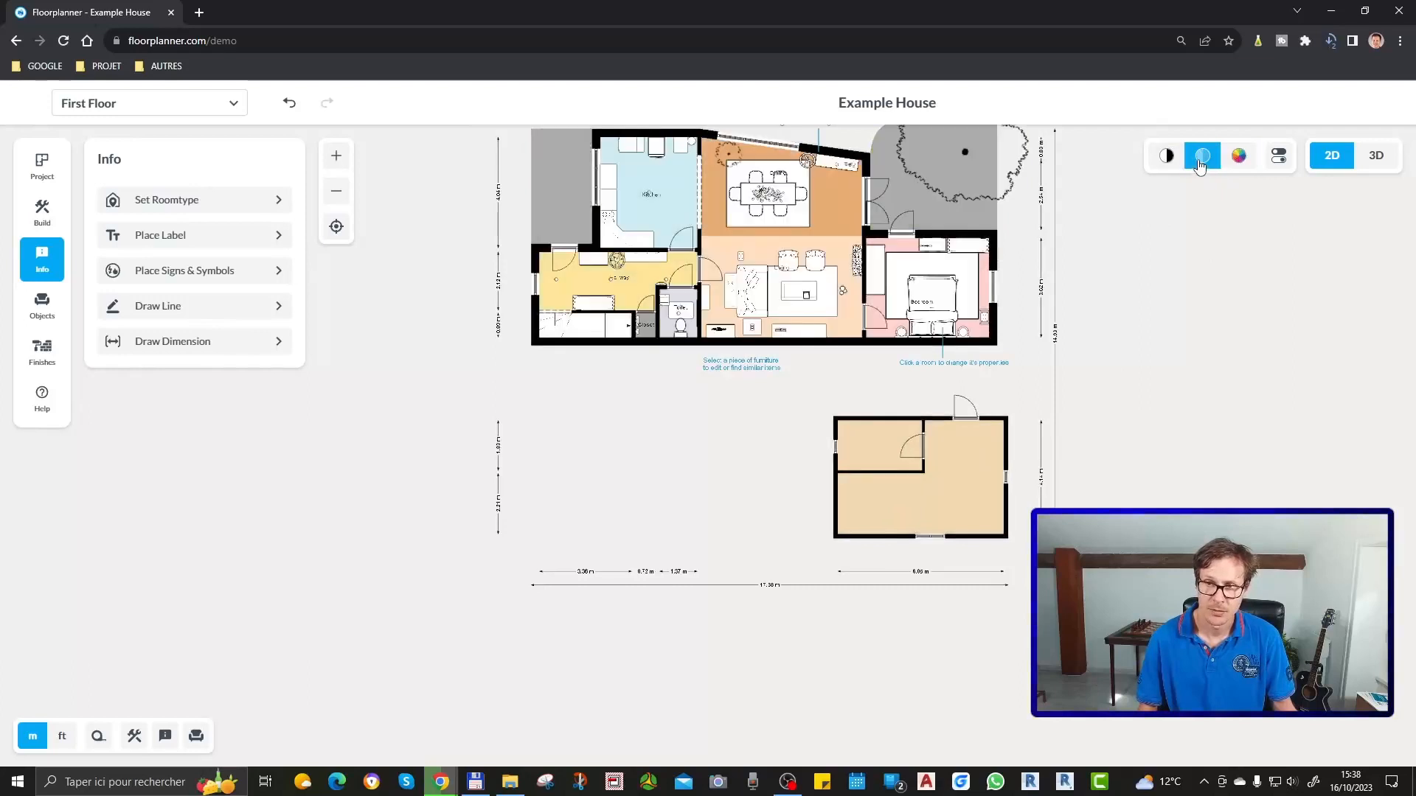
click(1236, 160)
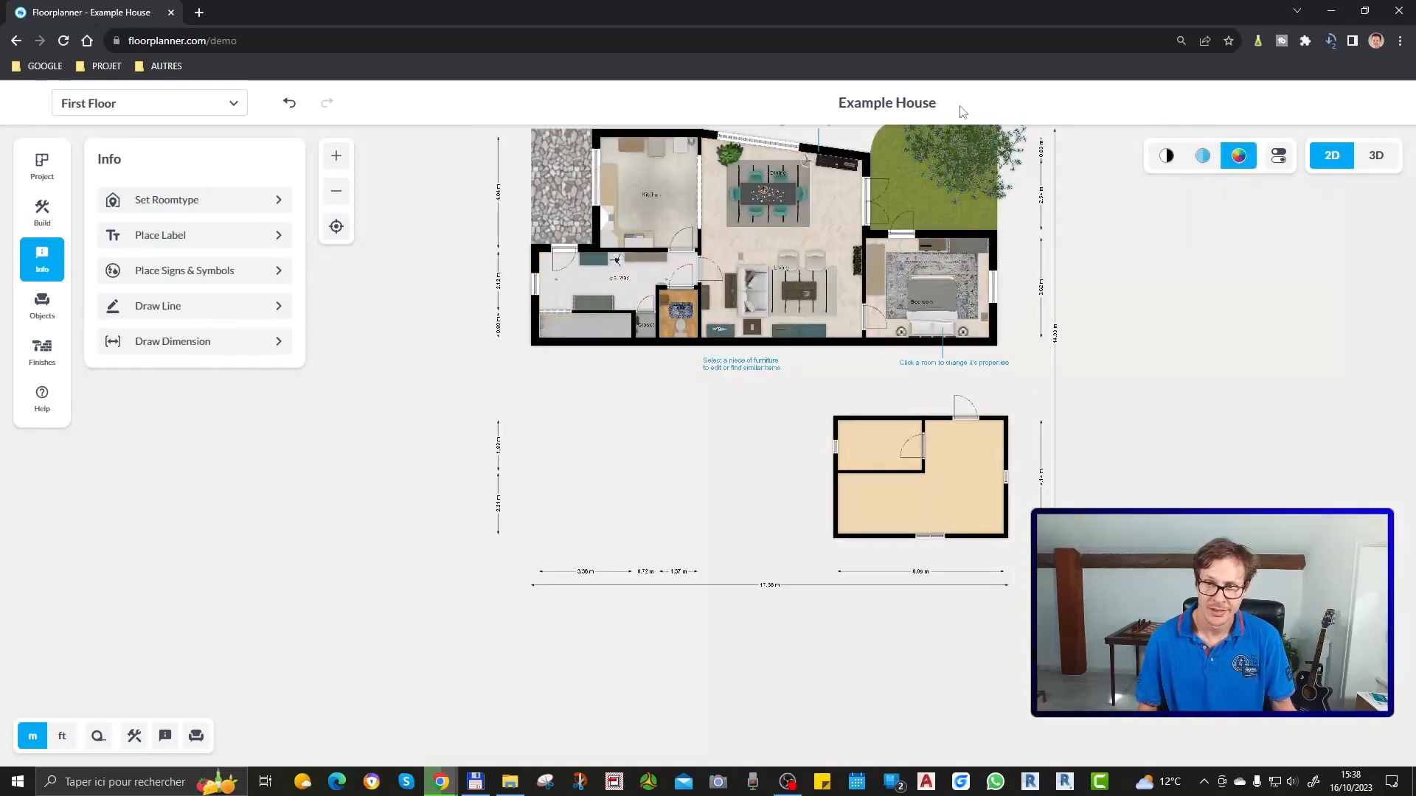
click(1202, 158)
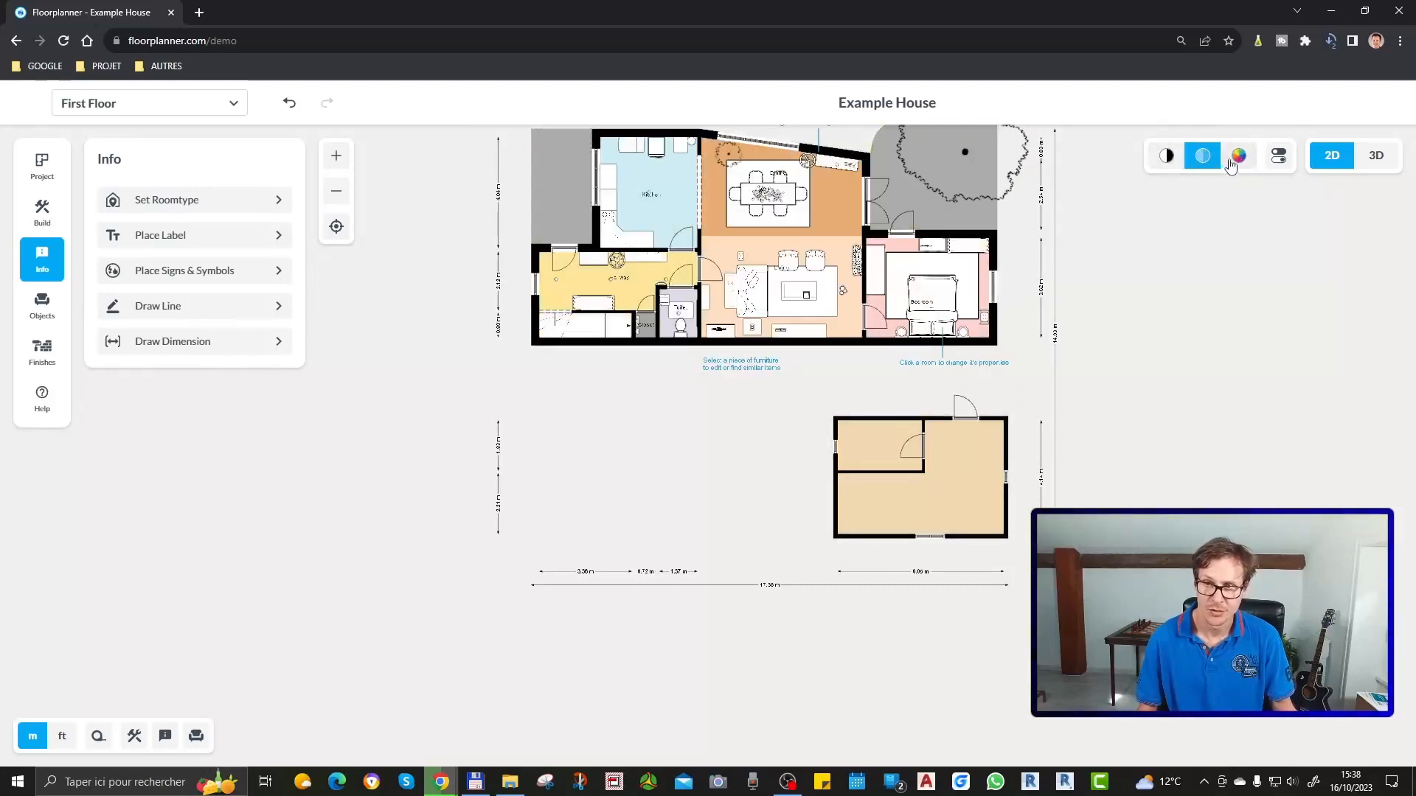
click(1237, 161)
scroll(956, 552, up, 5)
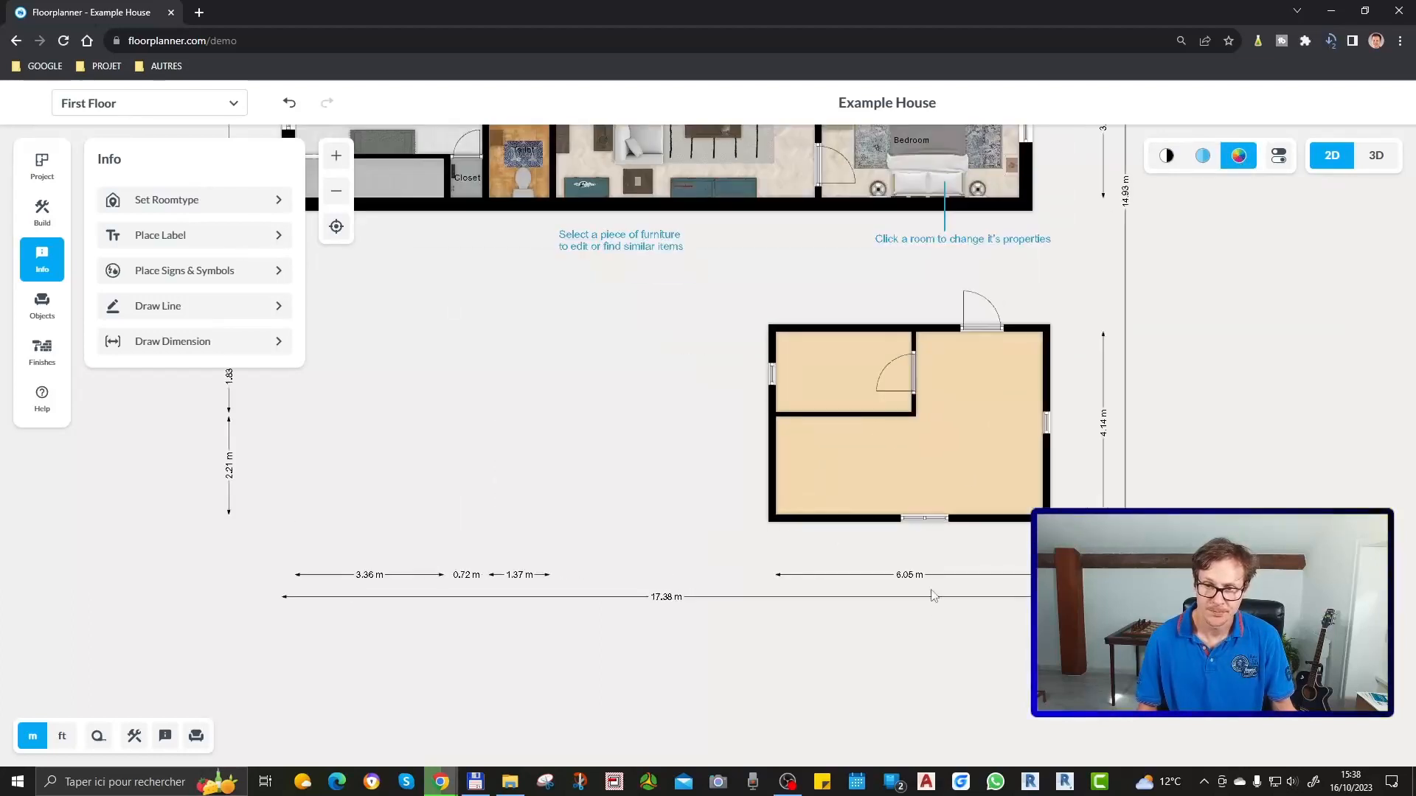
Review the 2D display settings for general options, furniture and structural items, lights, text, dimensions and debugging
click(1277, 159)
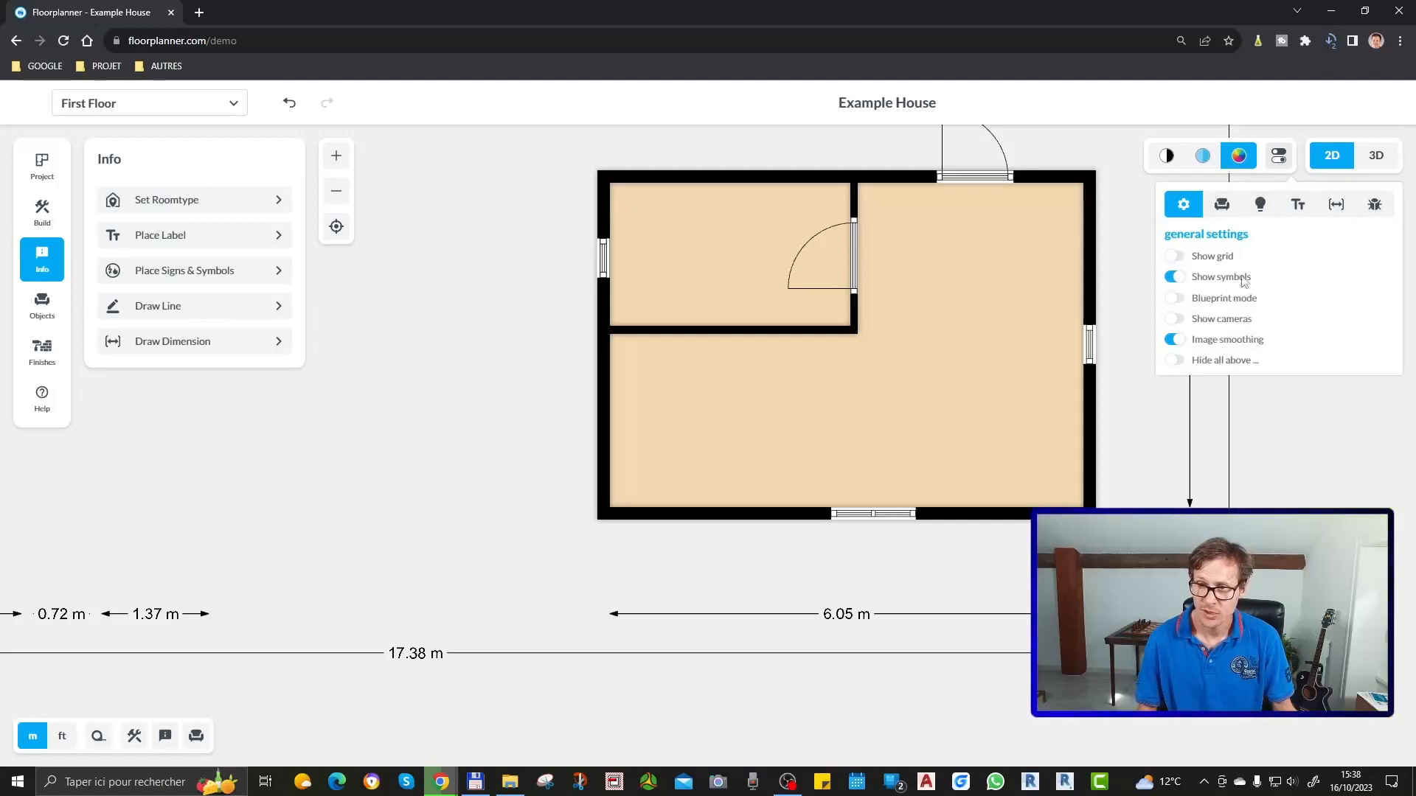
click(1224, 208)
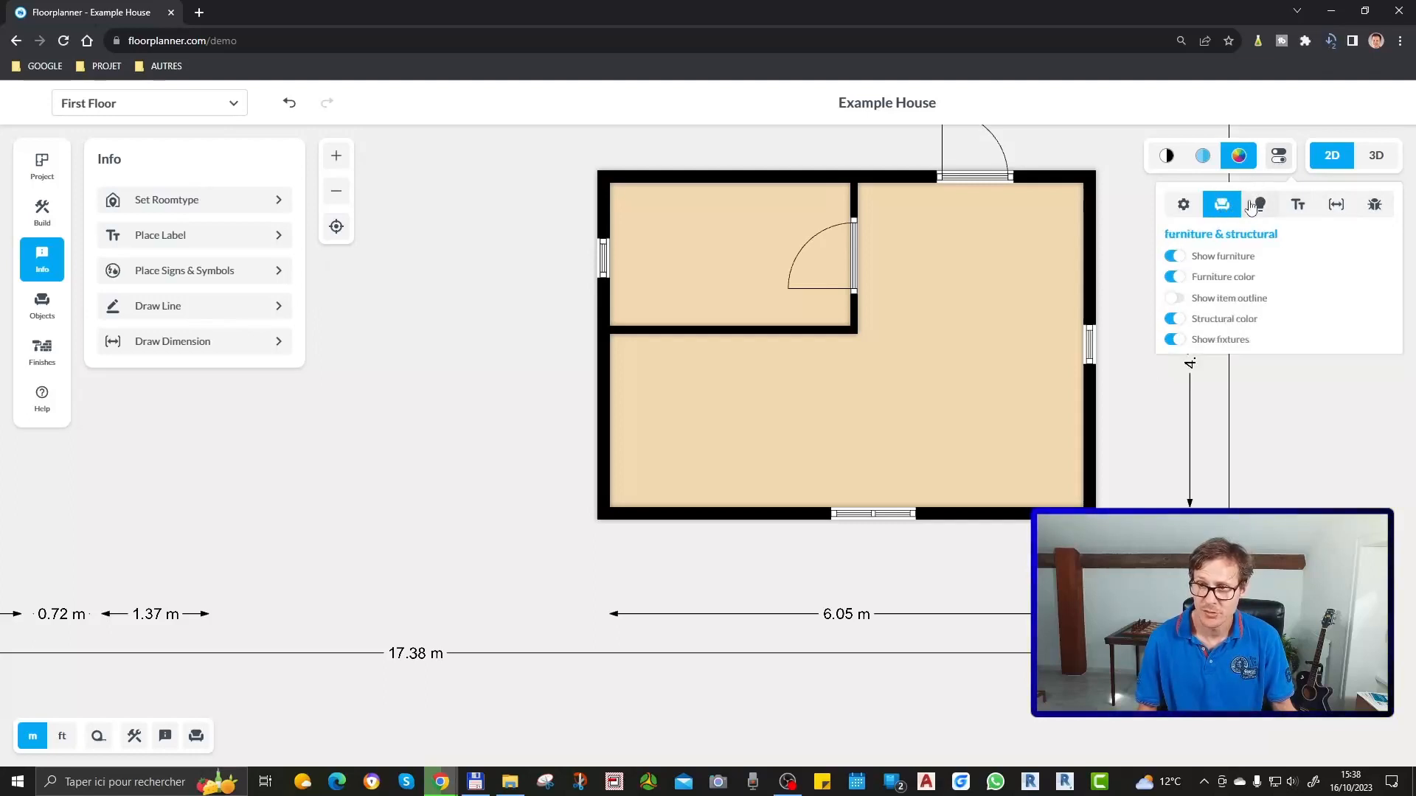
click(1259, 211)
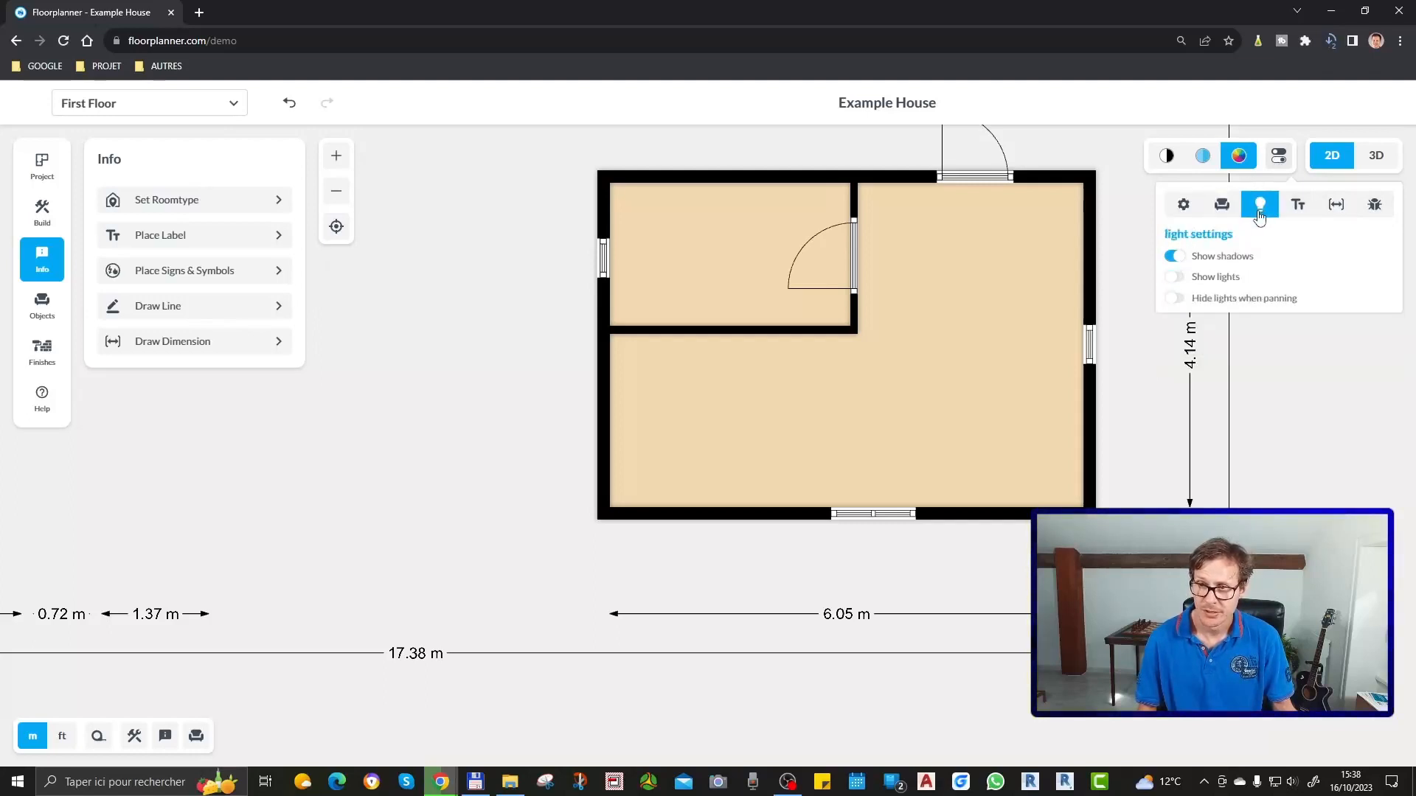
click(1298, 210)
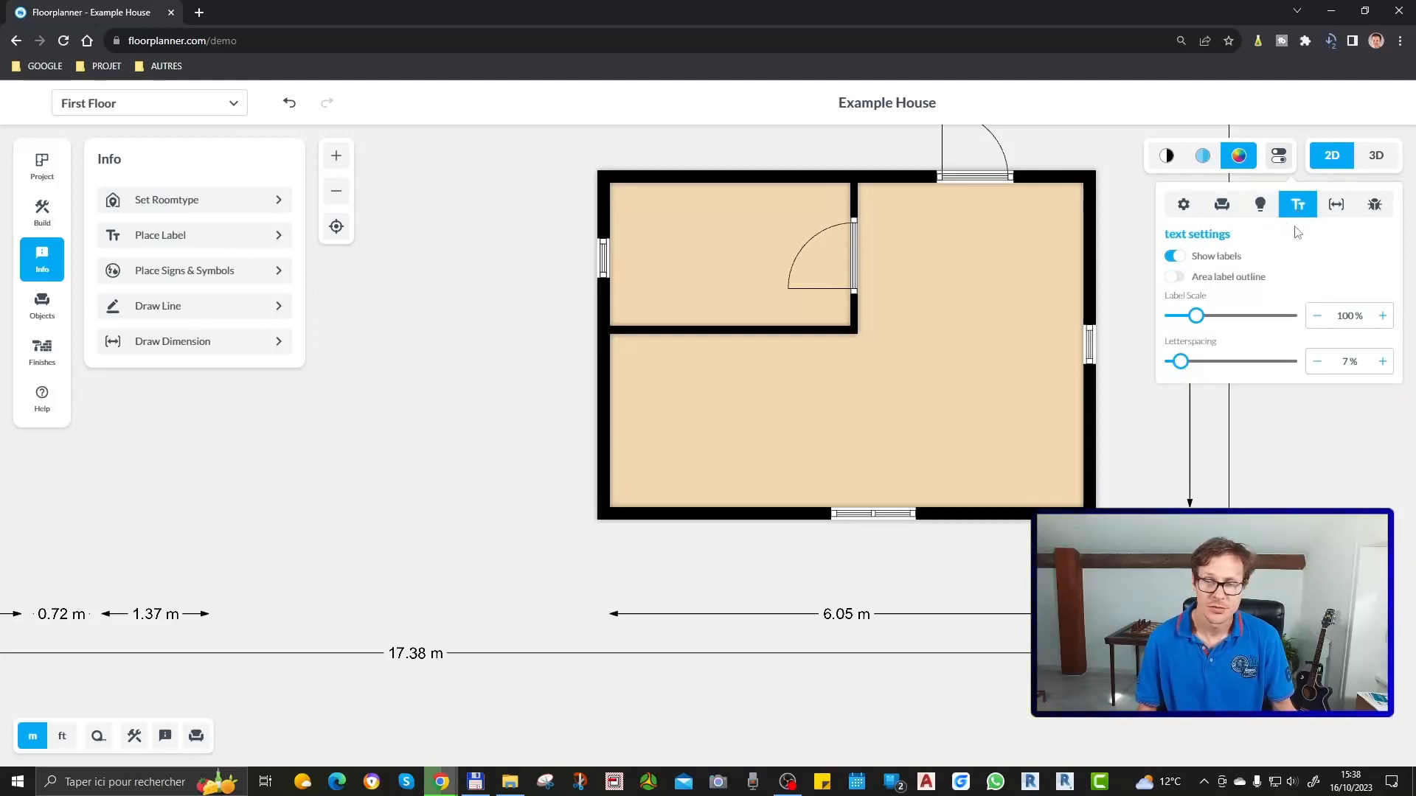
click(1336, 207)
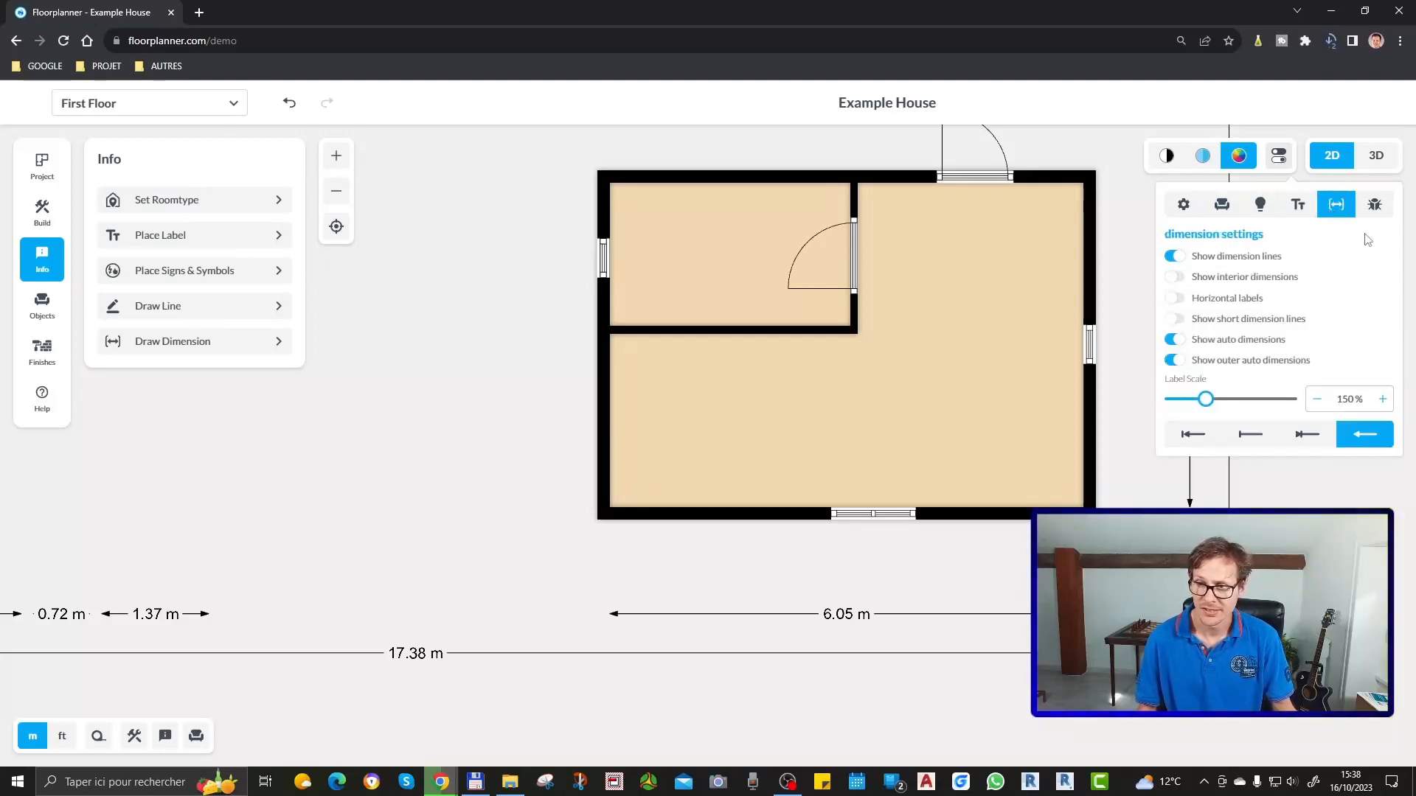
click(1376, 207)
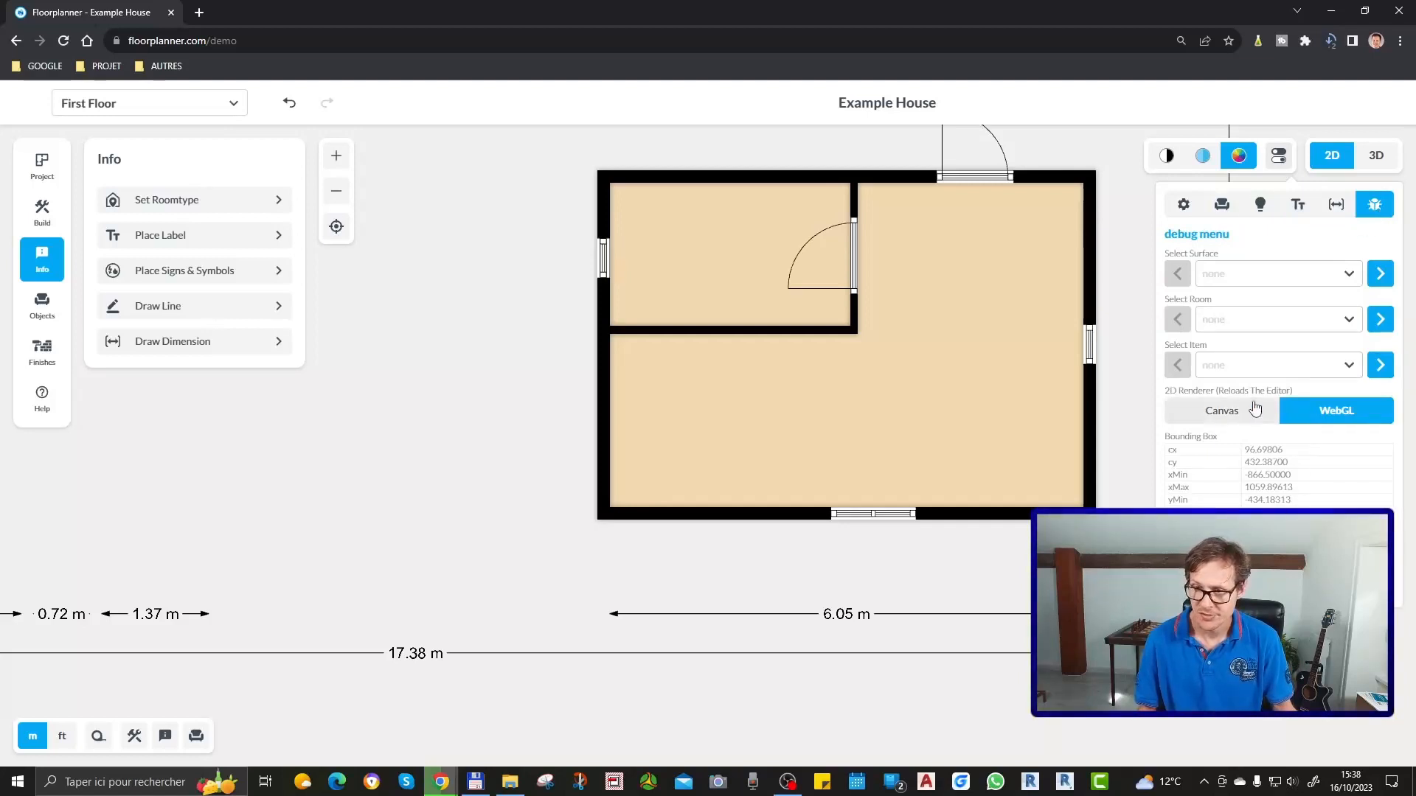
click(1178, 202)
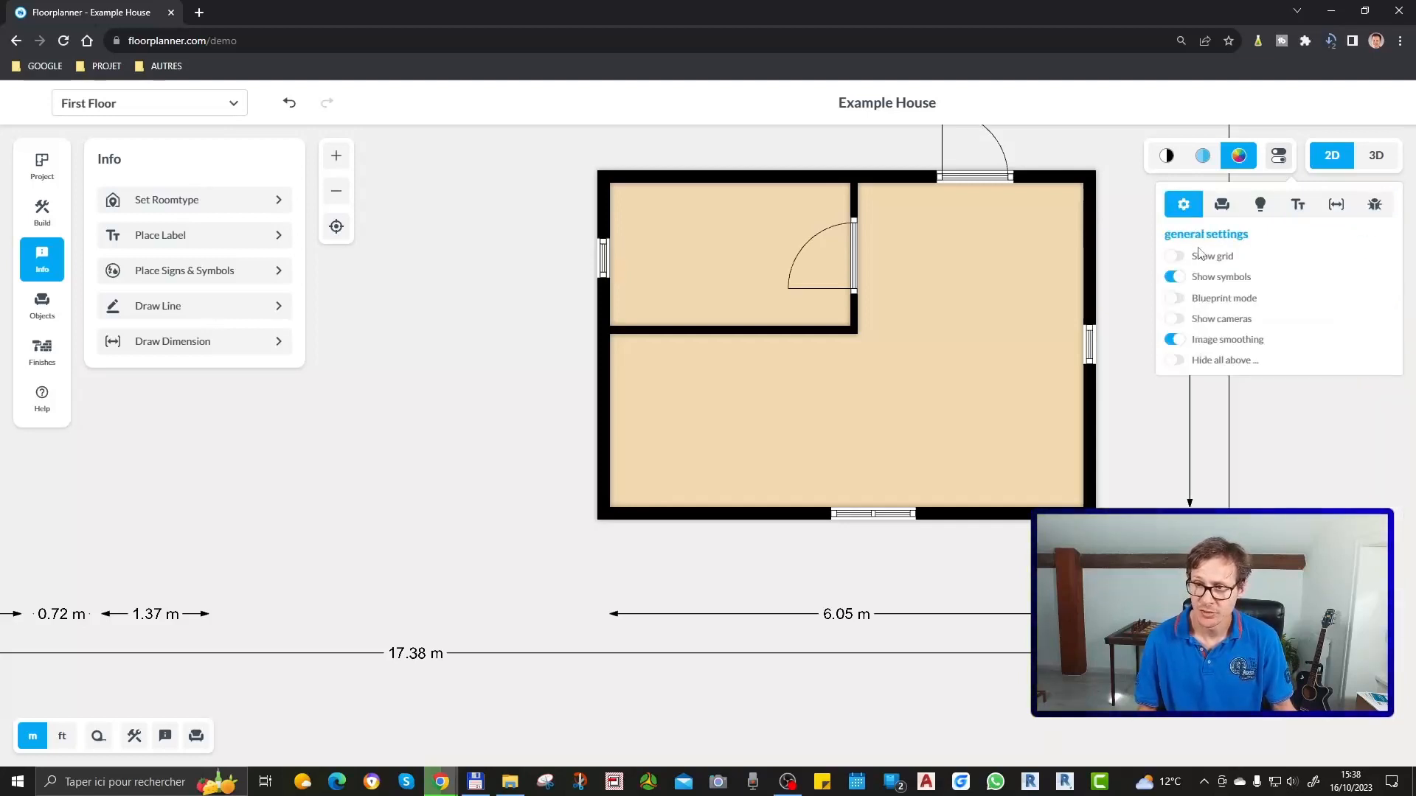
click(1279, 157)
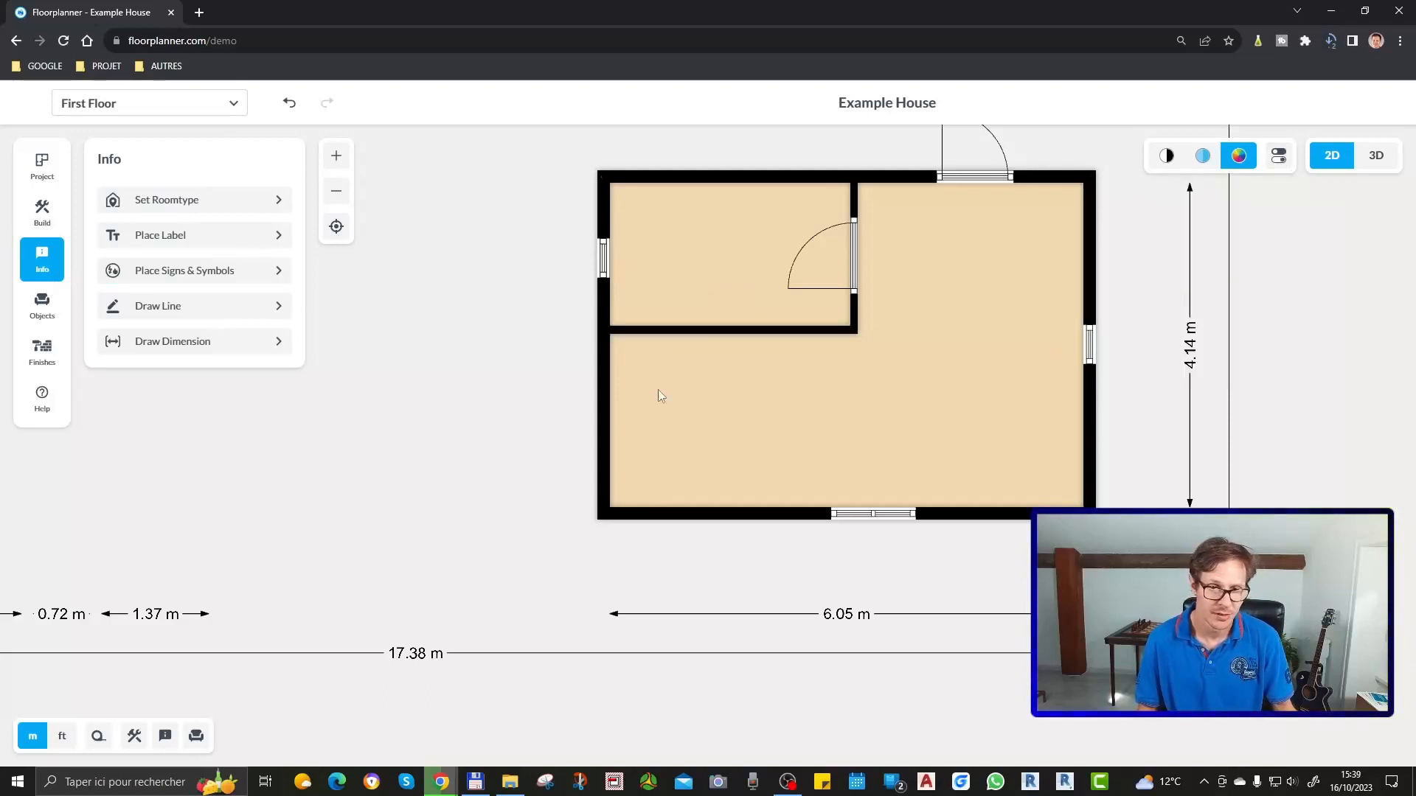
Browse the object library's categories and look through the Kitchen items
click(42, 306)
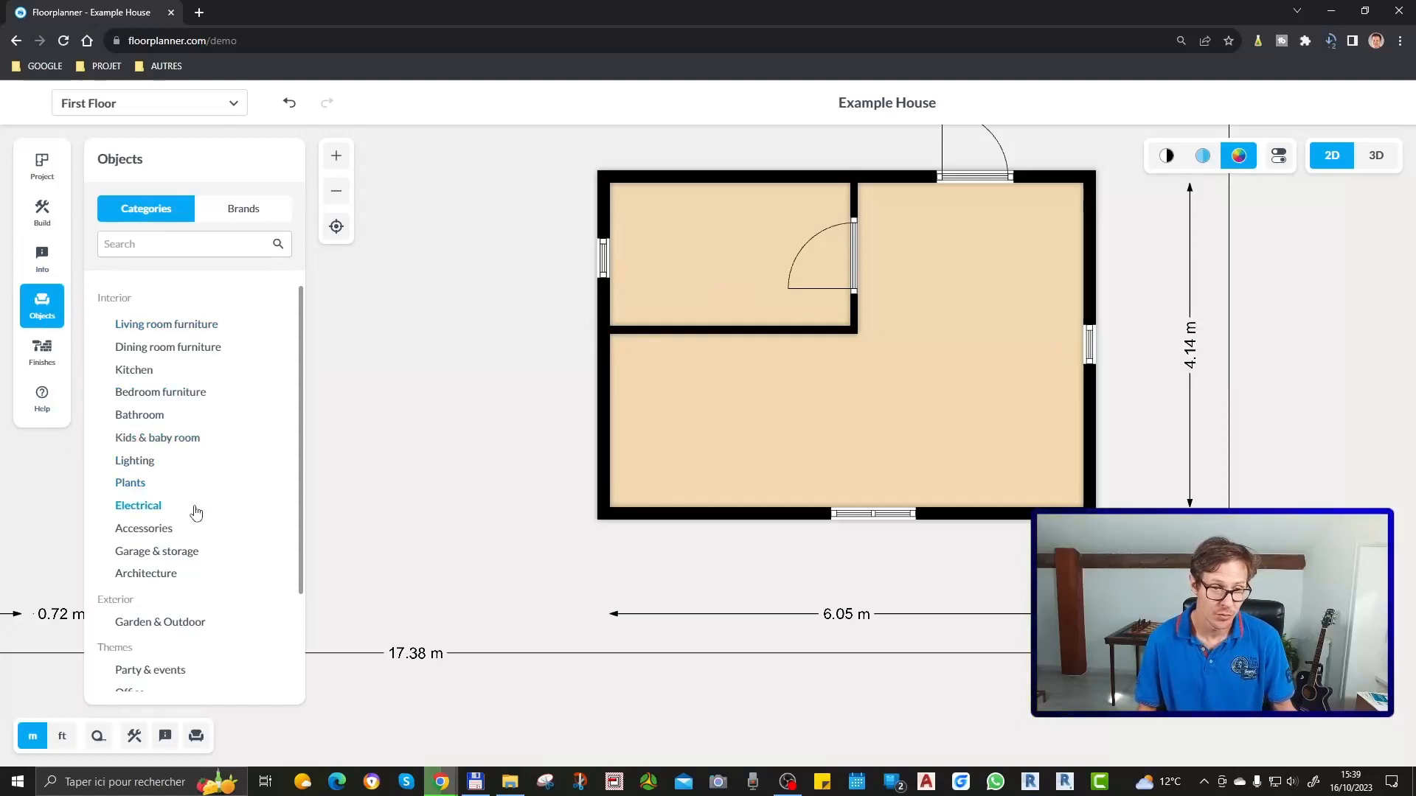
scroll(198, 509, down, 2)
scroll(198, 509, down, 1)
scroll(199, 509, up, 4)
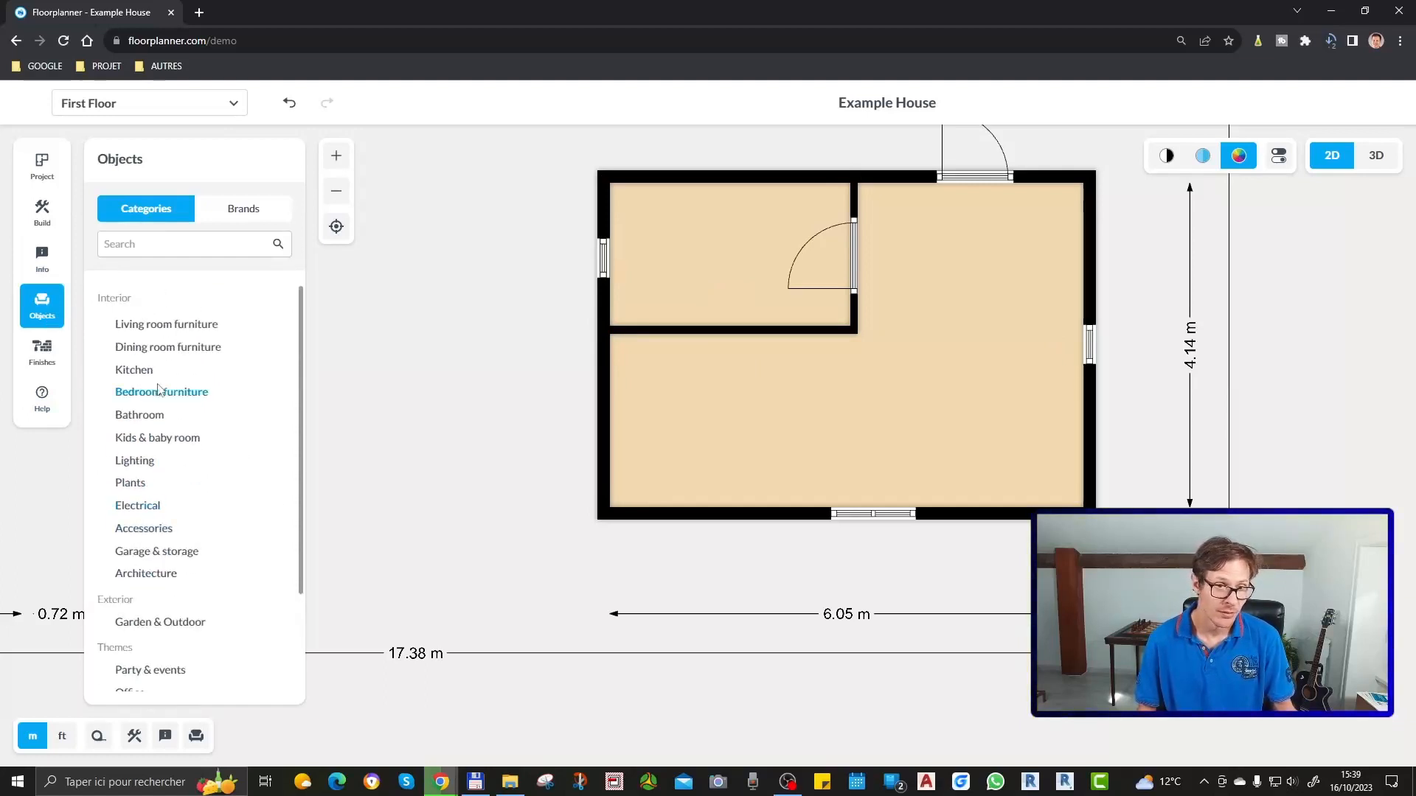
click(148, 371)
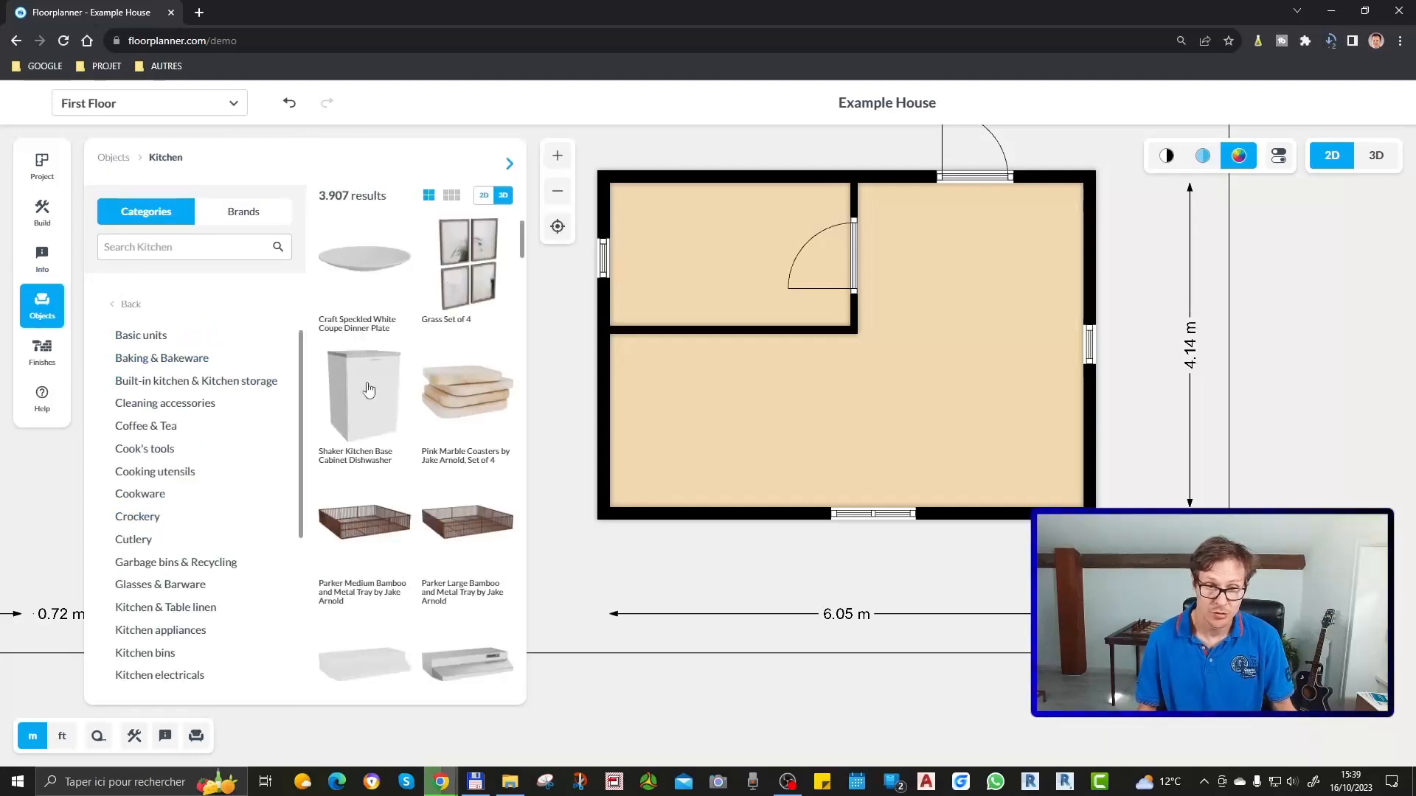
scroll(374, 406, down, 5)
scroll(391, 431, up, 3)
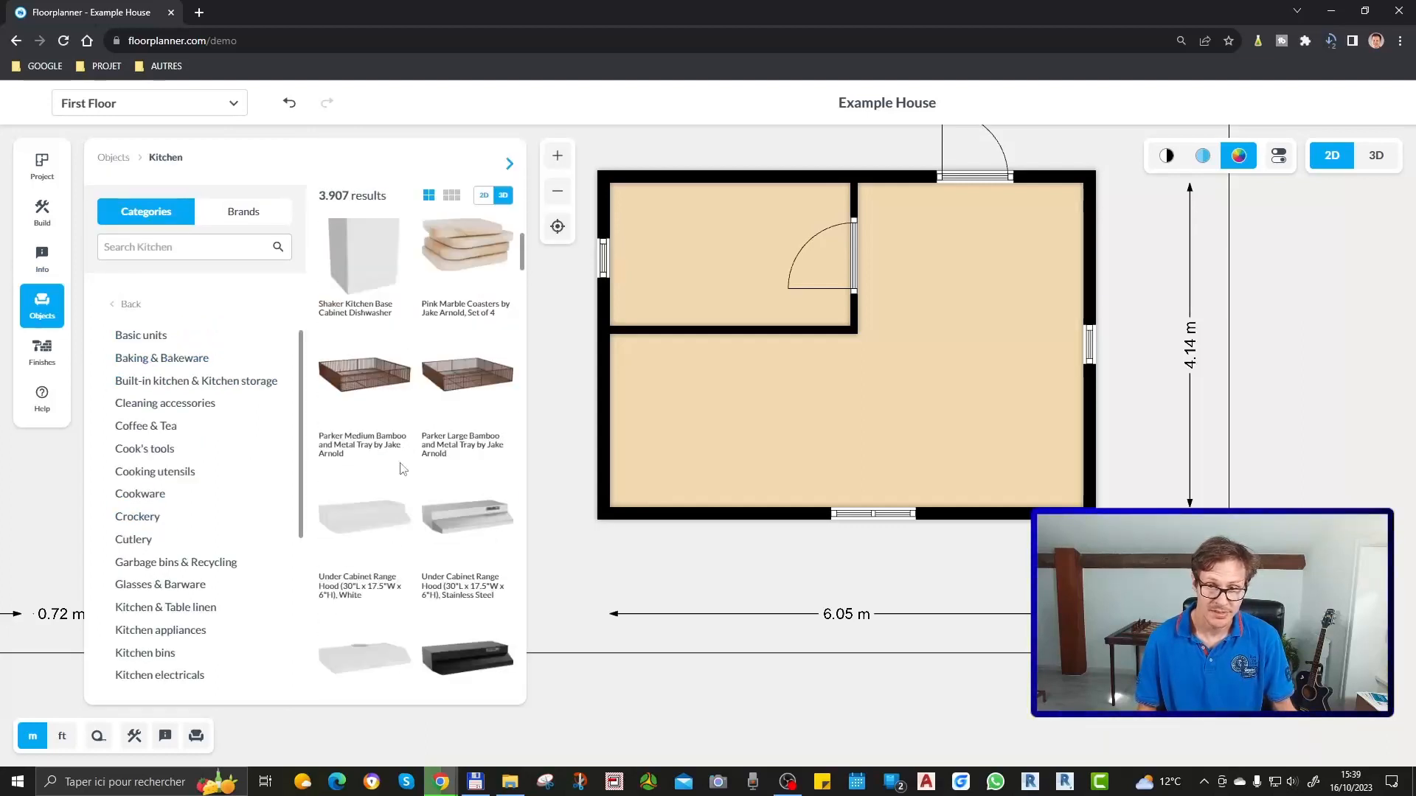
scroll(391, 464, up, 2)
Try to add the Shaker Kitchen Base Cabinet Dishwasher from the library, and look for it around the new building in 3D
click(361, 402)
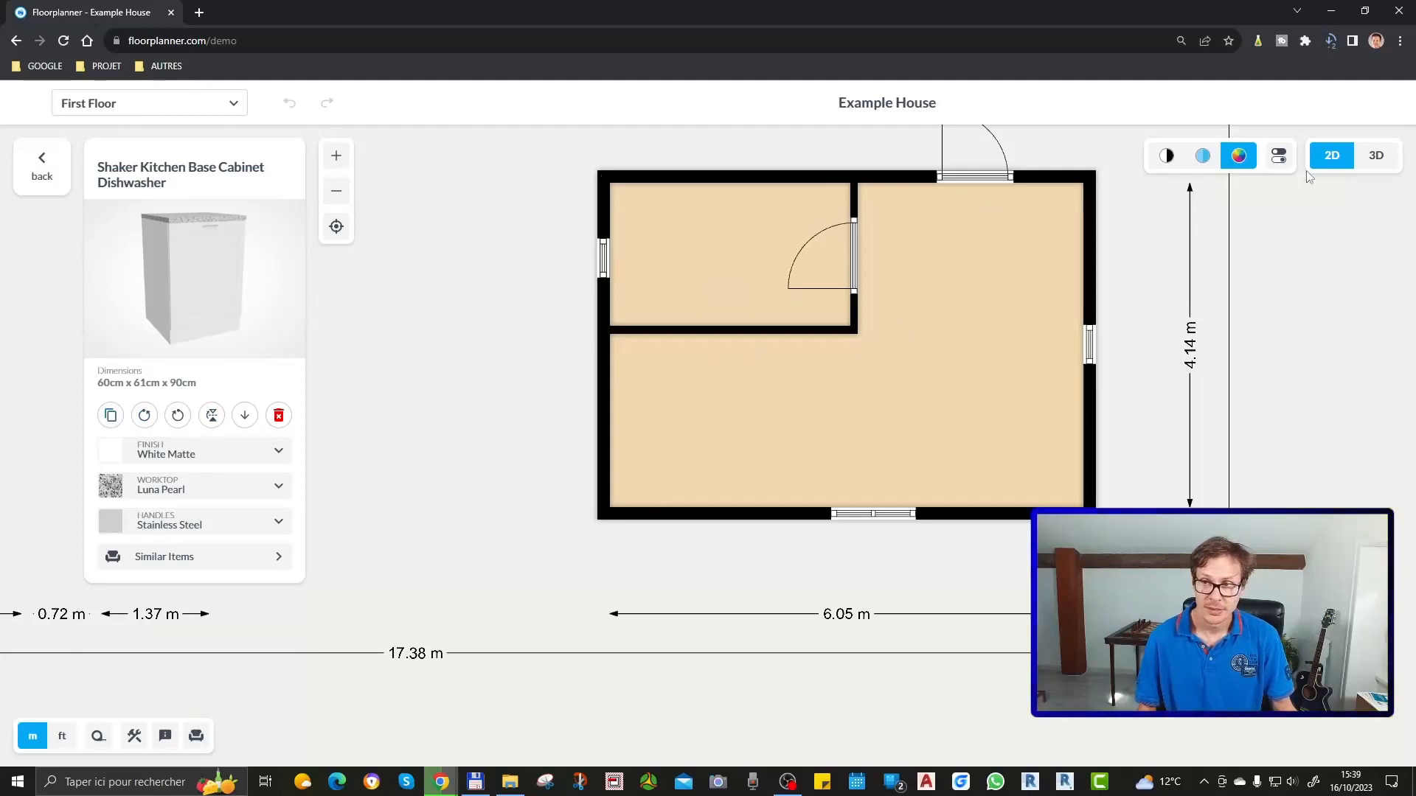
click(1375, 155)
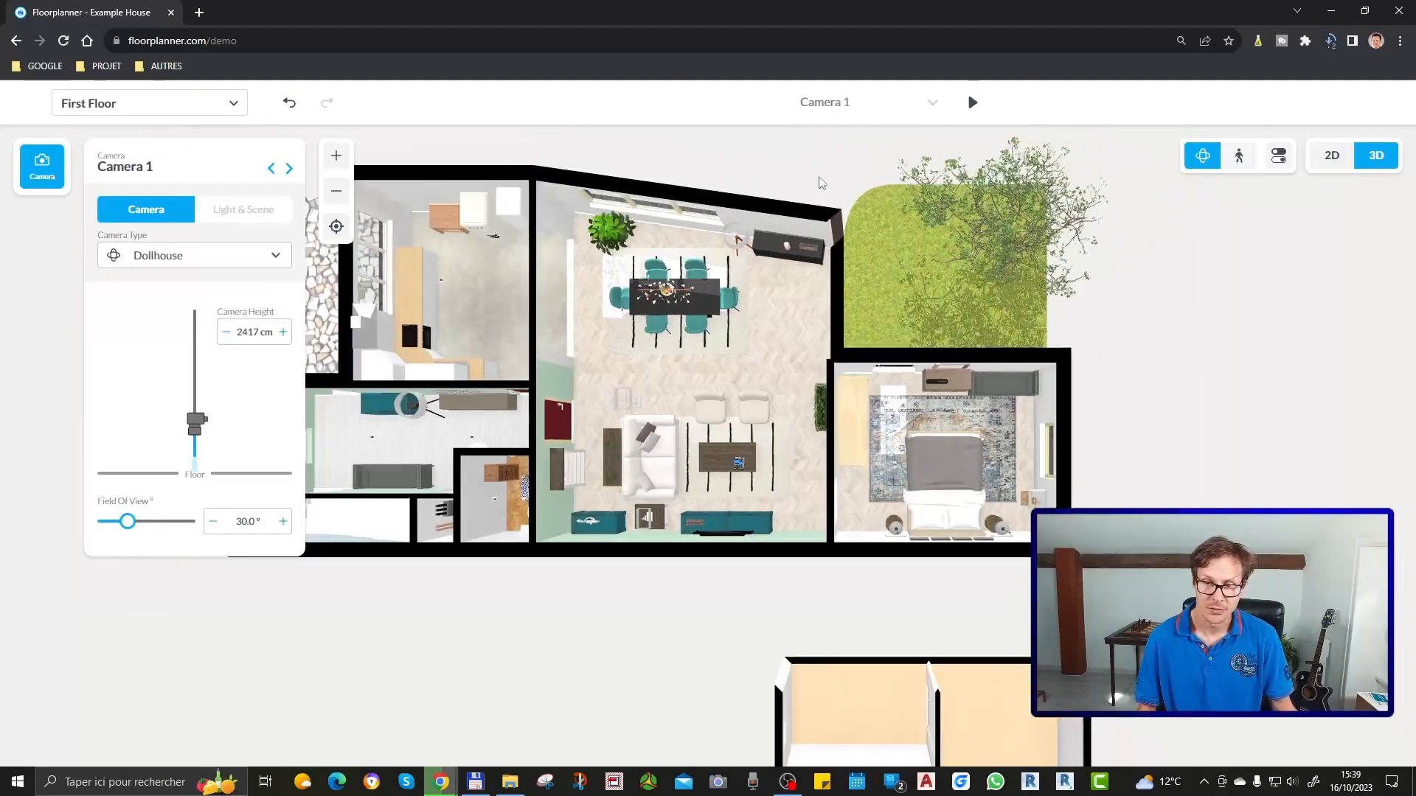
scroll(890, 328, up, 5)
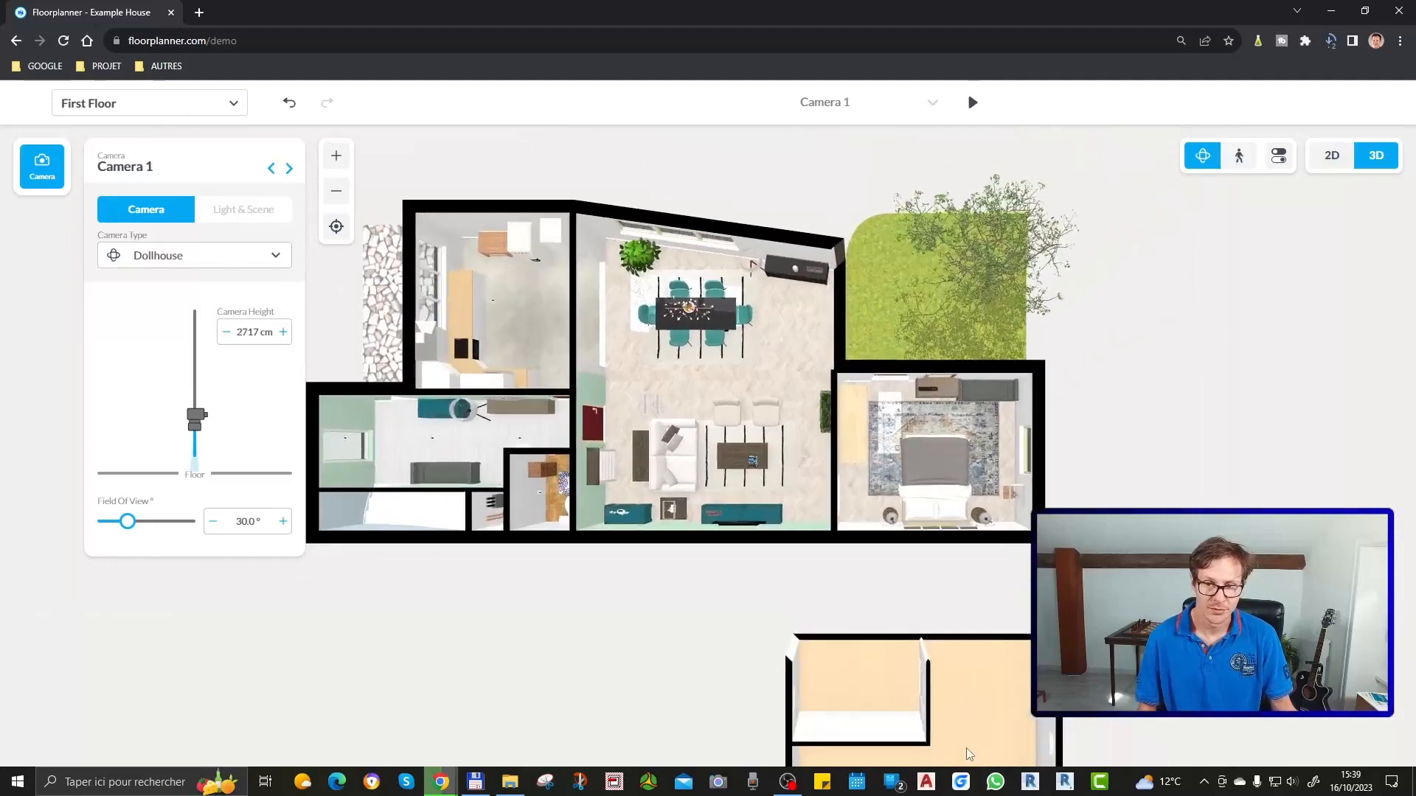
drag(1106, 719, 804, 446)
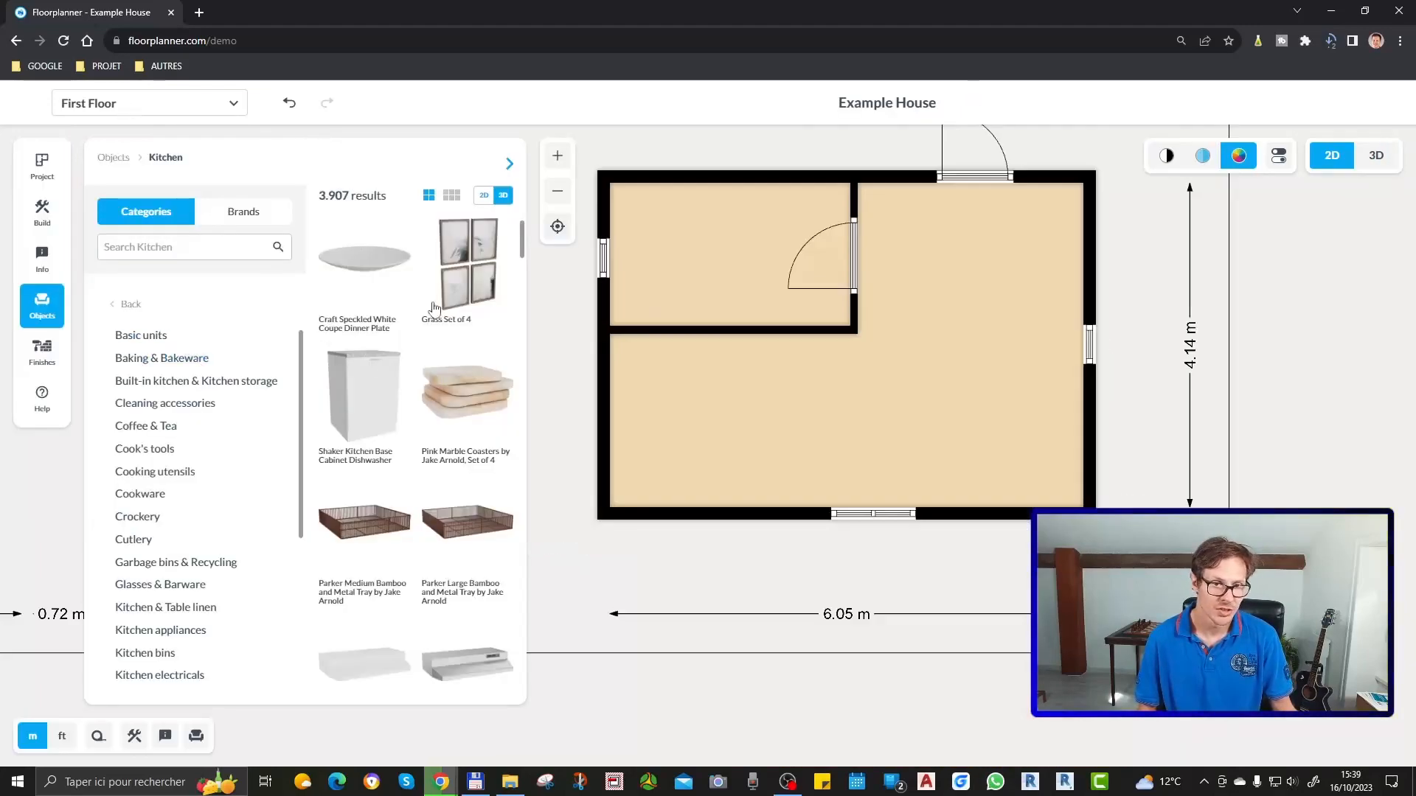
Place the Shaker Kitchen Base Cabinet Dishwasher in the lower-left corner of the new building's large room, and check it in 3D
drag(364, 409, 1037, 469)
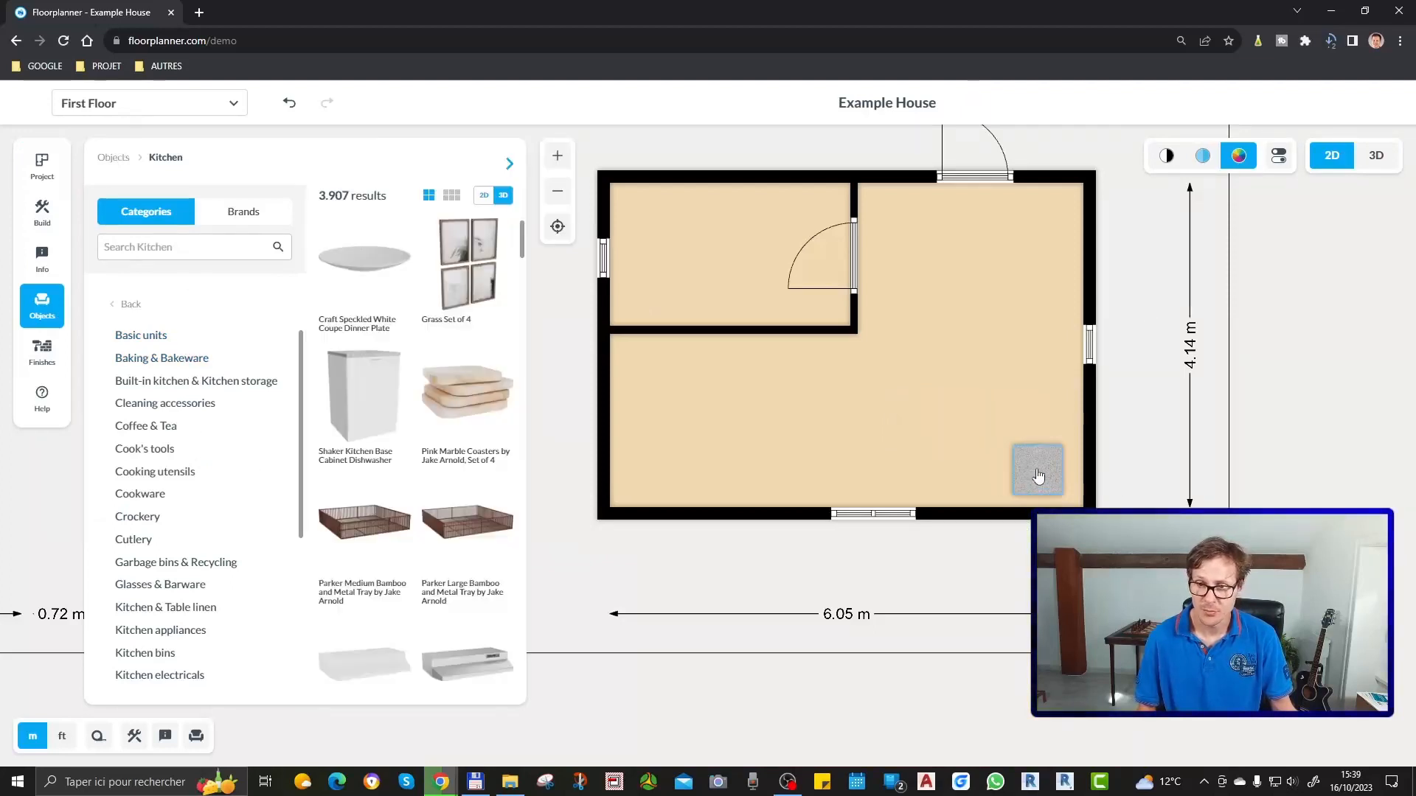
drag(1042, 481, 631, 481)
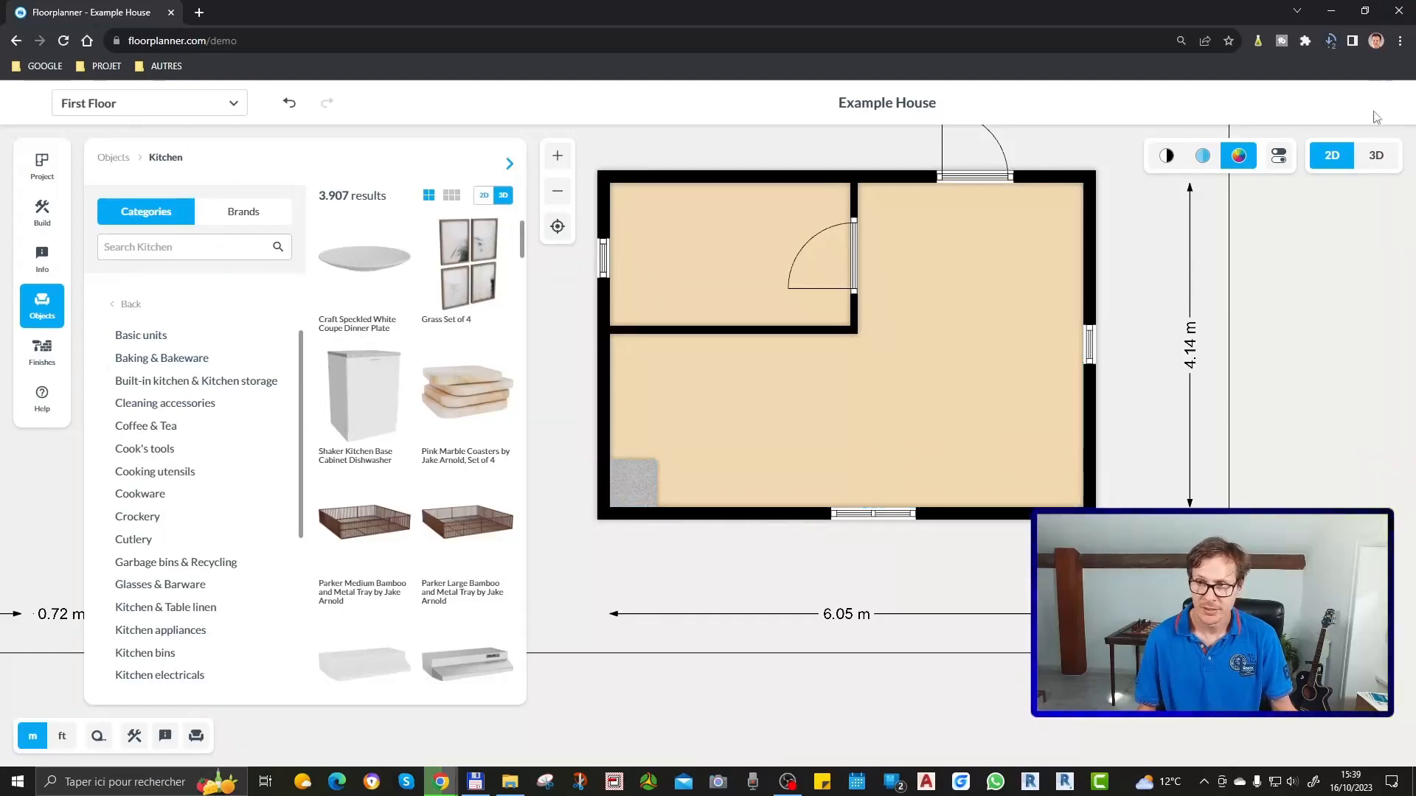
click(1376, 157)
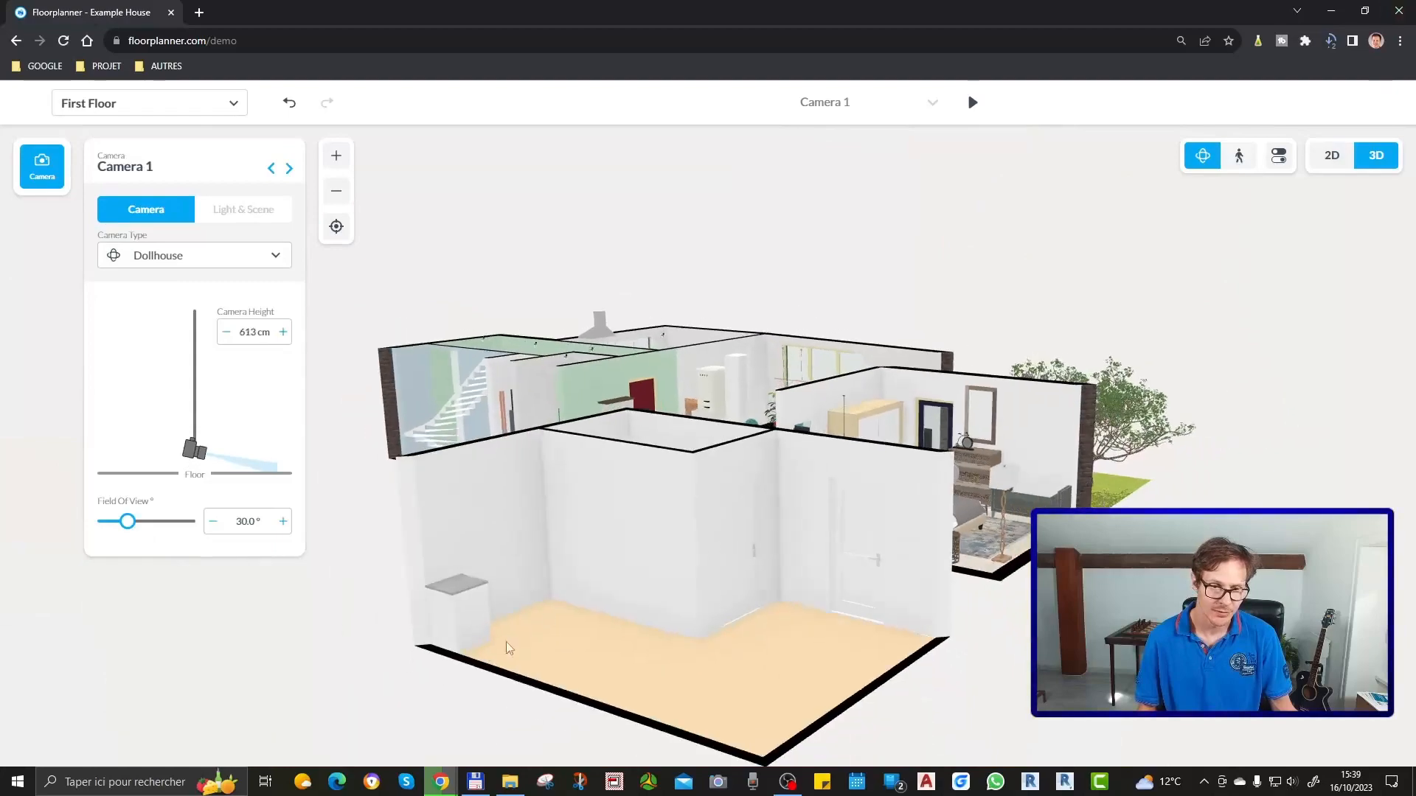
drag(402, 680, 442, 688)
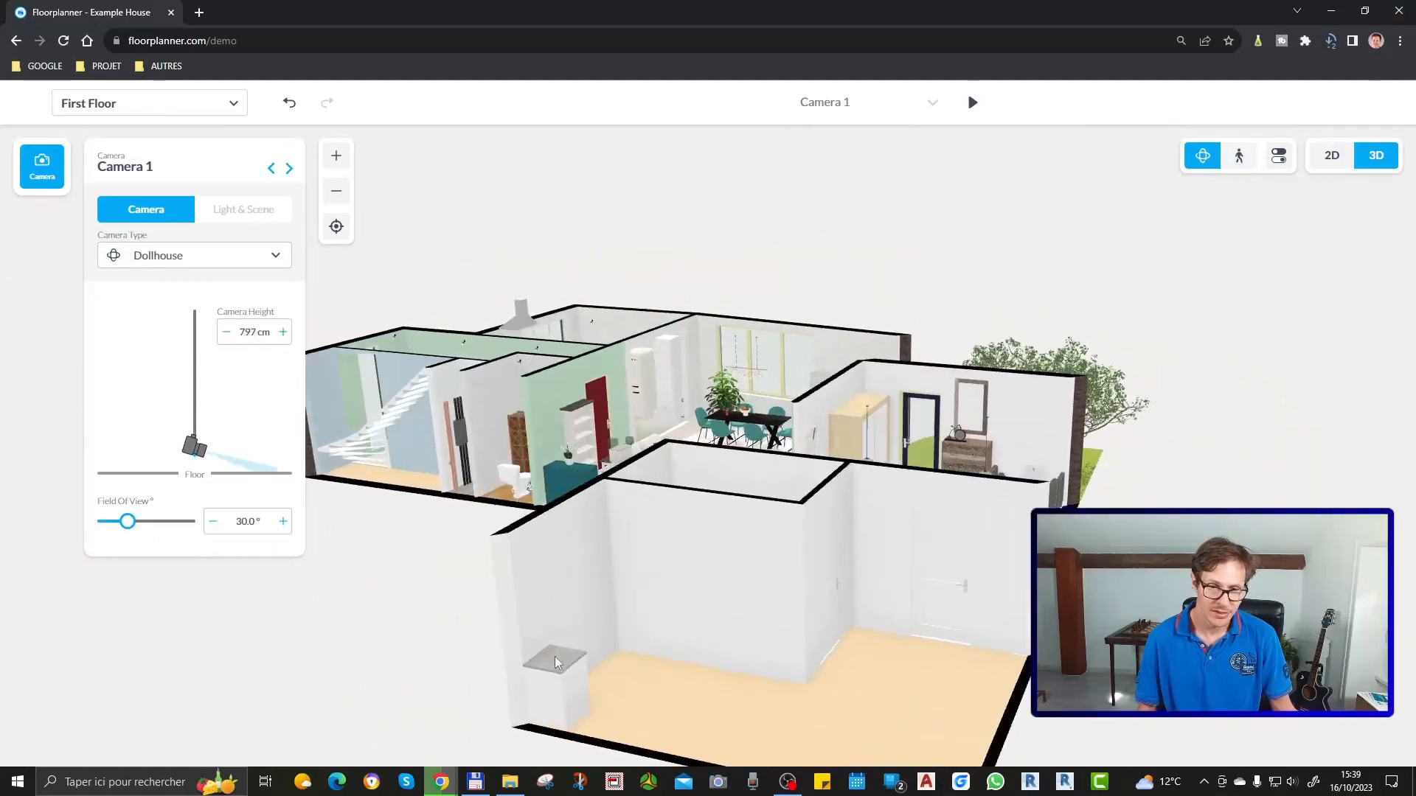
click(1332, 155)
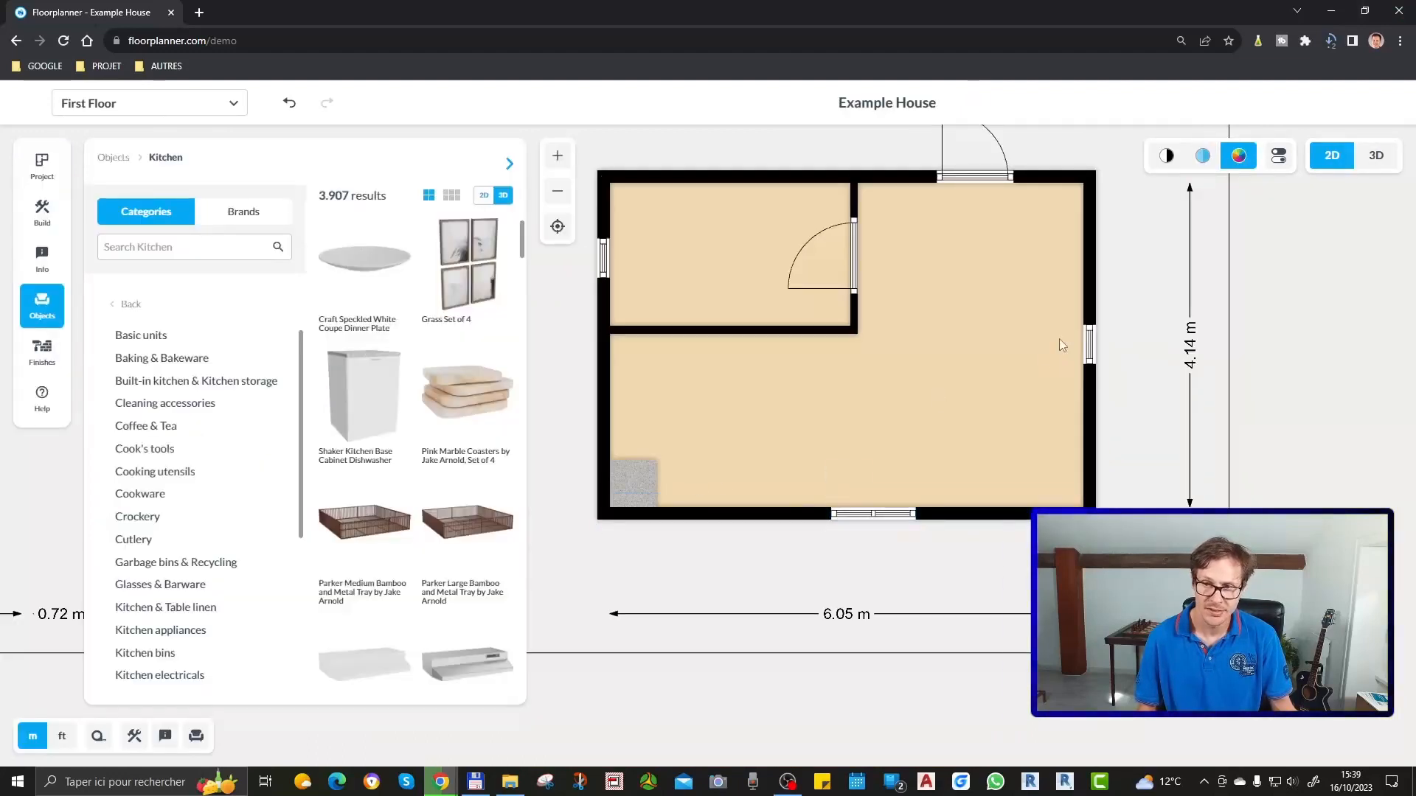
Duplicate the Small Window in the new building's right wall, placing the copy below the original, and check both in 3D
click(1088, 346)
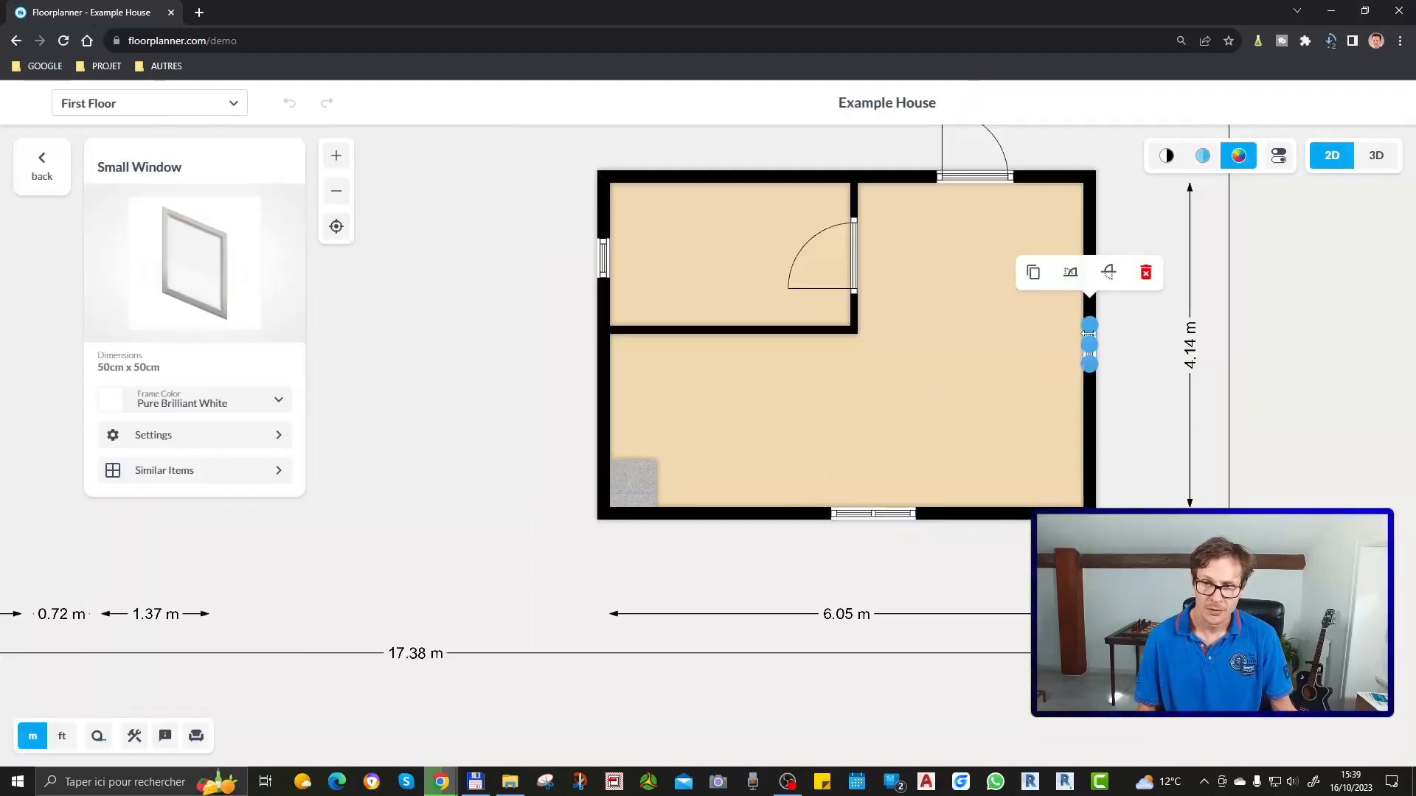
click(1108, 275)
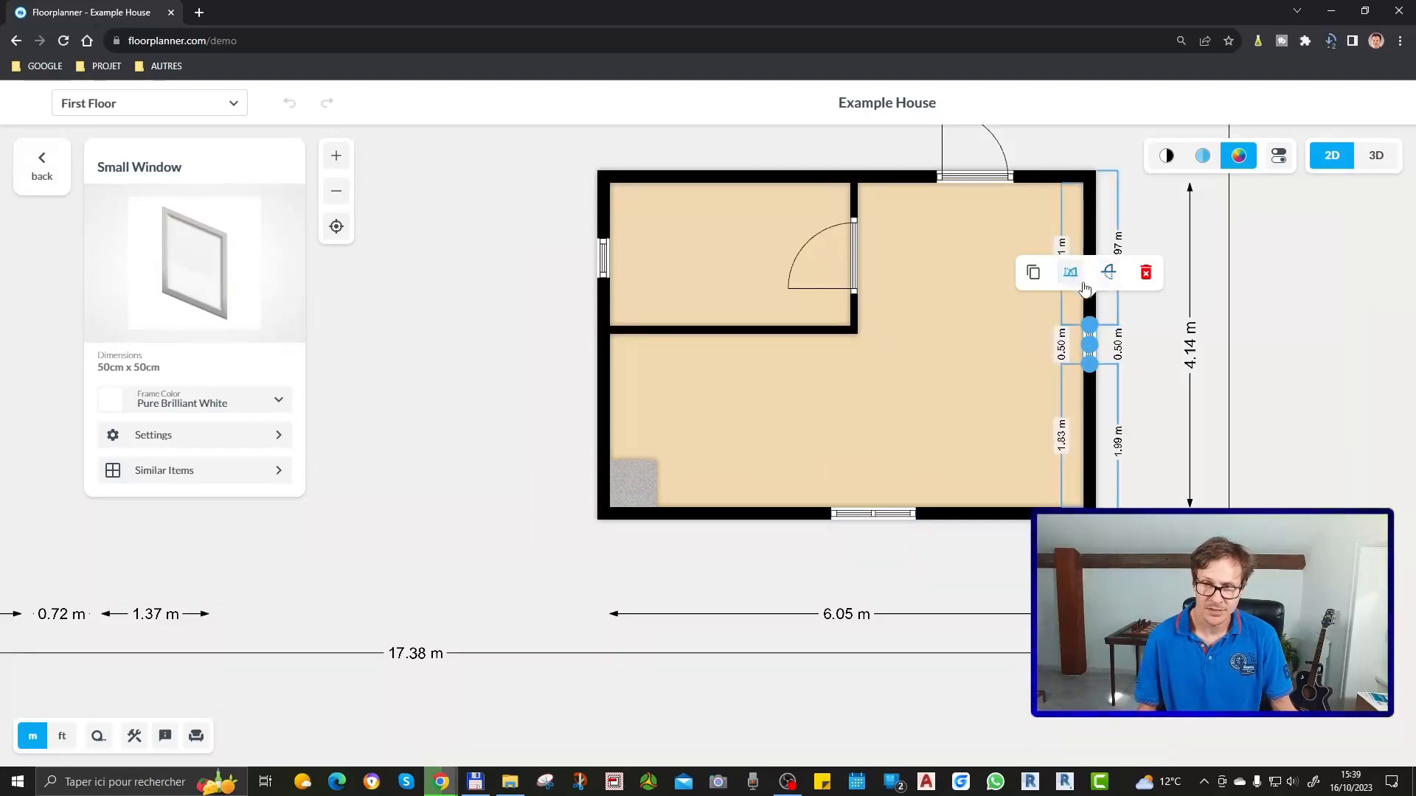
click(1030, 274)
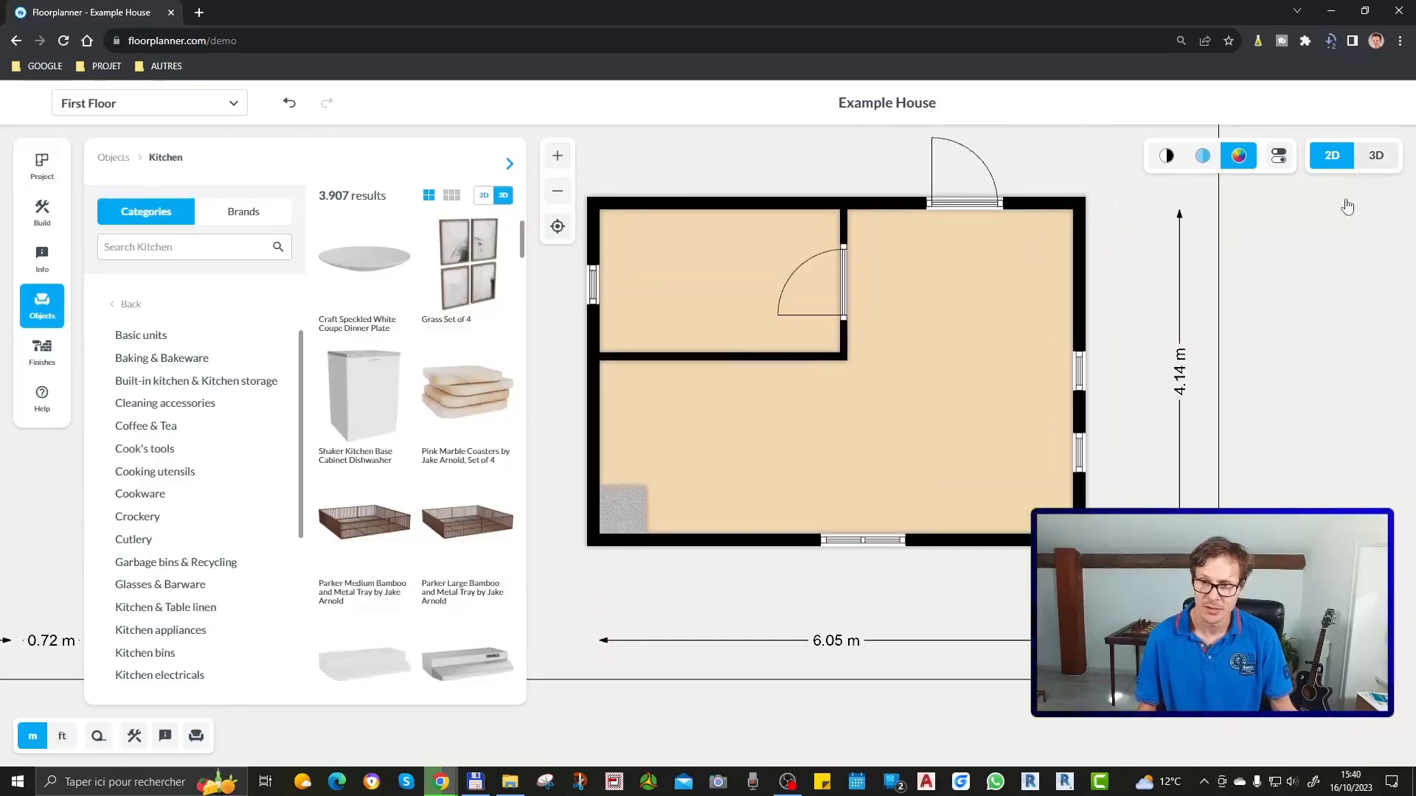
click(1376, 154)
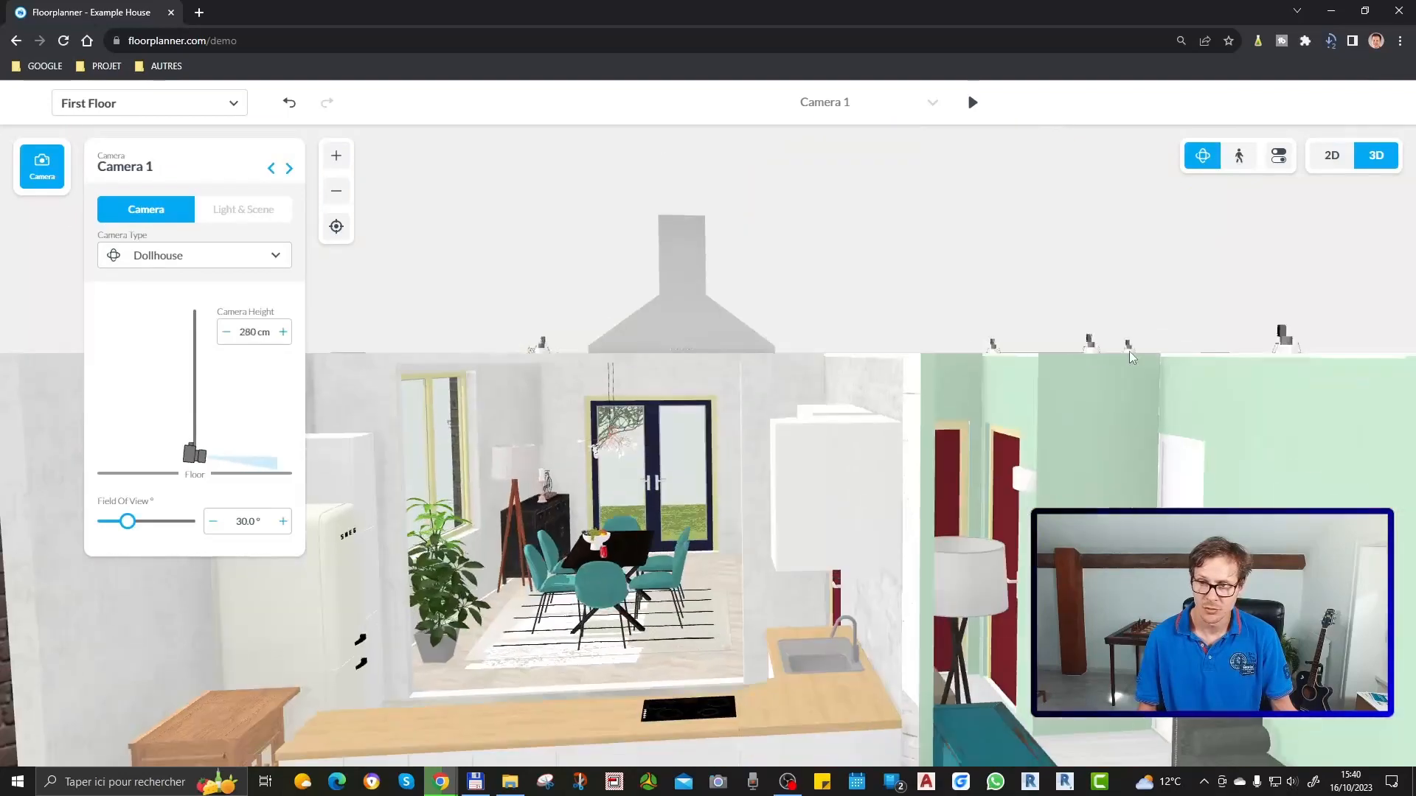
drag(1133, 358, 1093, 383)
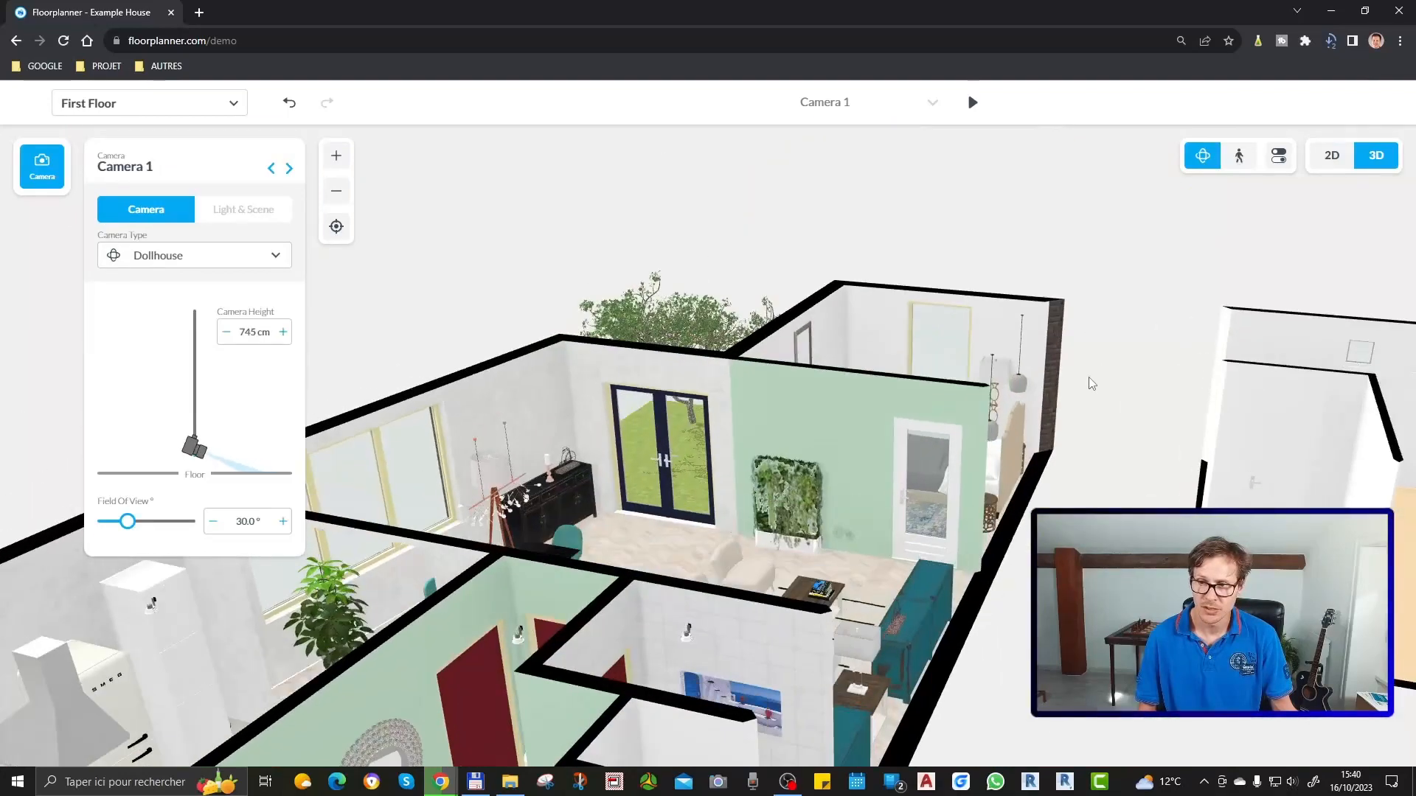
scroll(1094, 383, down, 2)
scroll(1331, 391, up, 1)
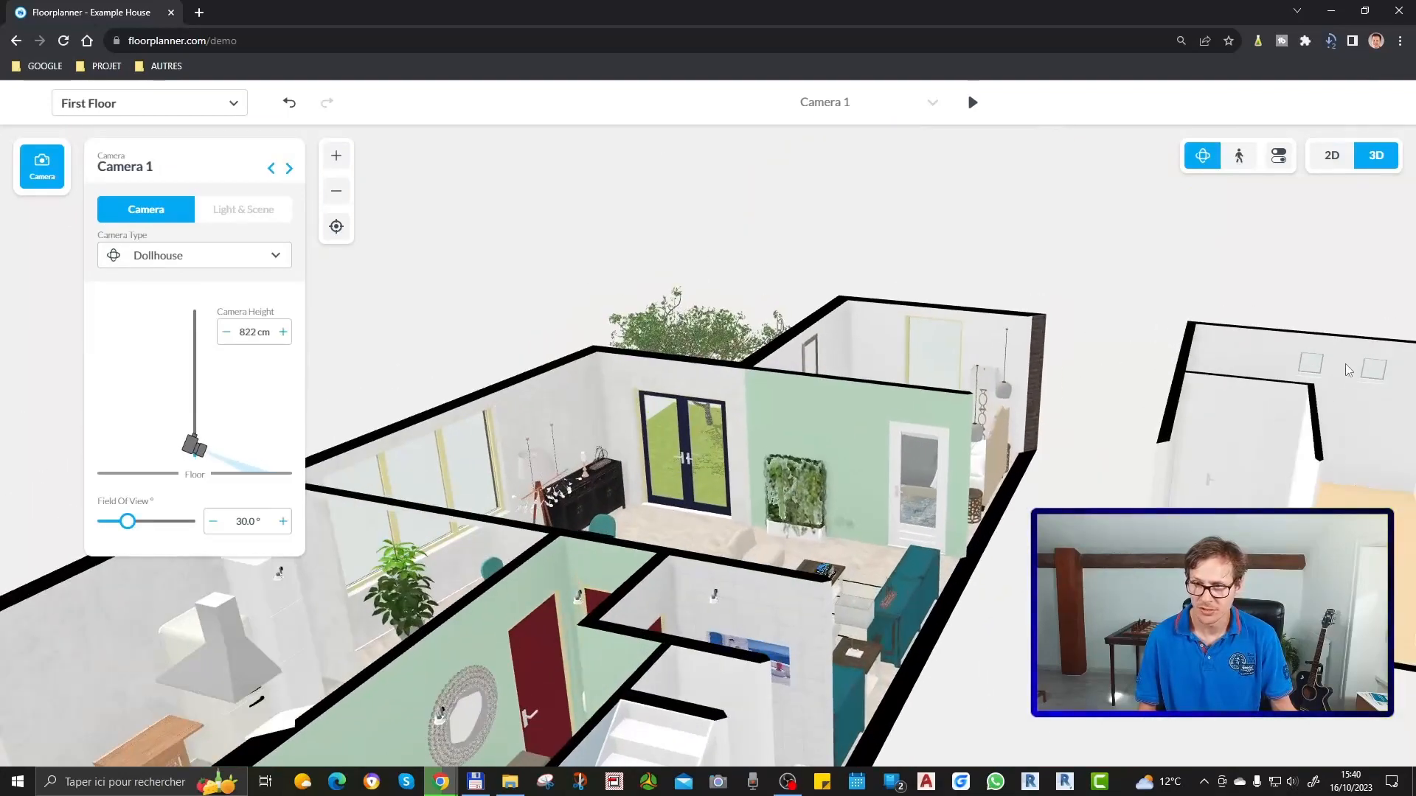
Place the Marco Pierre White Range 1003 18cm Vegetable Pan with Lid on the dishwasher cabinet in 2D and rotate it slightly
click(1332, 155)
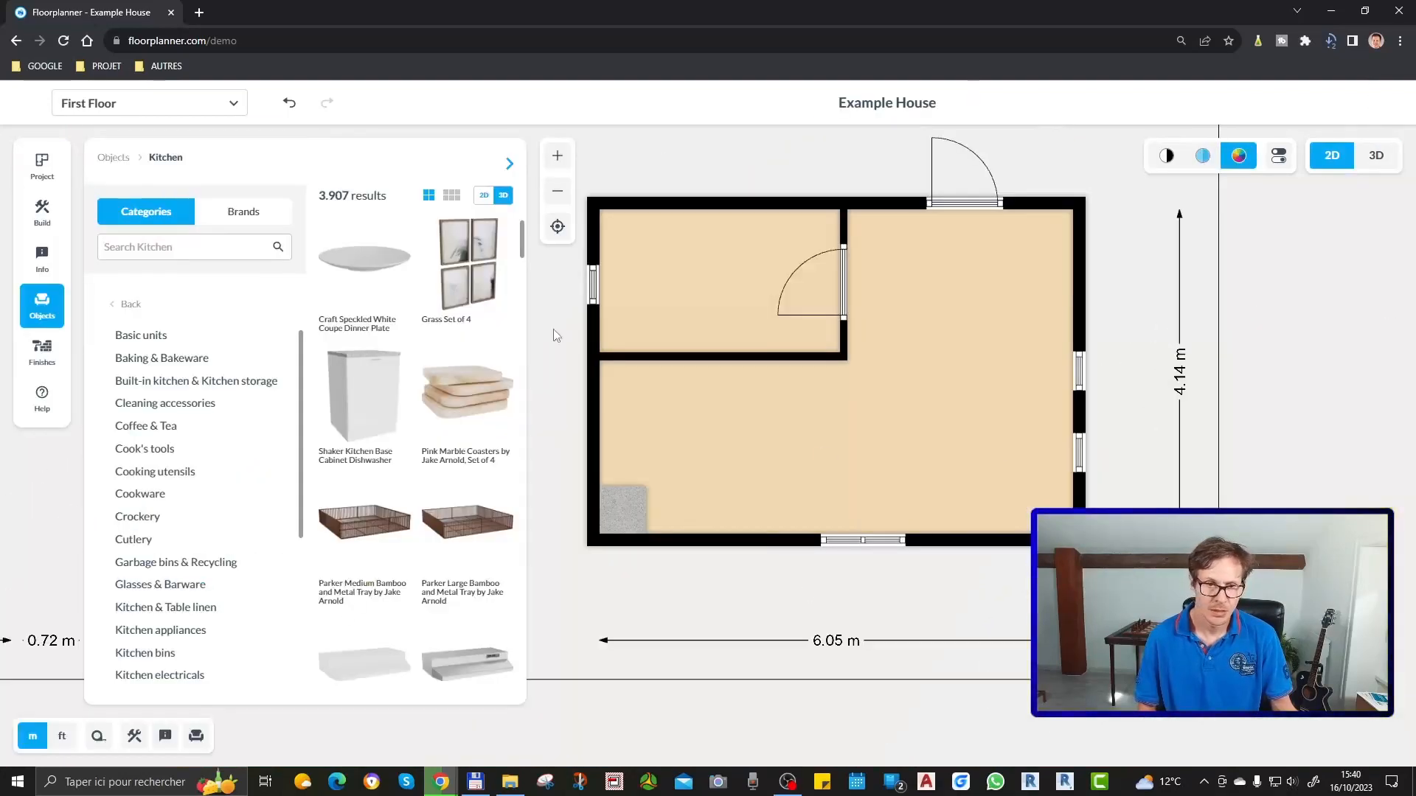
click(140, 494)
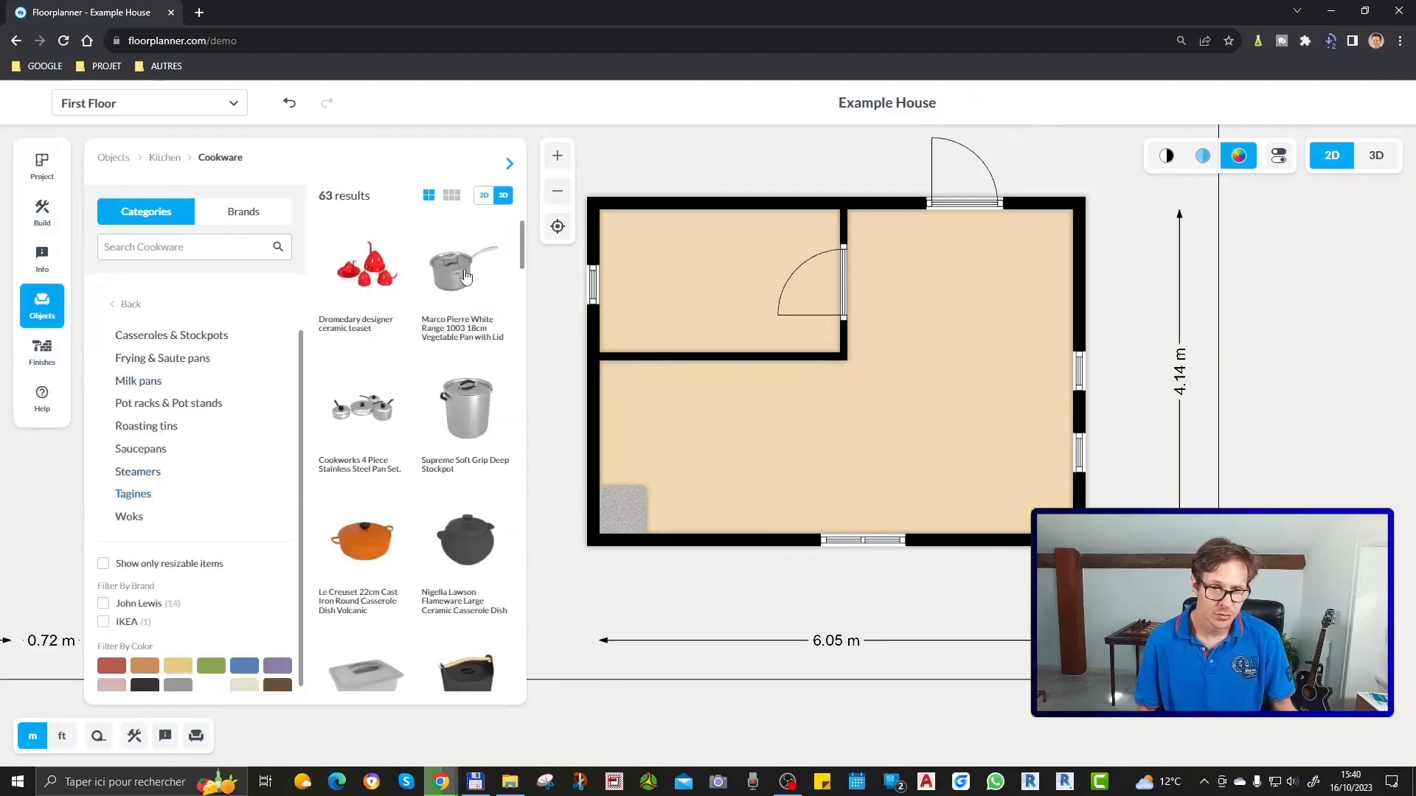
drag(463, 274, 624, 508)
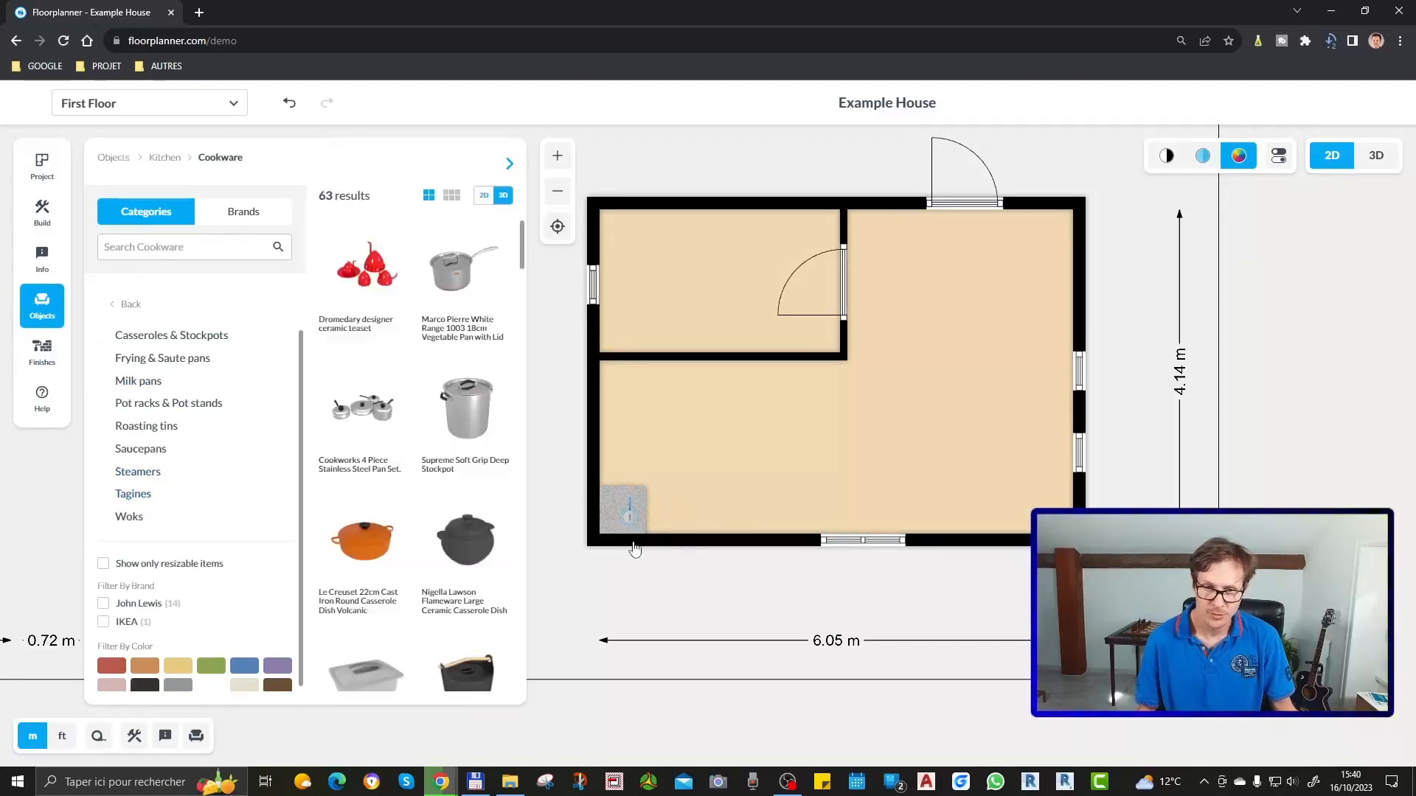
scroll(616, 529, up, 5)
click(661, 480)
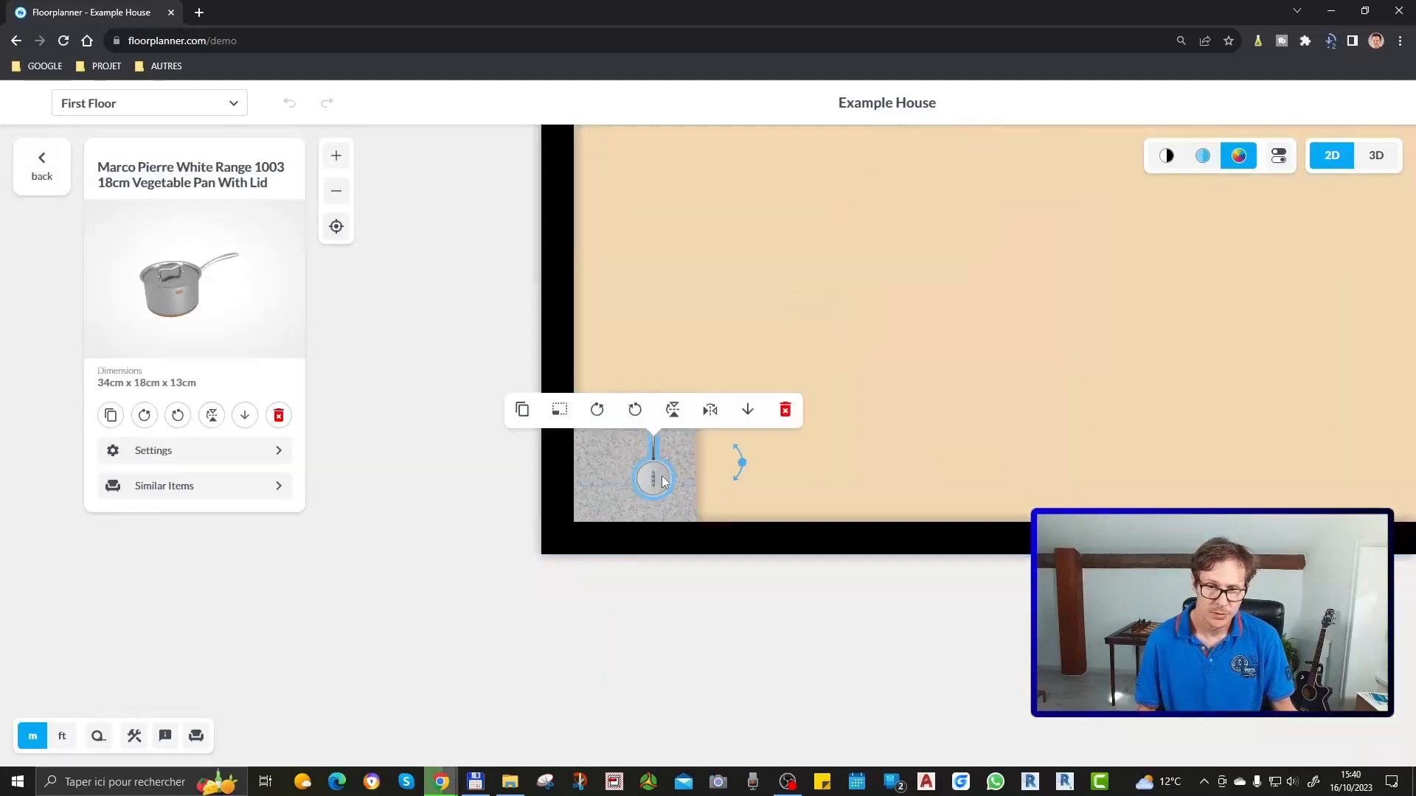
drag(742, 462, 737, 493)
click(405, 334)
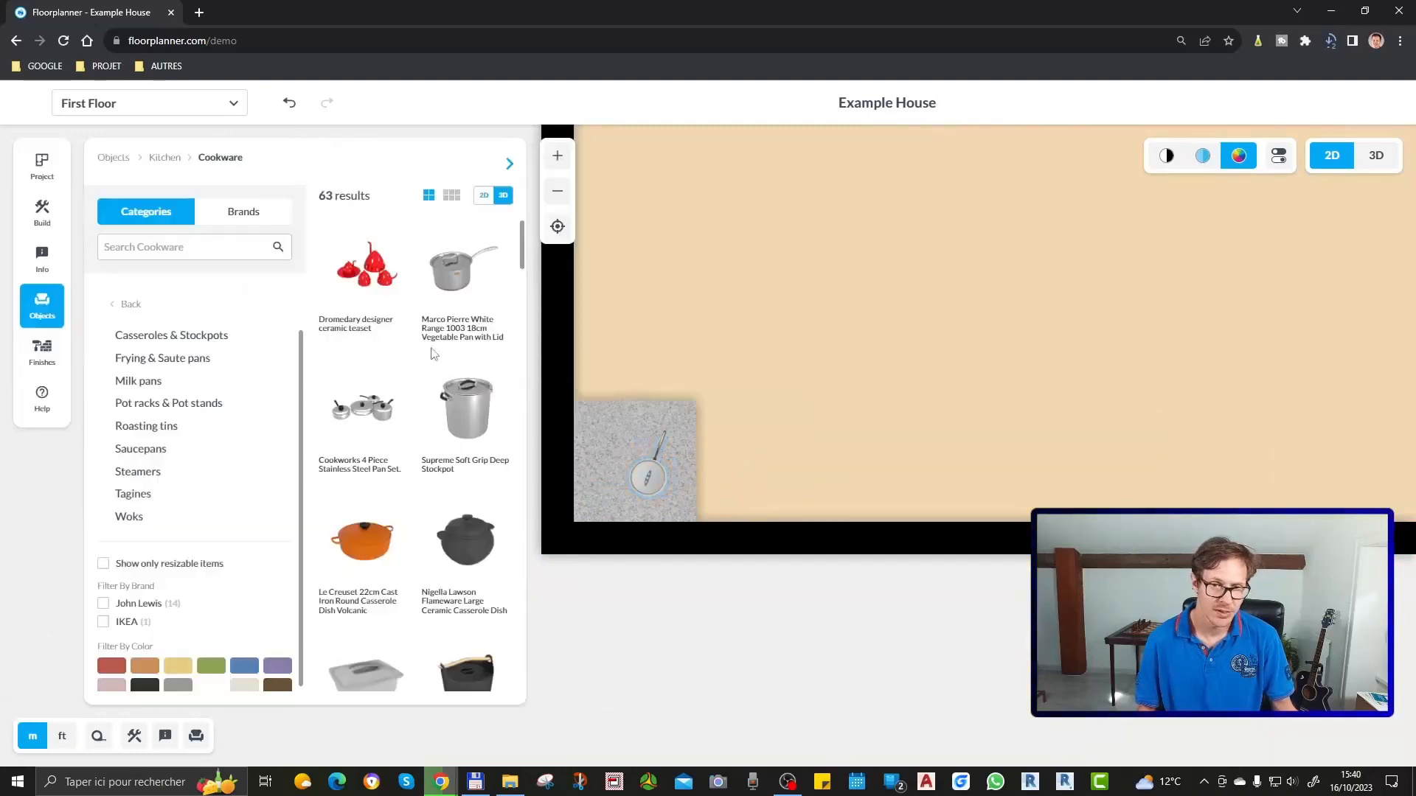
Add the Dromedary designer ceramic teaset and the Le Creuset 22cm Cast Iron Round Casserole Dish Volcanic on top of the dishwasher cabinet
drag(370, 267, 633, 428)
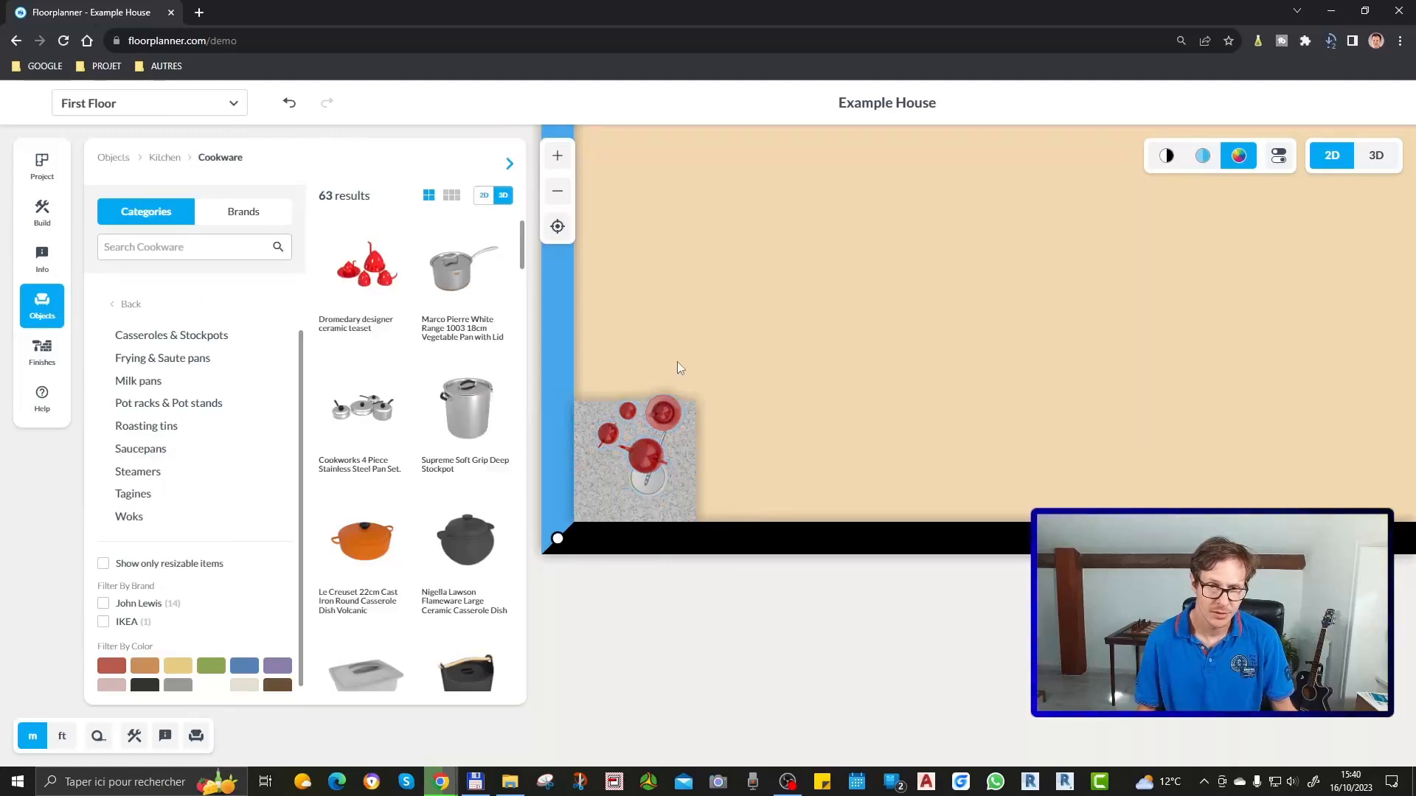
click(645, 433)
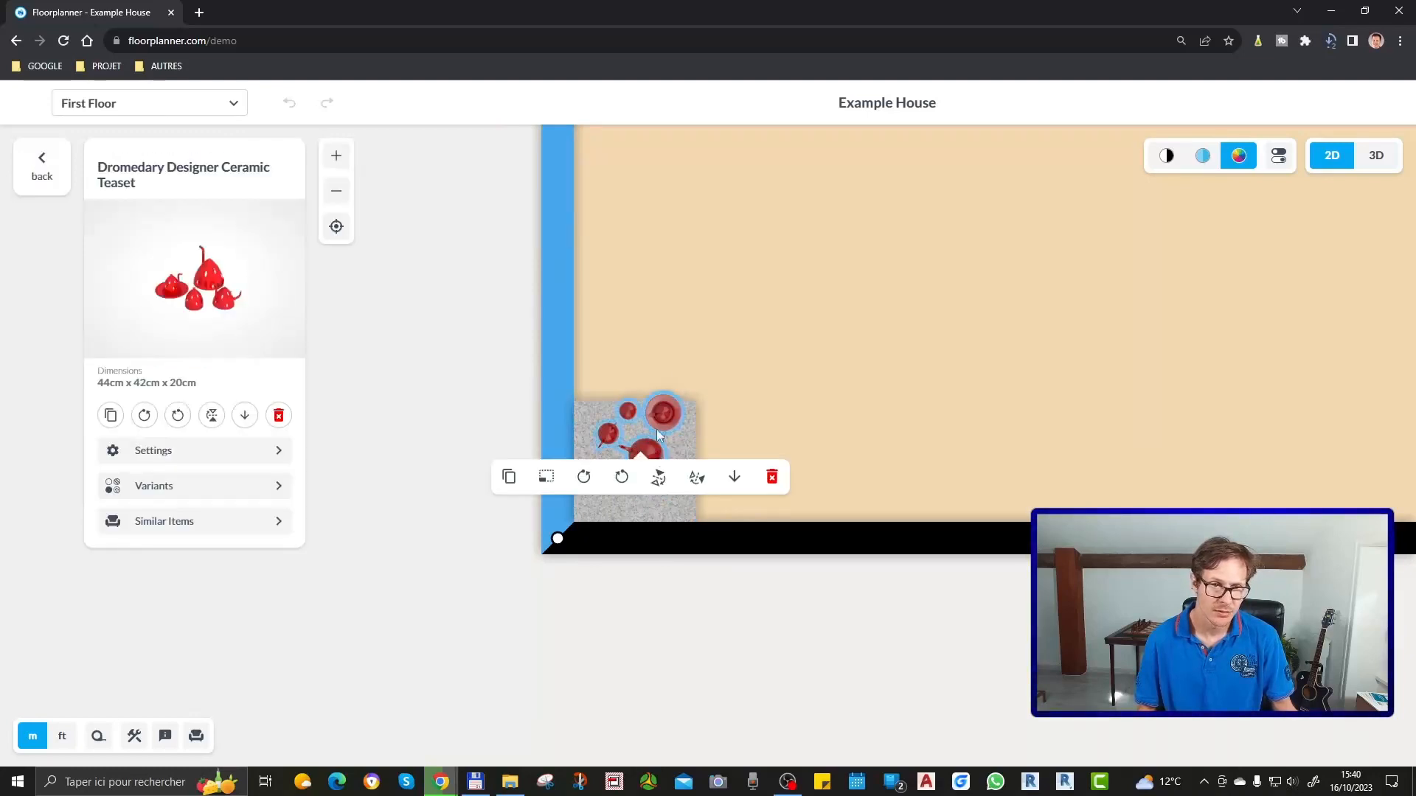
click(711, 332)
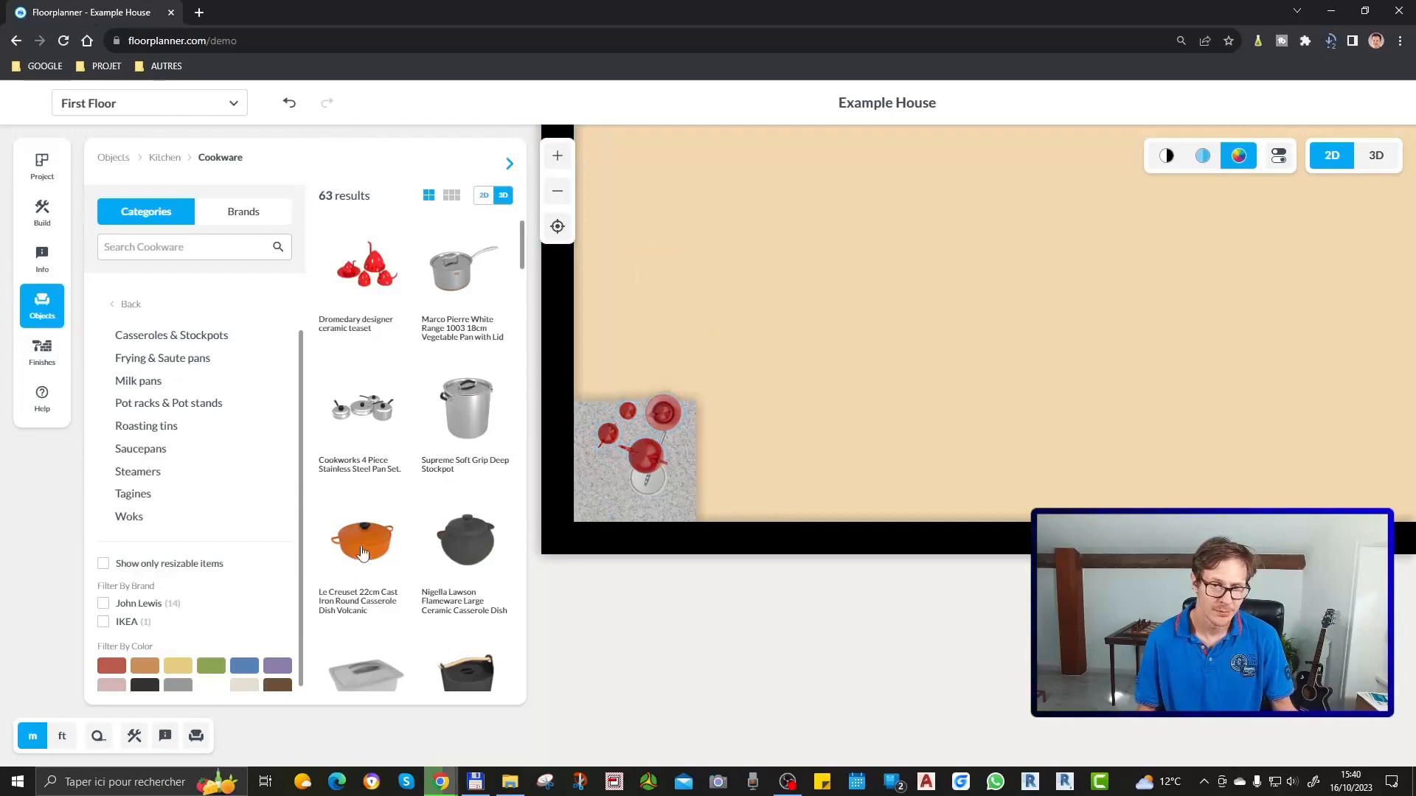
drag(362, 552, 620, 500)
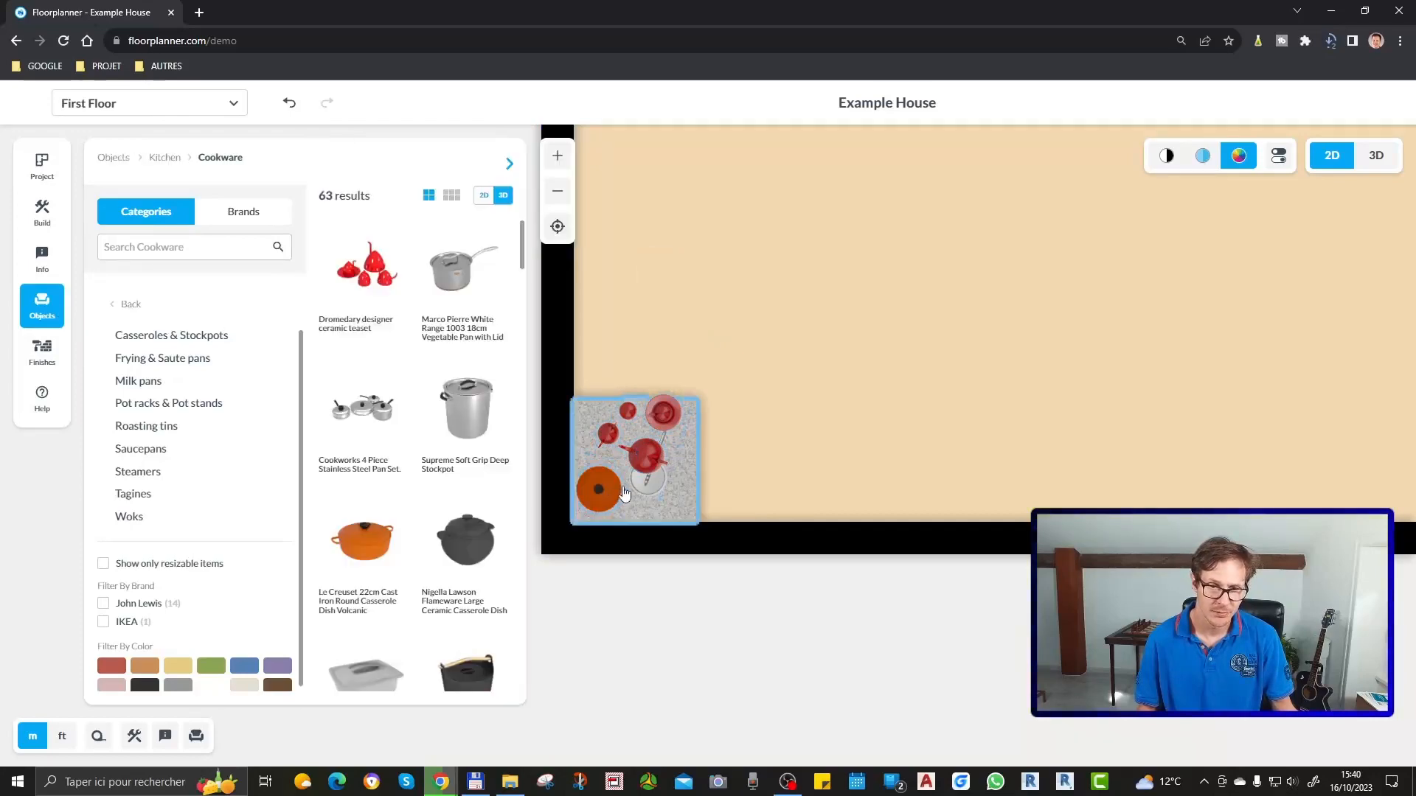
click(840, 444)
Examine the cookware on the new building's cabinet and the example house's rooms in 3D, with the camera settings hidden
click(1373, 157)
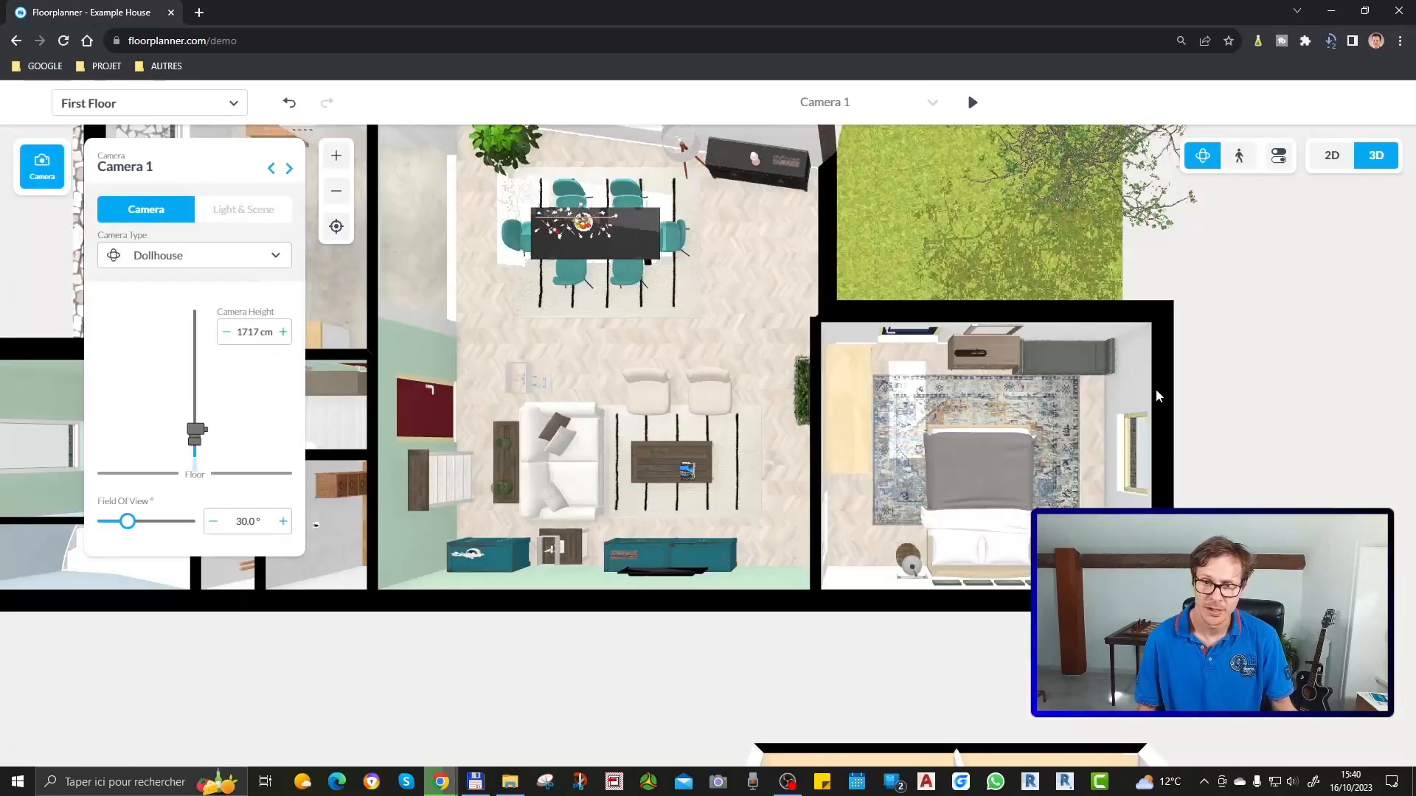
drag(1016, 523, 848, 446)
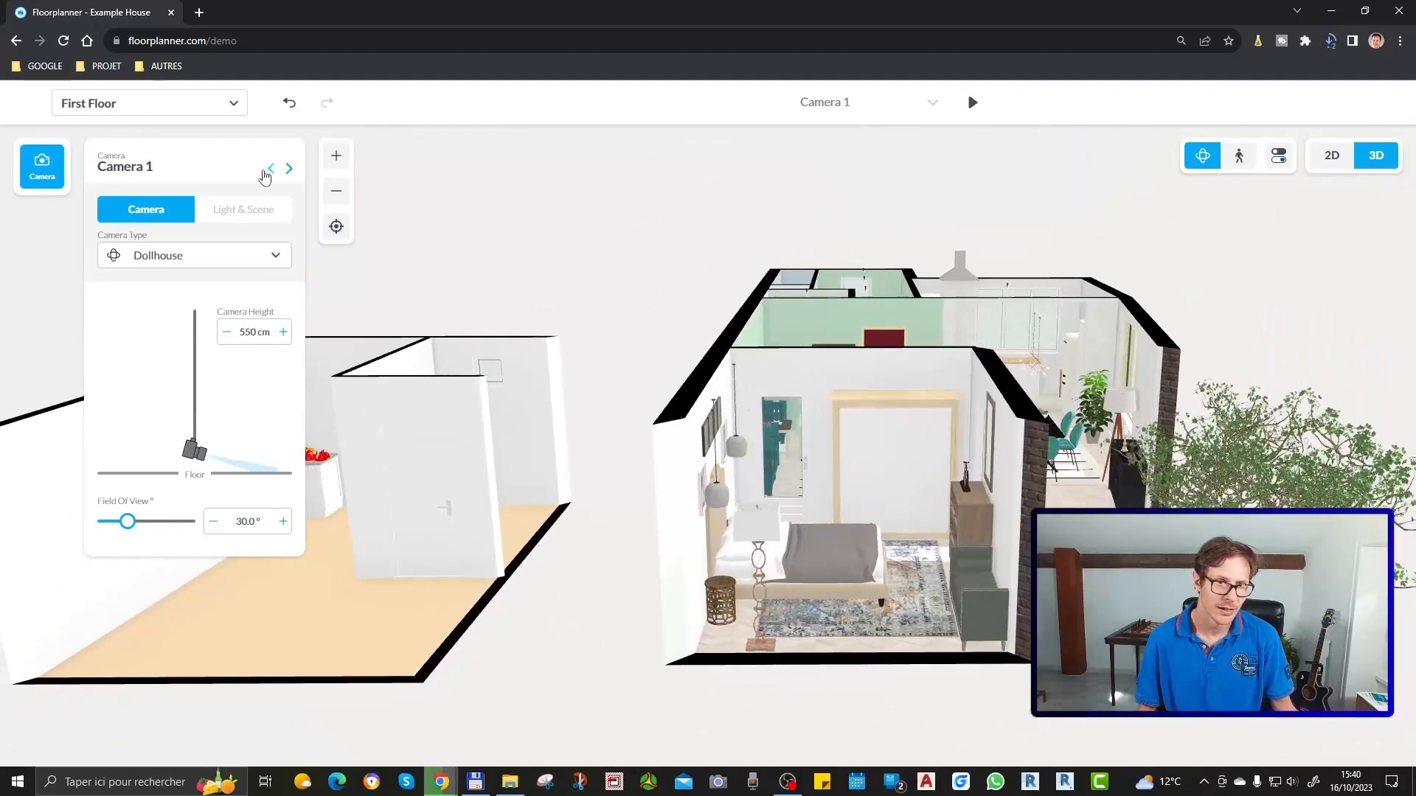
click(43, 177)
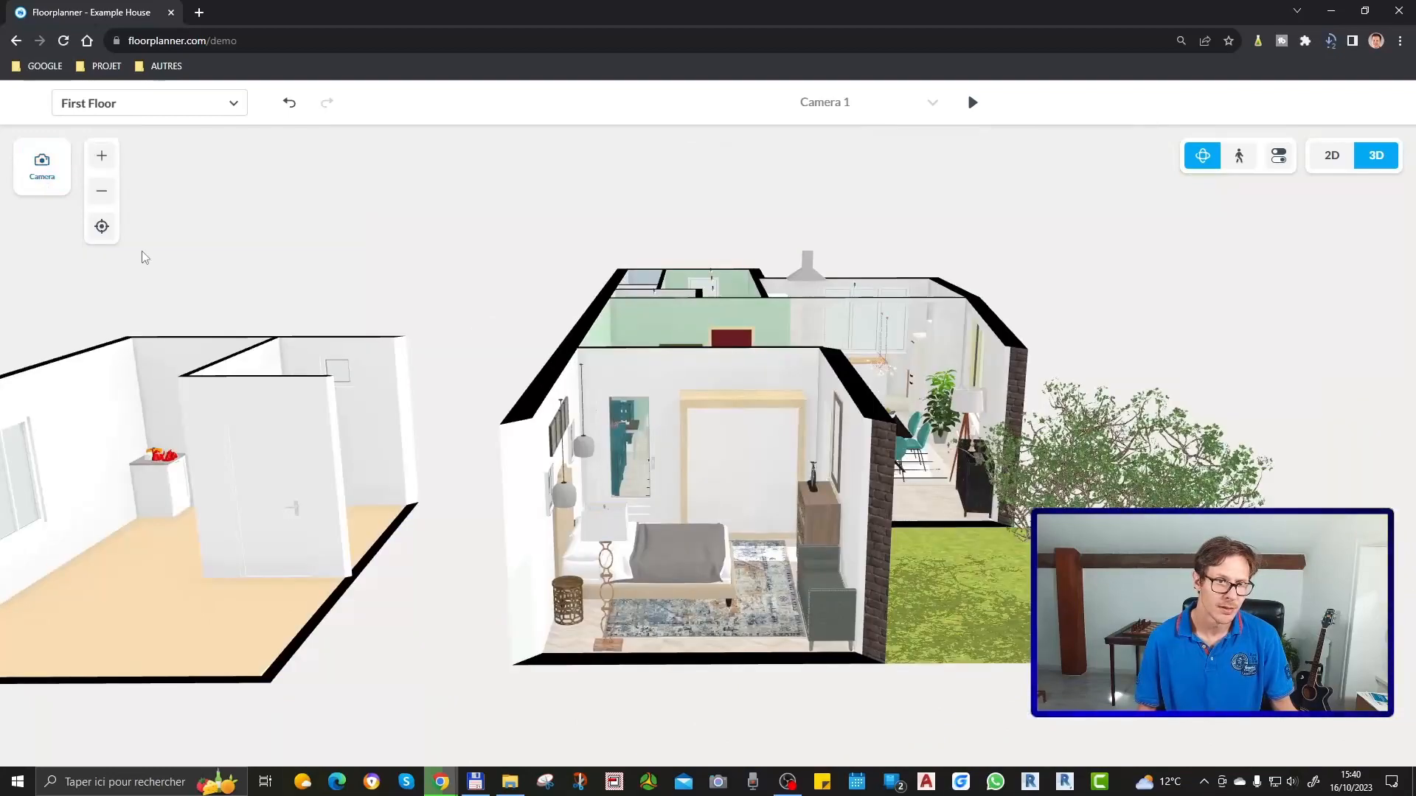
scroll(108, 465, up, 5)
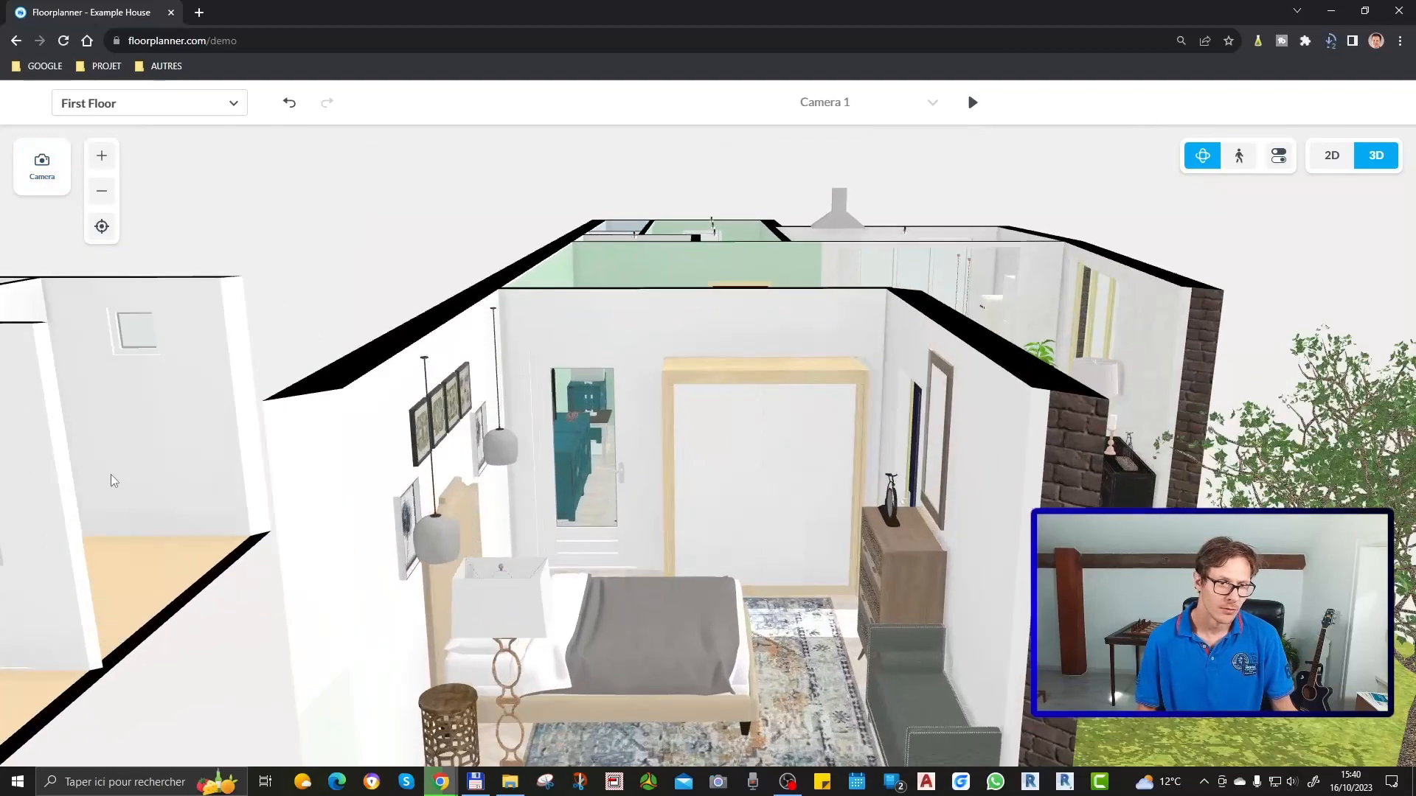
scroll(114, 480, down, 4)
drag(149, 495, 165, 487)
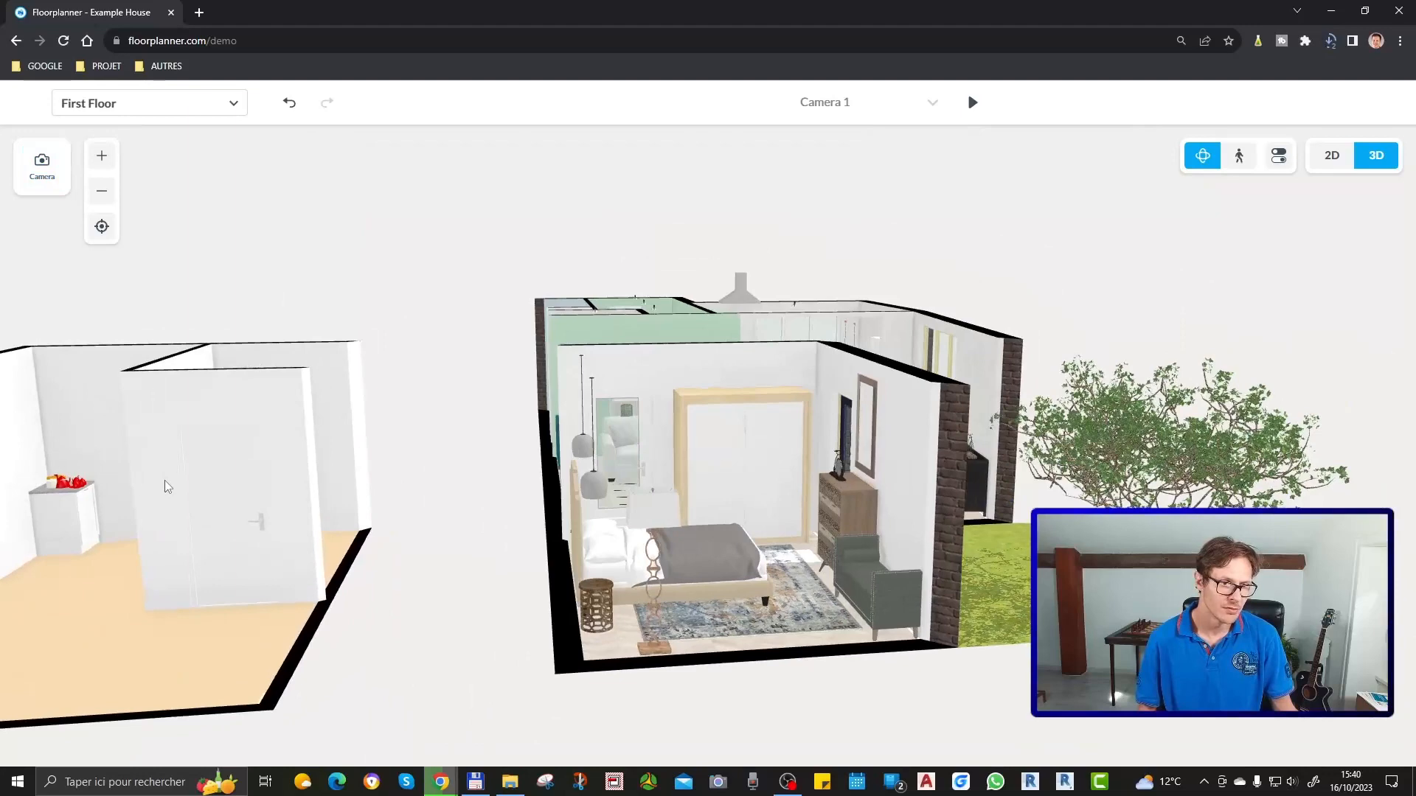
click(59, 492)
click(142, 557)
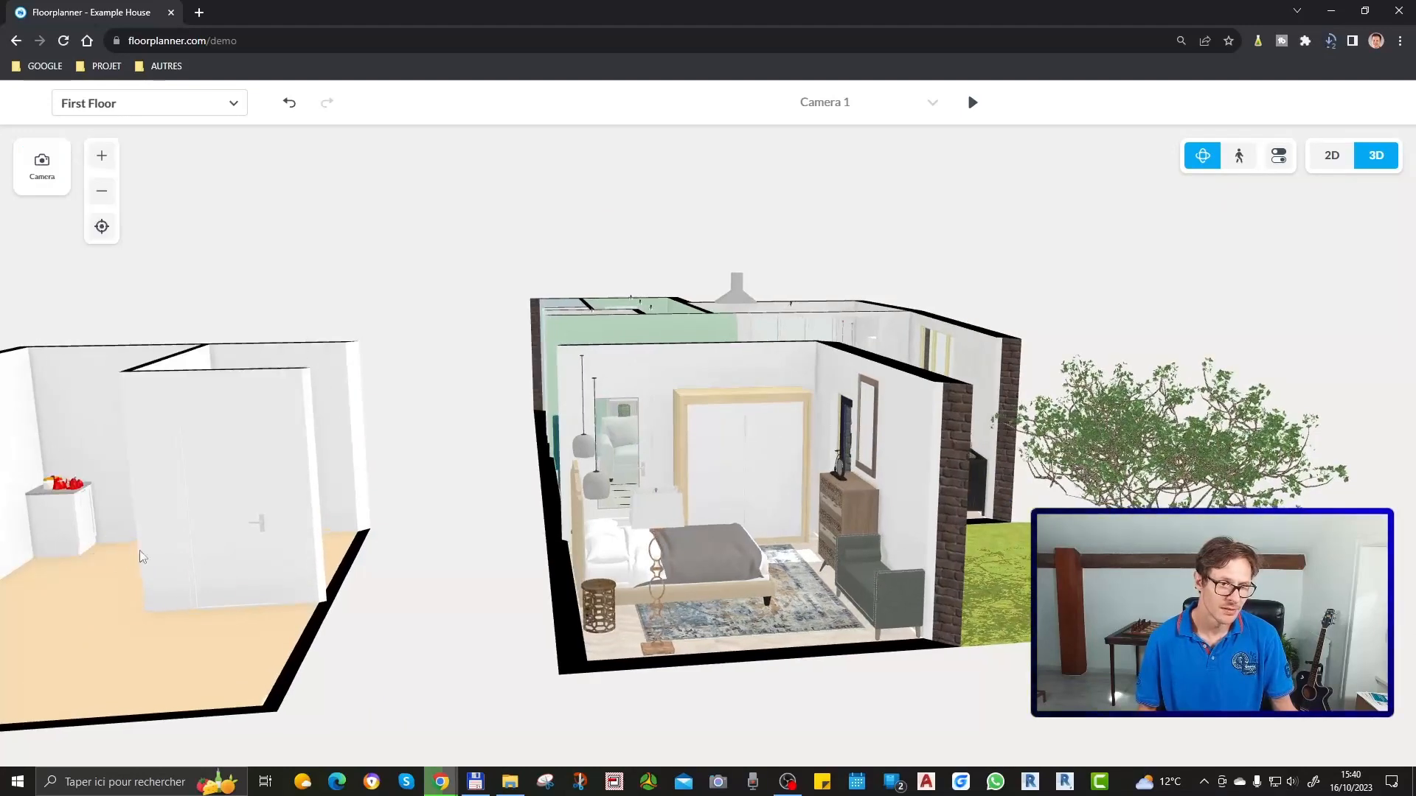
drag(42, 501, 39, 531)
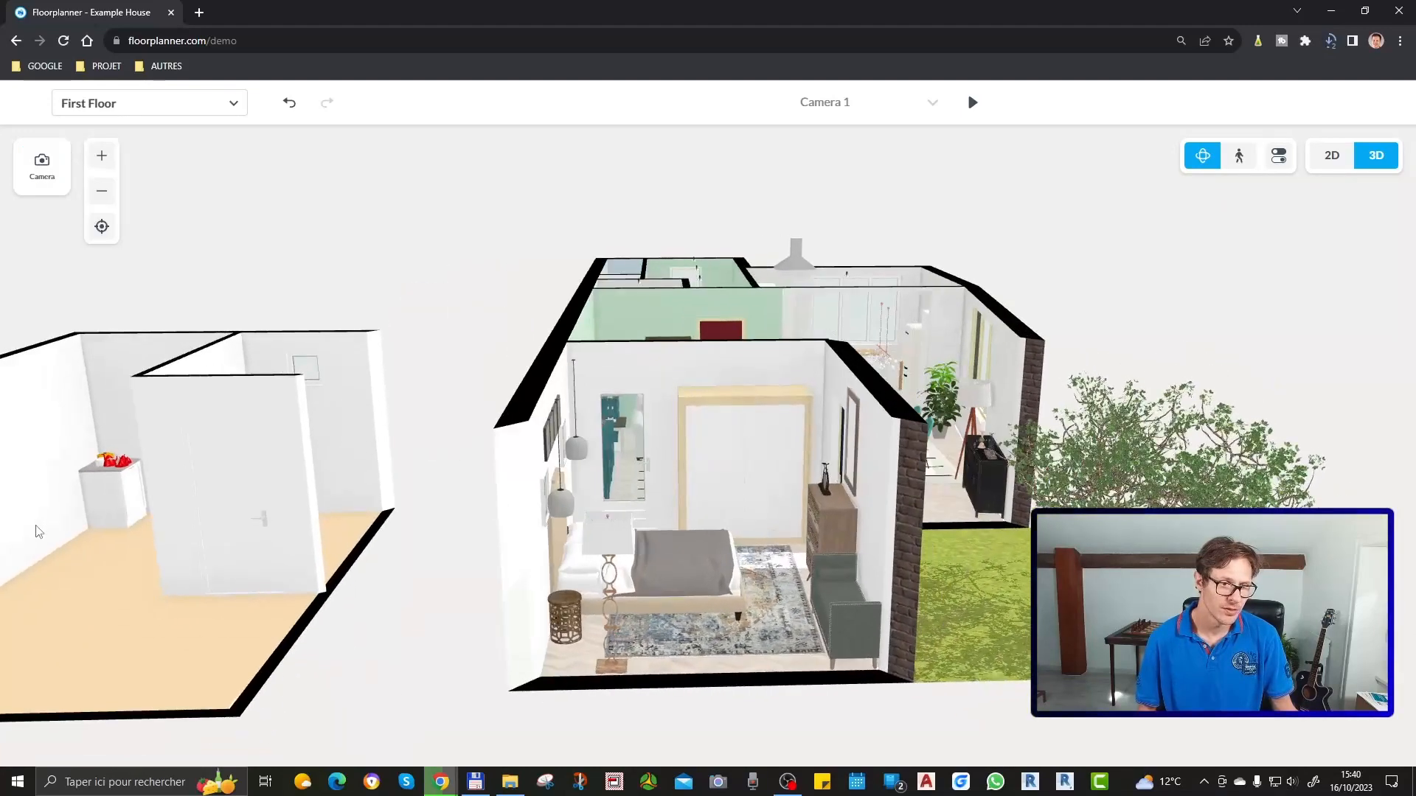
click(93, 506)
click(203, 645)
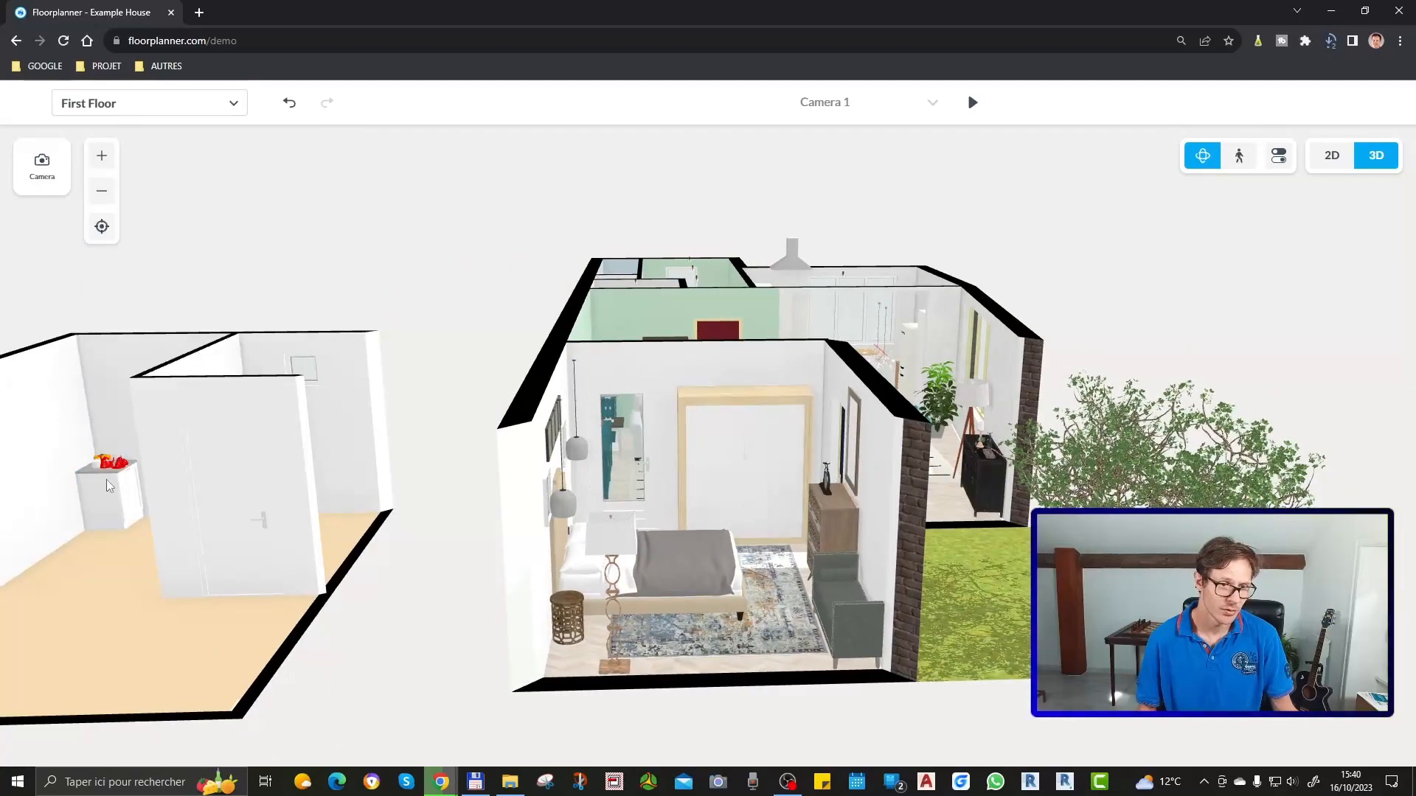
drag(106, 479, 260, 457)
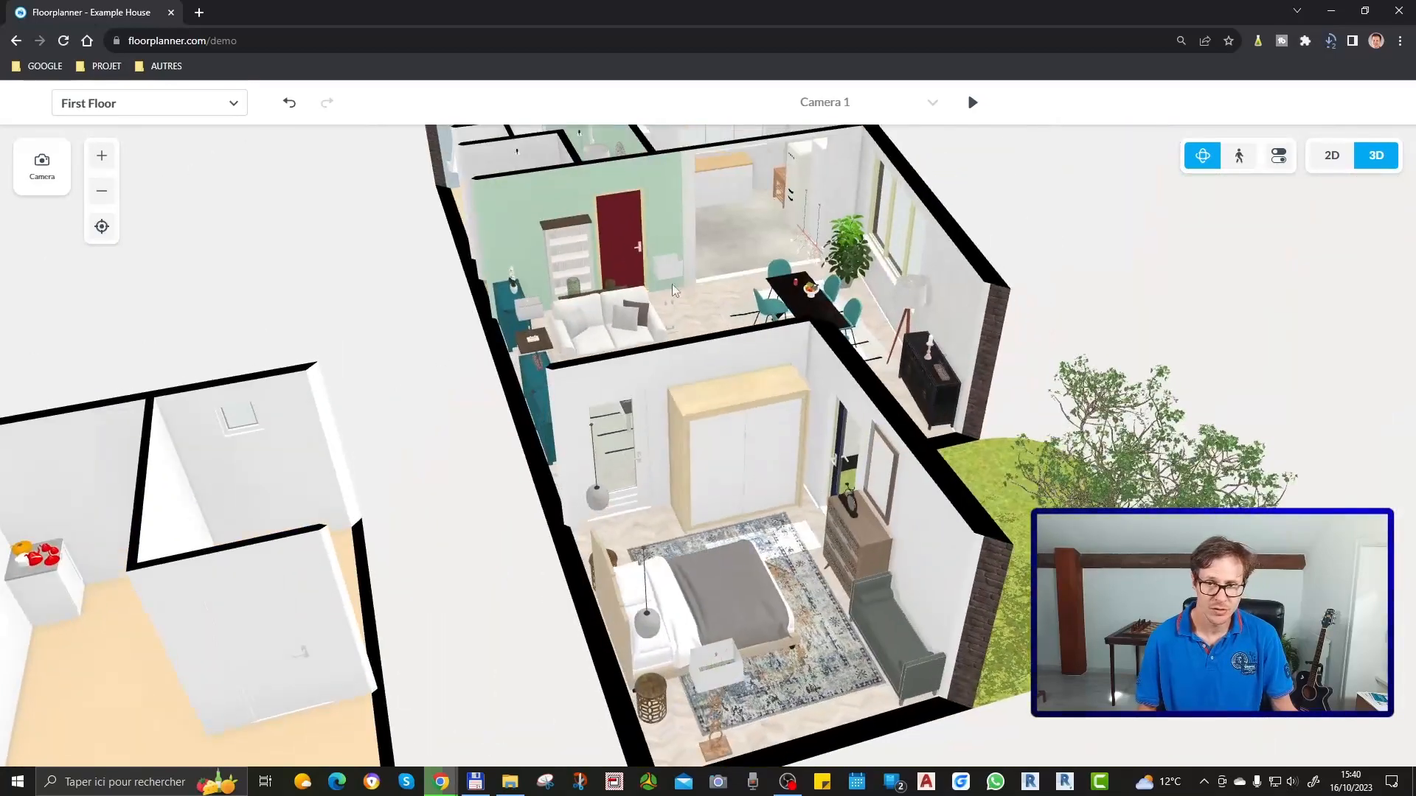
scroll(737, 346, up, 5)
scroll(800, 400, down, 4)
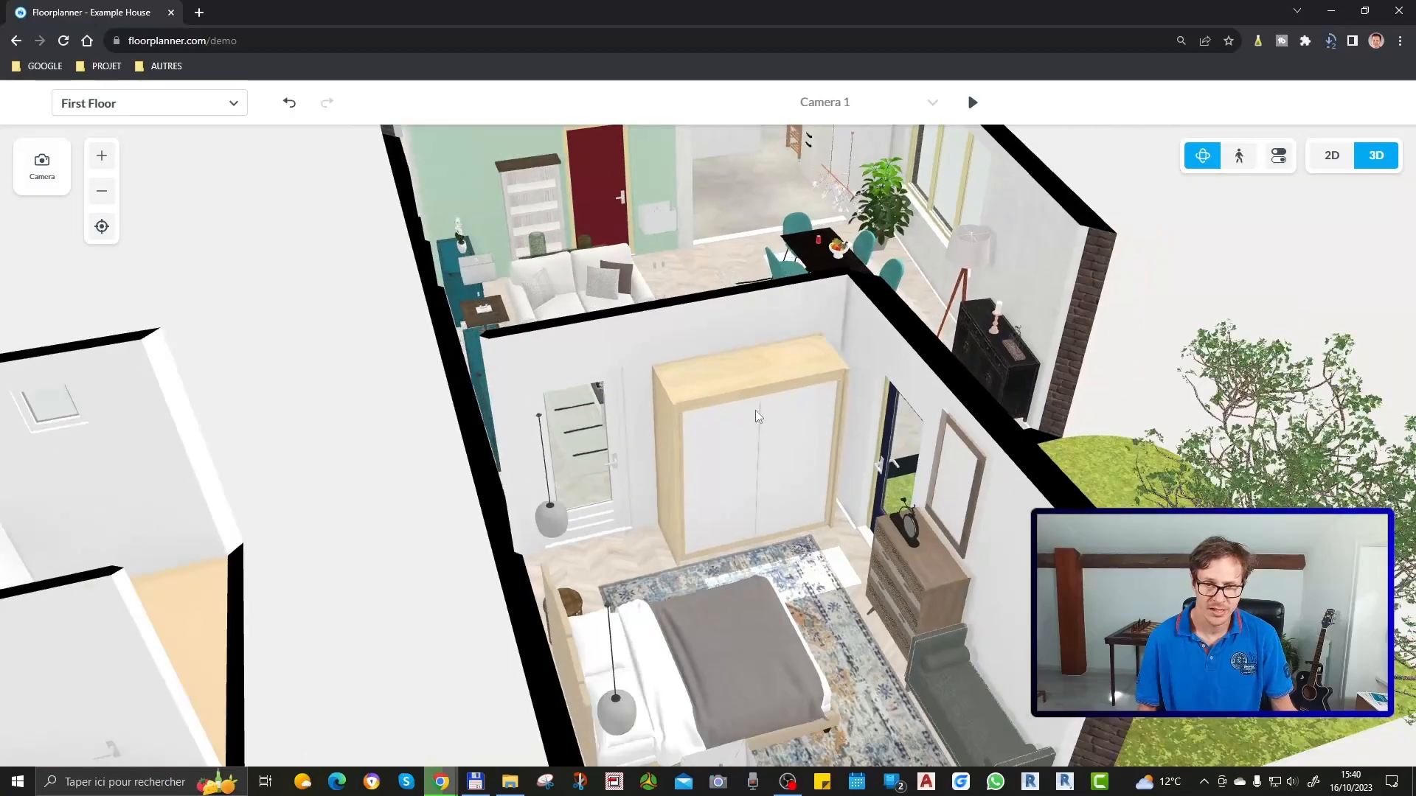
drag(756, 410, 714, 392)
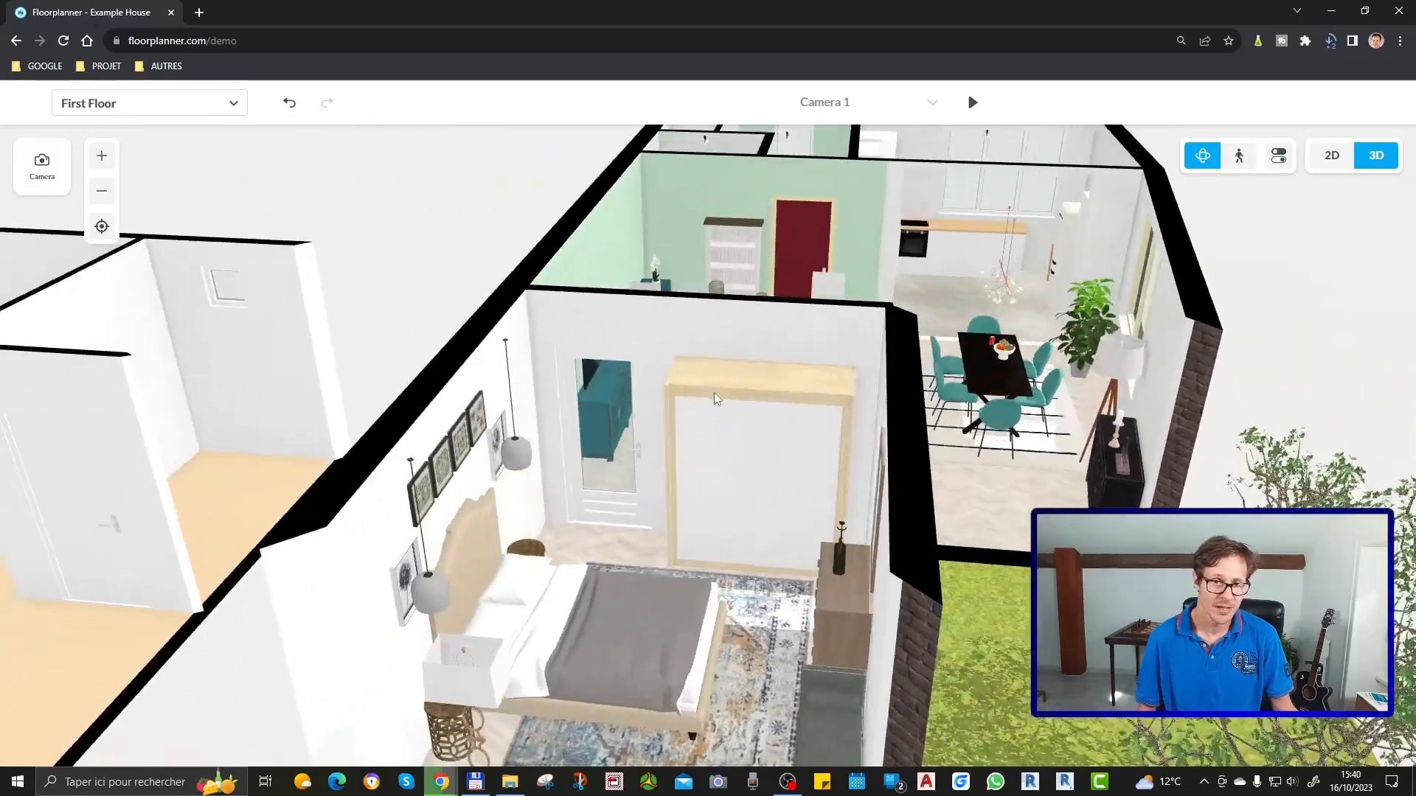
Return to the 2D plan and browse the Bathroom cabinets in the object library
click(1334, 156)
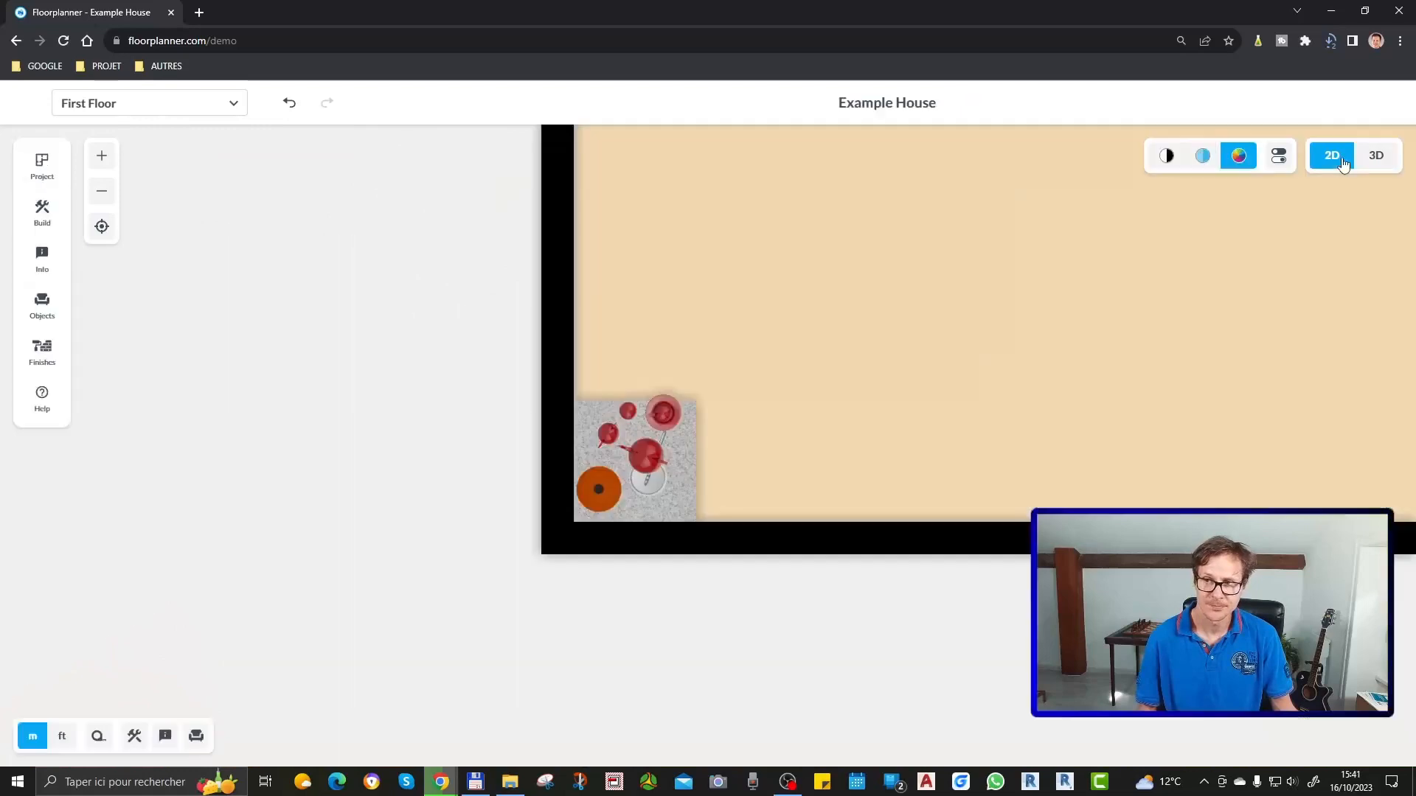
scroll(700, 376, down, 5)
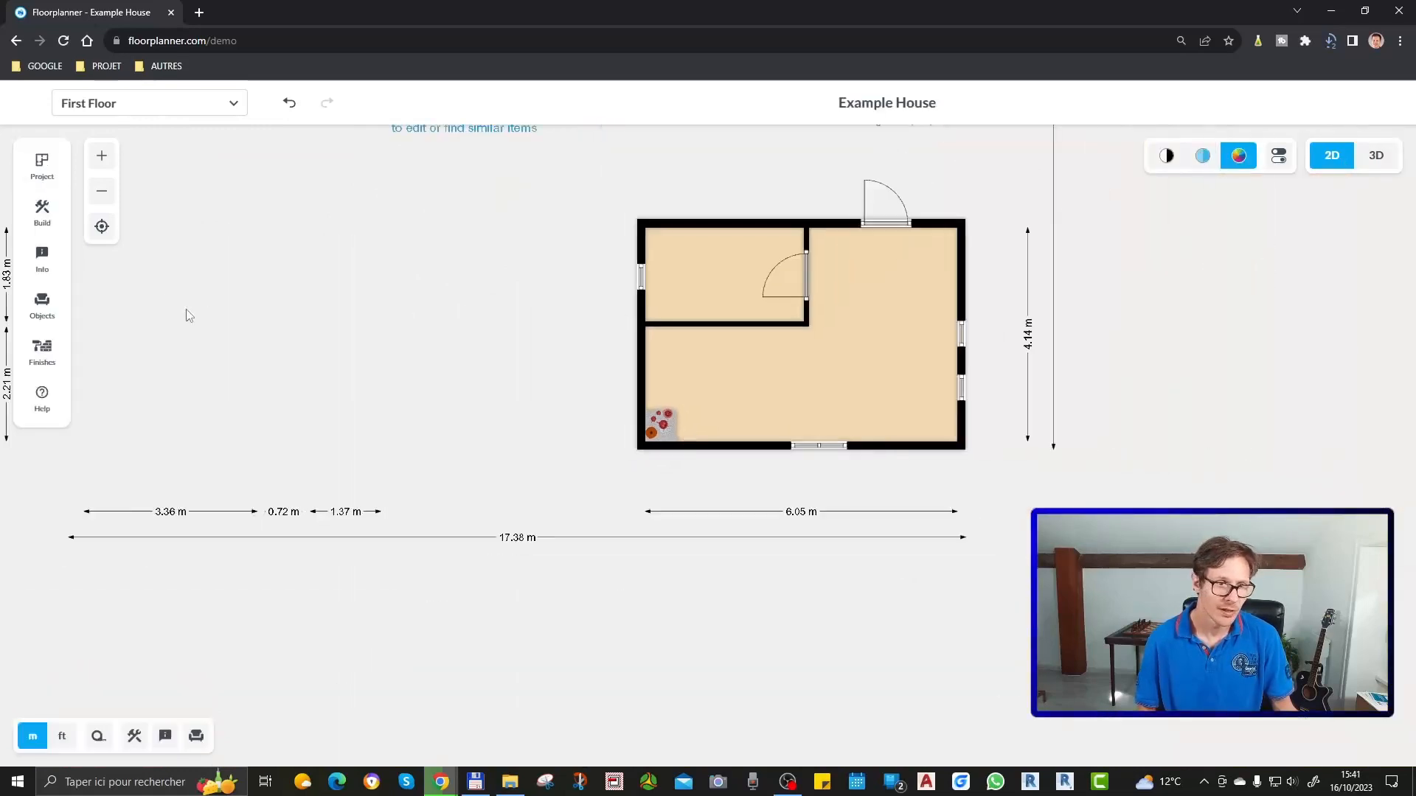
click(46, 214)
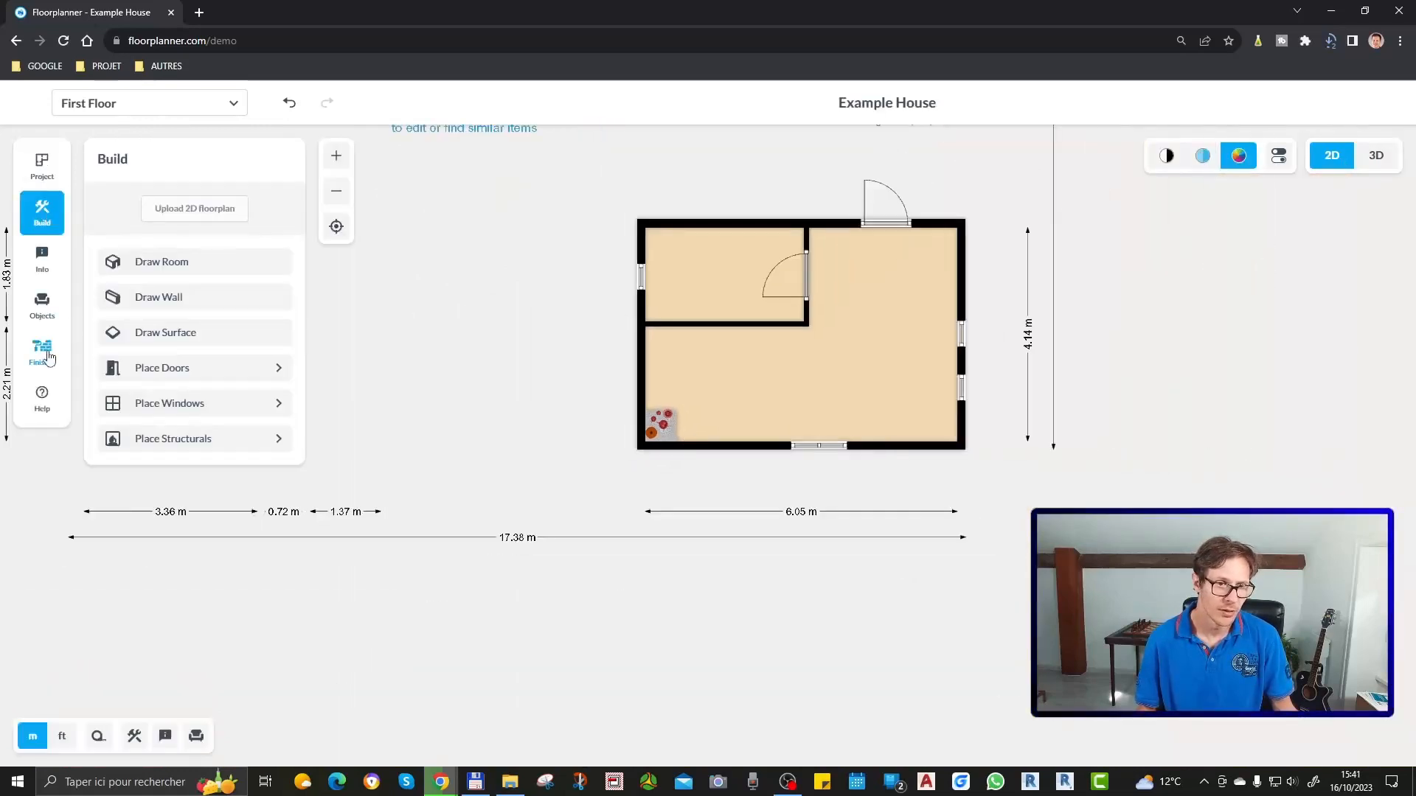
click(42, 301)
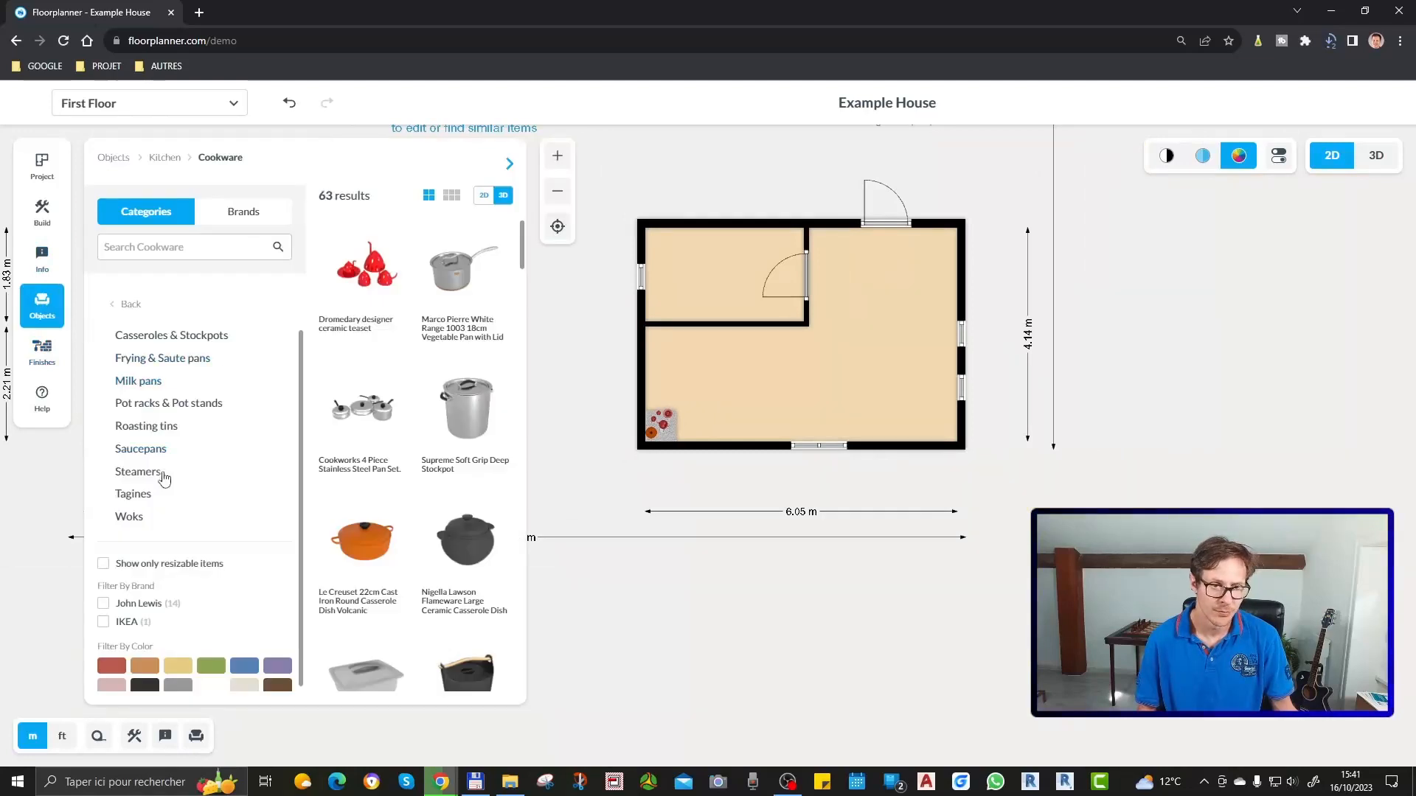
click(128, 304)
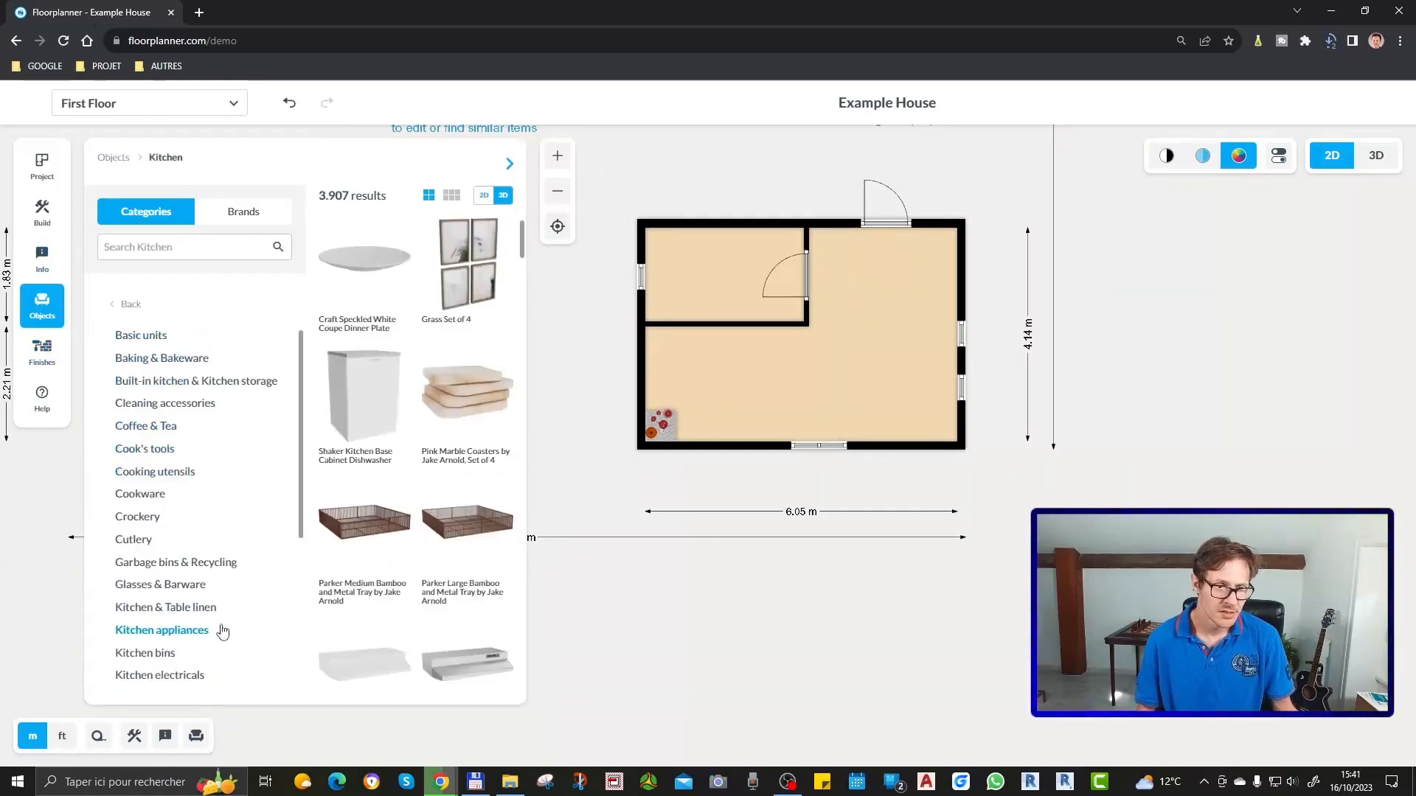
click(130, 304)
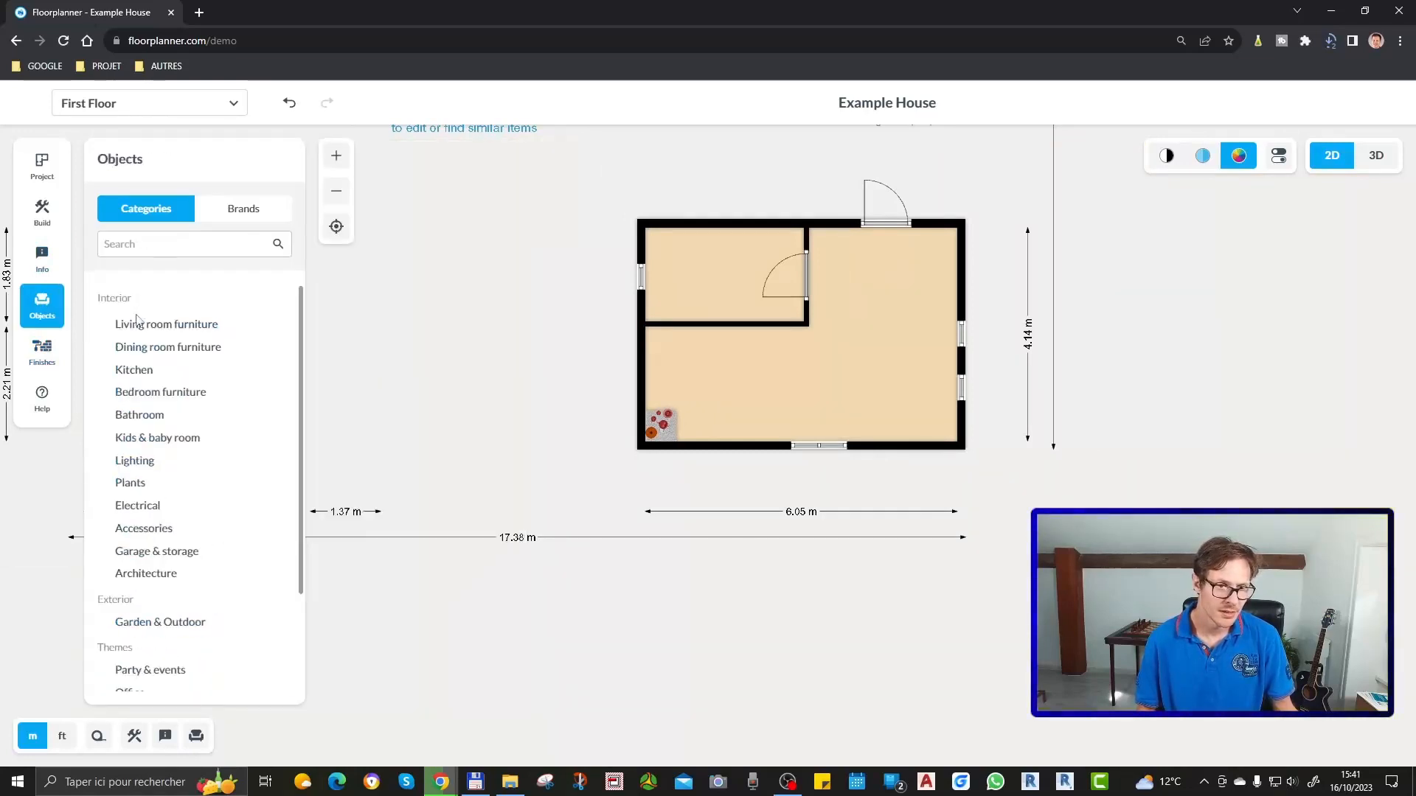
click(149, 414)
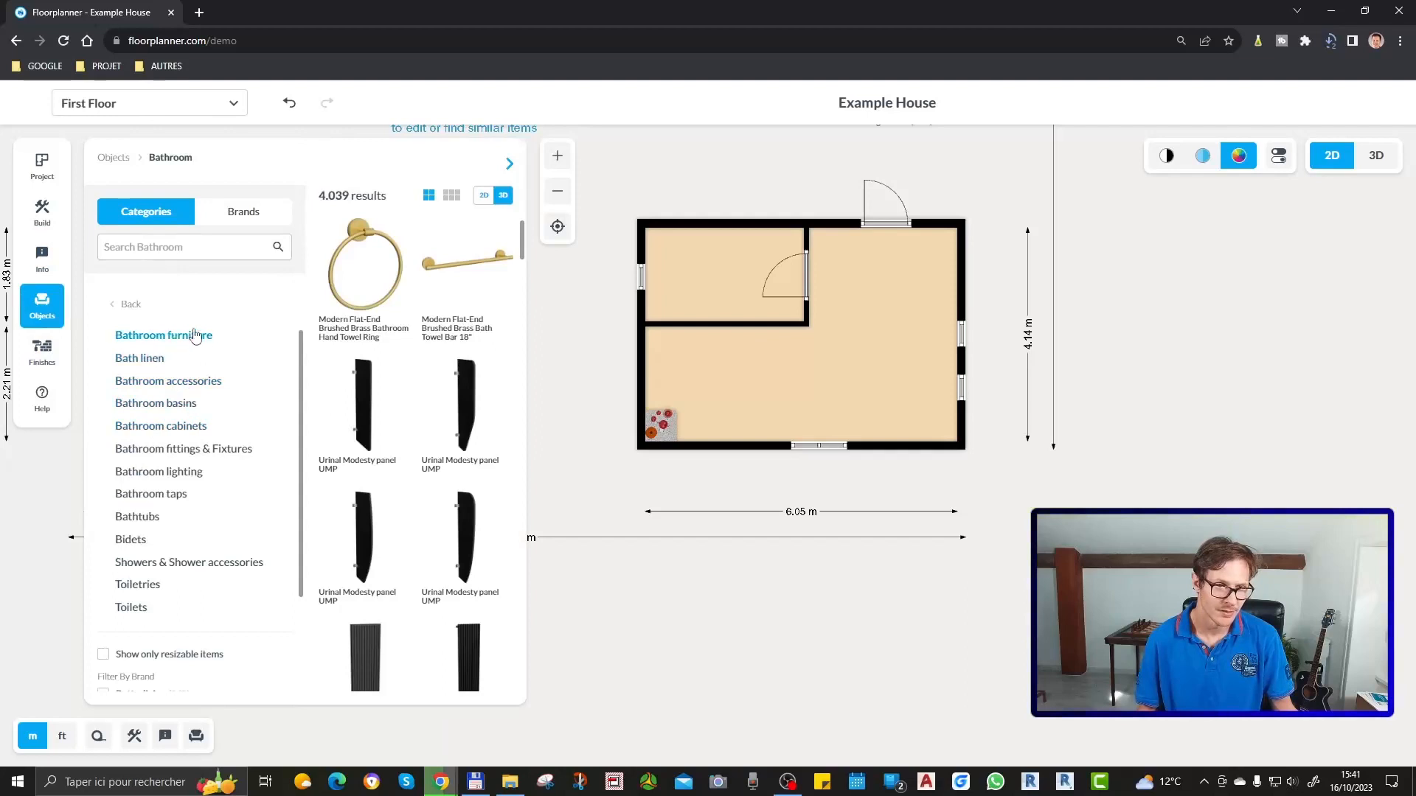
click(201, 426)
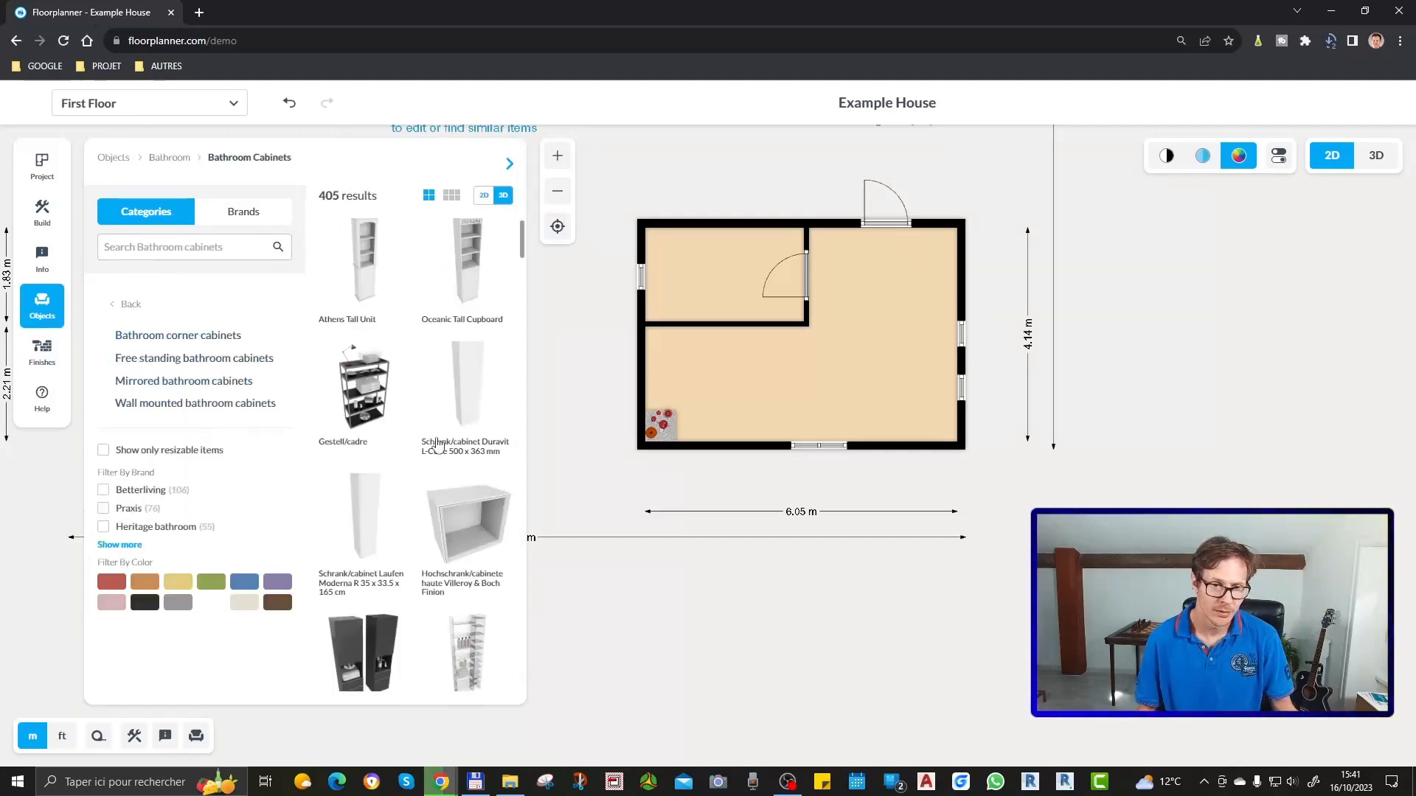
scroll(436, 446, down, 5)
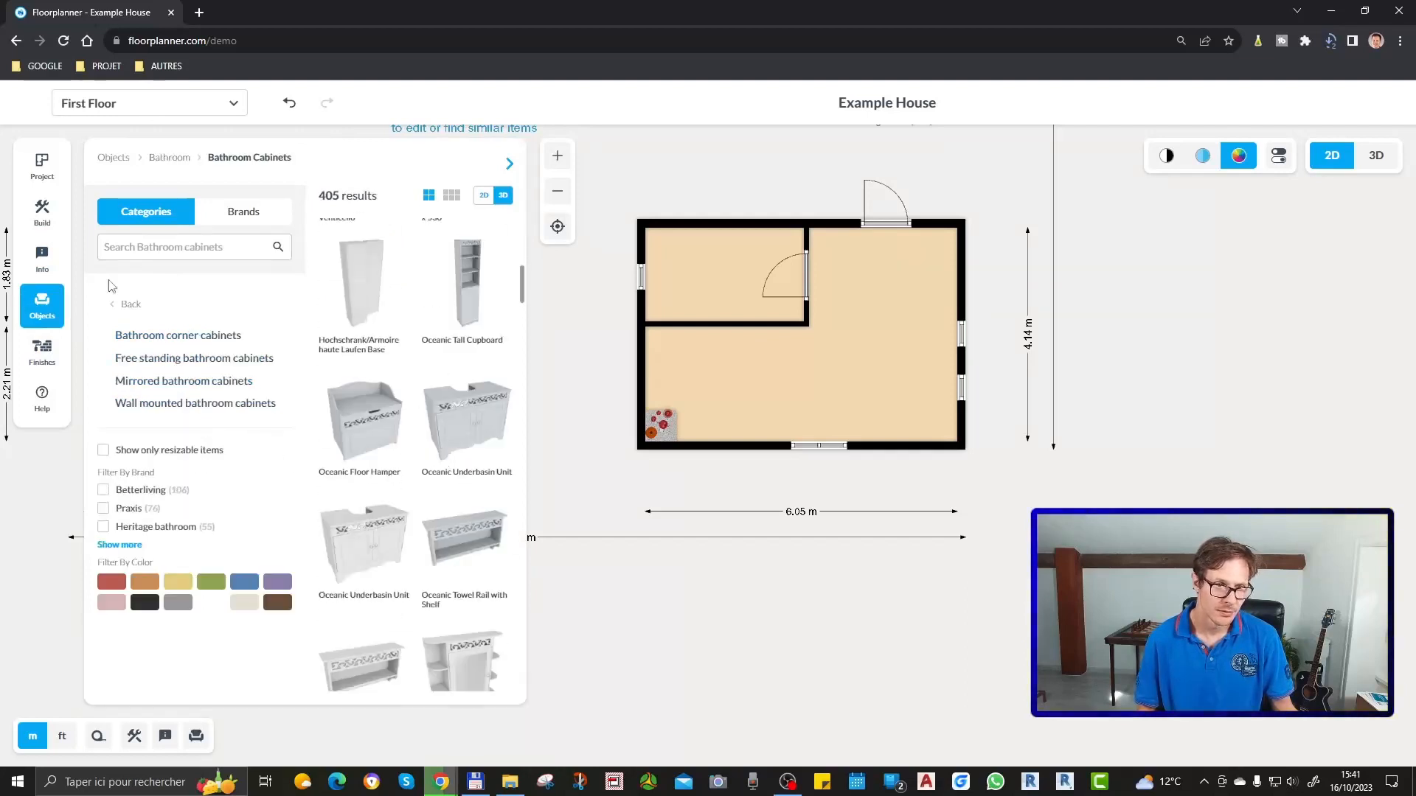
Place the Porcelain WC from the Toilets category in the small room's upper-left corner and browse further toilet models
click(131, 305)
scroll(171, 457, down, 3)
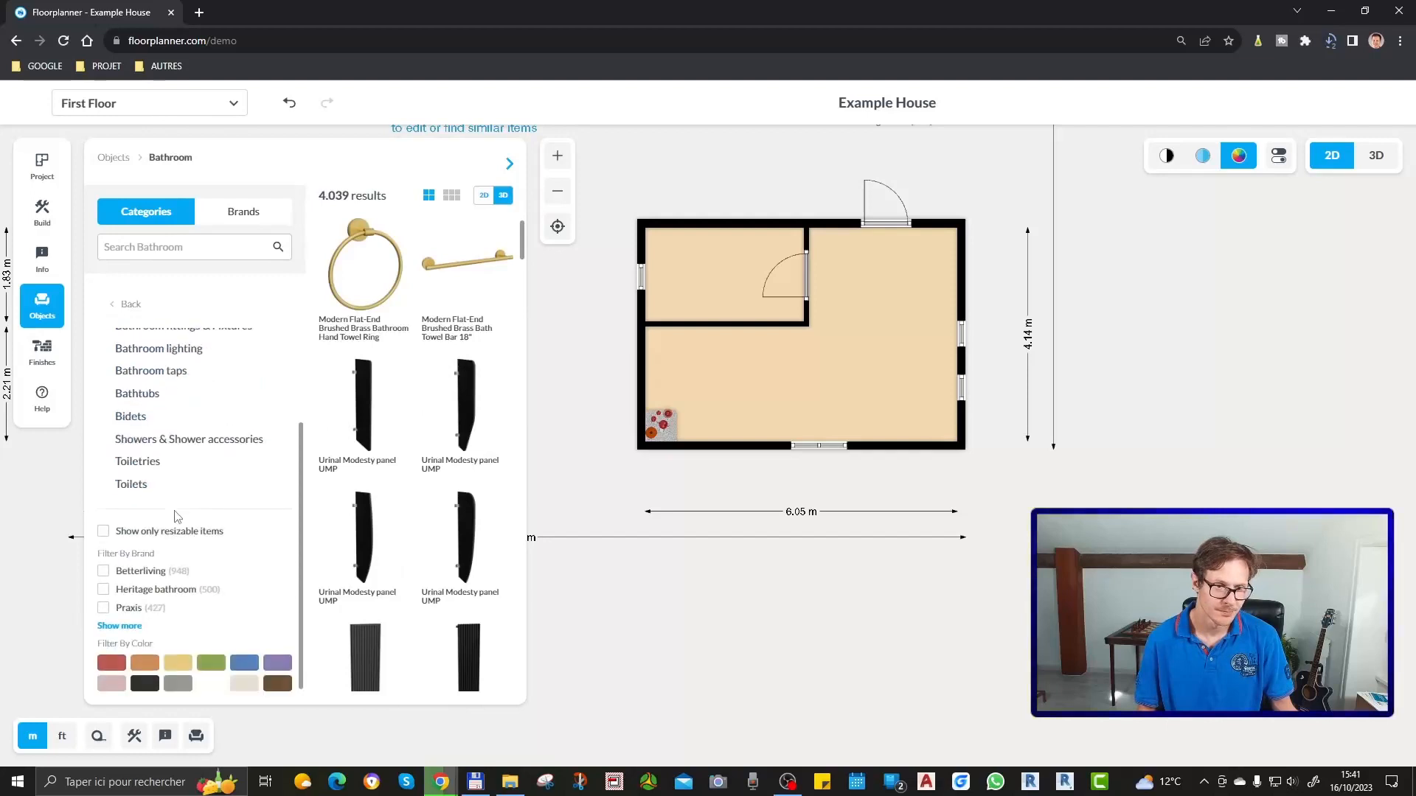
click(133, 485)
drag(441, 542, 707, 232)
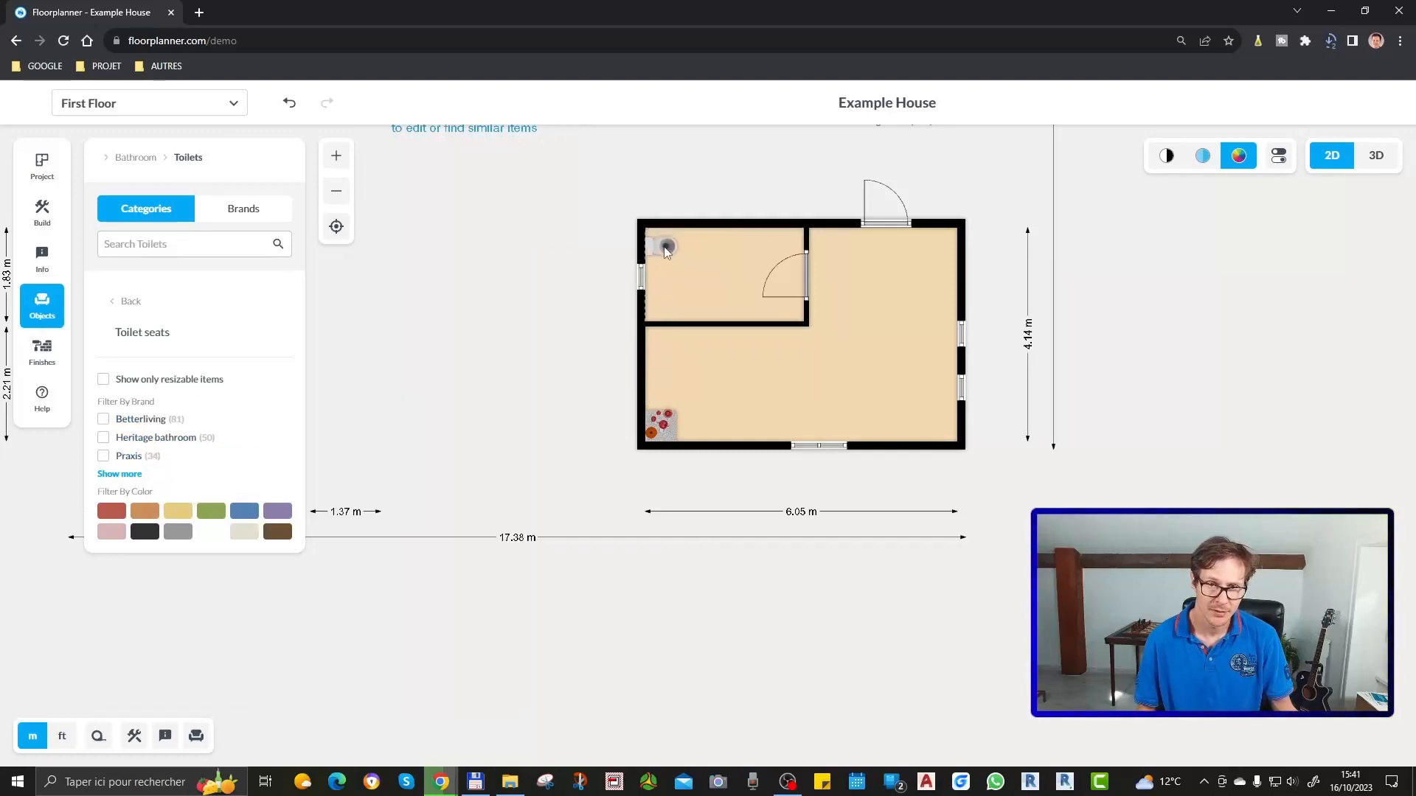
scroll(440, 522, down, 5)
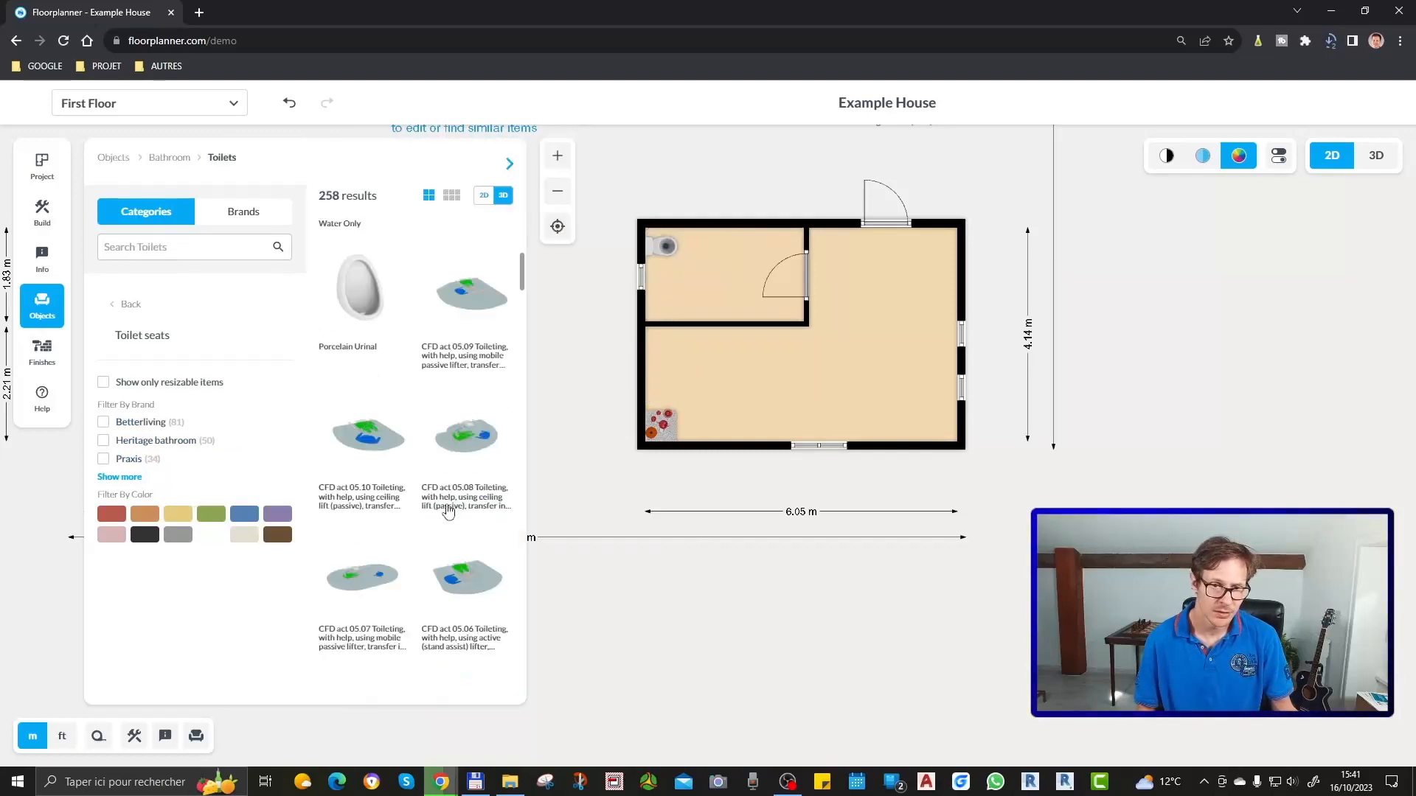
scroll(447, 512, down, 10)
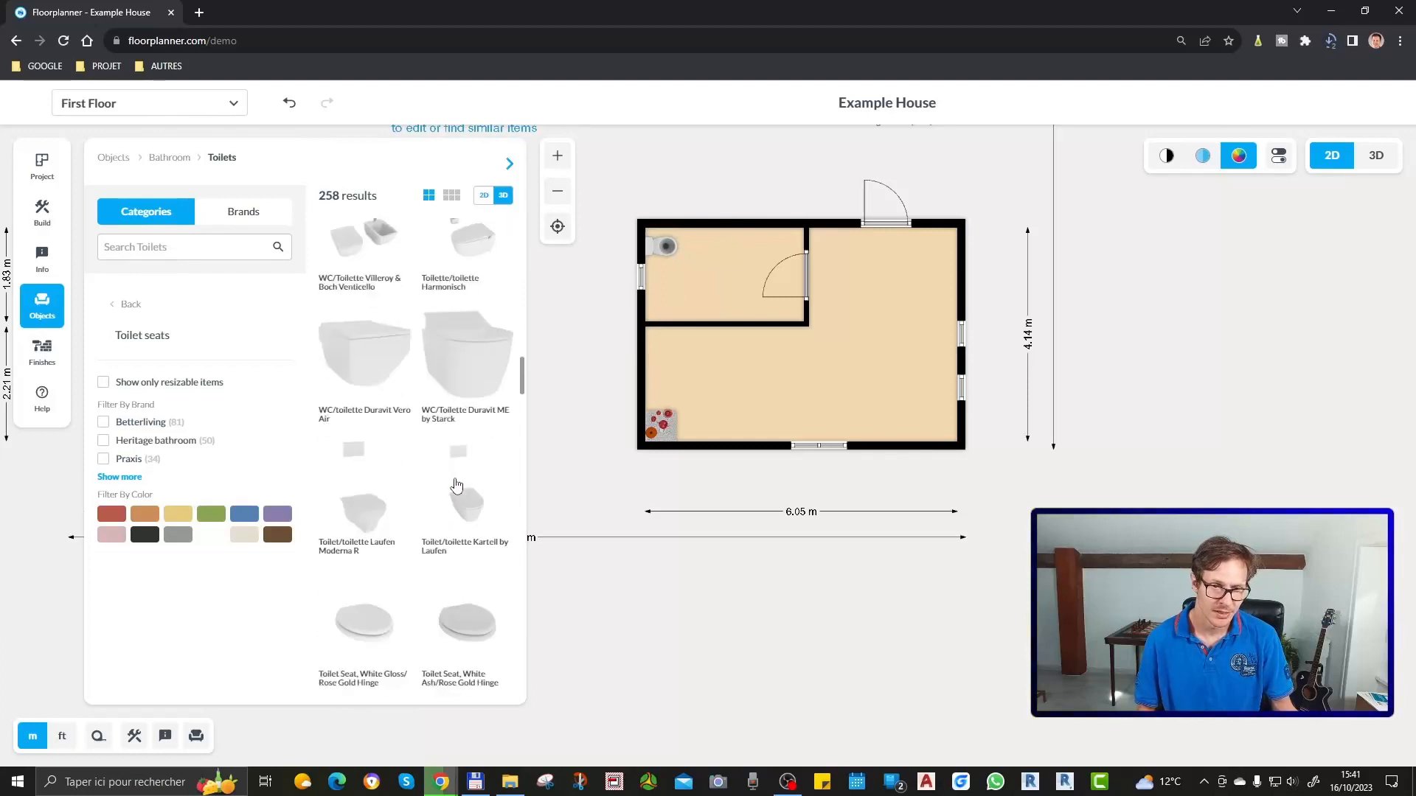
scroll(456, 487, down, 10)
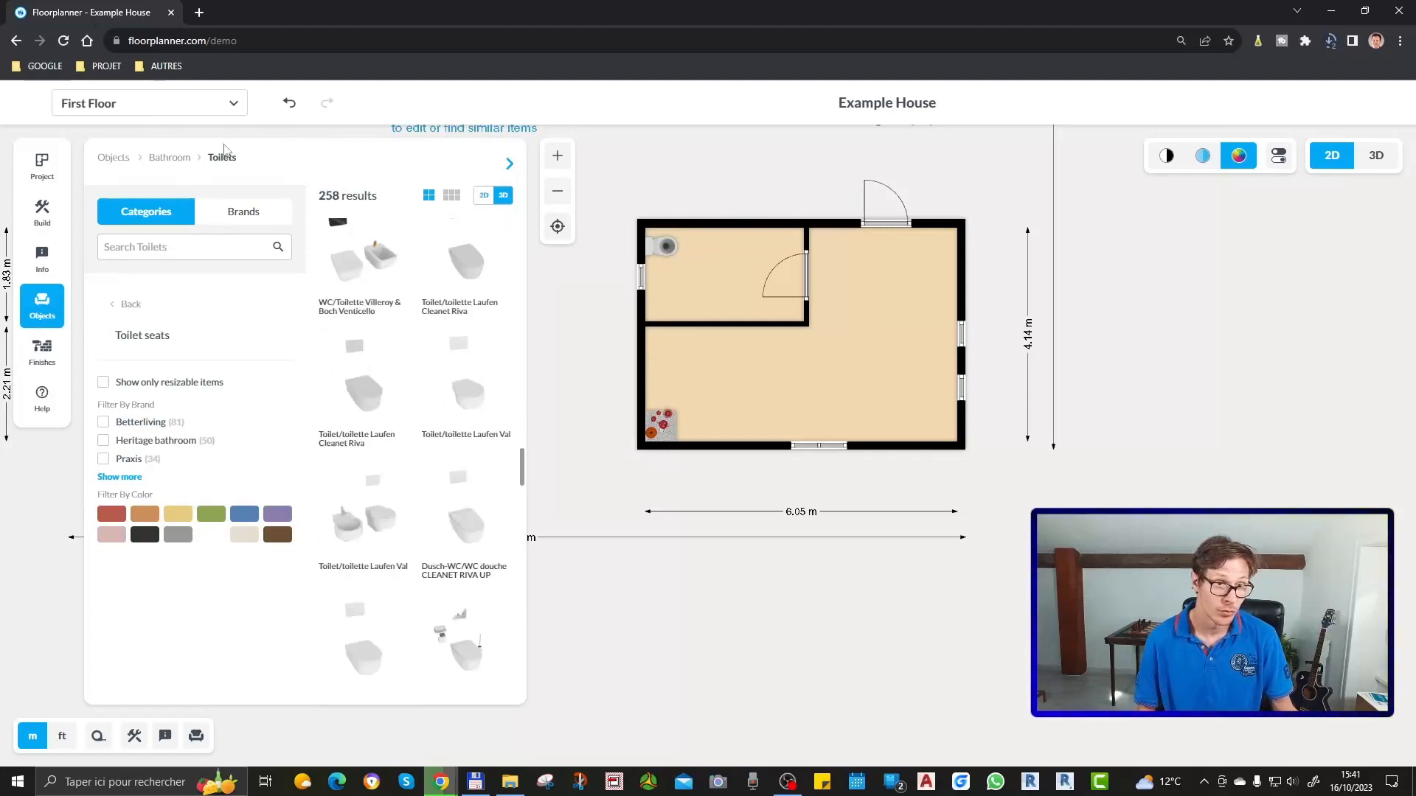
Place the Blenheim Console Basin, 2TH from the Bathroom basins category against the small room's lower partition wall
click(169, 158)
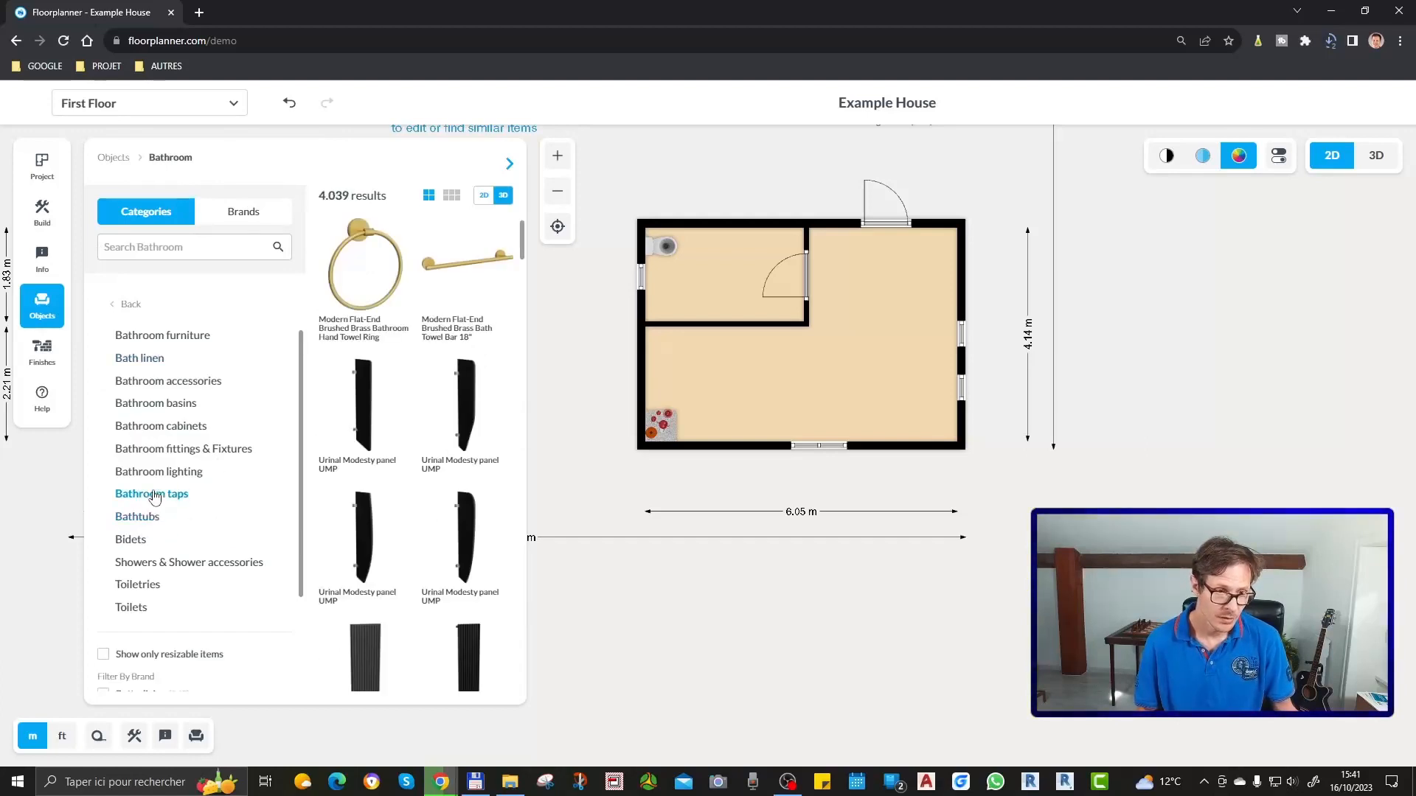
click(180, 402)
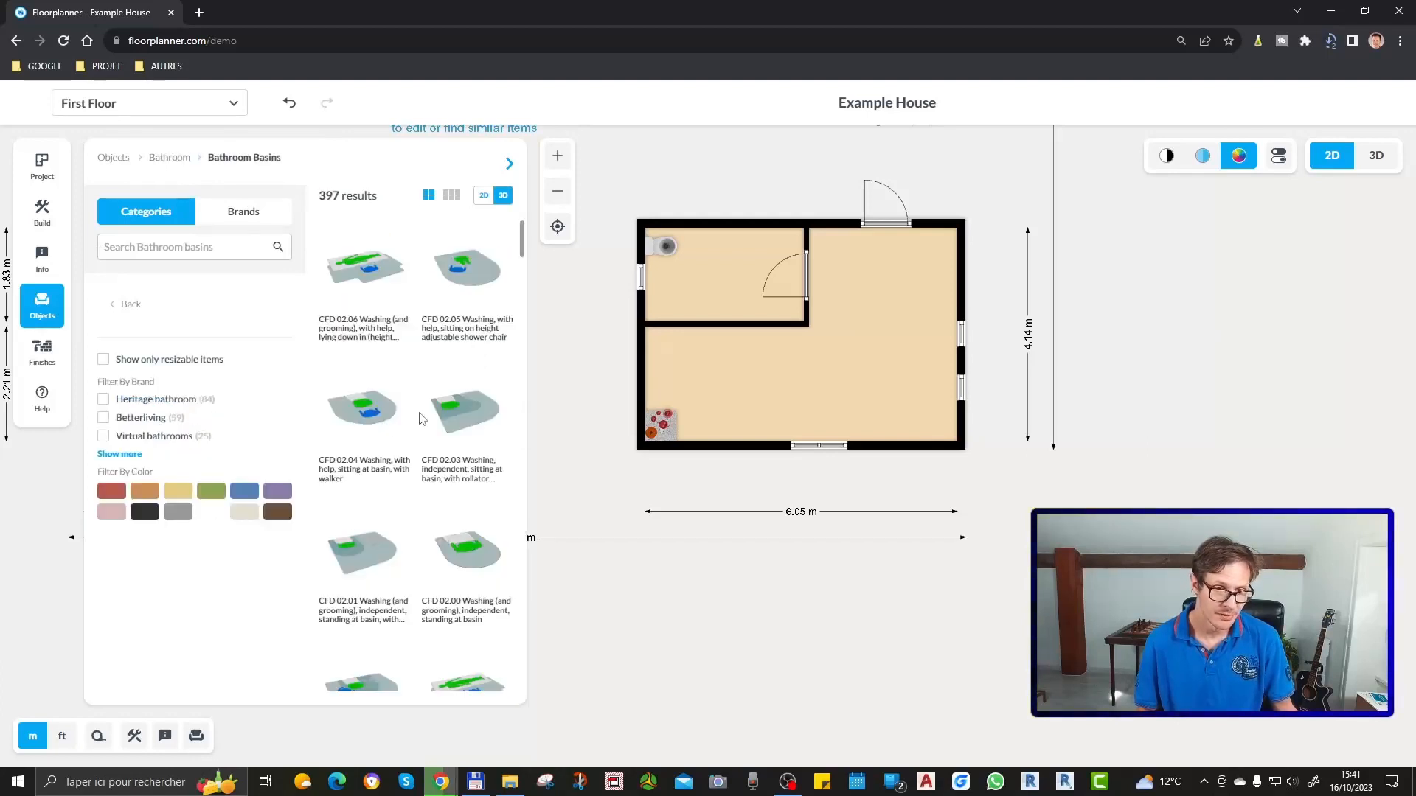
scroll(424, 418, down, 1)
scroll(408, 402, down, 5)
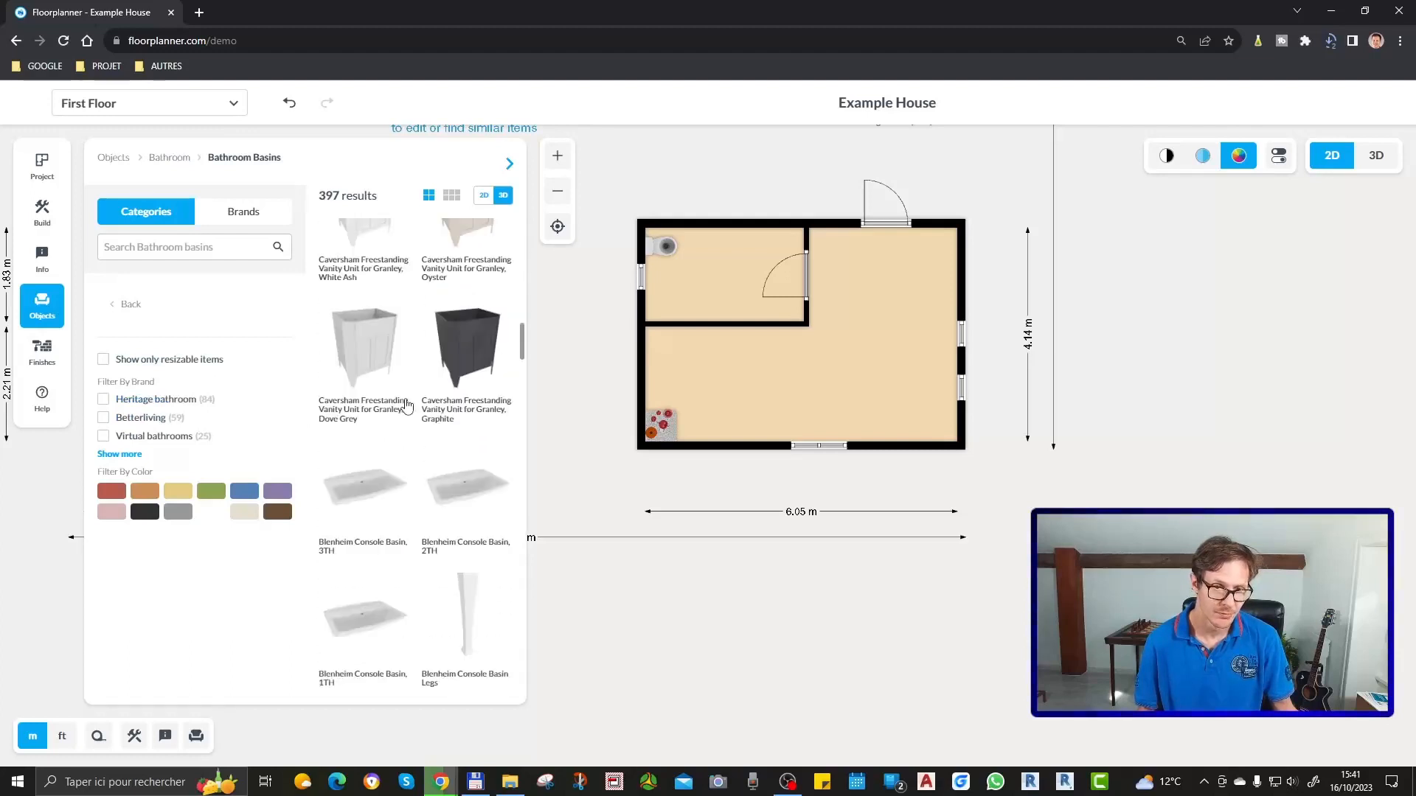
scroll(409, 428, down, 6)
scroll(413, 454, up, 3)
scroll(450, 487, up, 3)
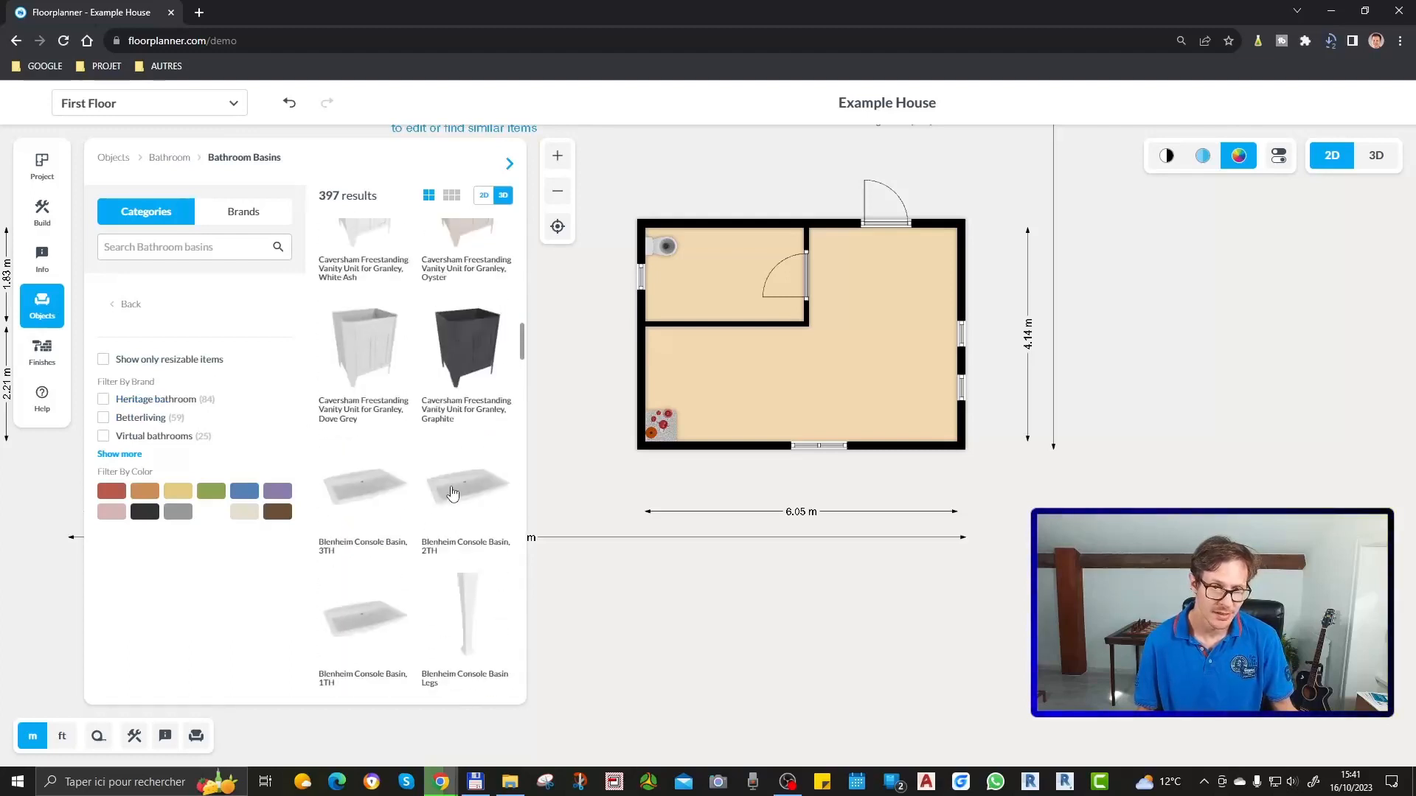
drag(464, 495, 655, 315)
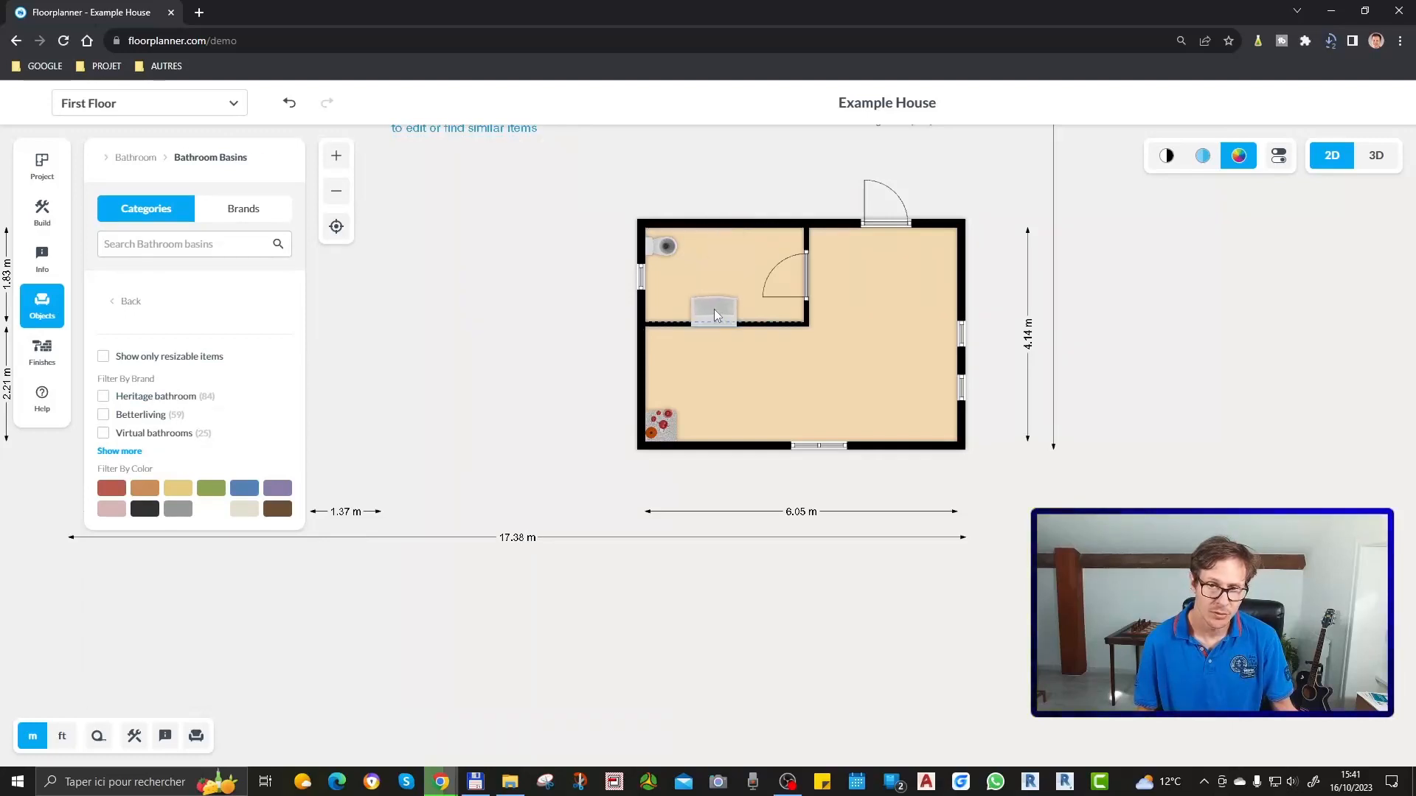
click(715, 309)
click(732, 259)
click(721, 309)
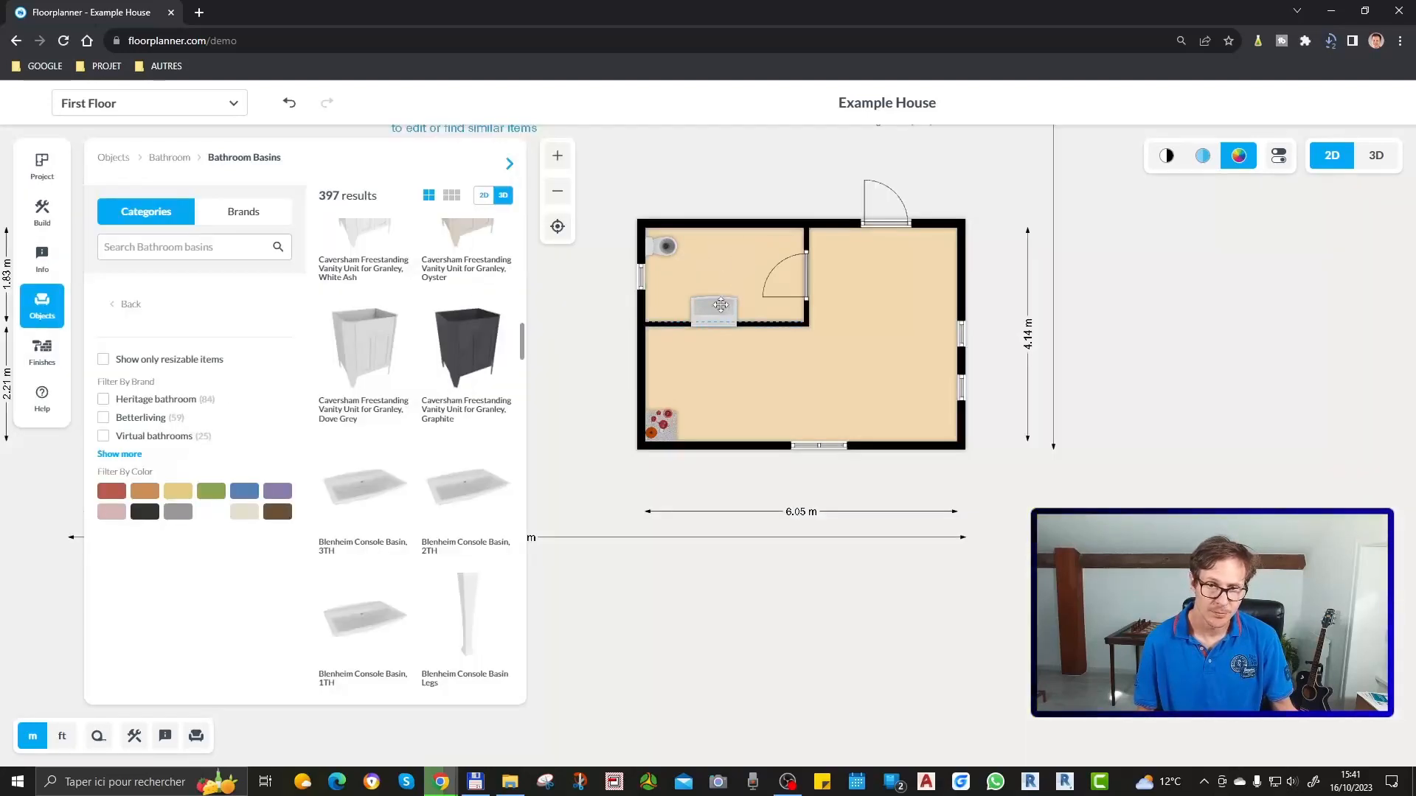
click(727, 256)
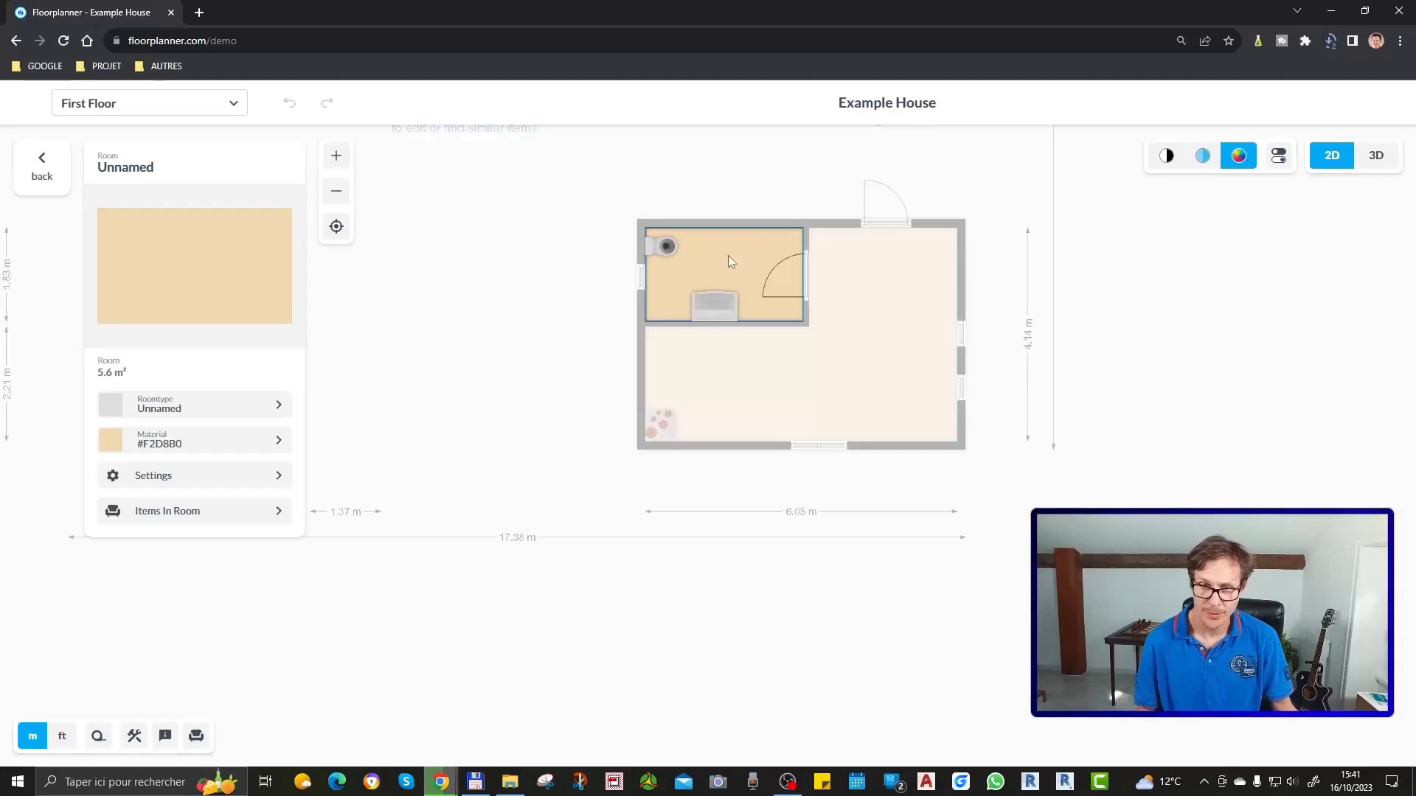
Inspect the console basin and the Porcelain WC in the new building's small room in 3D, selecting each in turn
click(1394, 156)
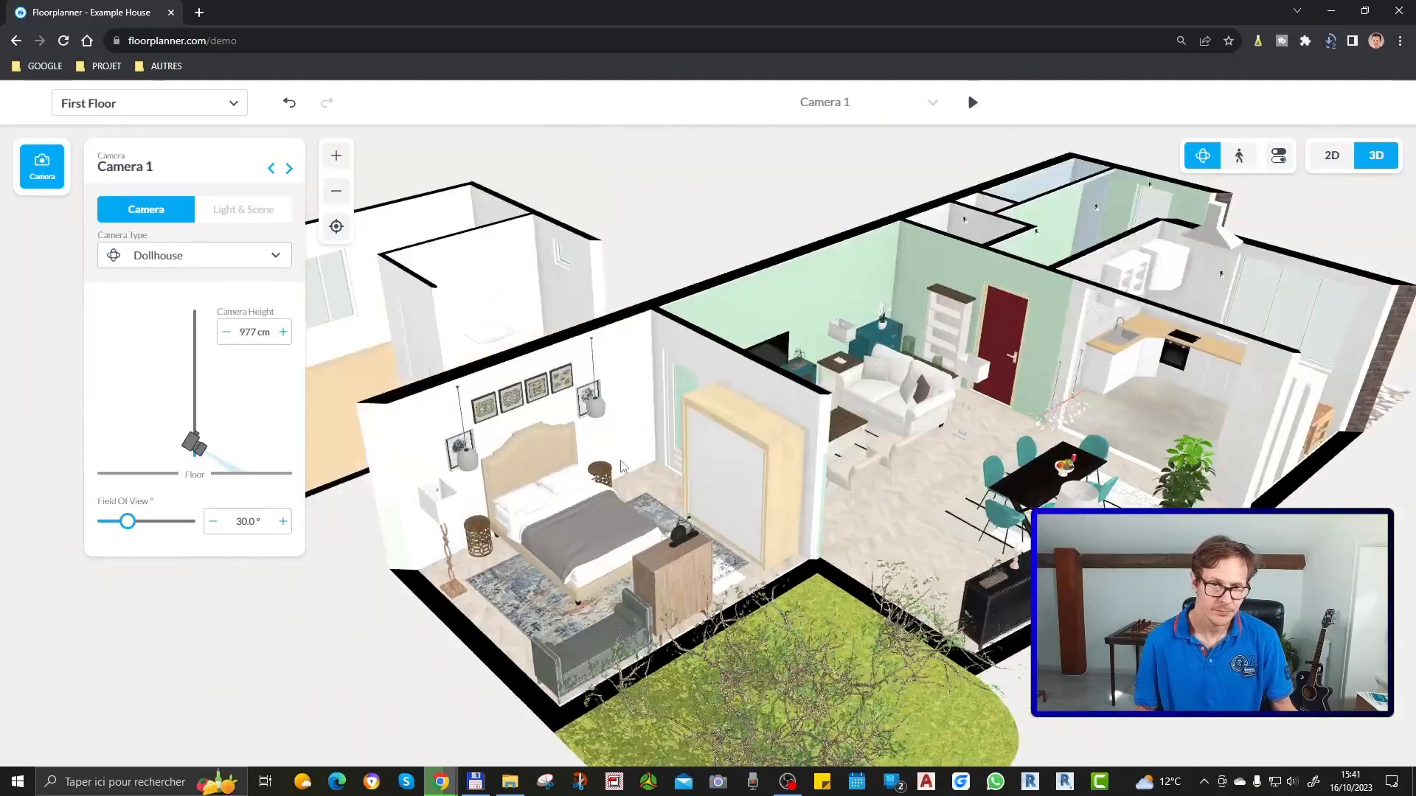
click(440, 298)
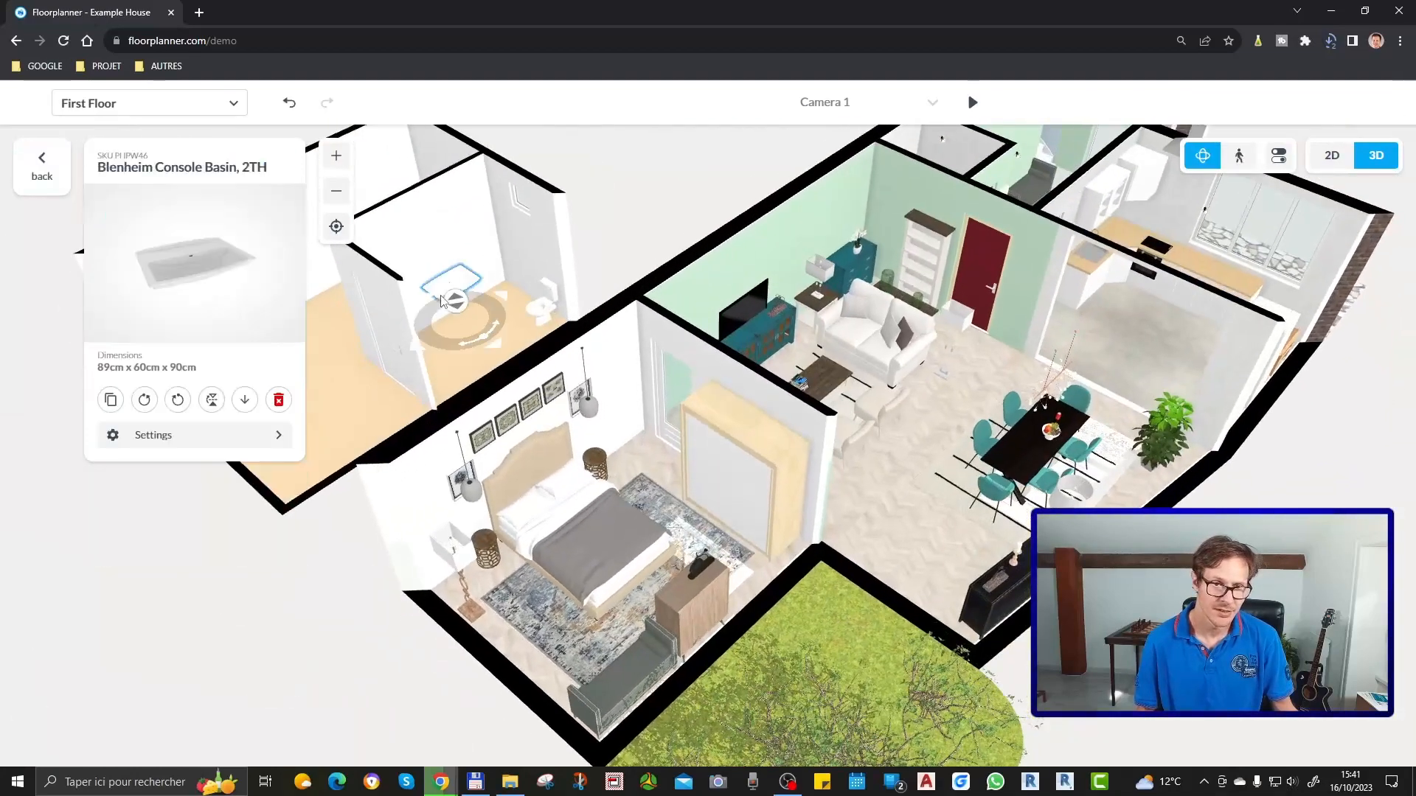
click(537, 306)
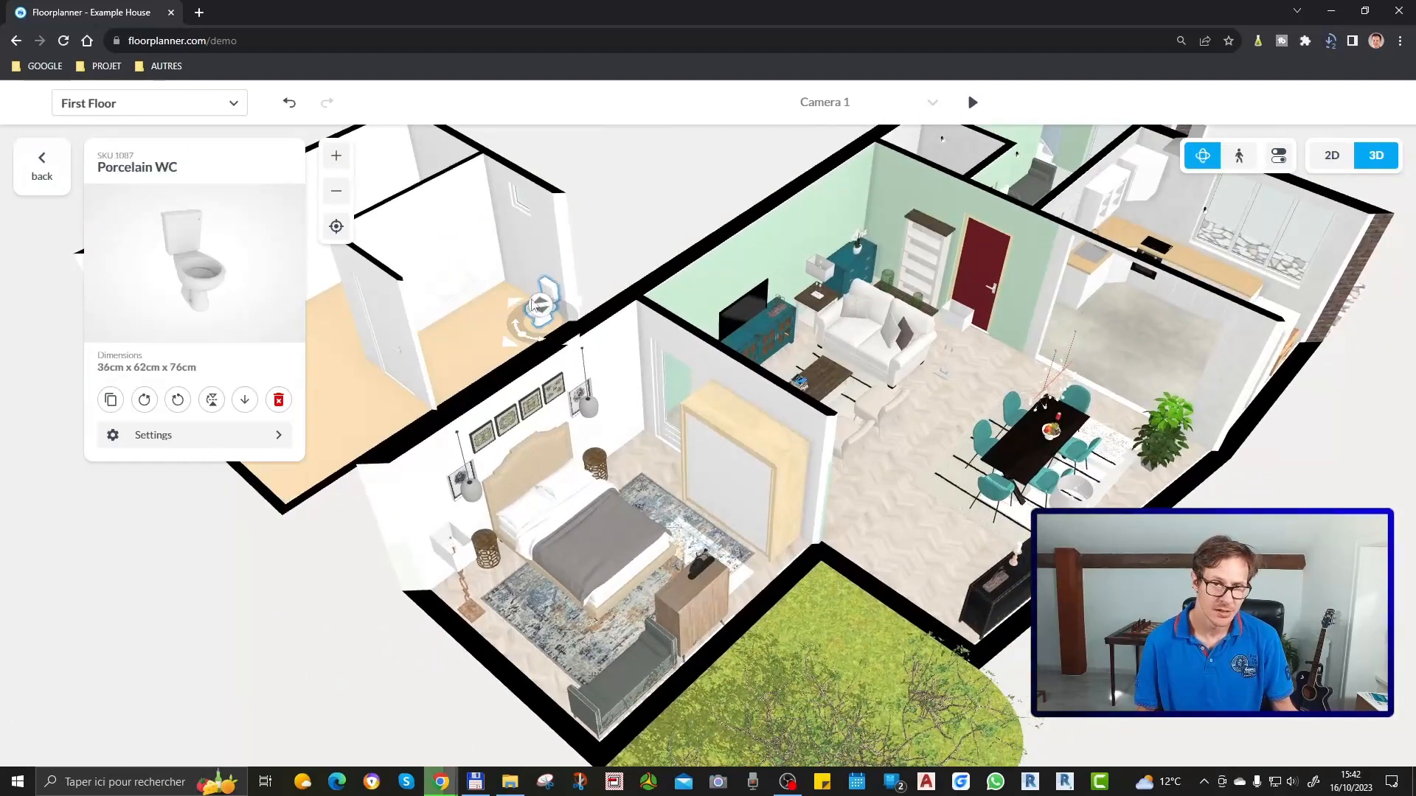
click(446, 289)
click(525, 302)
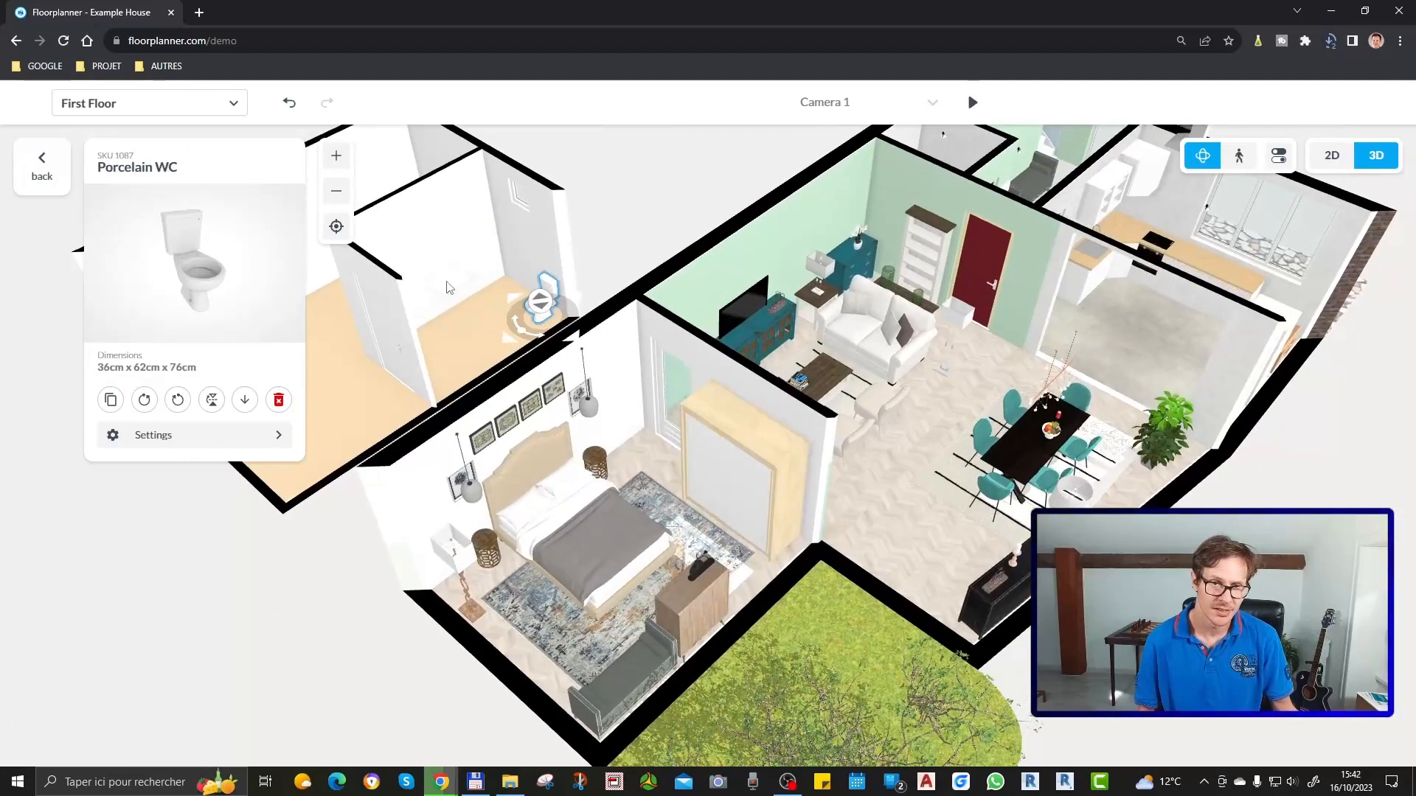
click(446, 287)
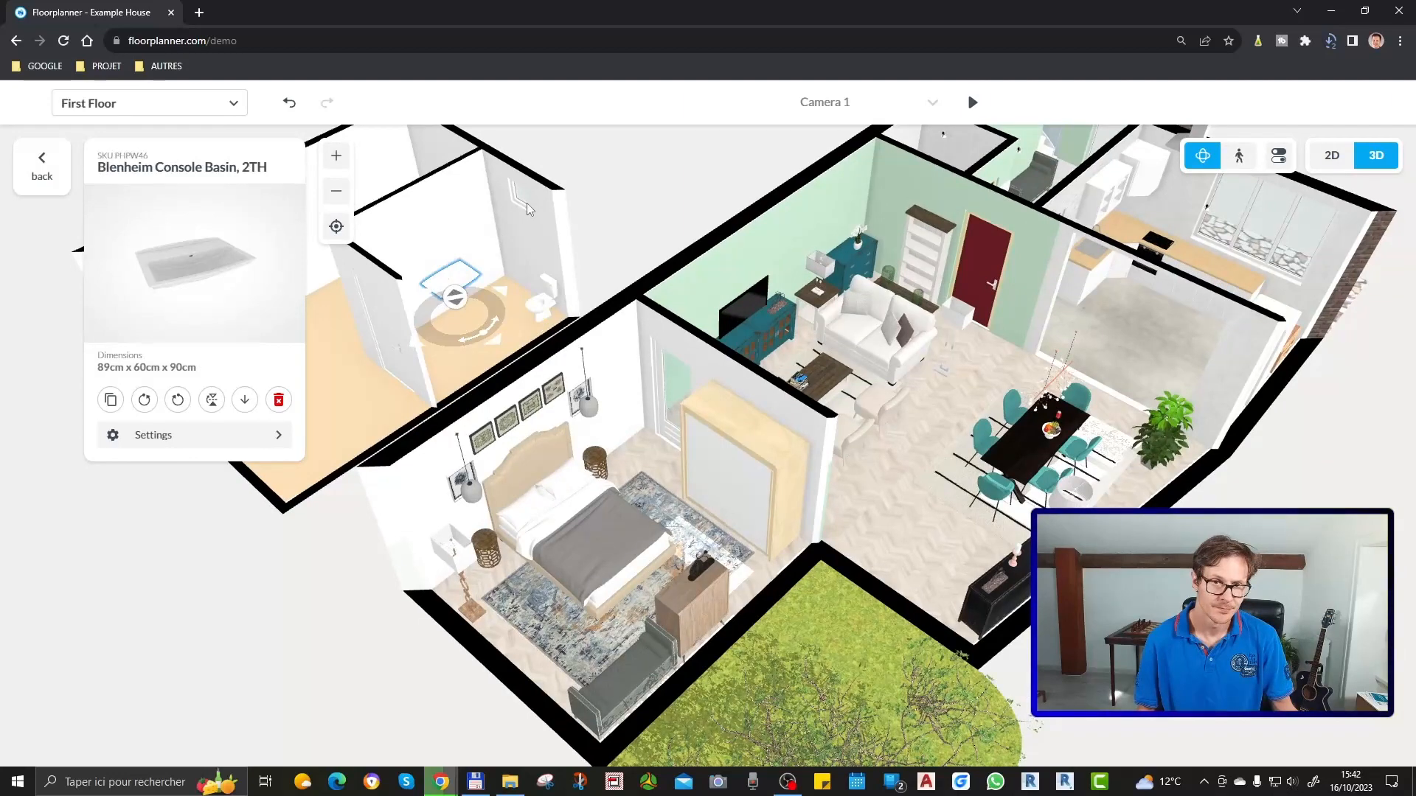
click(603, 203)
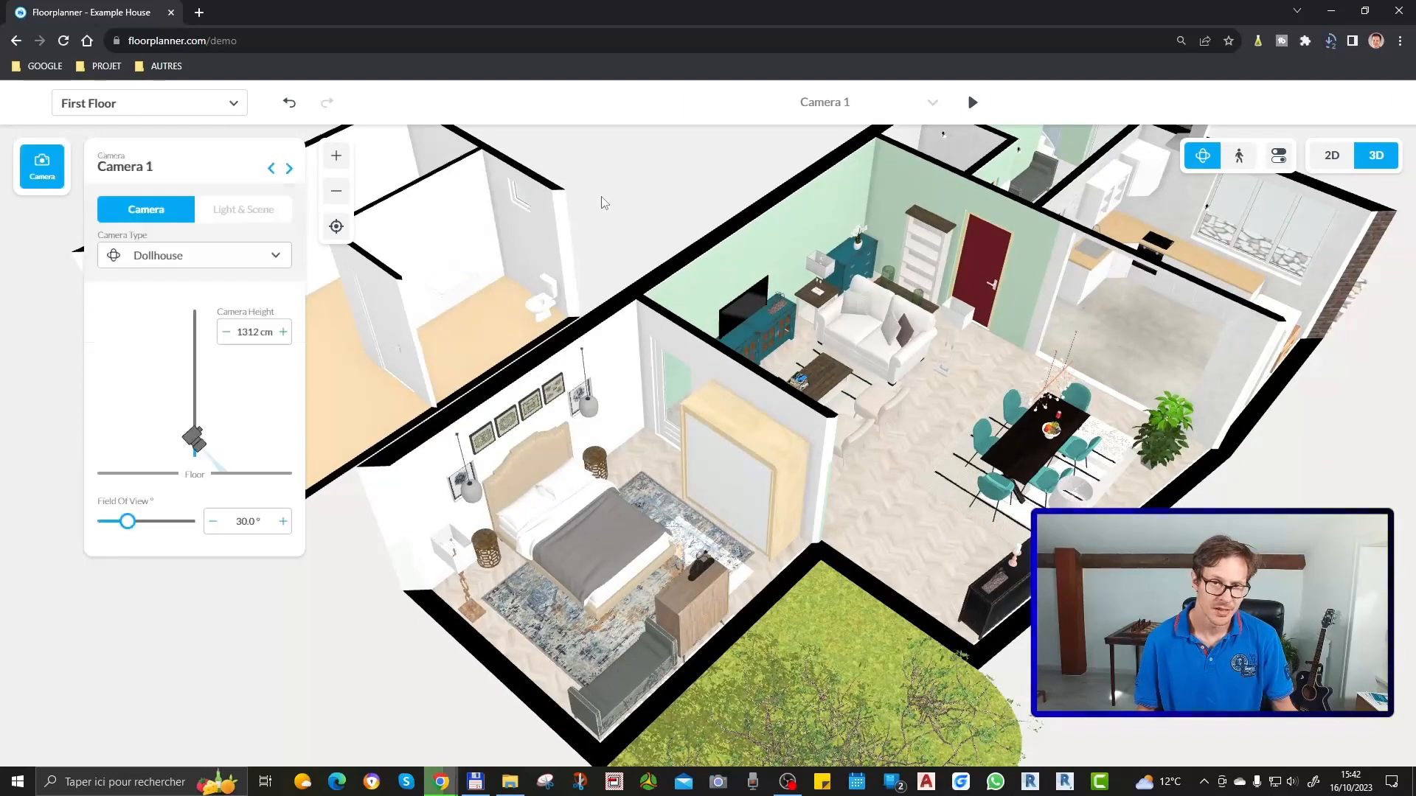
Apply the stone material Brick Large Blocks 0026 to the floor of the new building's large L-shaped room in 2D
click(1333, 157)
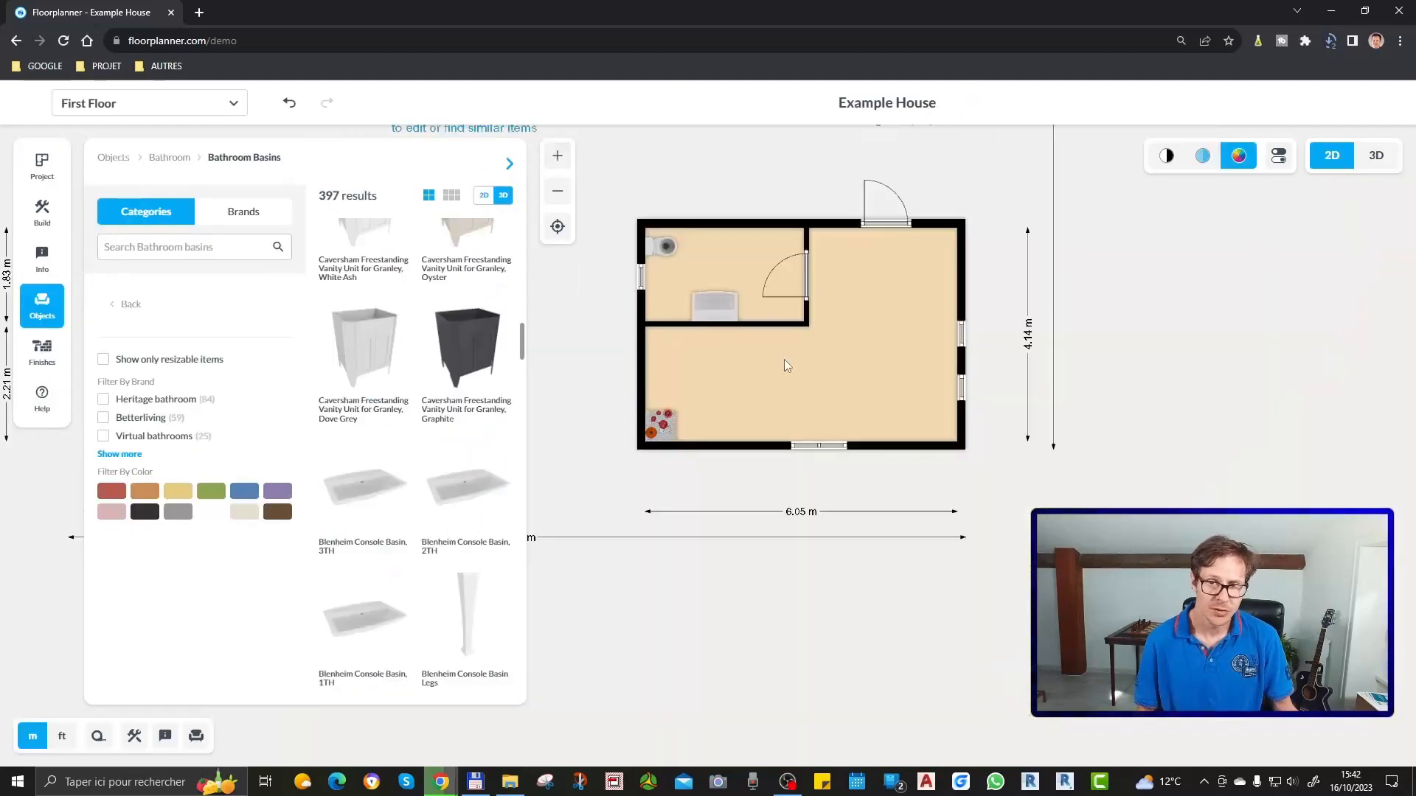
click(44, 351)
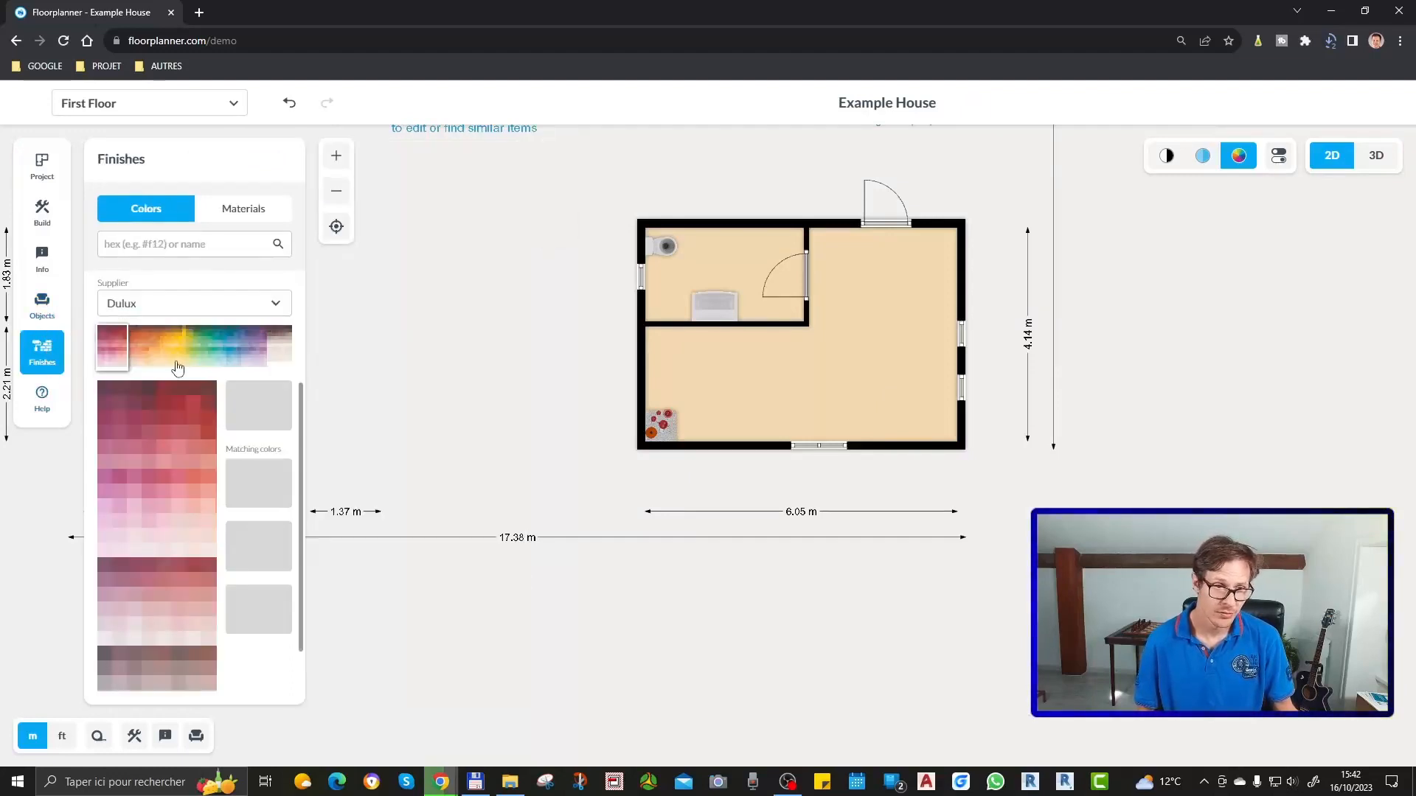
click(154, 310)
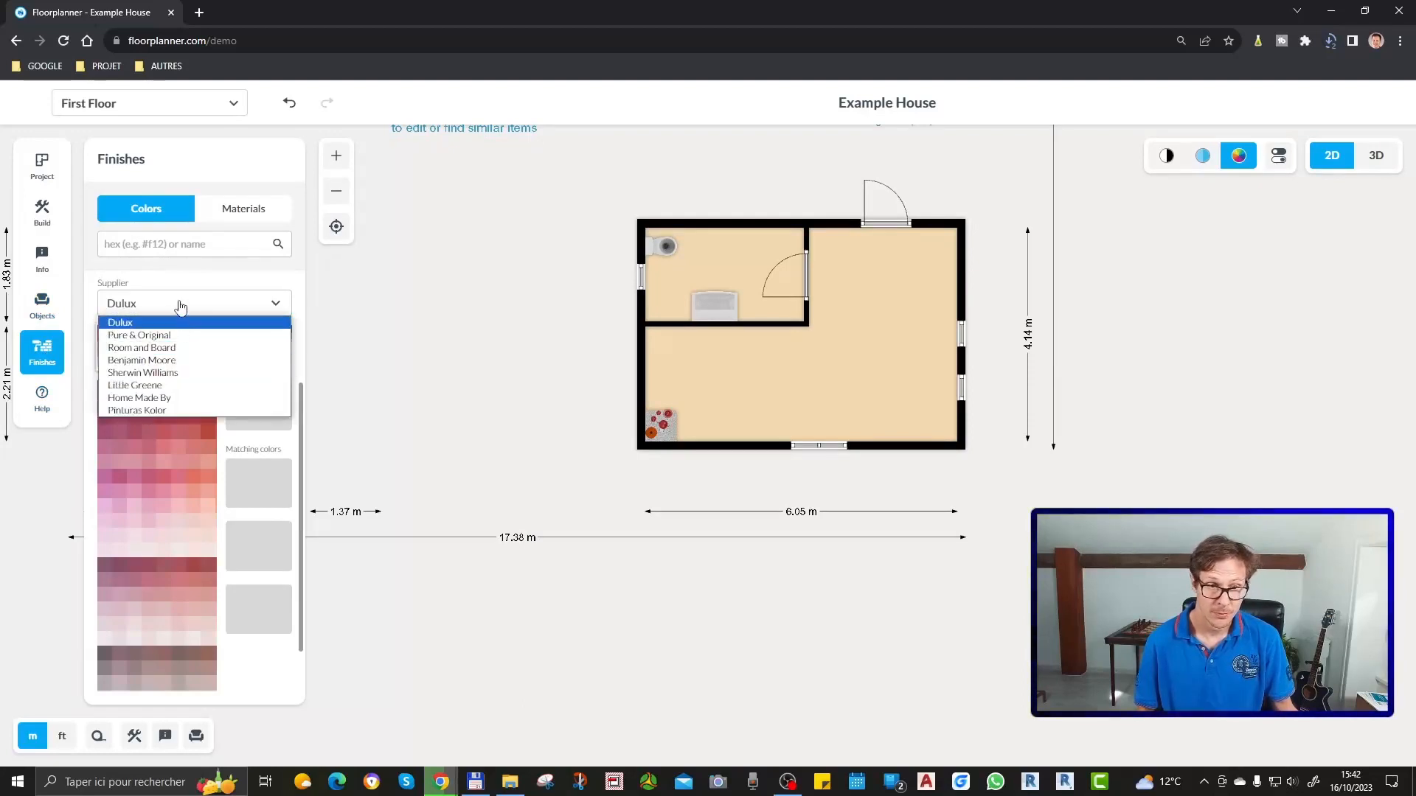
click(249, 212)
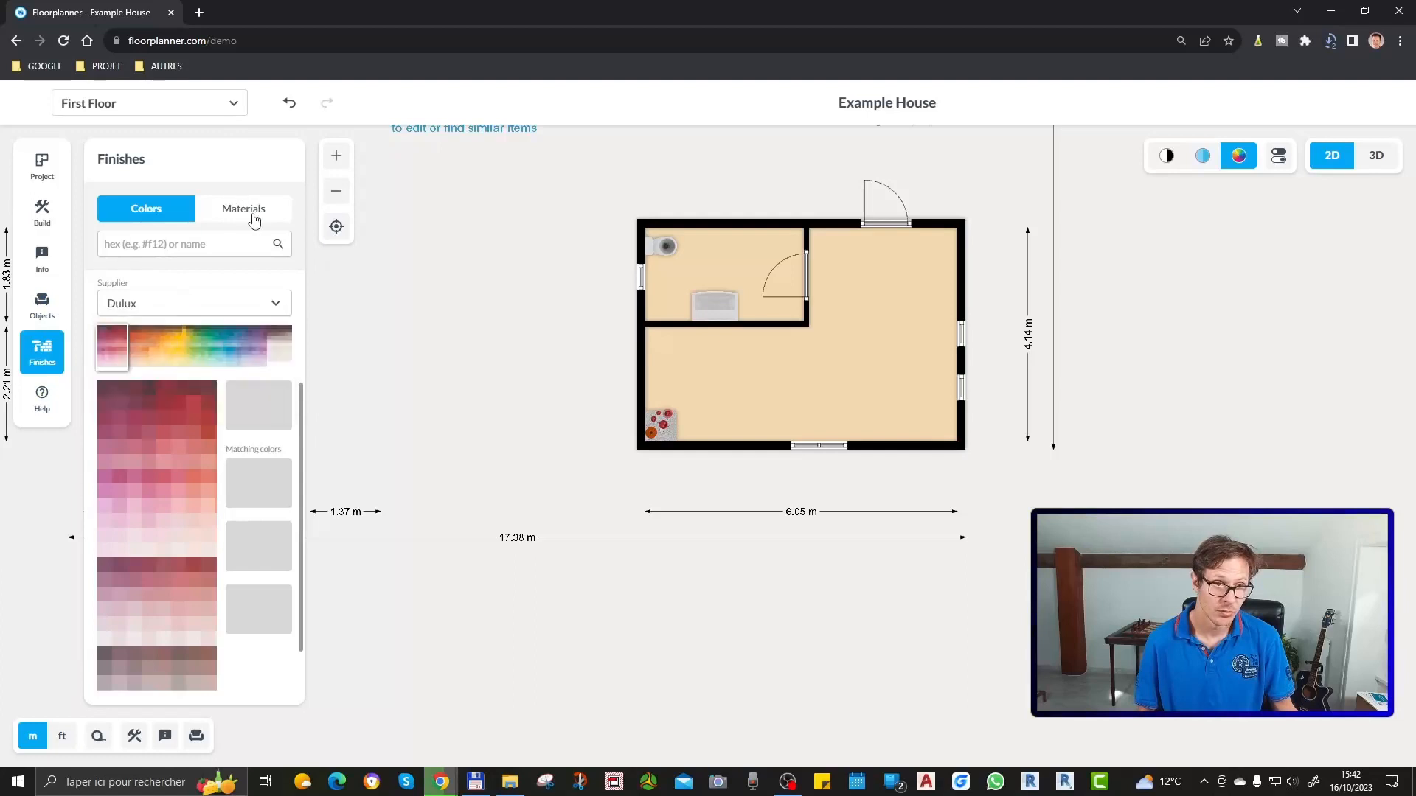
click(254, 219)
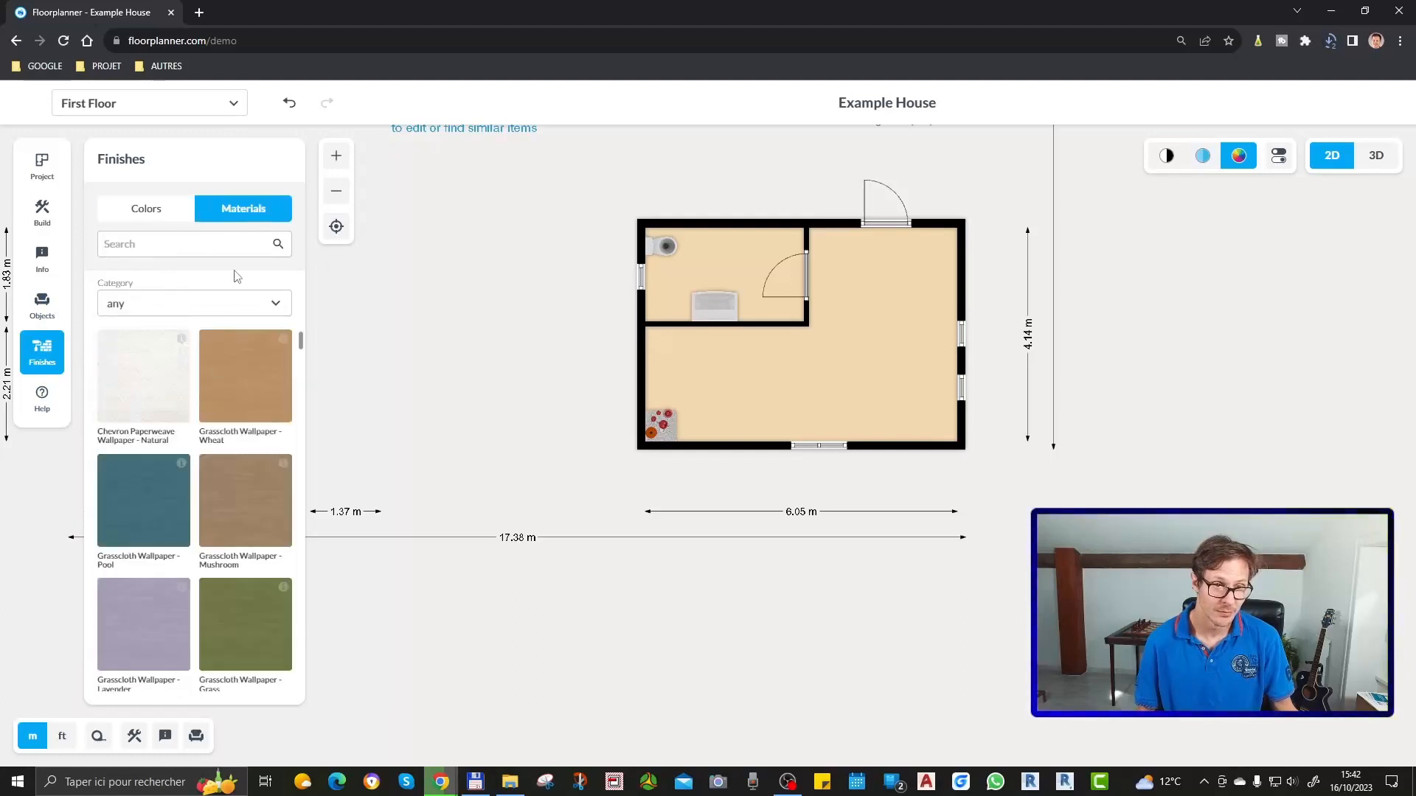
click(137, 305)
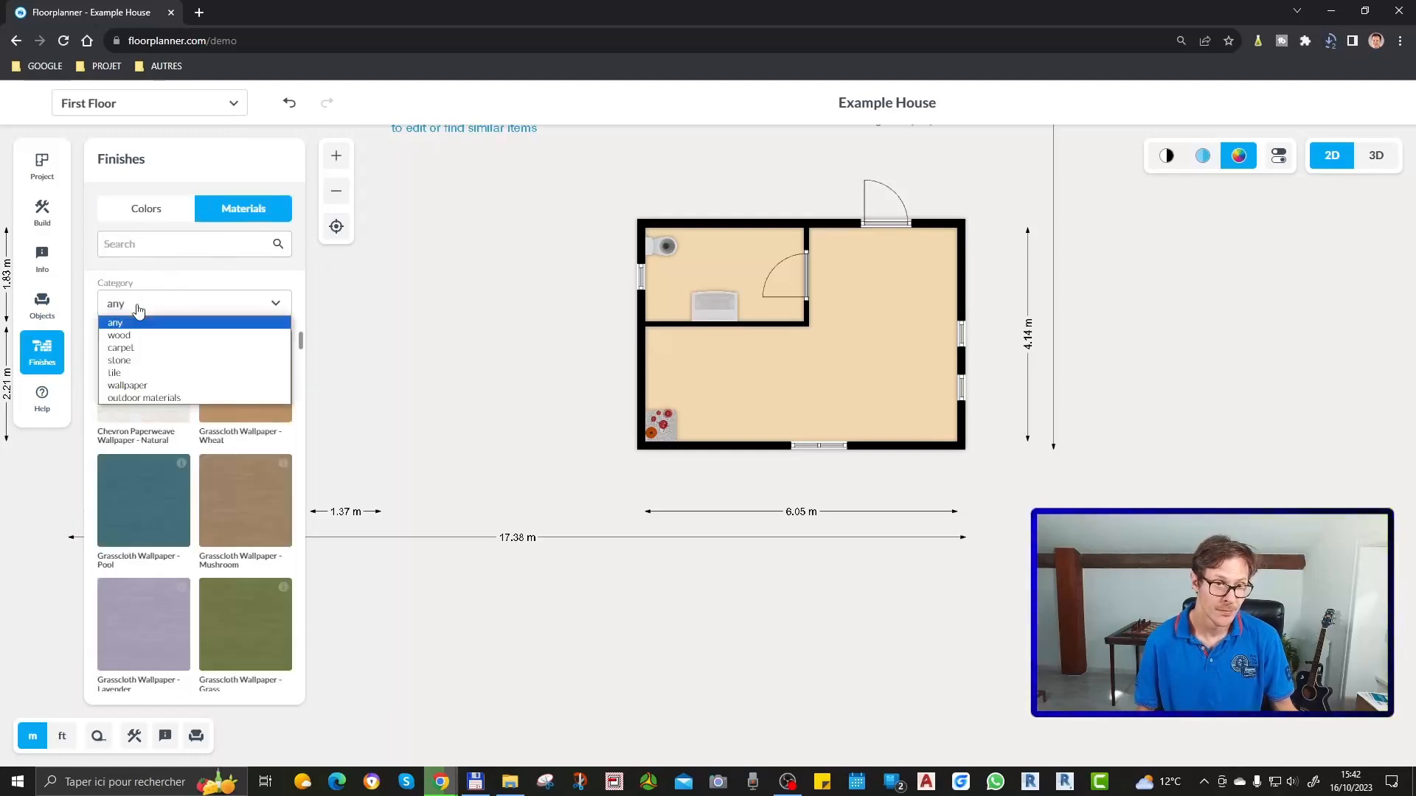
click(151, 360)
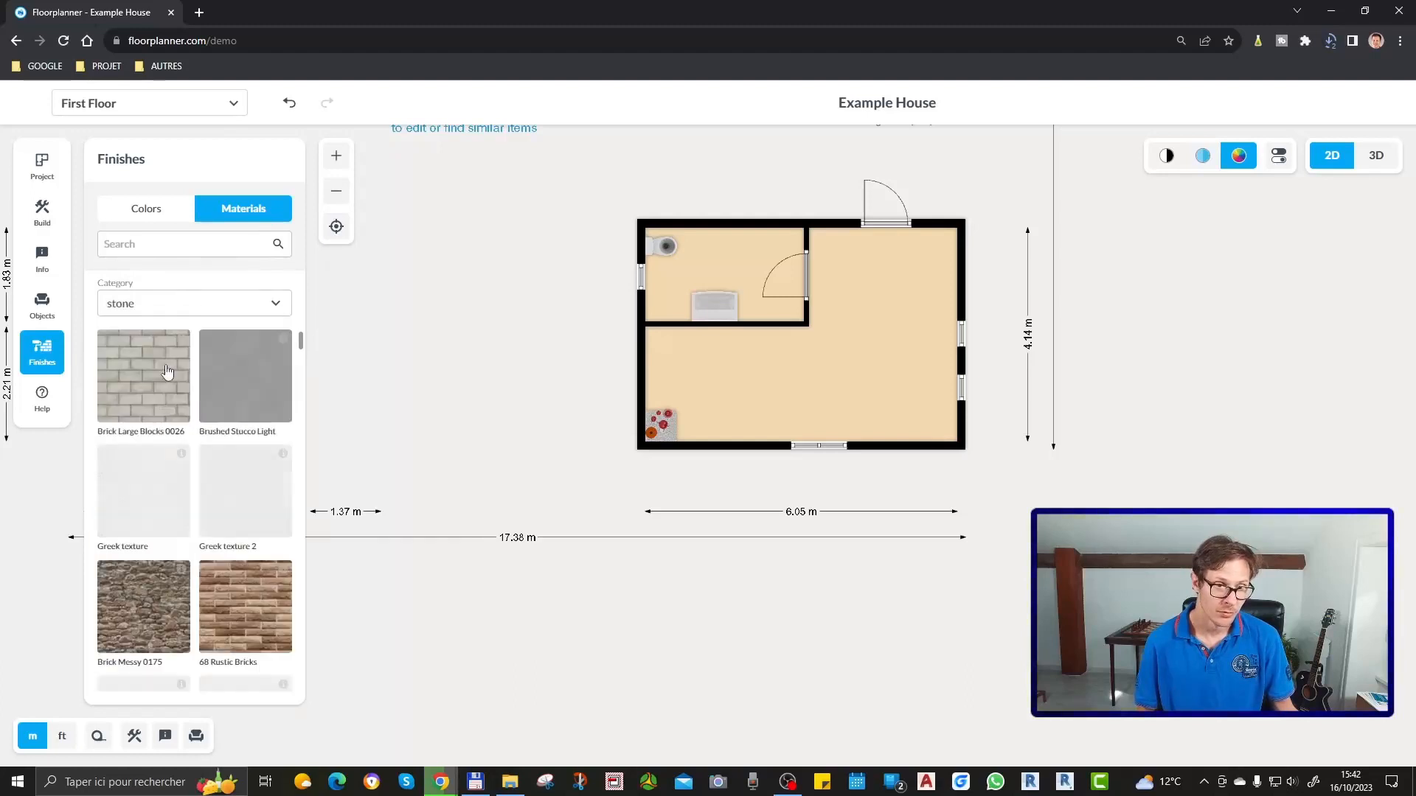
drag(168, 382, 928, 304)
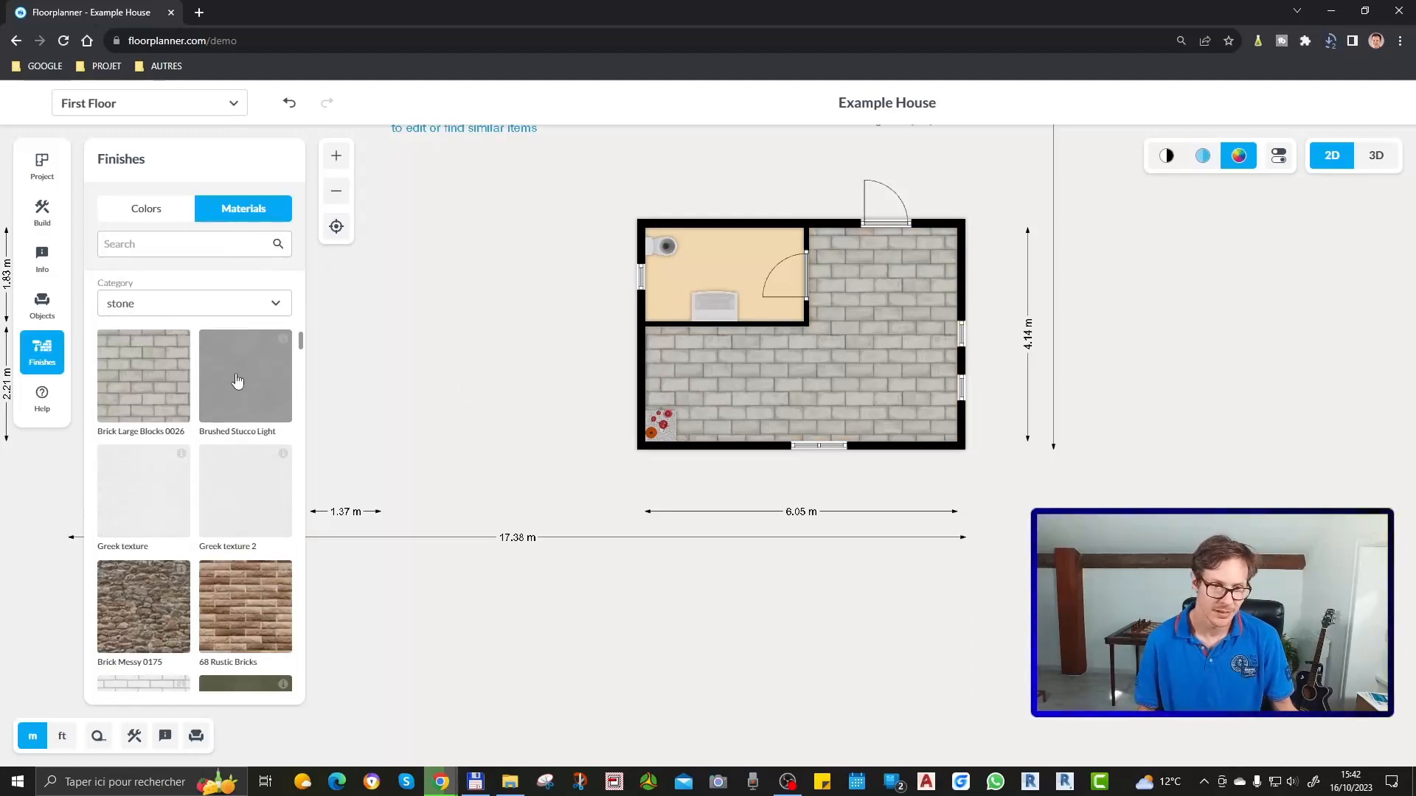
Apply the stone material Greek texture to the large L-shaped room's floor and Greek texture 2 to the small room's floor
scroll(228, 585, down, 5)
scroll(226, 541, up, 4)
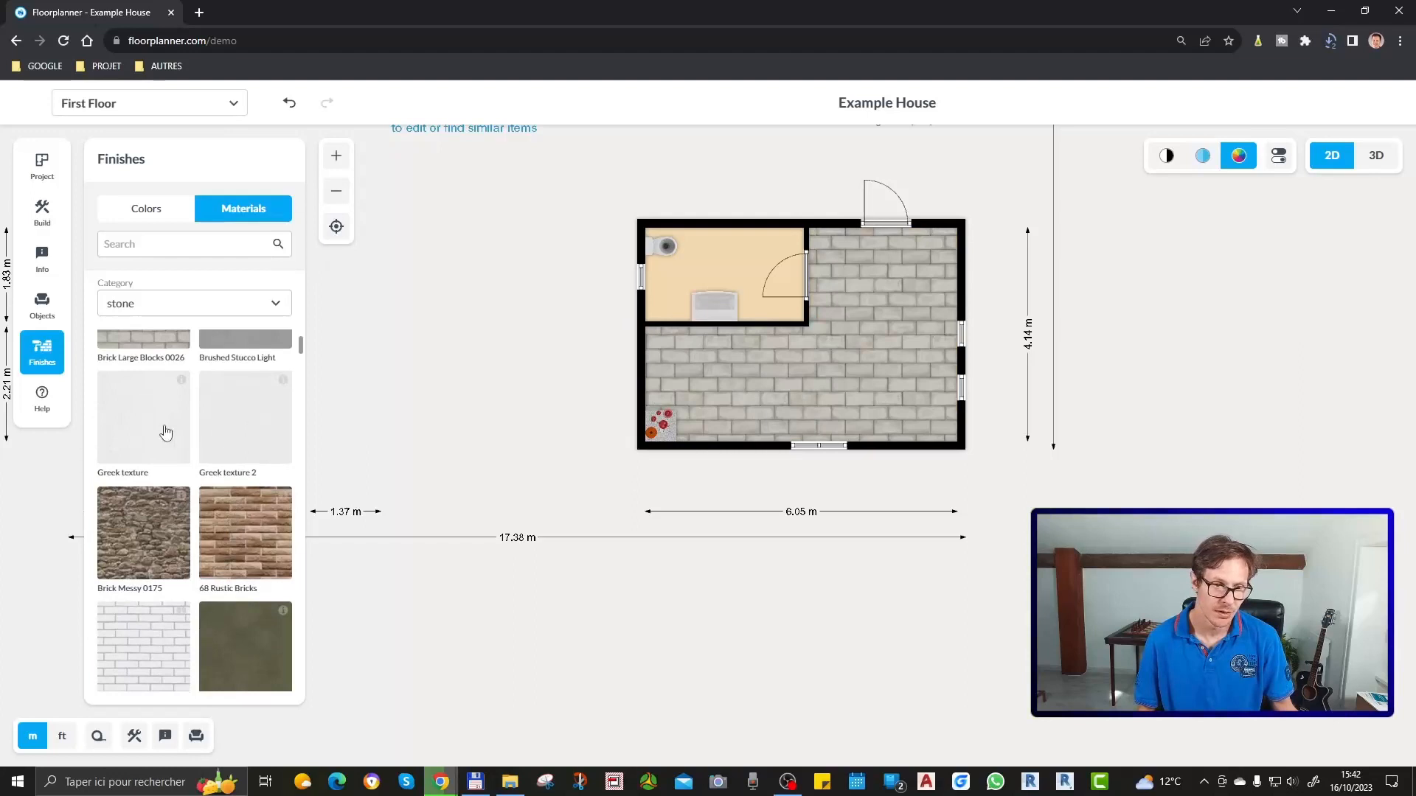
drag(166, 433, 874, 367)
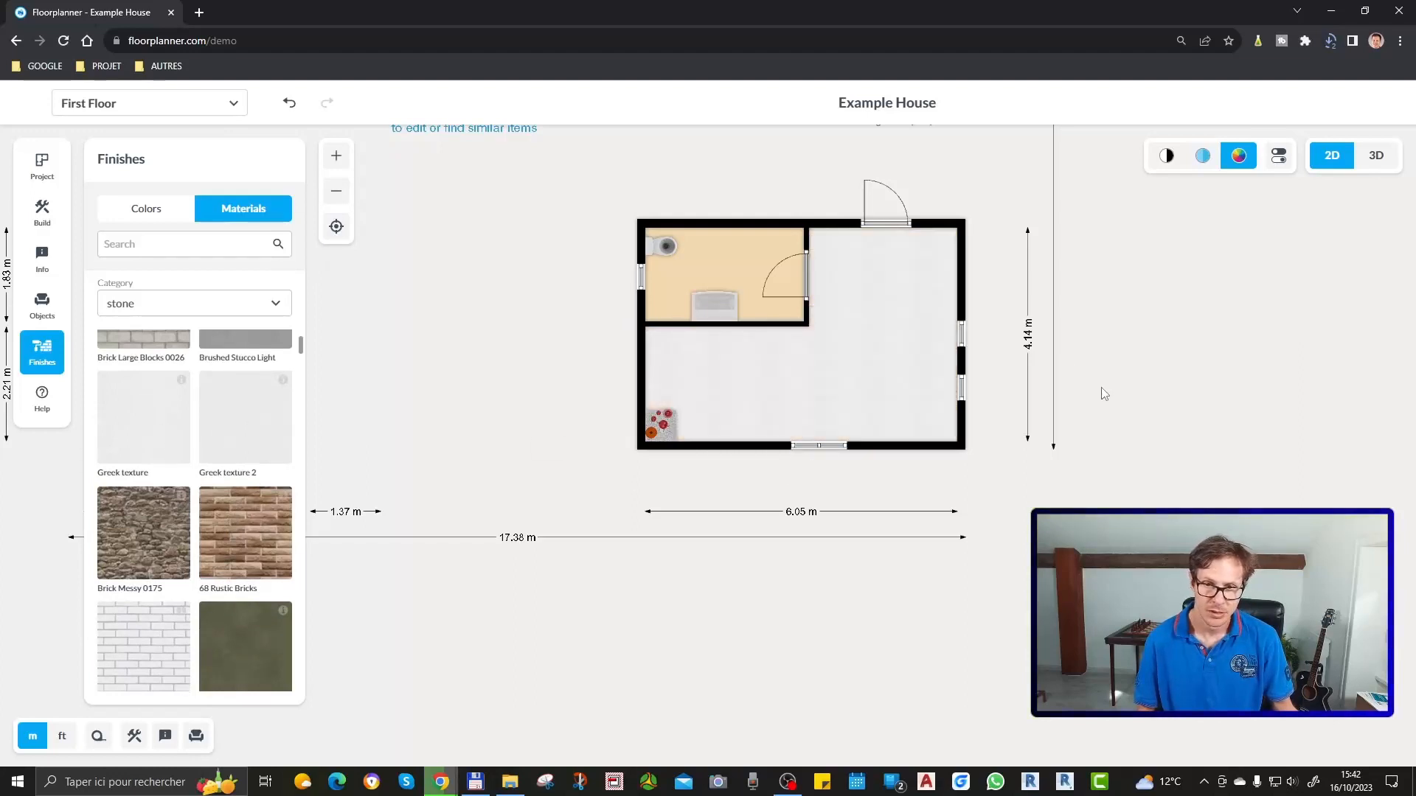
drag(269, 441, 776, 267)
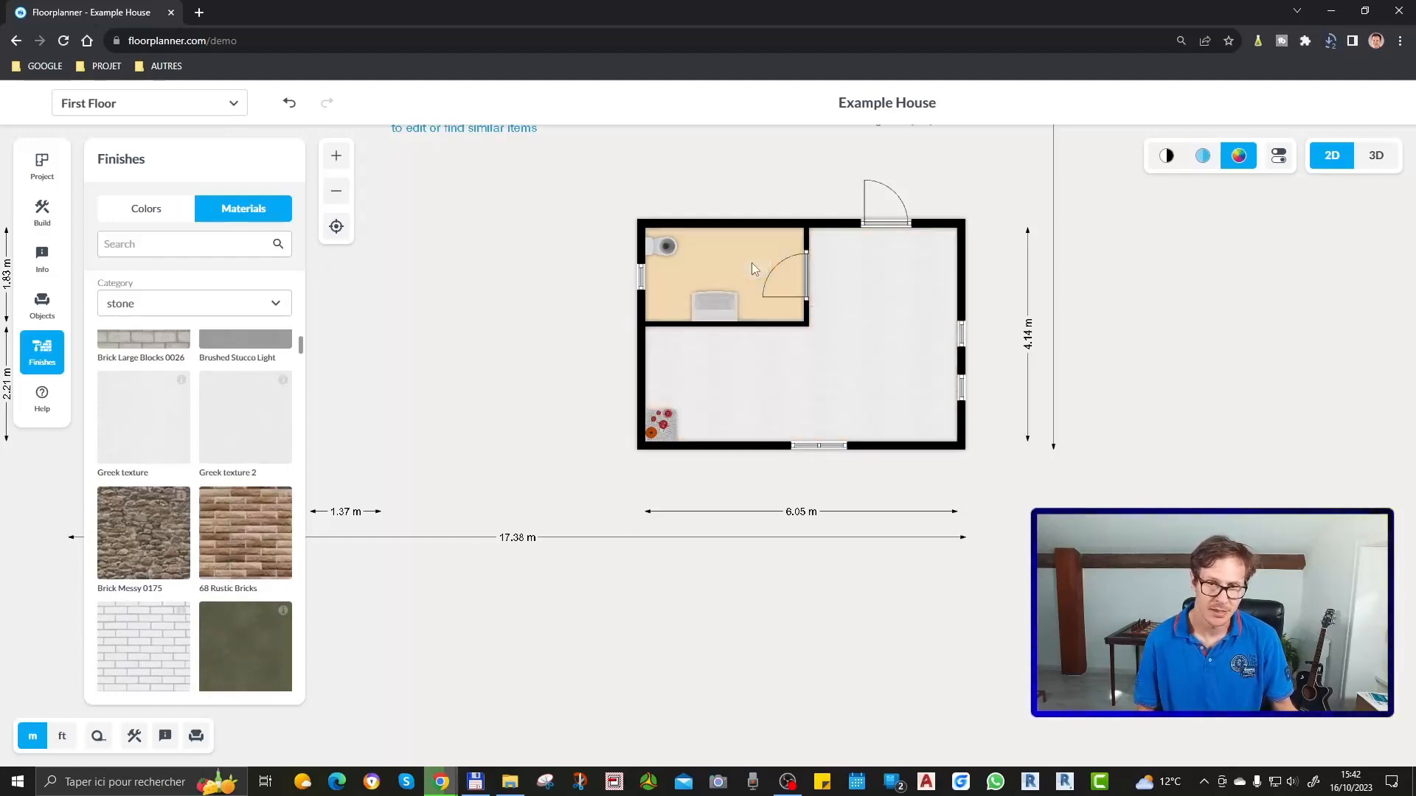
Try to apply Brick Large Blocks 0026 directly onto the large room's outer wall with two windows, and check the new building in 3D
click(1376, 155)
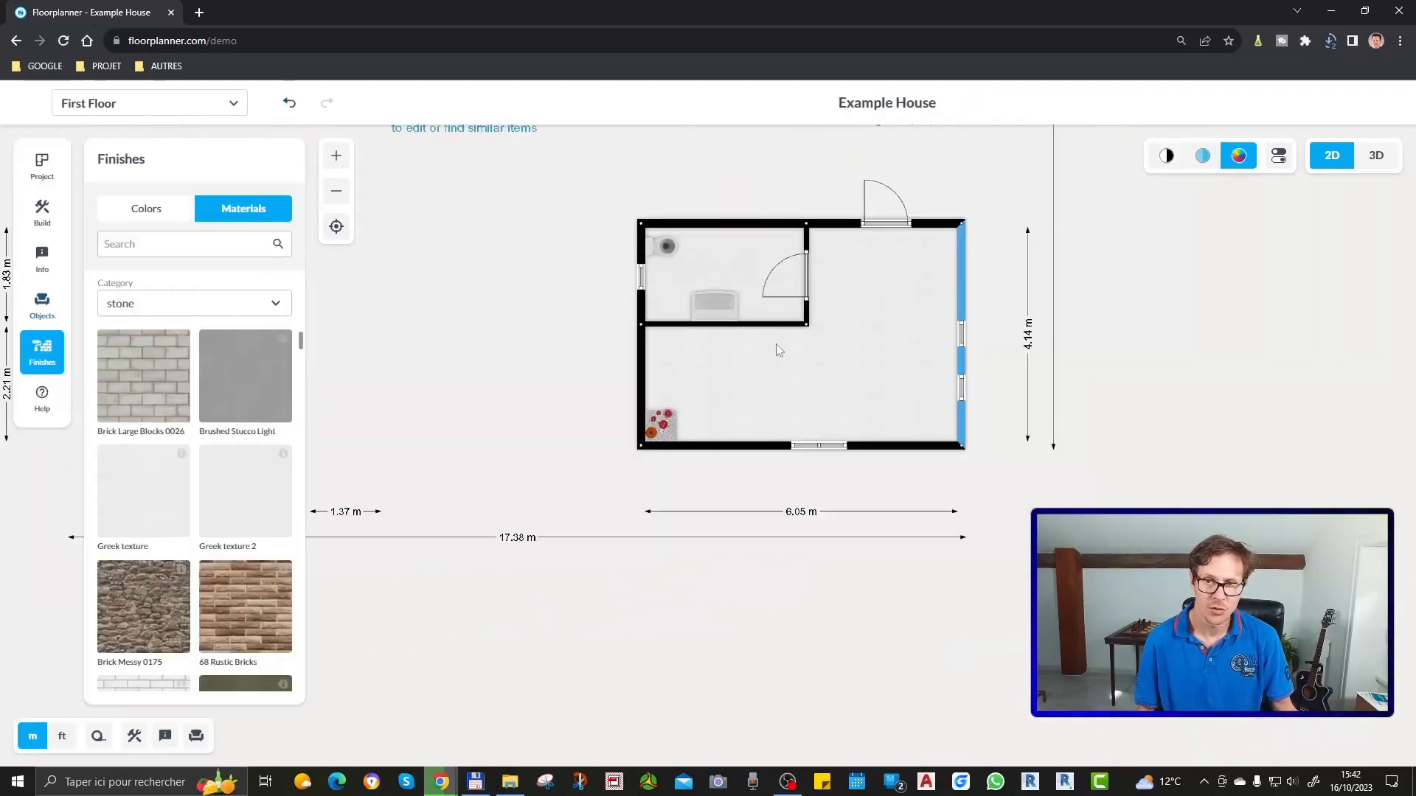
click(1376, 155)
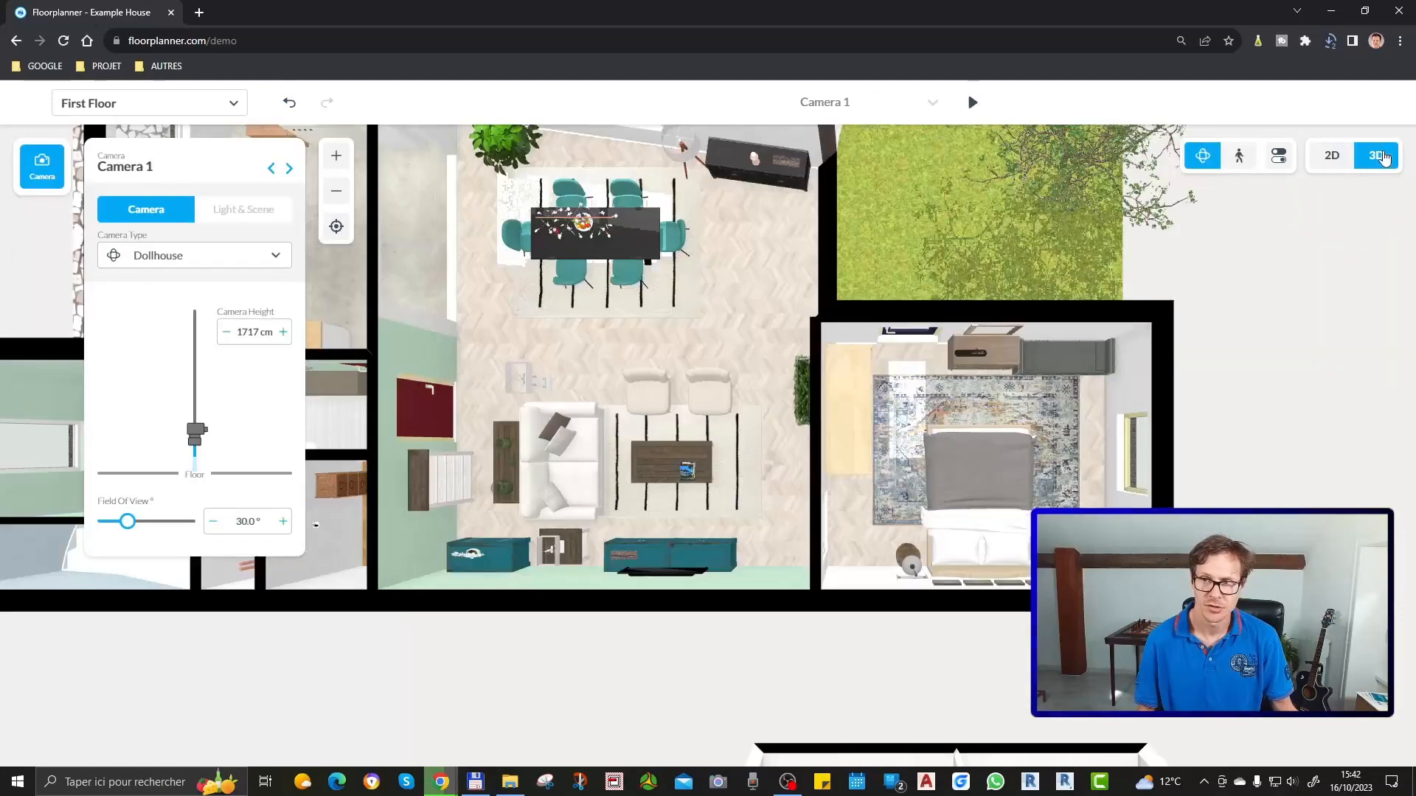
click(1347, 157)
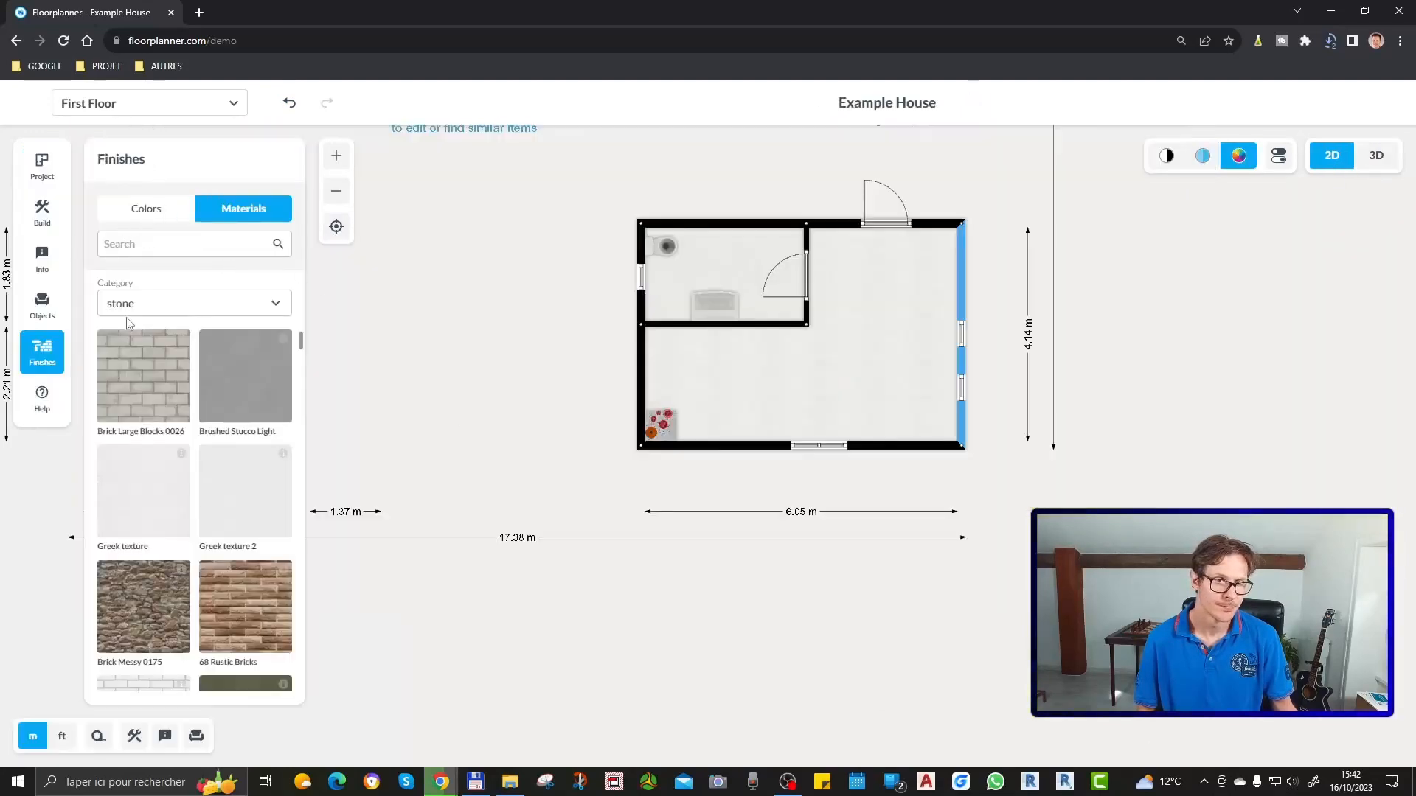
drag(146, 404, 961, 291)
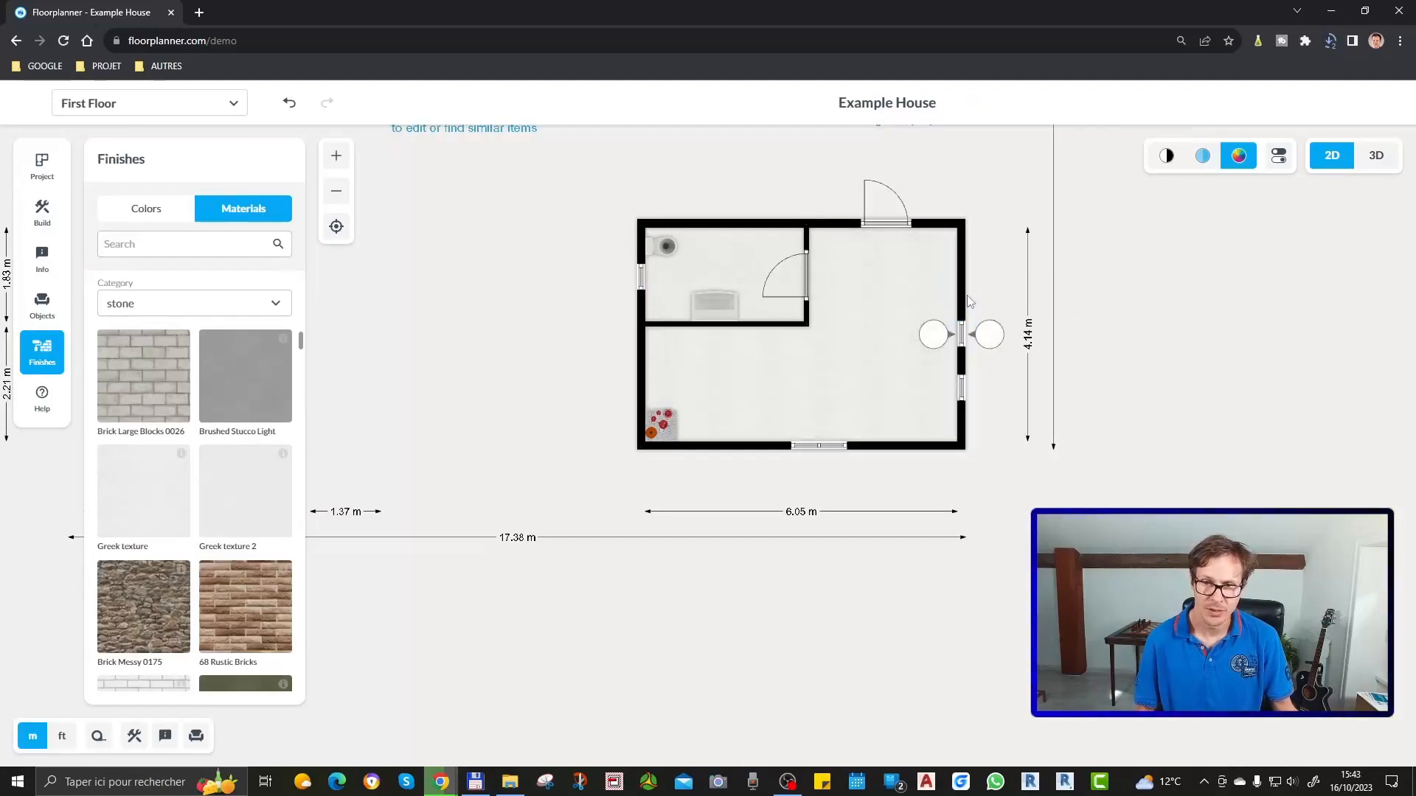
click(1376, 157)
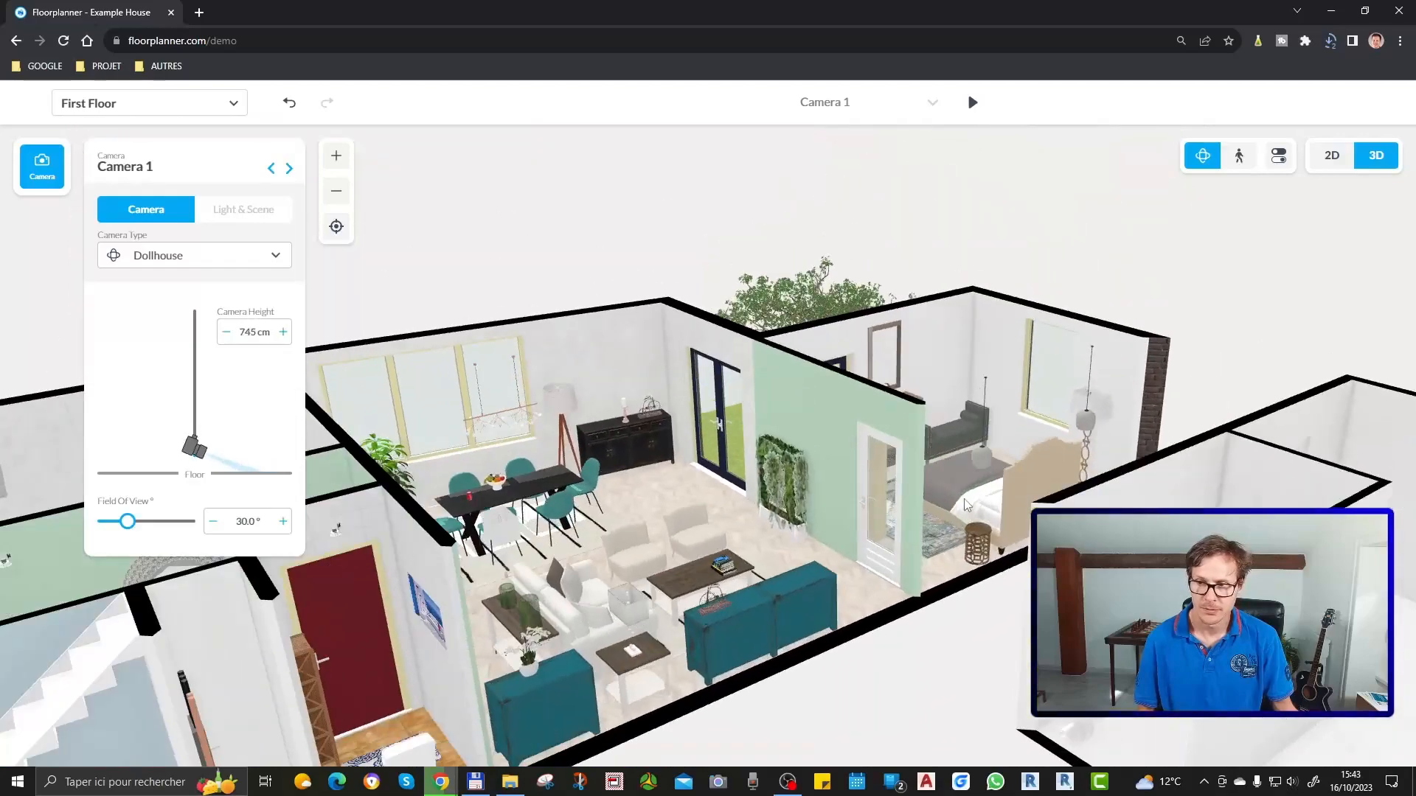
scroll(909, 484, down, 3)
scroll(909, 484, up, 3)
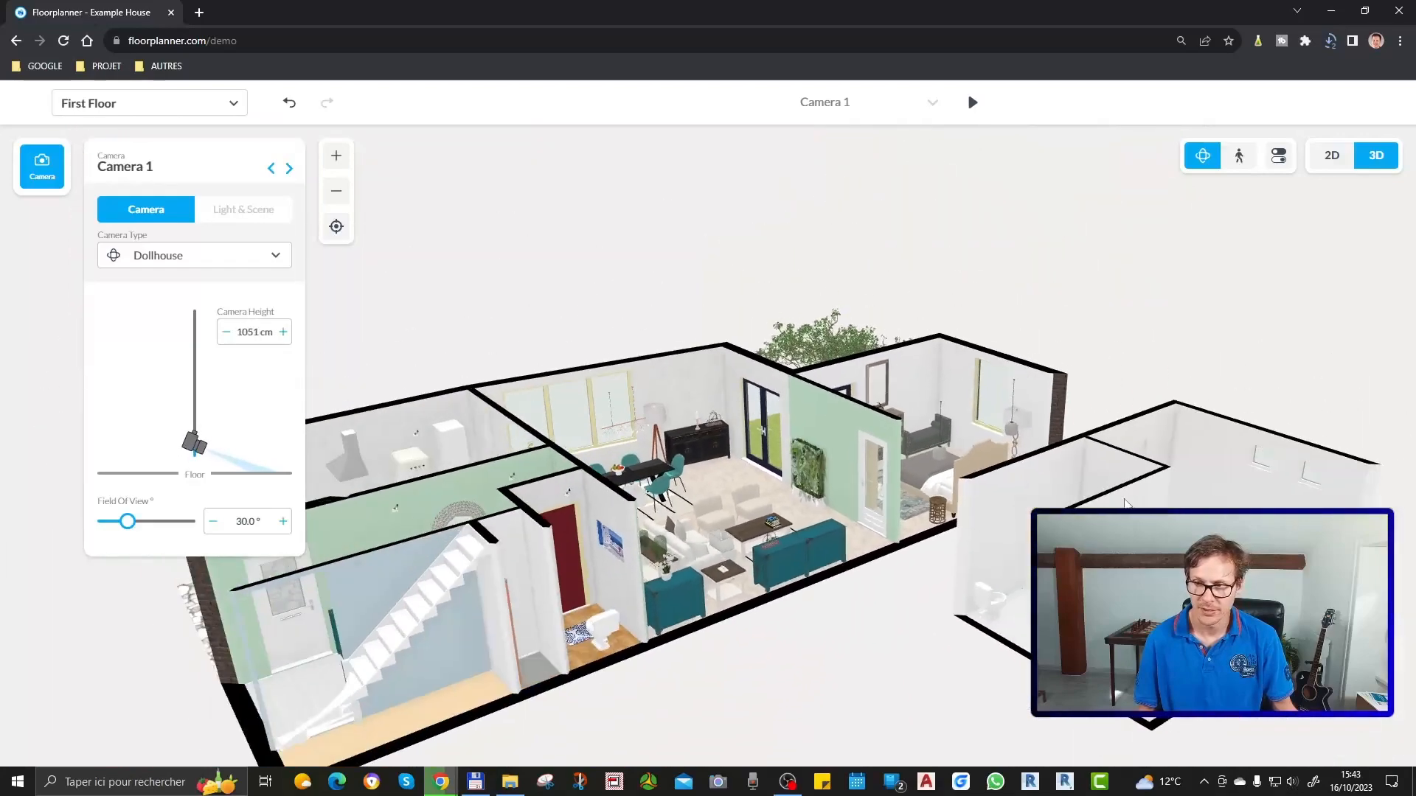
drag(1336, 547, 1279, 498)
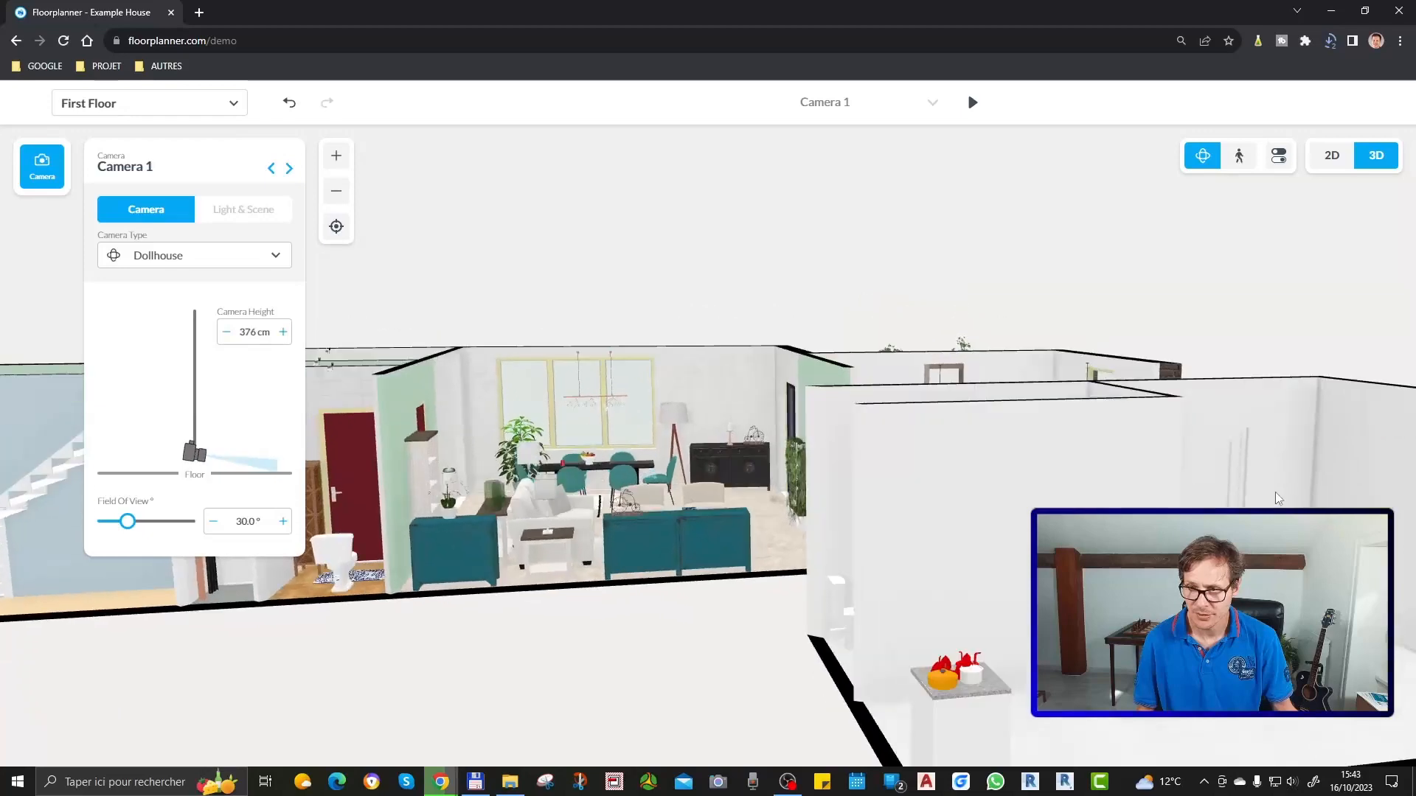
click(1331, 155)
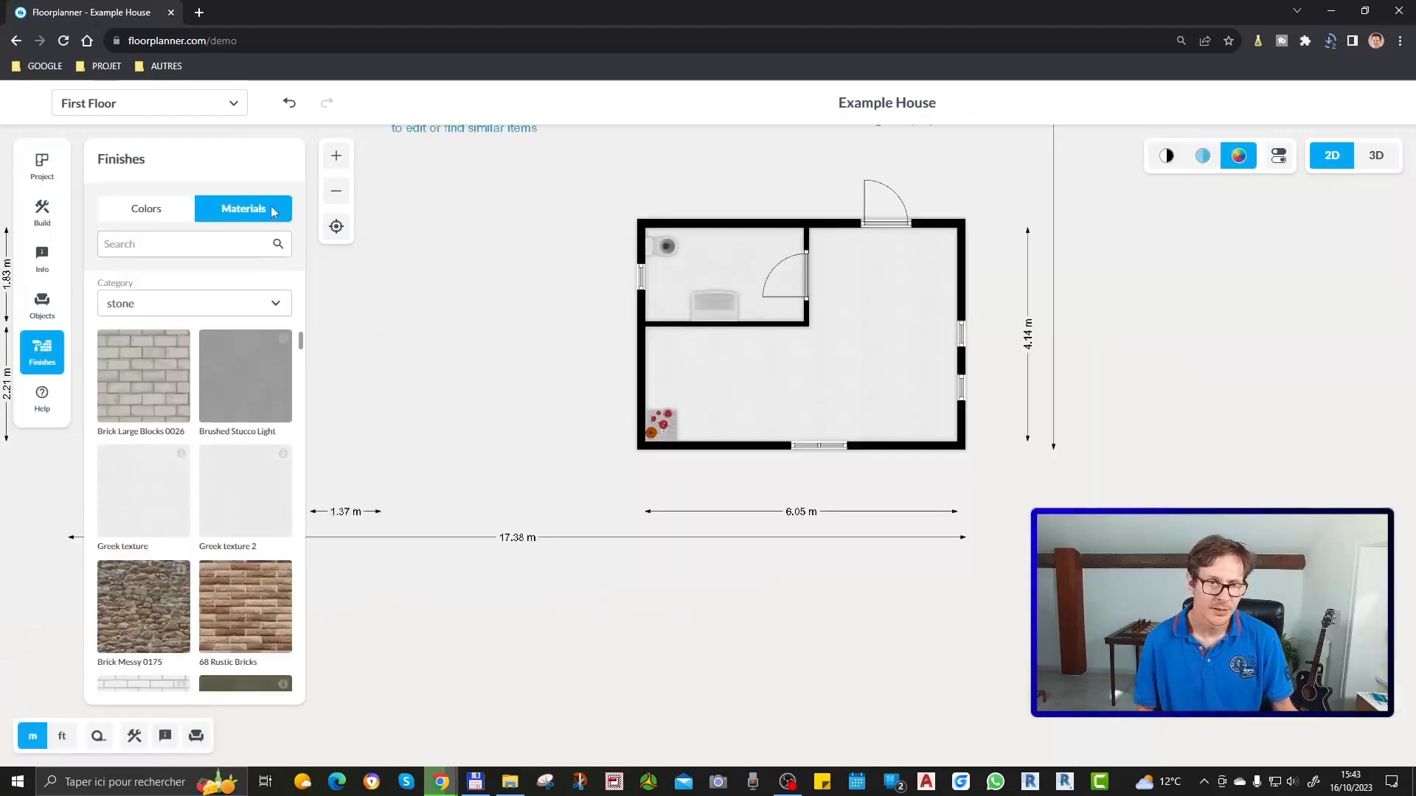
Apply the stone material Brick Large Blocks 0026 to side 1 of the large room's wall beside the kitchen cabinet
drag(142, 372, 640, 367)
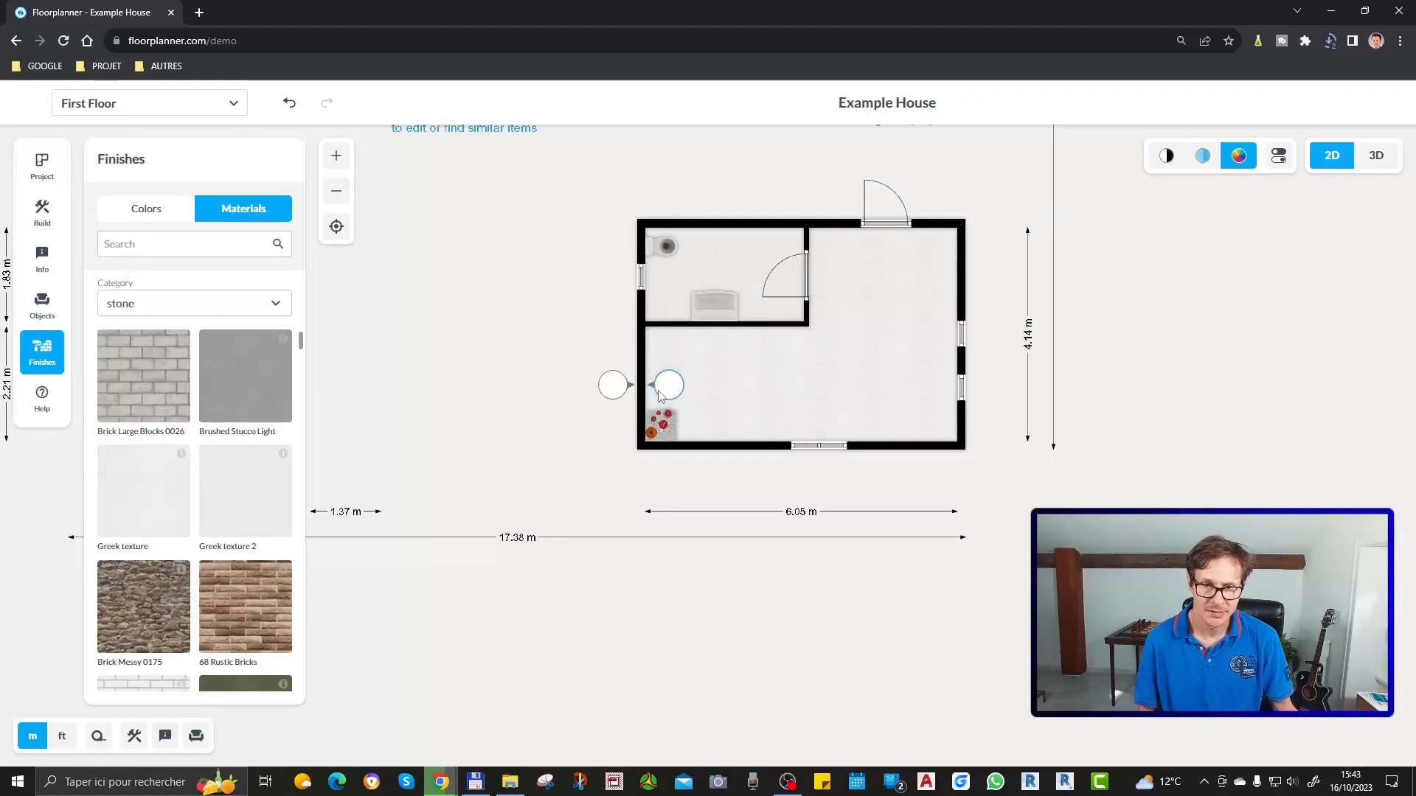
click(647, 365)
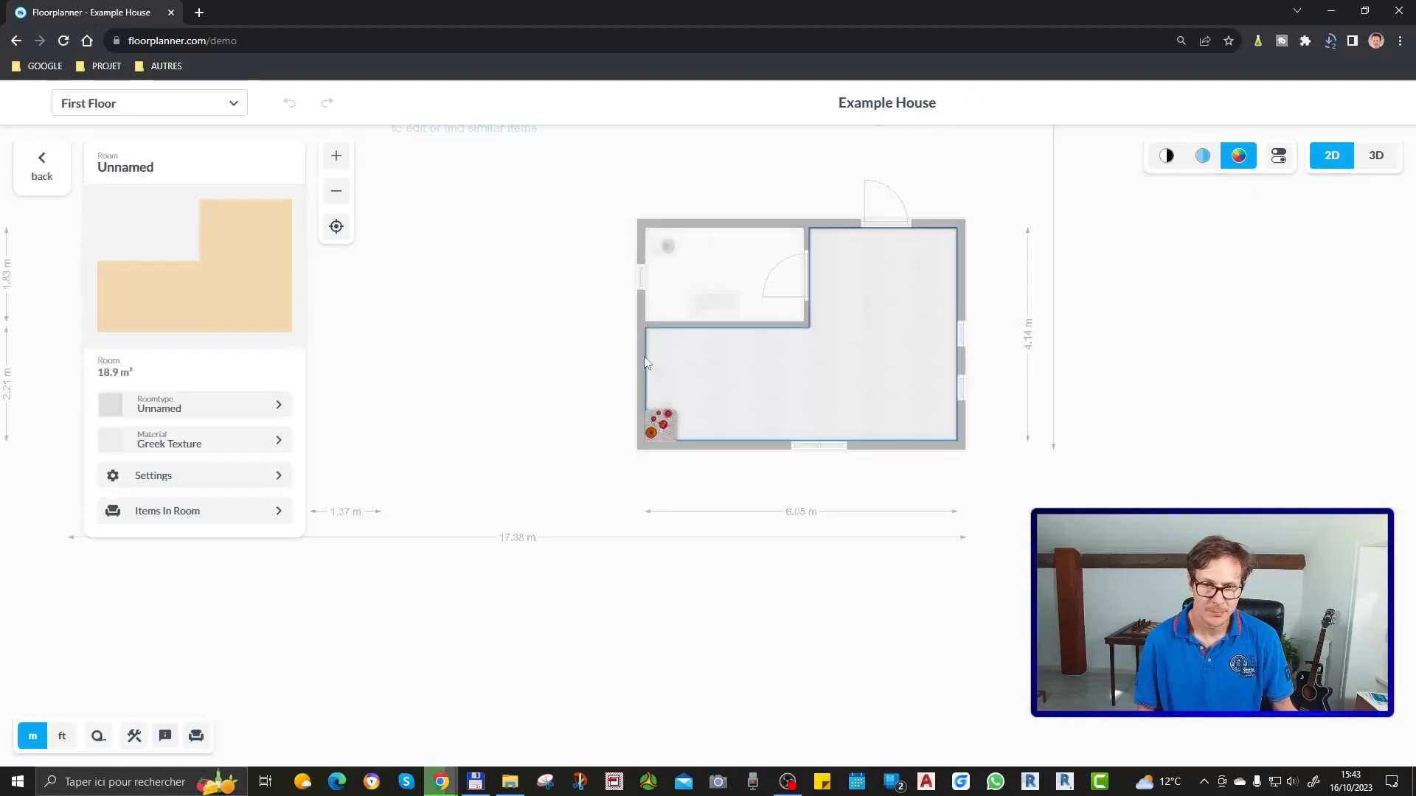
click(642, 358)
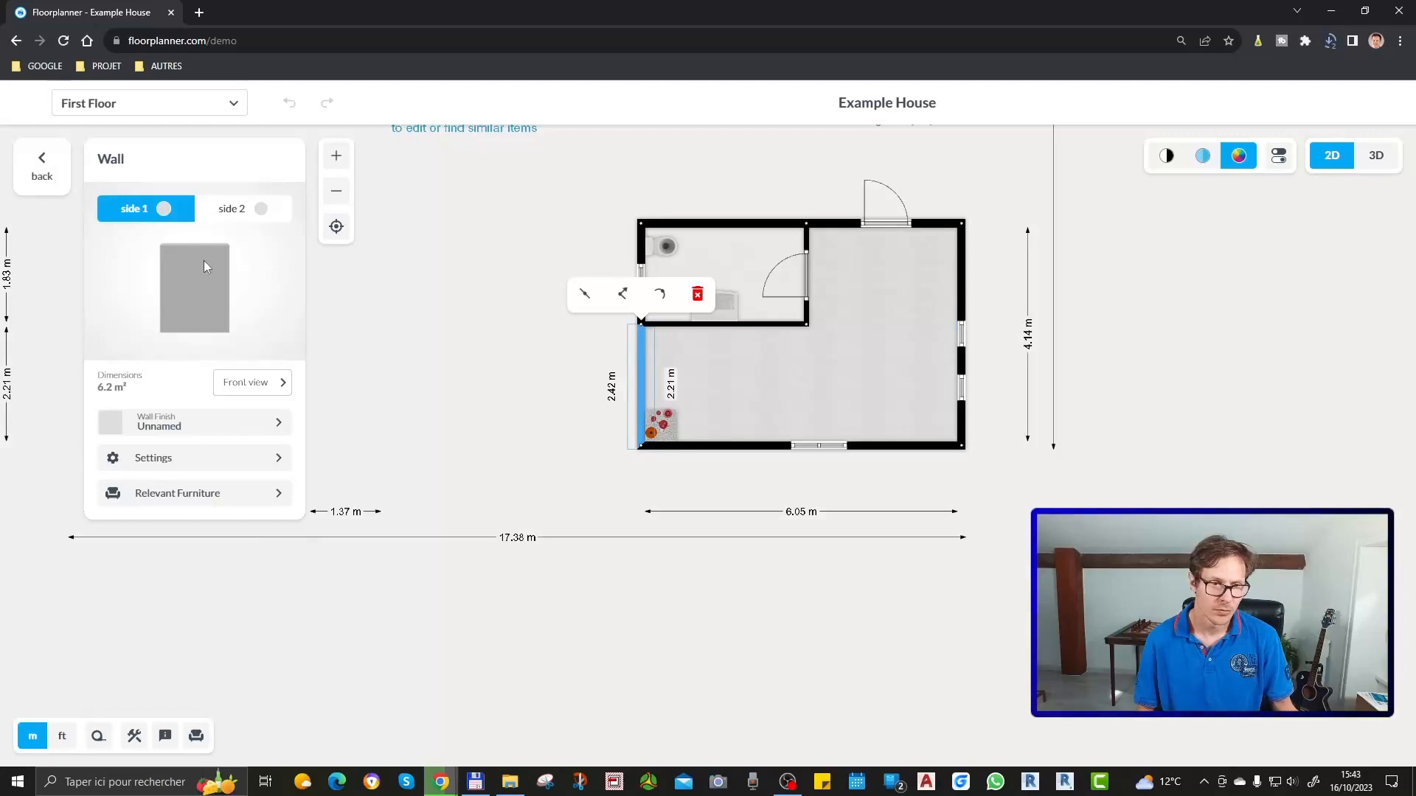
click(181, 424)
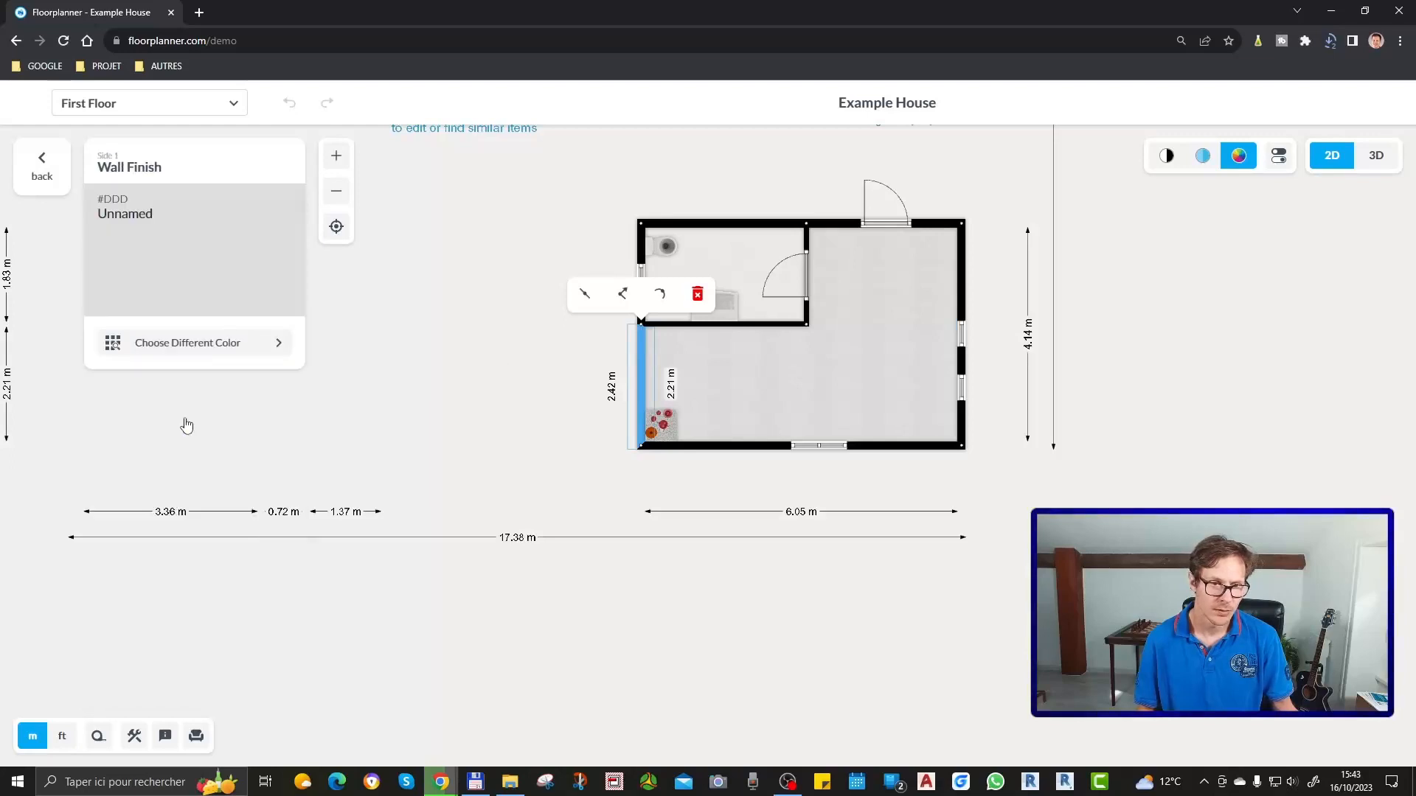
click(178, 344)
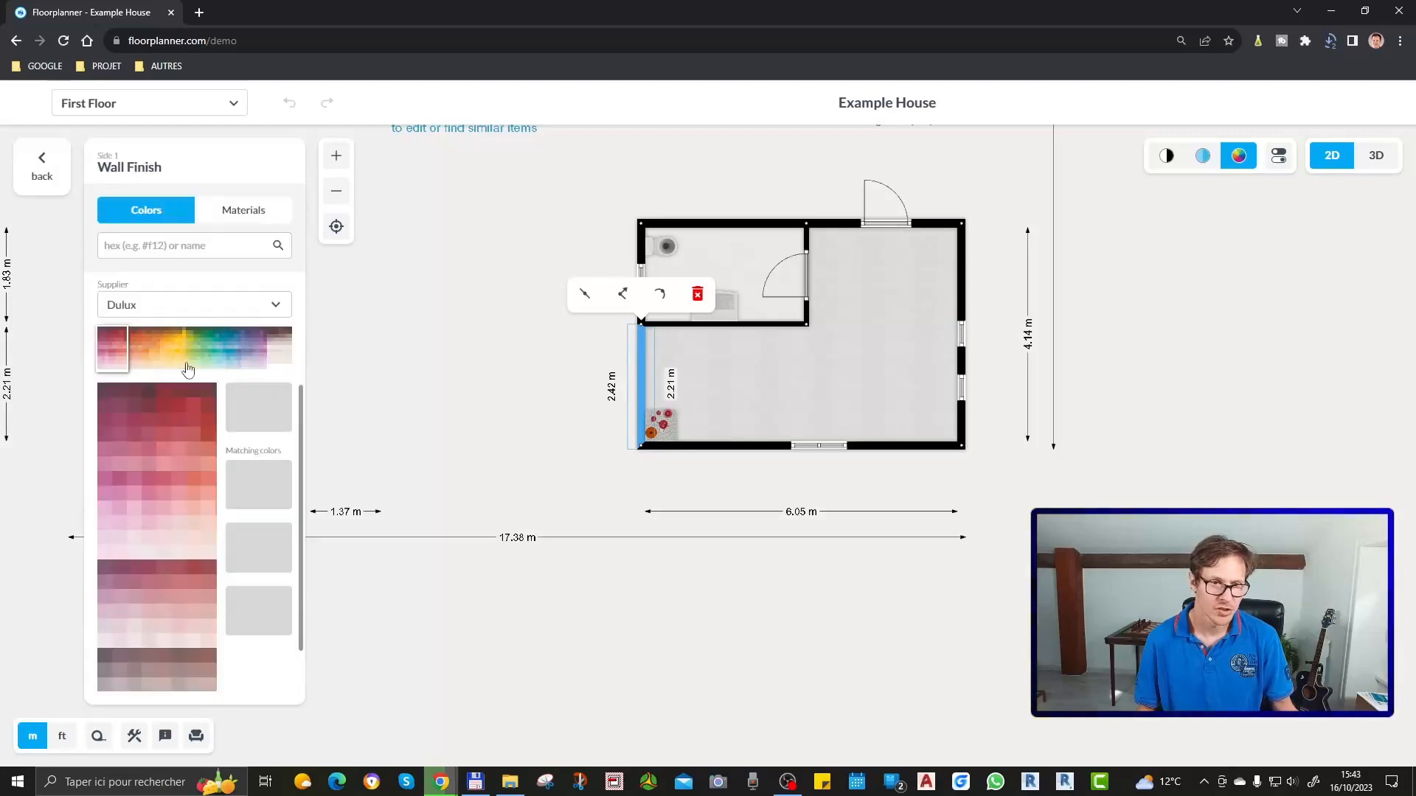
click(247, 211)
click(161, 399)
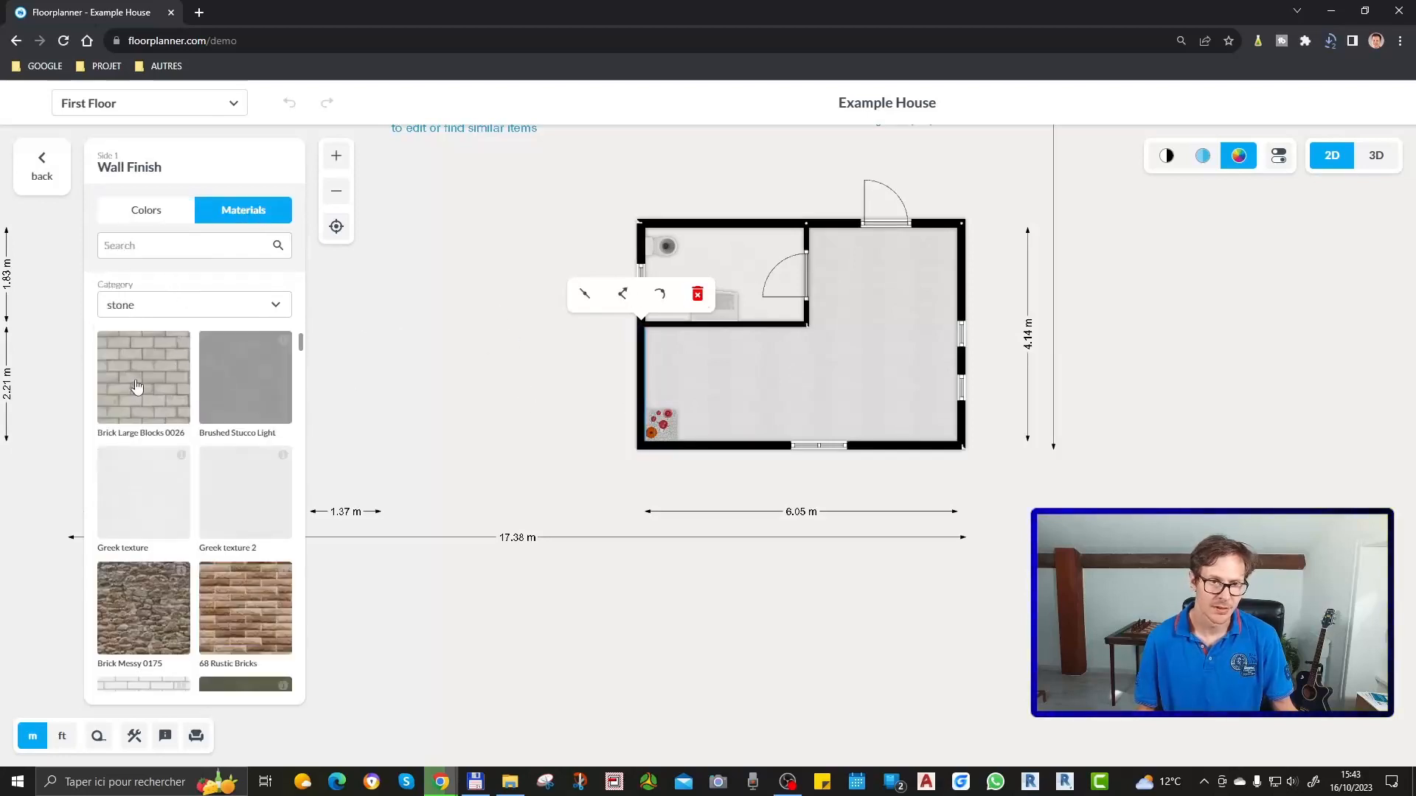
click(542, 380)
click(641, 383)
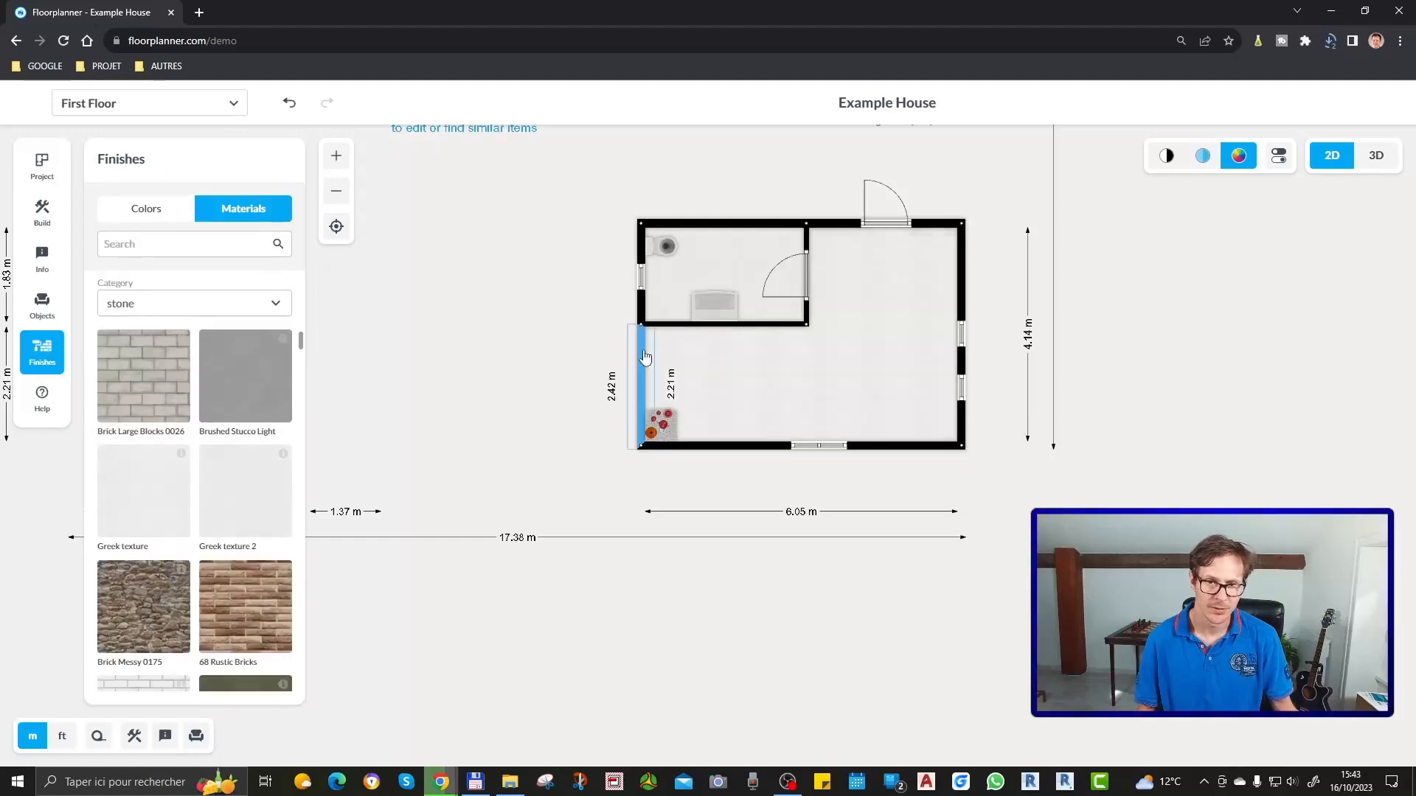
click(562, 393)
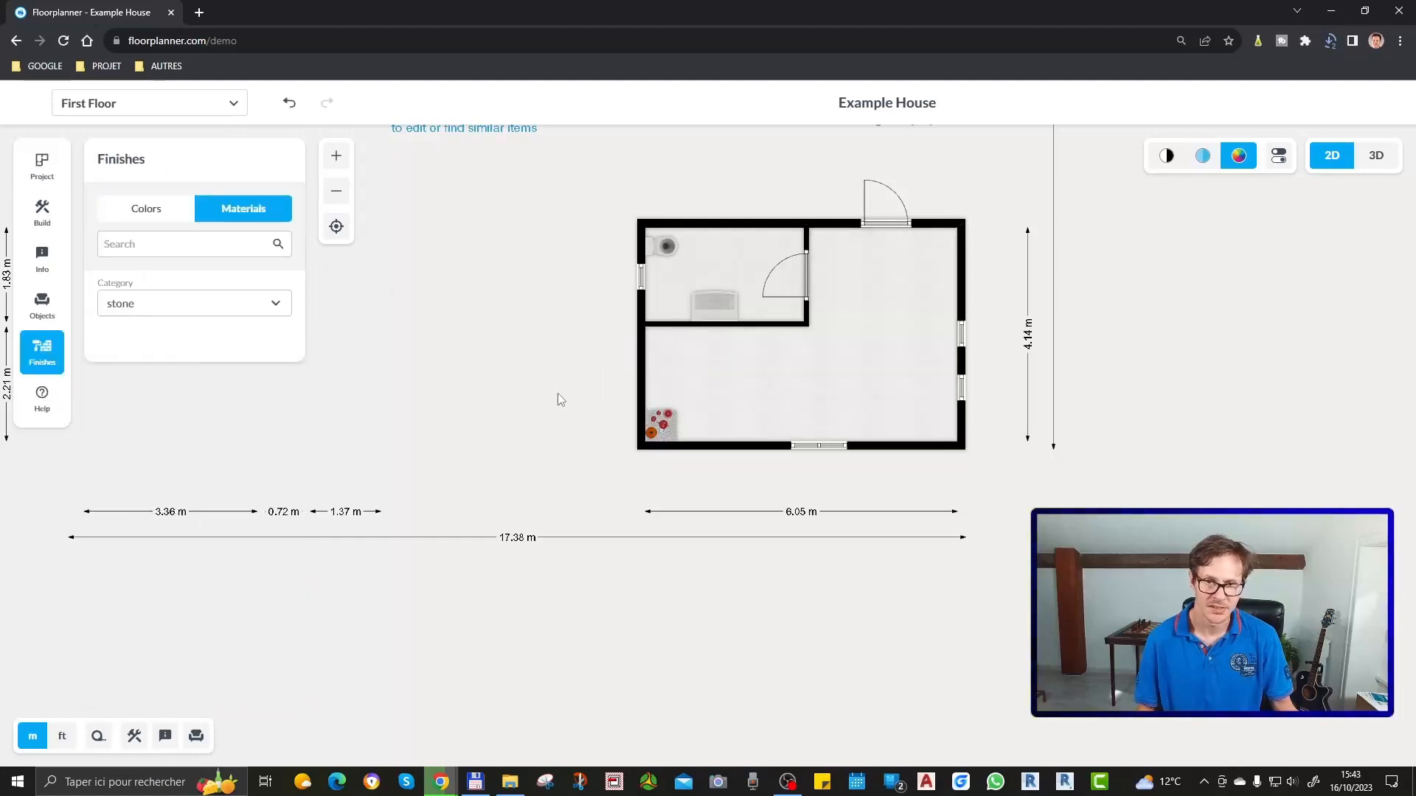
Apply the stone material Brick Large Blocks 0026 to side 1 of the new building's outer wall with two small windows
click(960, 274)
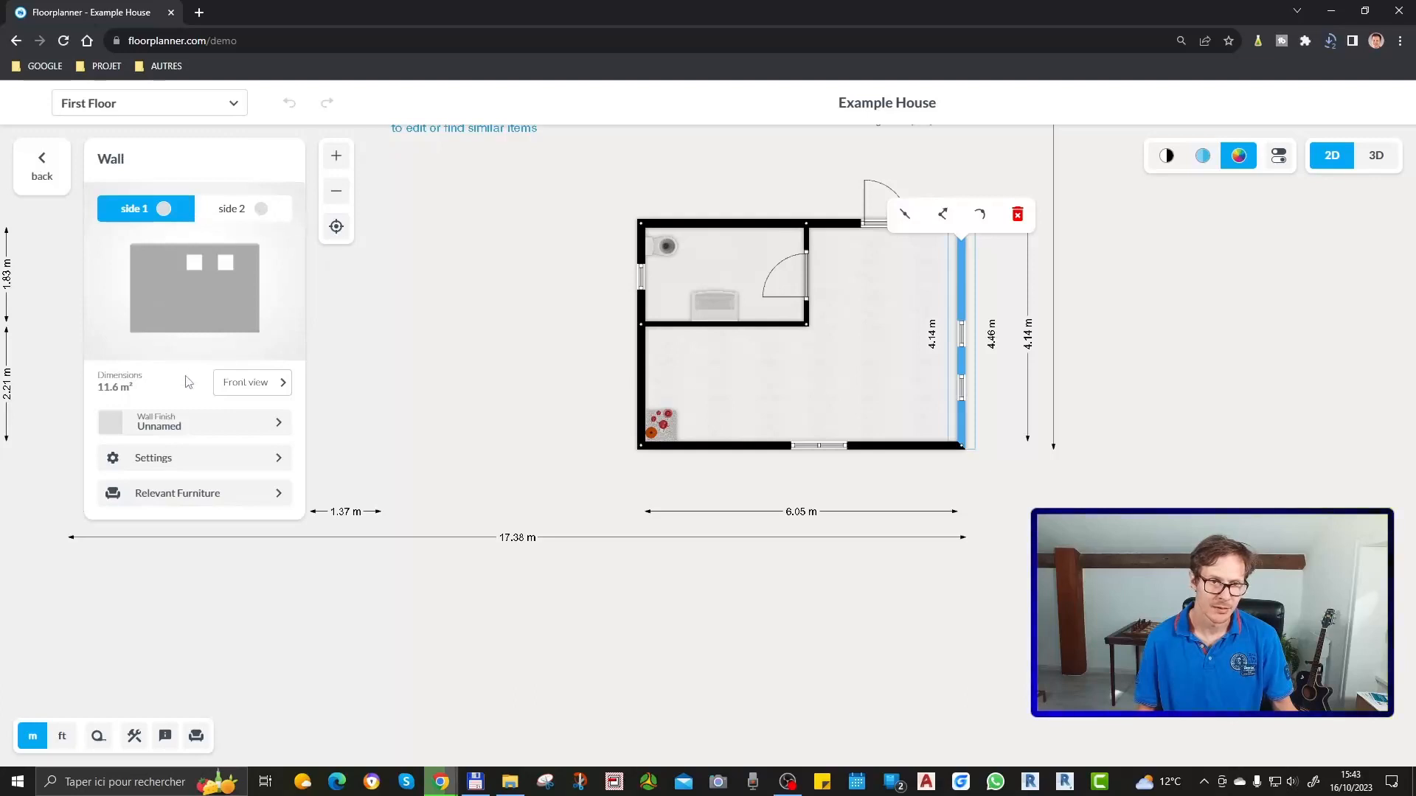
click(194, 428)
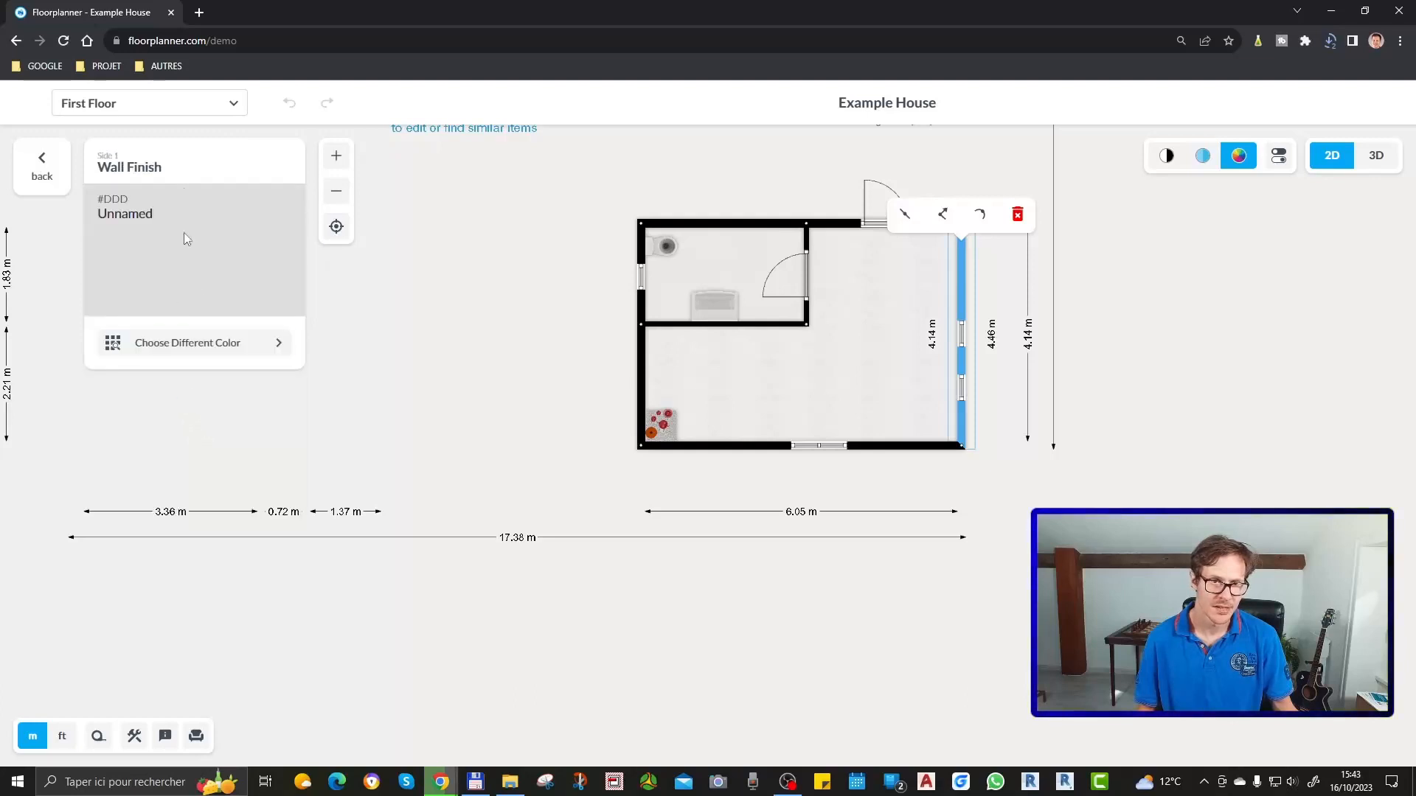
click(209, 343)
click(248, 222)
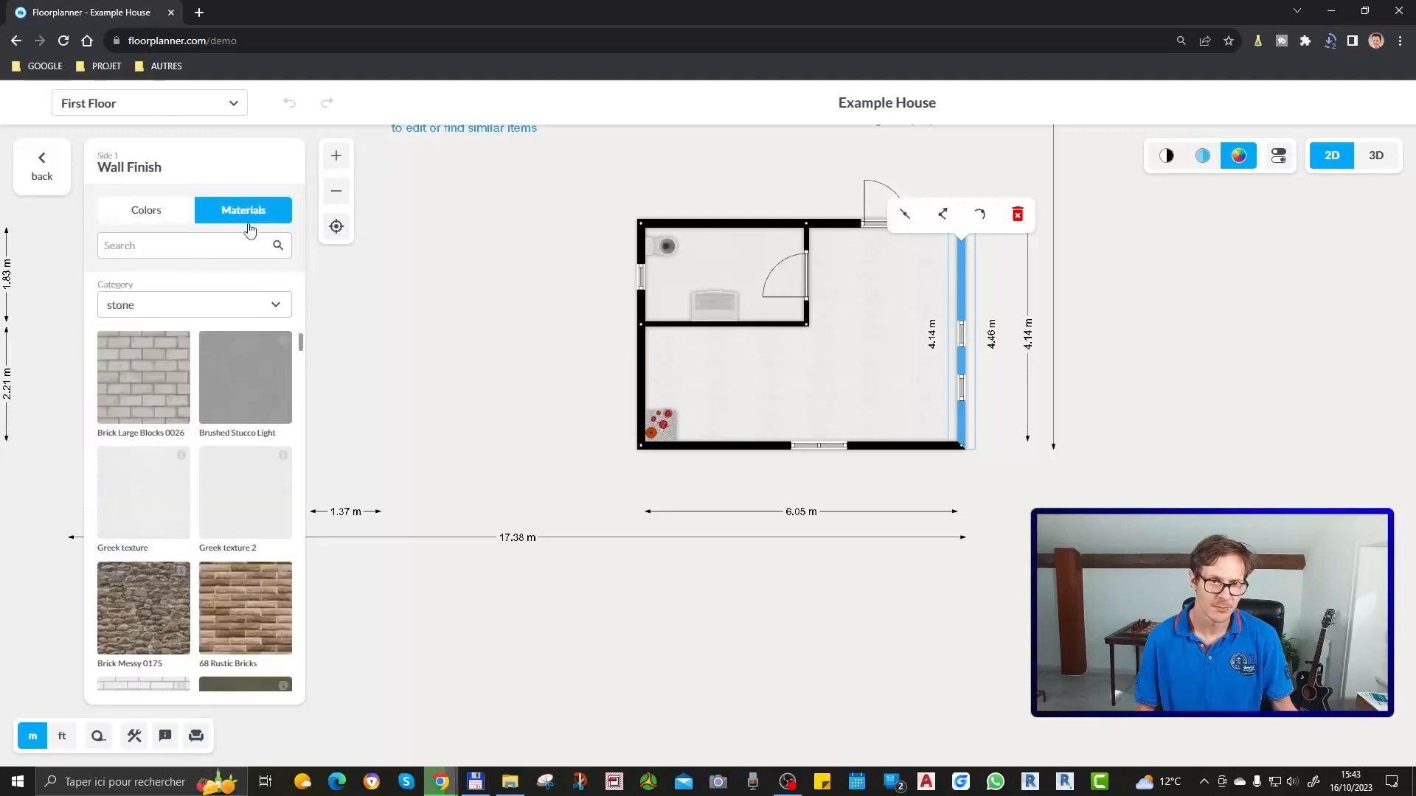
click(1174, 341)
Examine the brick-finished walls of the new building from several angles in the 3D dollhouse view
click(1374, 159)
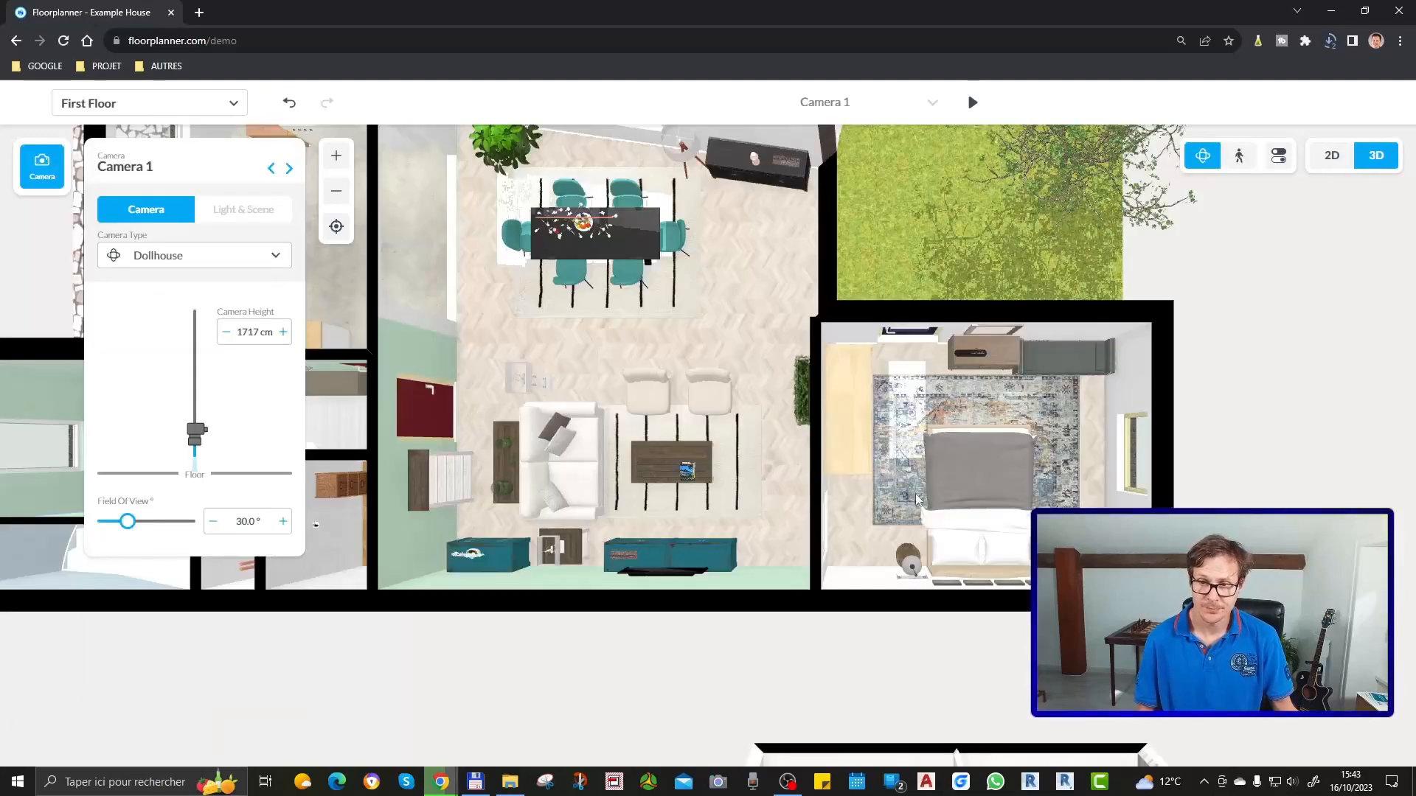
drag(915, 496, 1020, 419)
scroll(1020, 419, down, 3)
drag(1318, 454, 938, 477)
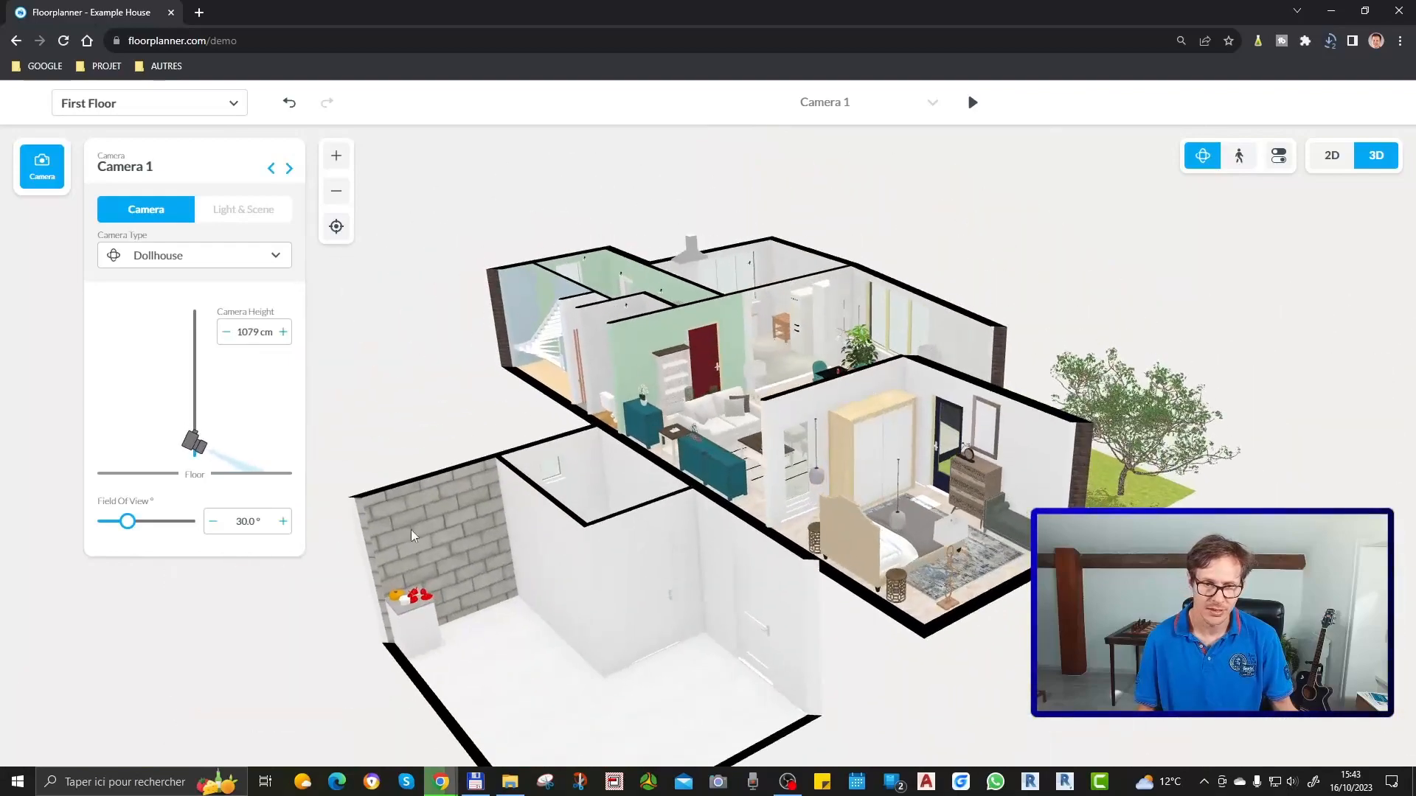
drag(537, 547, 612, 548)
drag(1299, 462, 1365, 583)
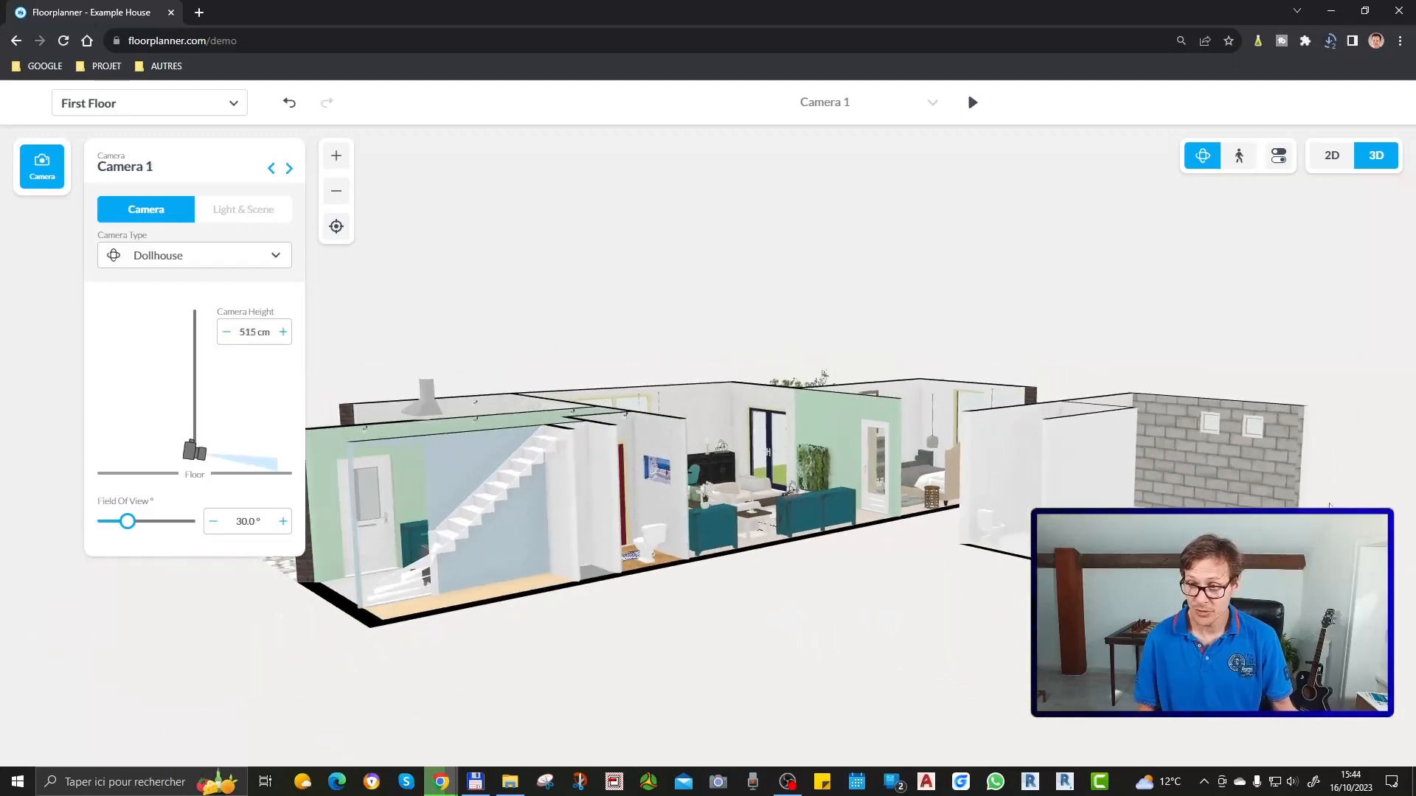
drag(1329, 506, 980, 588)
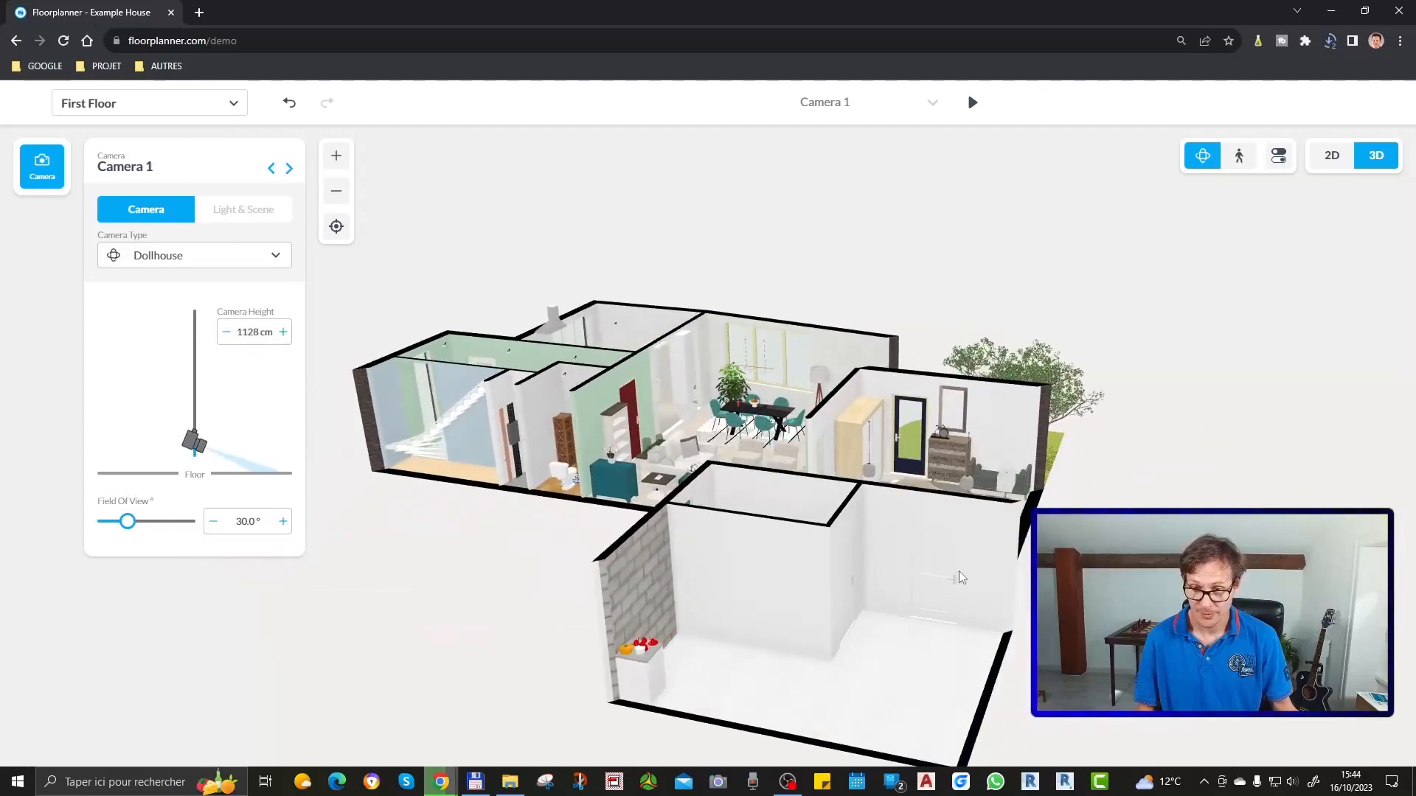
Examine the Shaker Kitchen Base Cabinet Dishwasher and the adjoining brick wall up close in first-person view
double_click(661, 674)
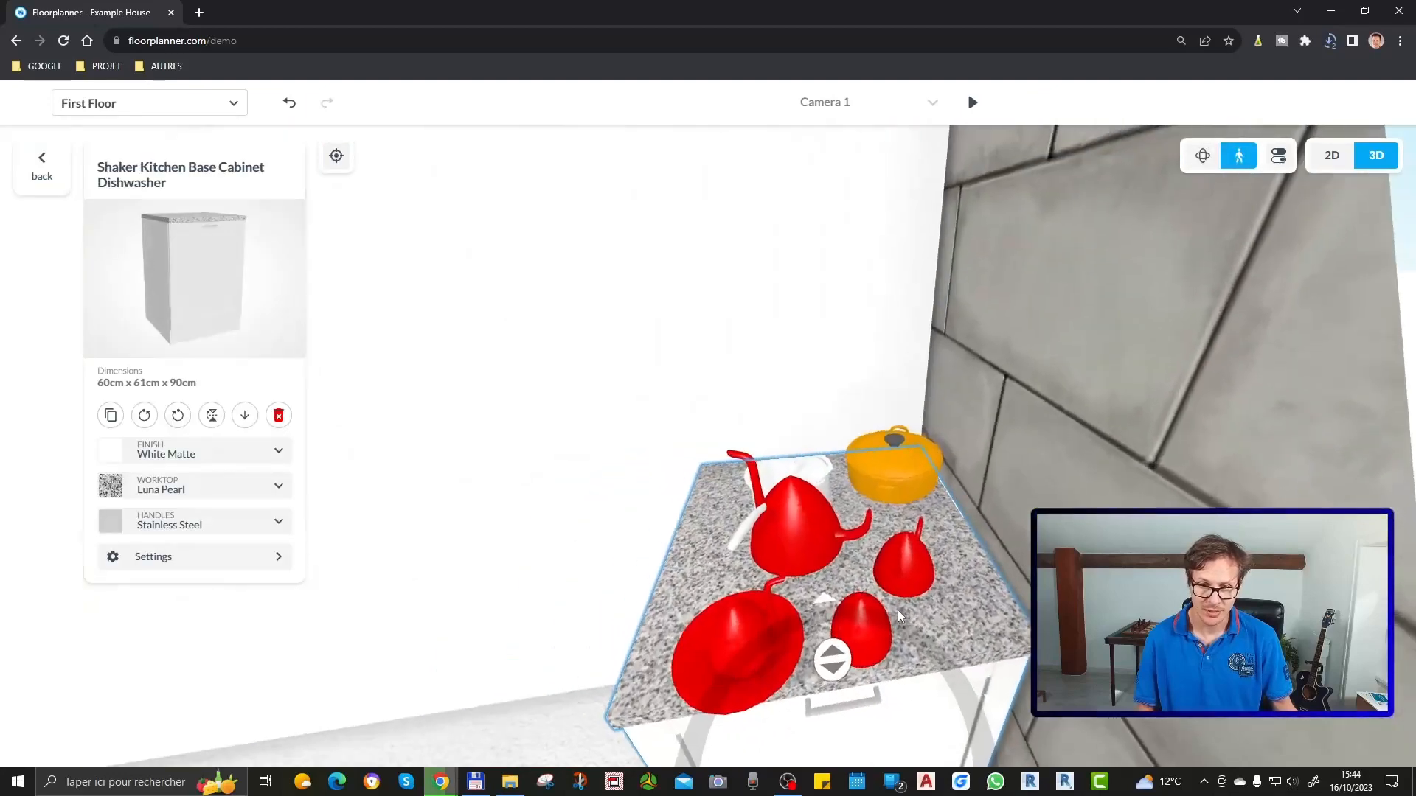
scroll(912, 606, up, 5)
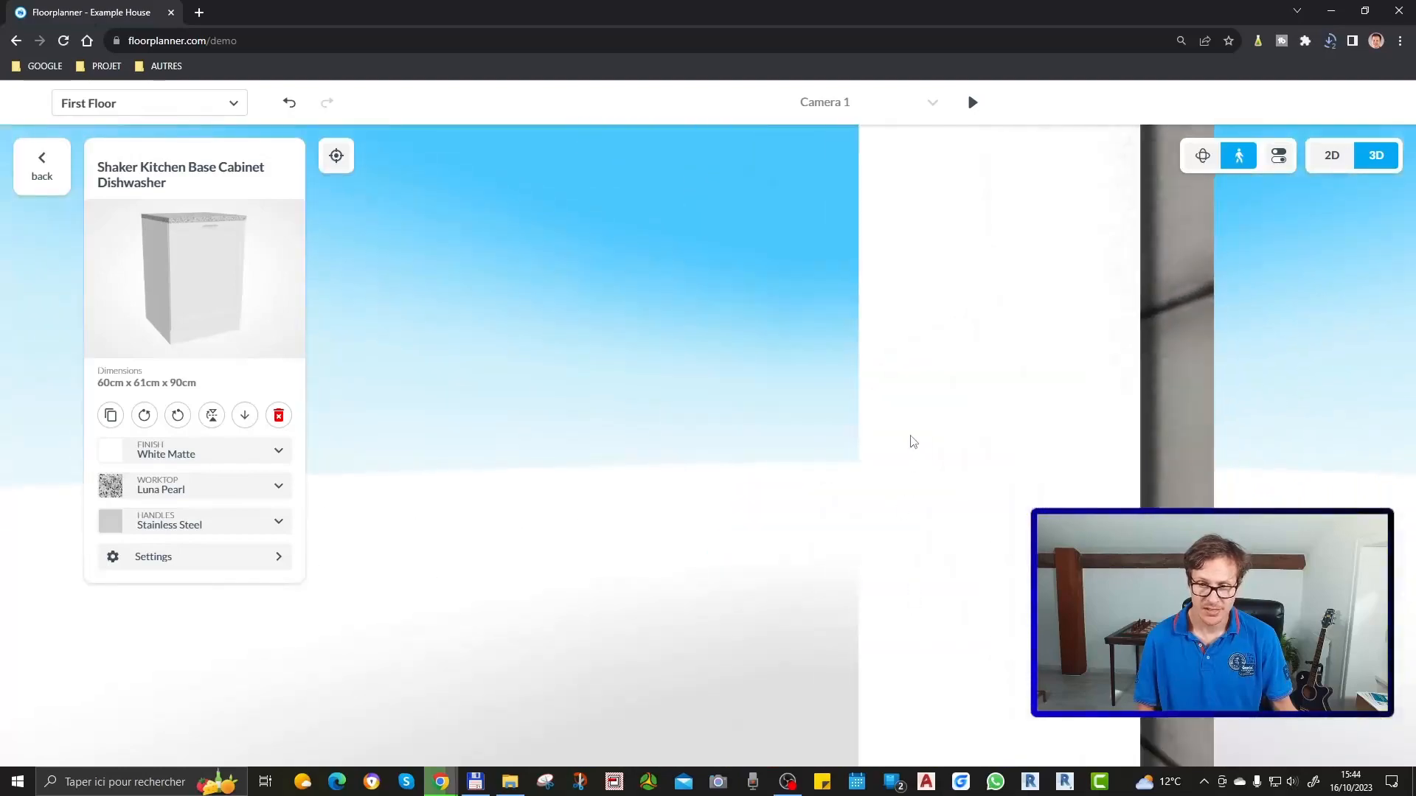
drag(913, 443, 782, 516)
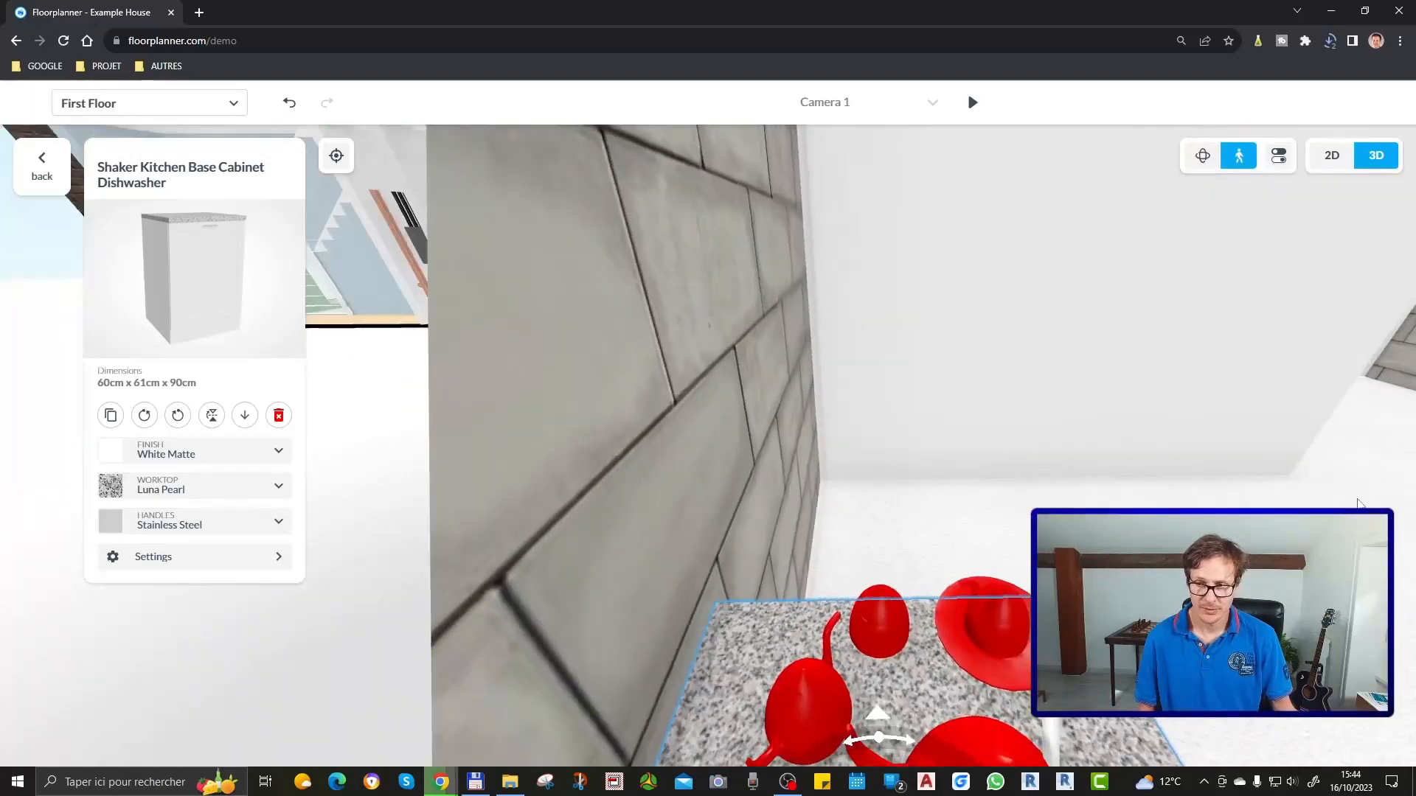
drag(1150, 501, 930, 452)
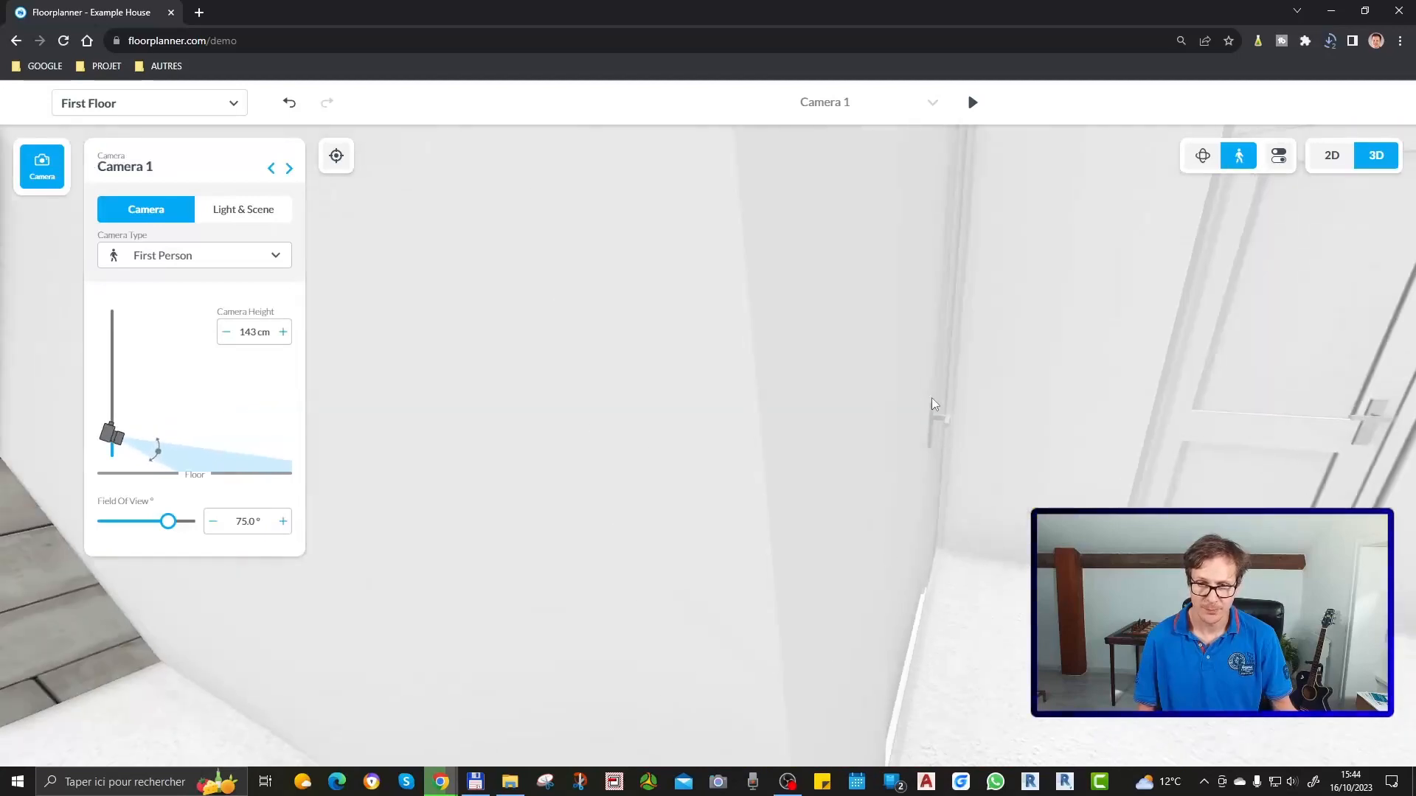
Walk through the bedroom and the new building's small bathroom in first-person view, examining the furniture, basin and interior door
scroll(931, 398, down, 5)
drag(931, 398, 742, 584)
scroll(741, 585, up, 5)
drag(929, 443, 862, 612)
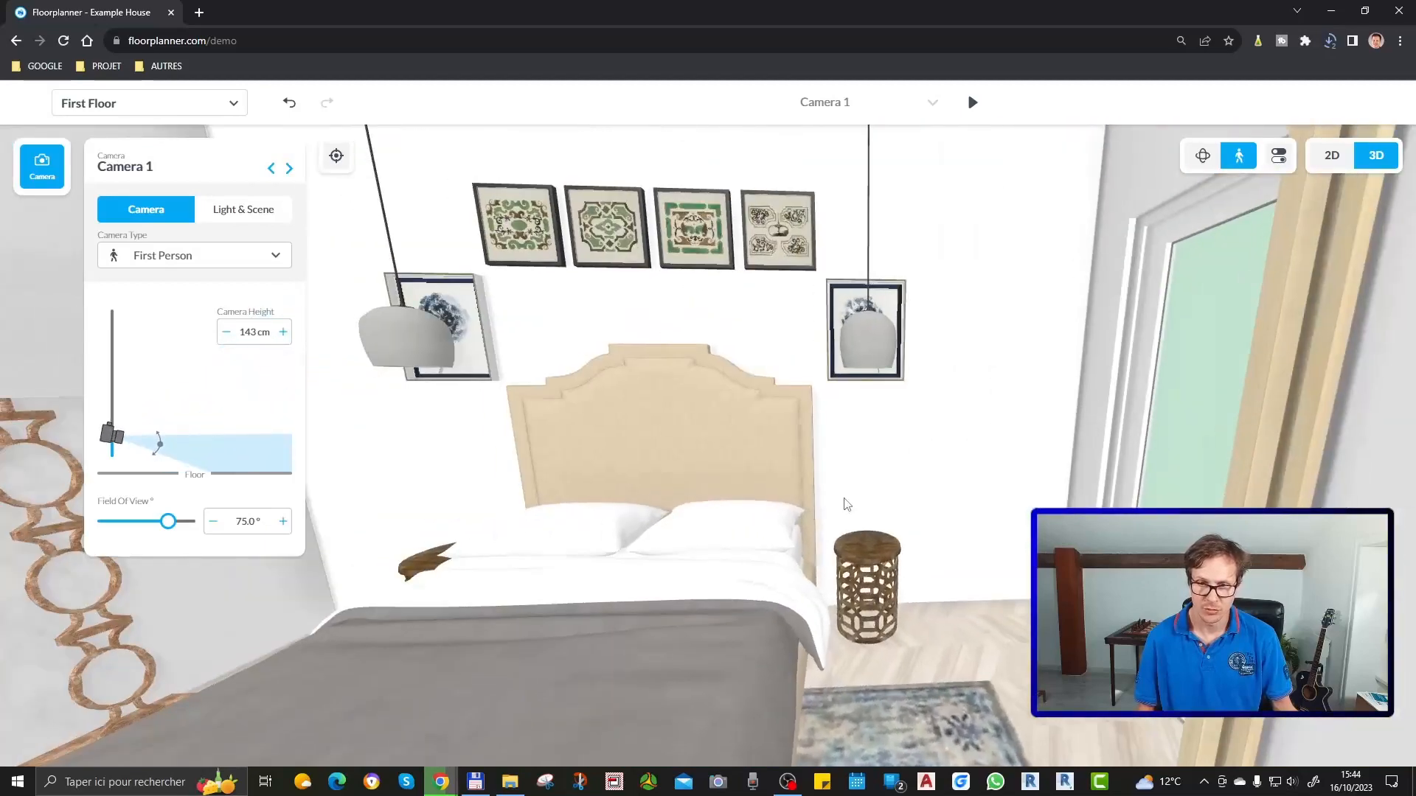
scroll(847, 506, up, 6)
drag(848, 536, 844, 509)
mouse_move(859, 594)
mouse_down()
mouse_move(890, 601)
mouse_move(838, 604)
mouse_up()
click(1017, 563)
scroll(839, 604, down, 2)
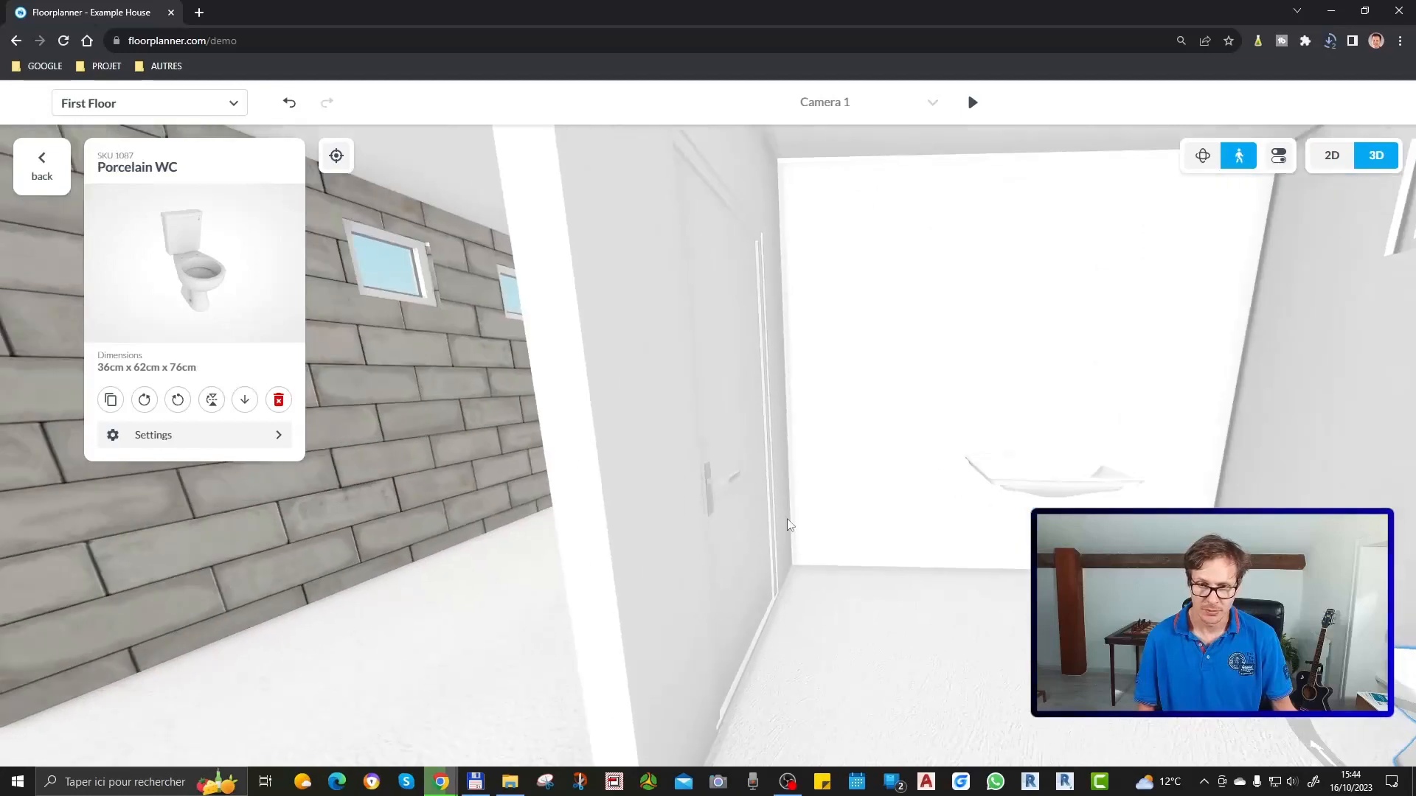
click(730, 474)
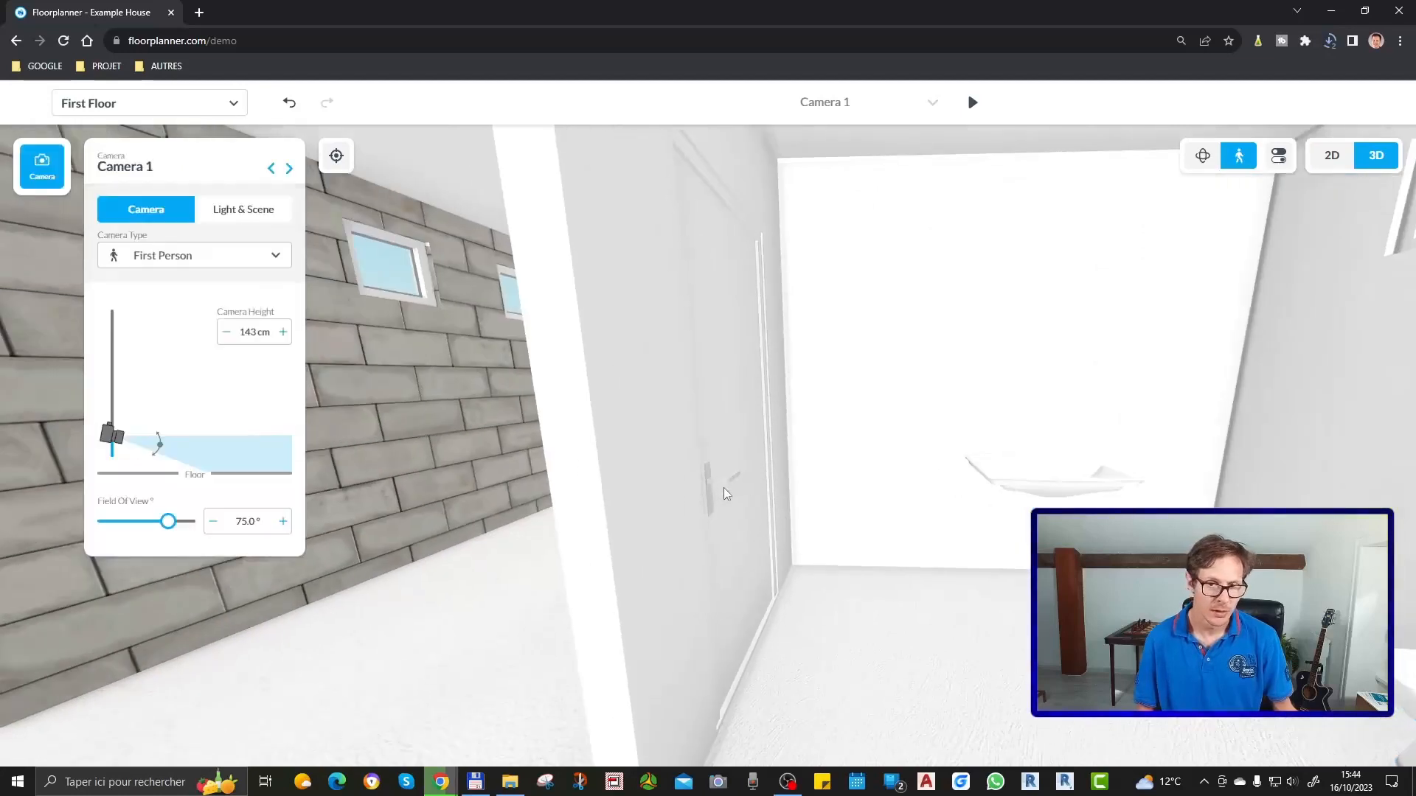
drag(704, 493, 746, 486)
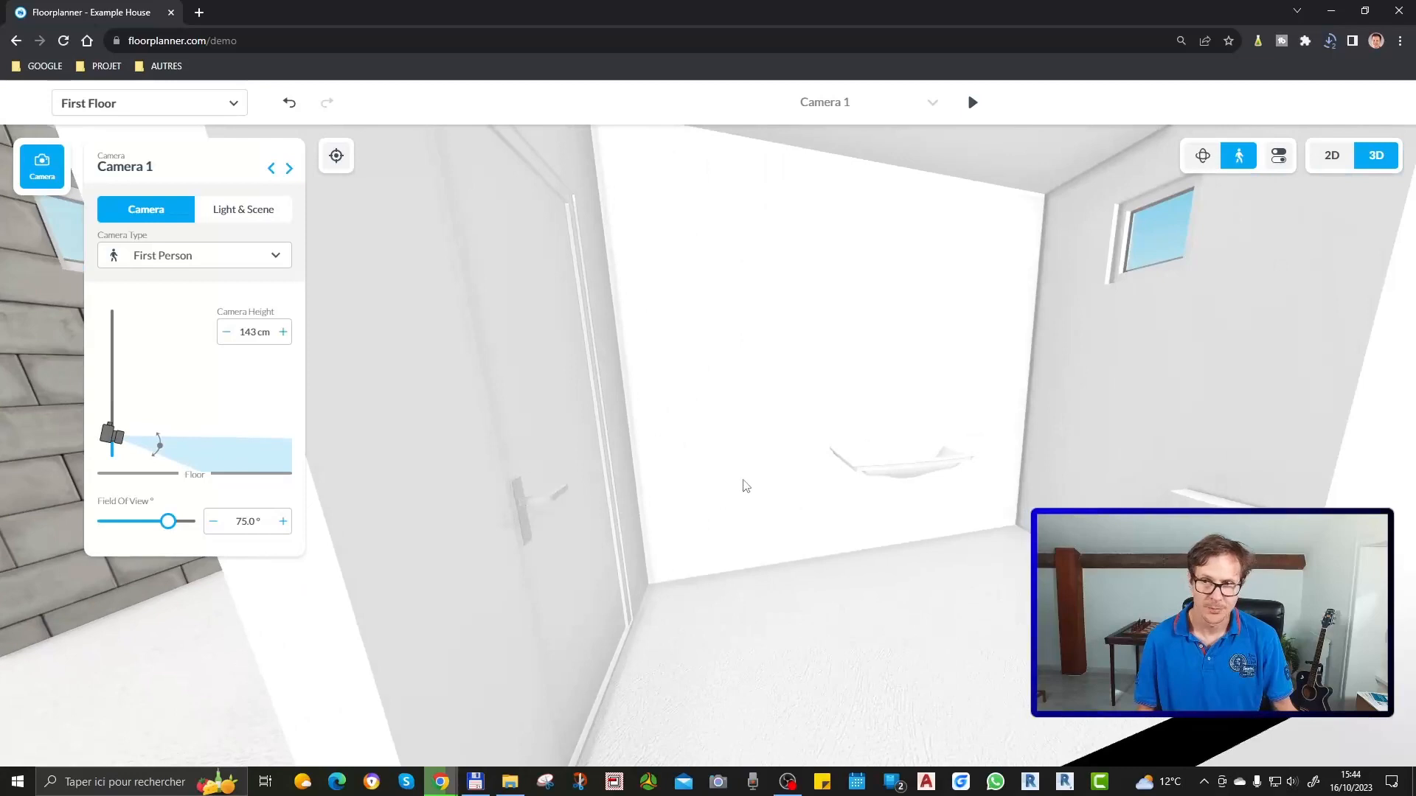
Inspect the size and type settings of the small bathroom's Standard Door in the 2D plan
click(1331, 157)
click(804, 278)
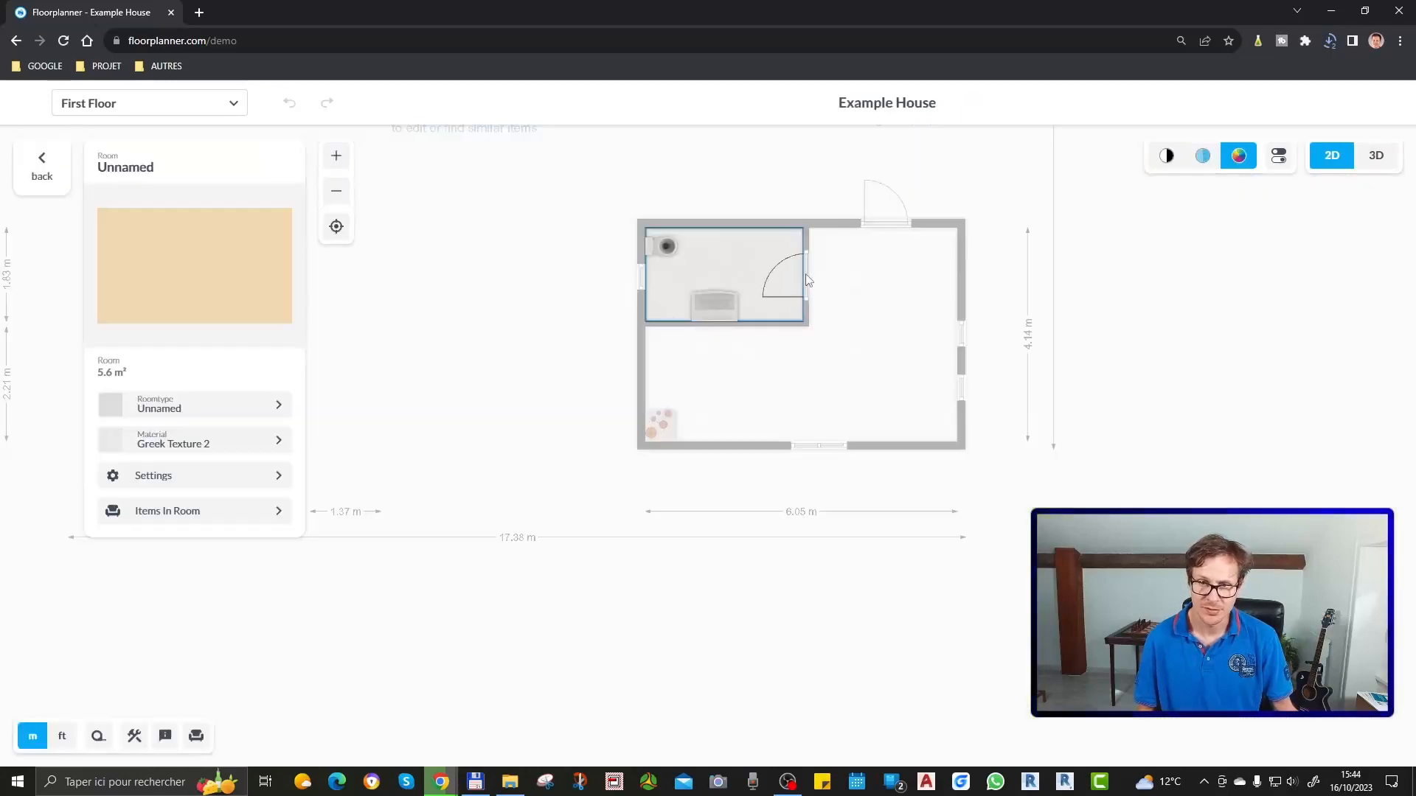
click(805, 274)
click(782, 254)
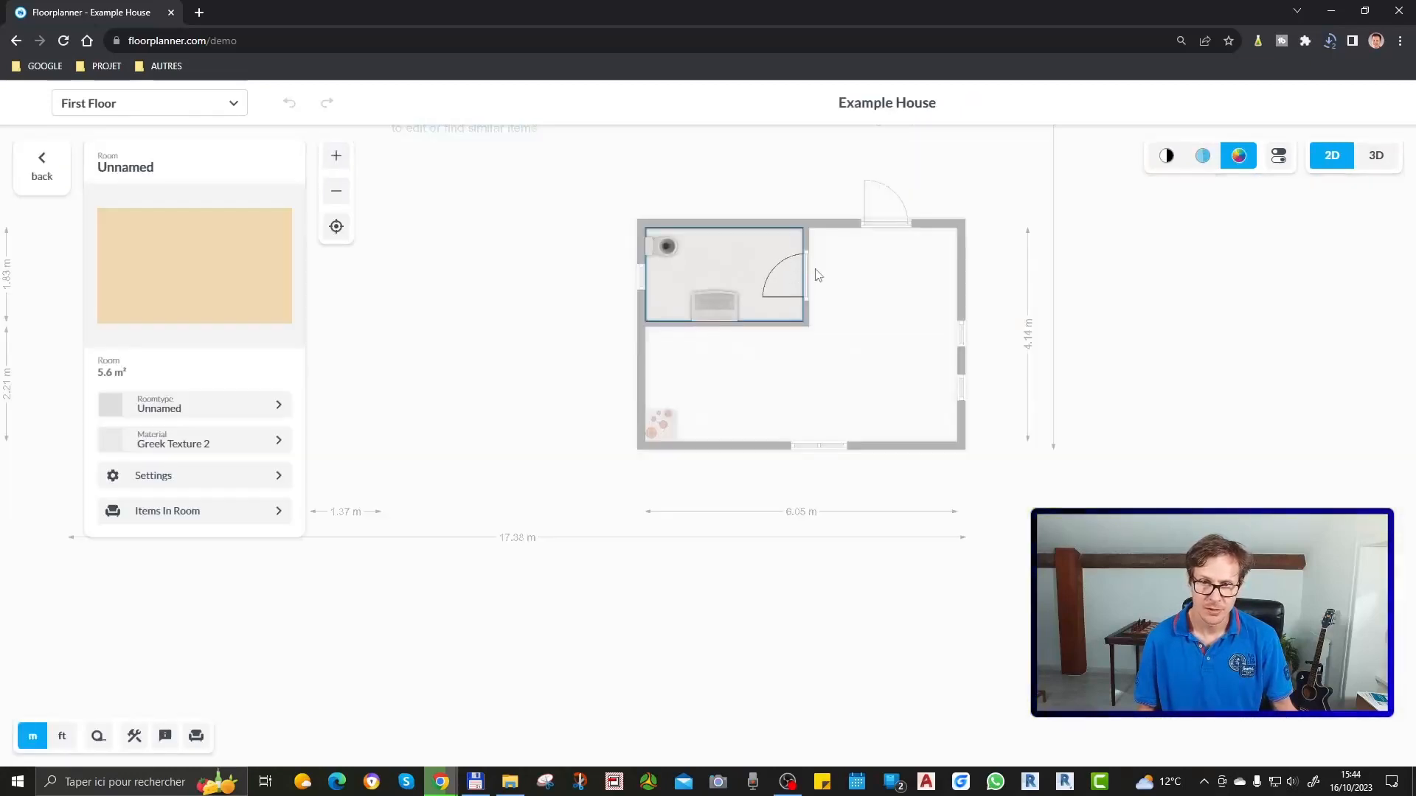
click(809, 270)
click(807, 267)
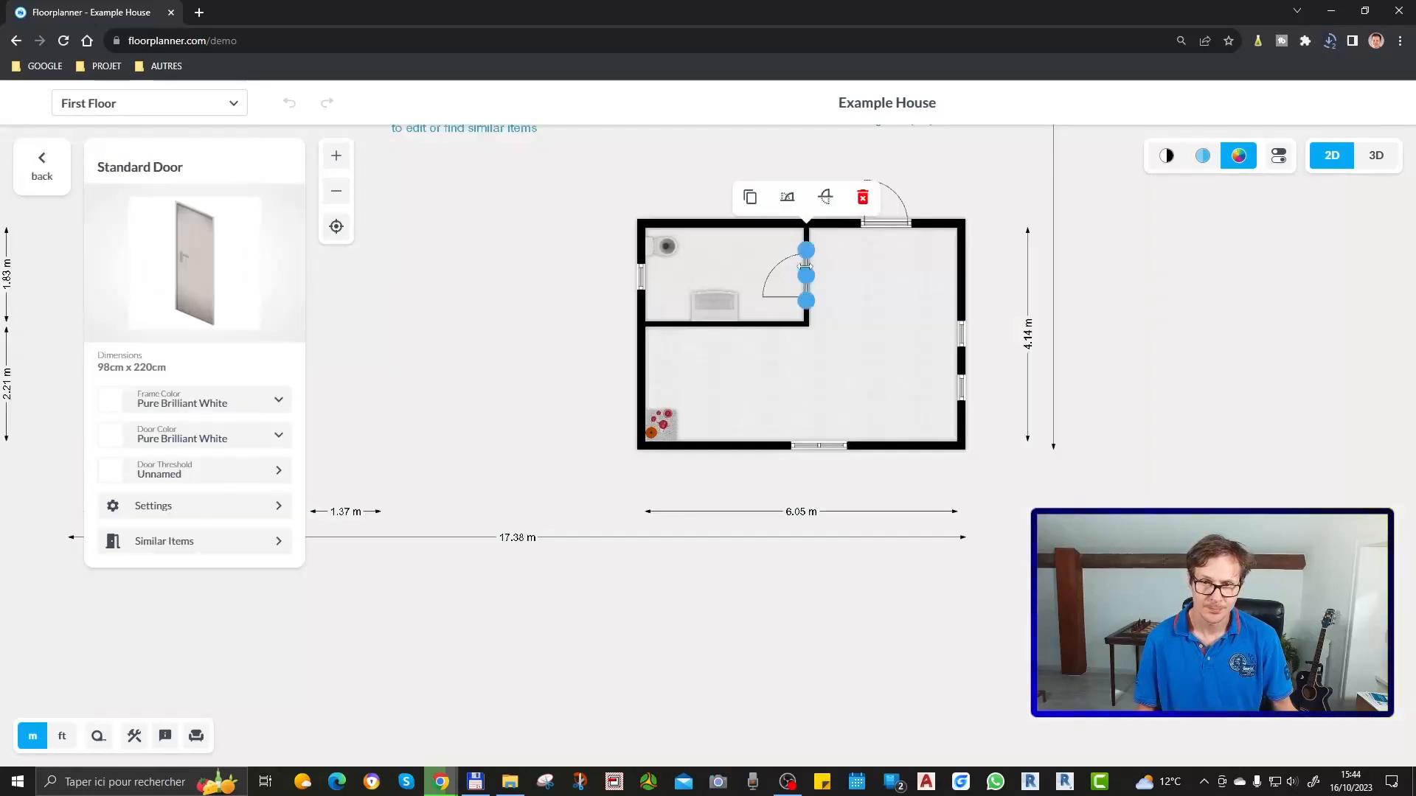
click(187, 507)
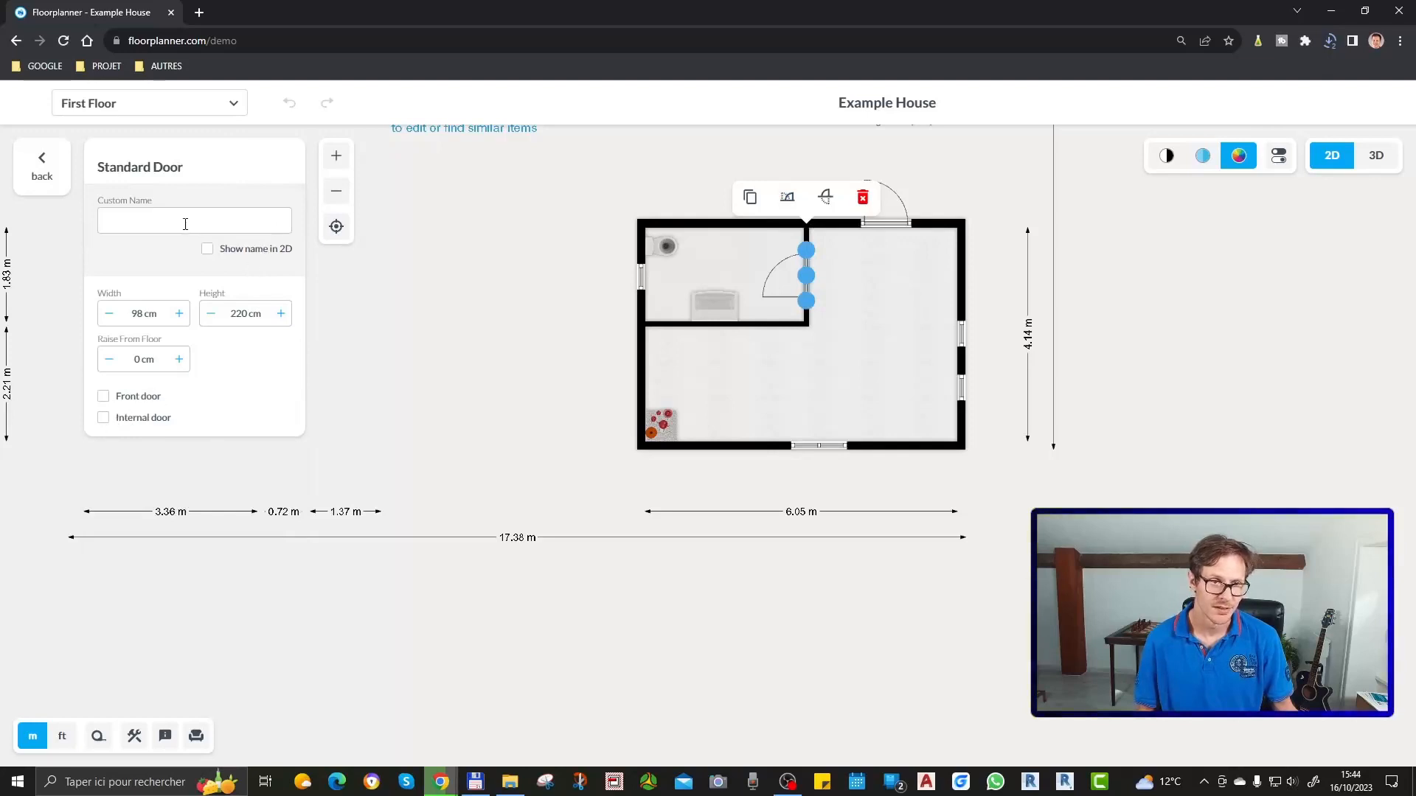
click(459, 345)
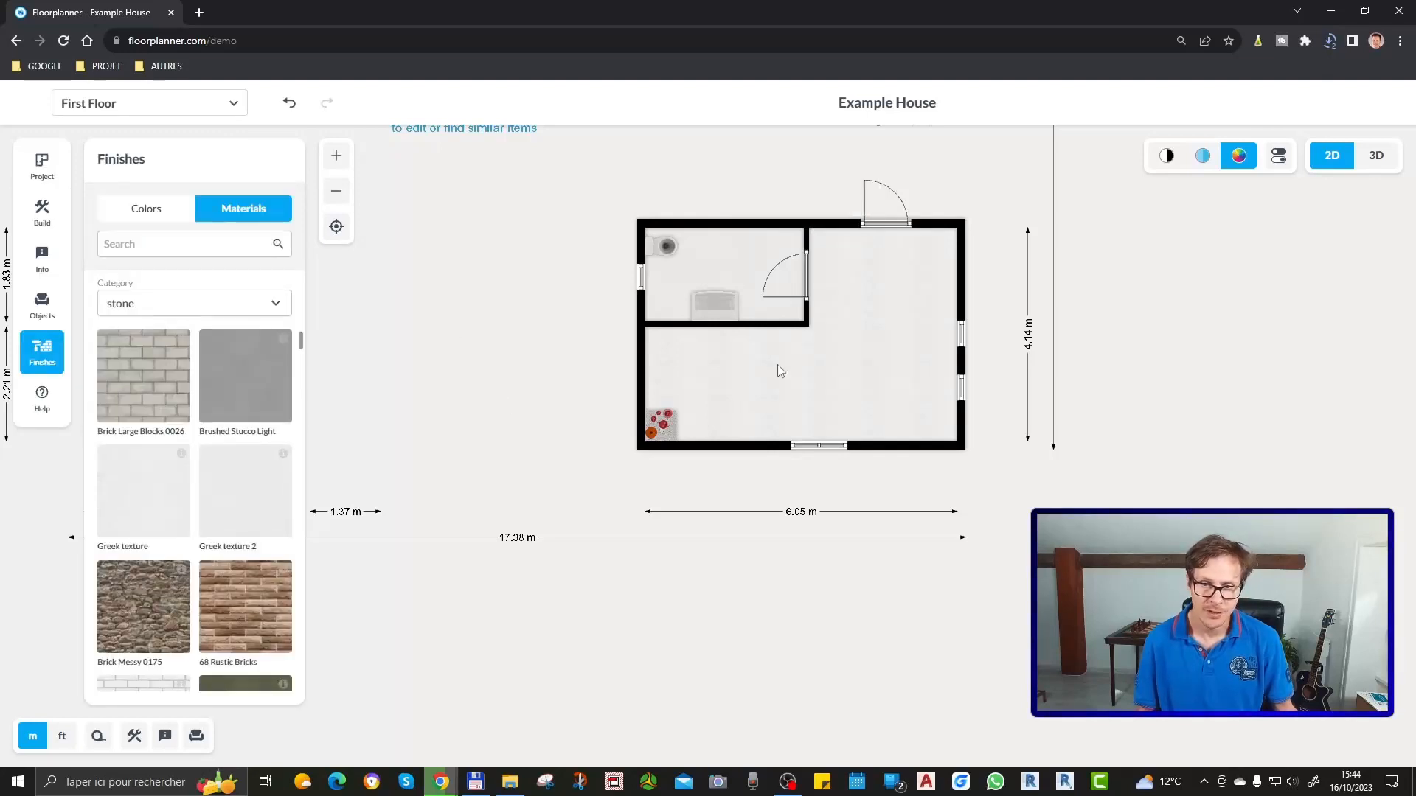
scroll(870, 229, up, 1)
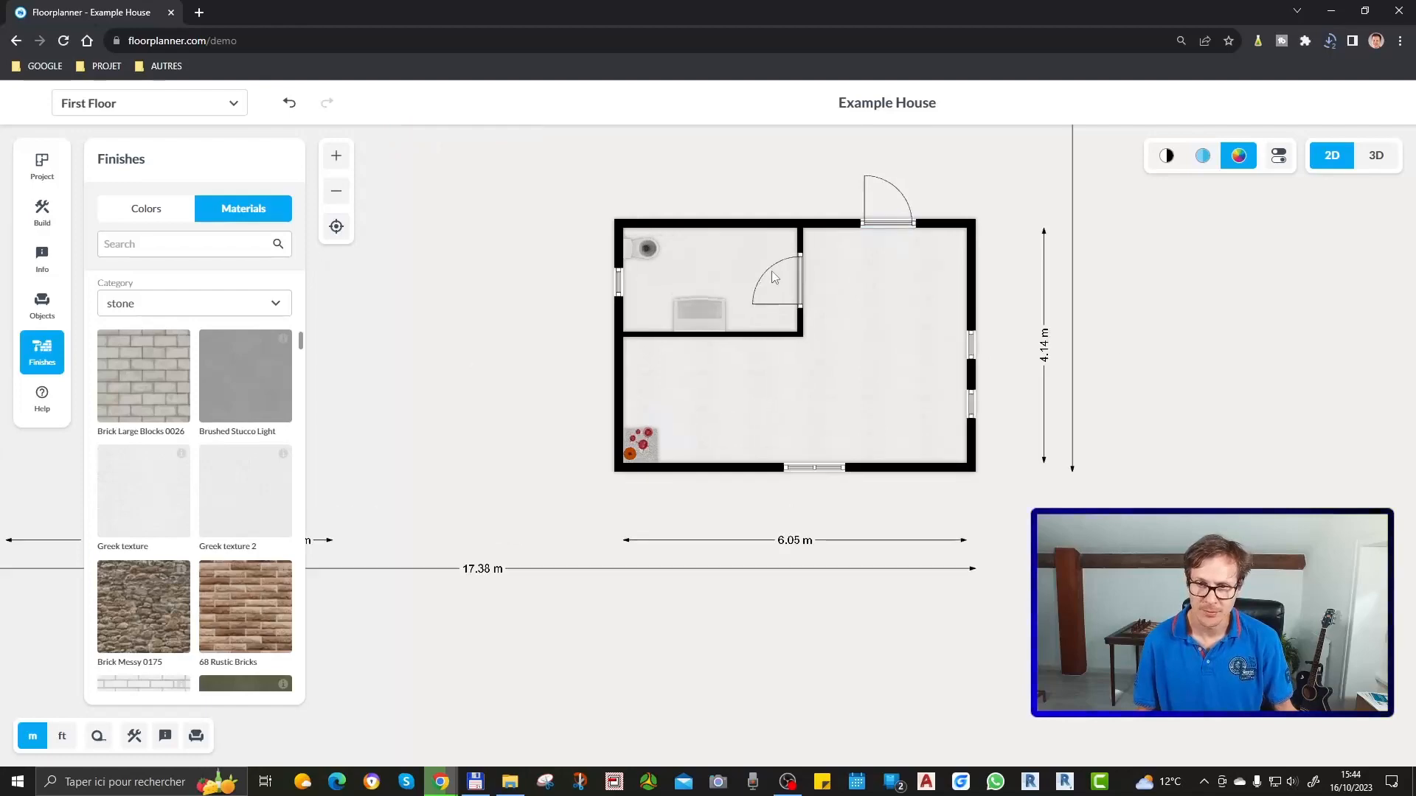
click(773, 274)
Examine the example house and the new building from several angles in the 3D dollhouse view
click(1182, 306)
scroll(1170, 504, down, 3)
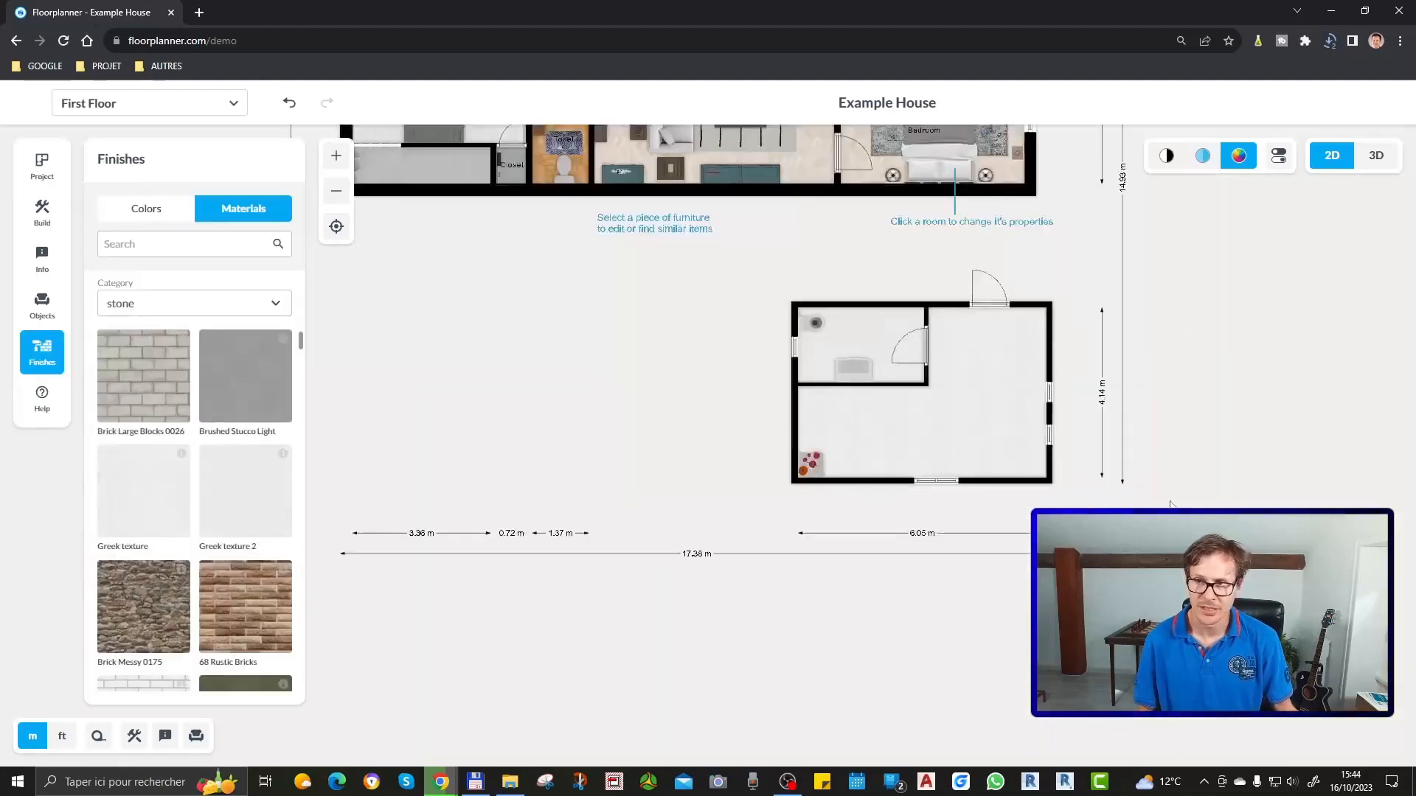
scroll(1170, 503, down, 2)
click(1373, 158)
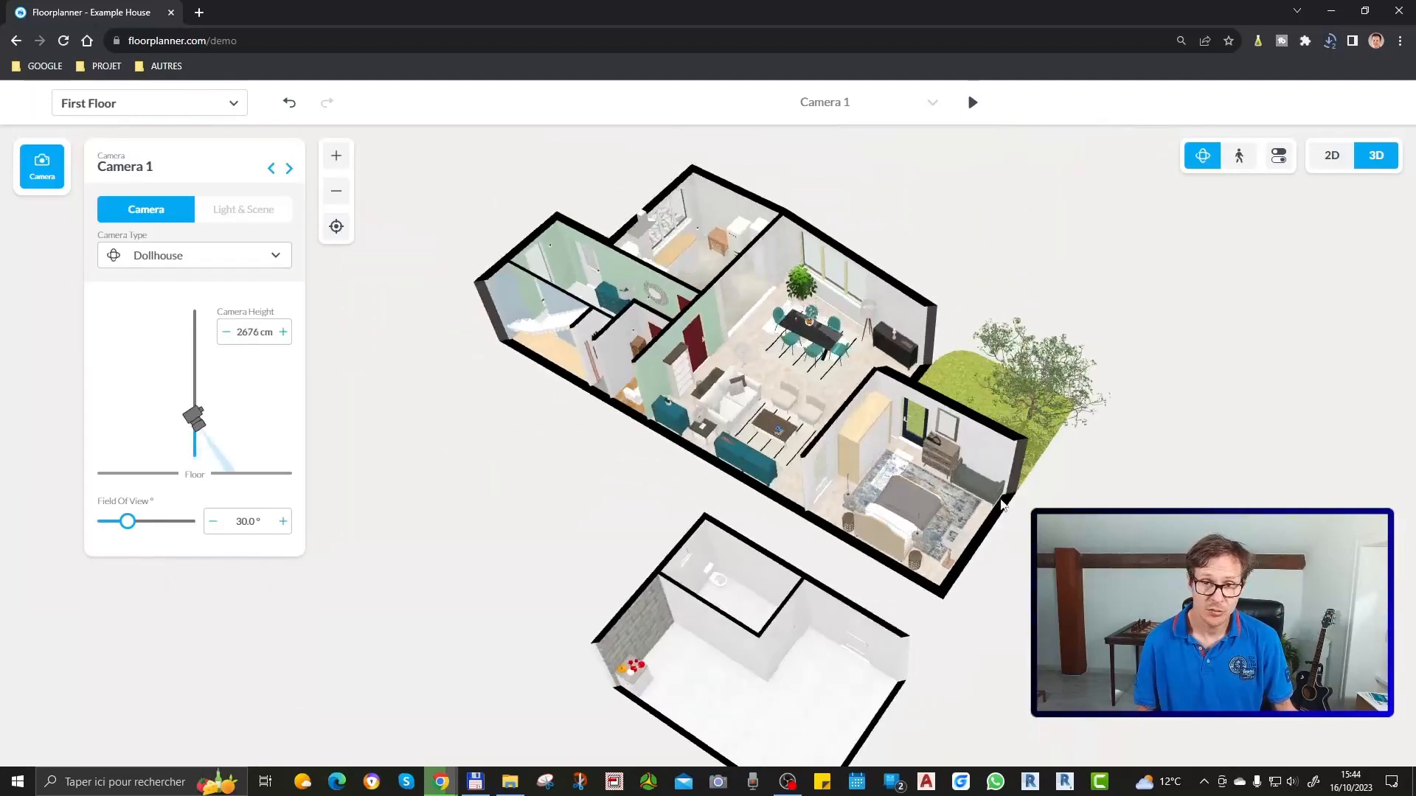
scroll(1180, 337, down, 2)
scroll(856, 629, up, 2)
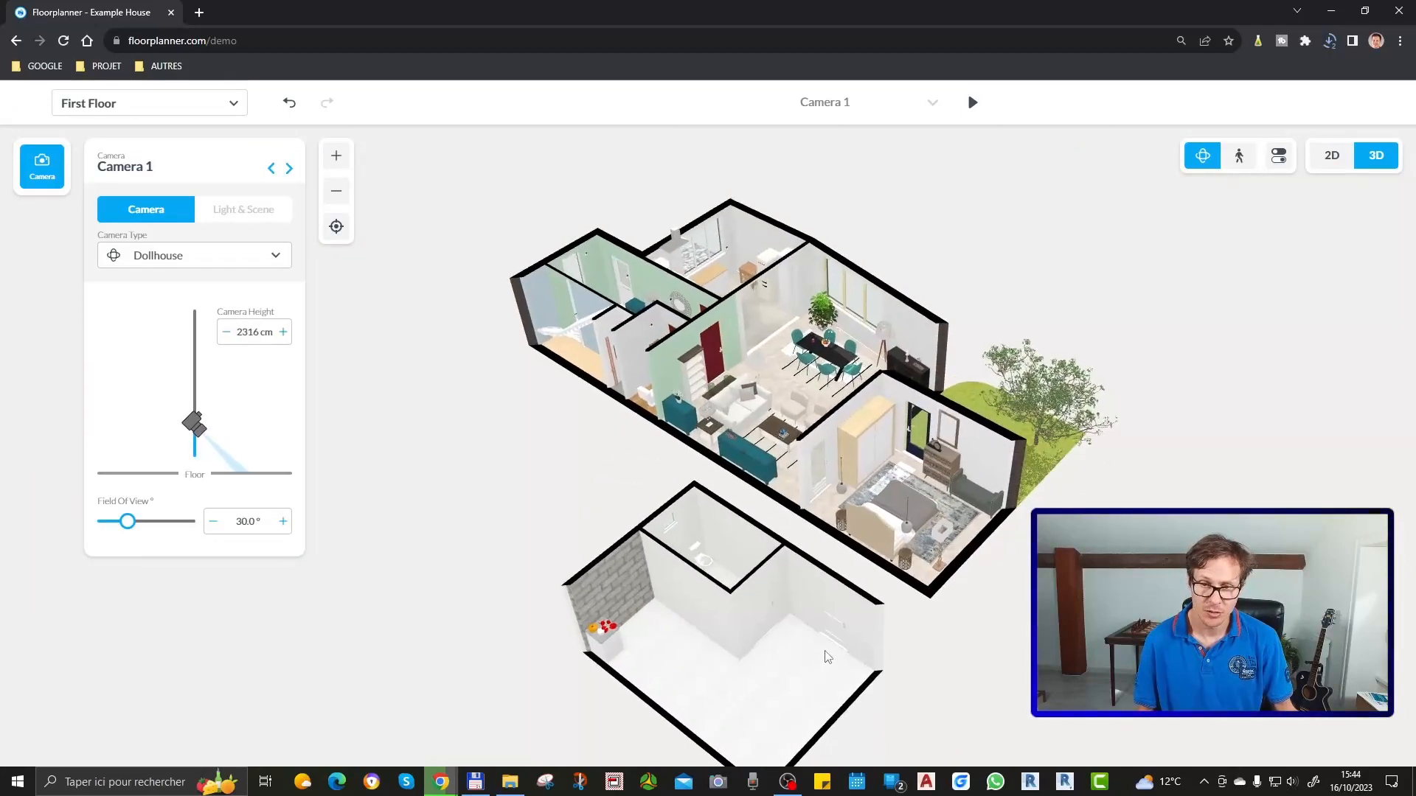
drag(825, 651, 728, 616)
drag(582, 498, 808, 512)
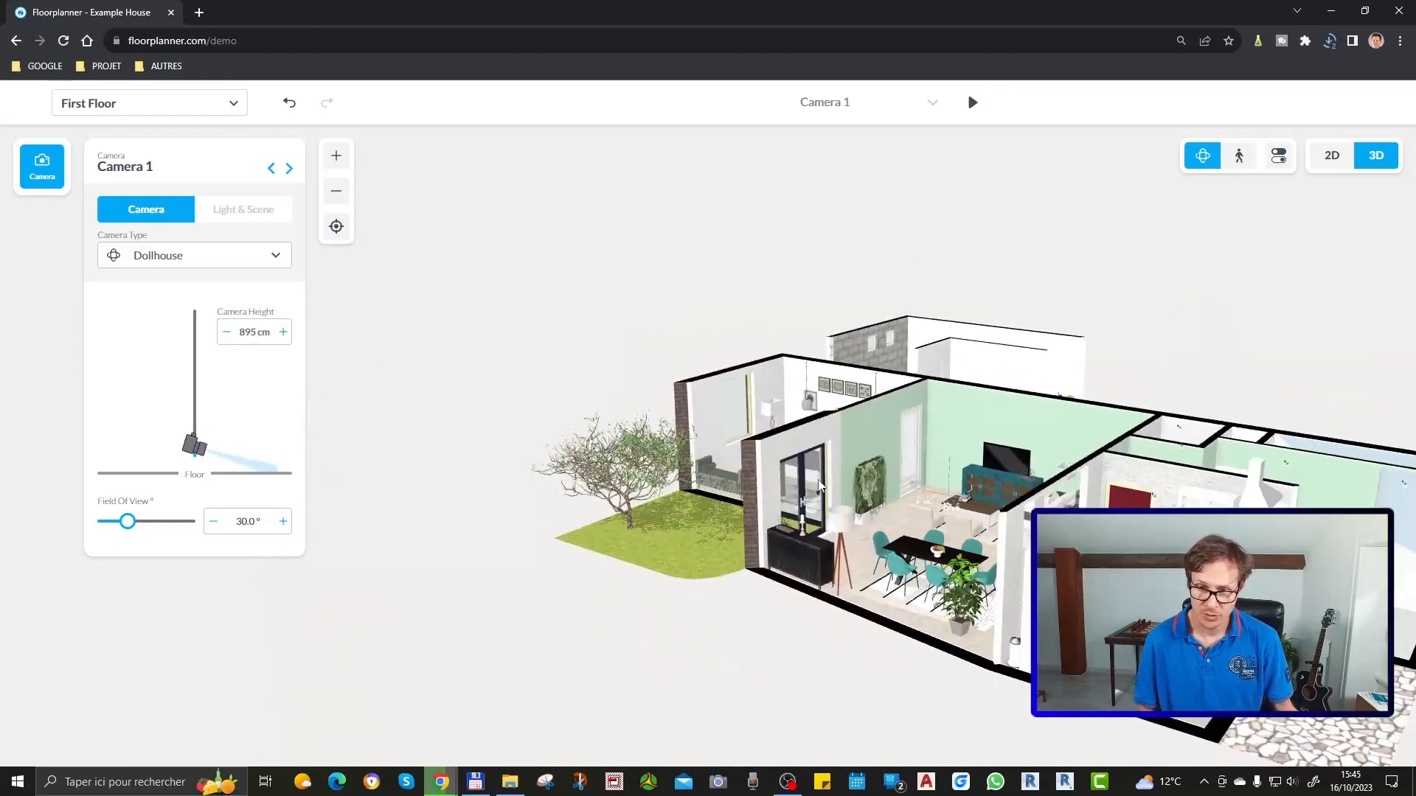
scroll(989, 632, up, 3)
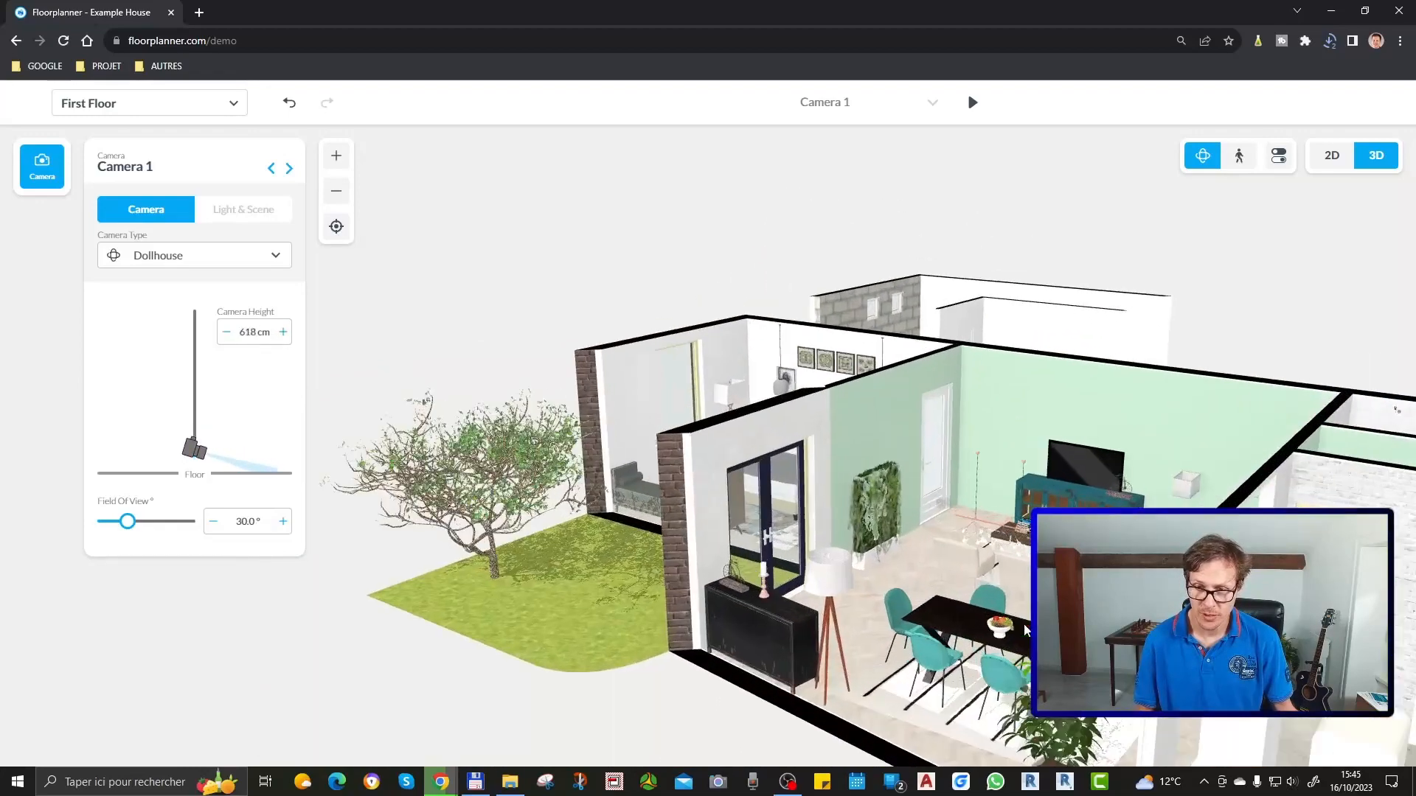
scroll(1024, 646, down, 3)
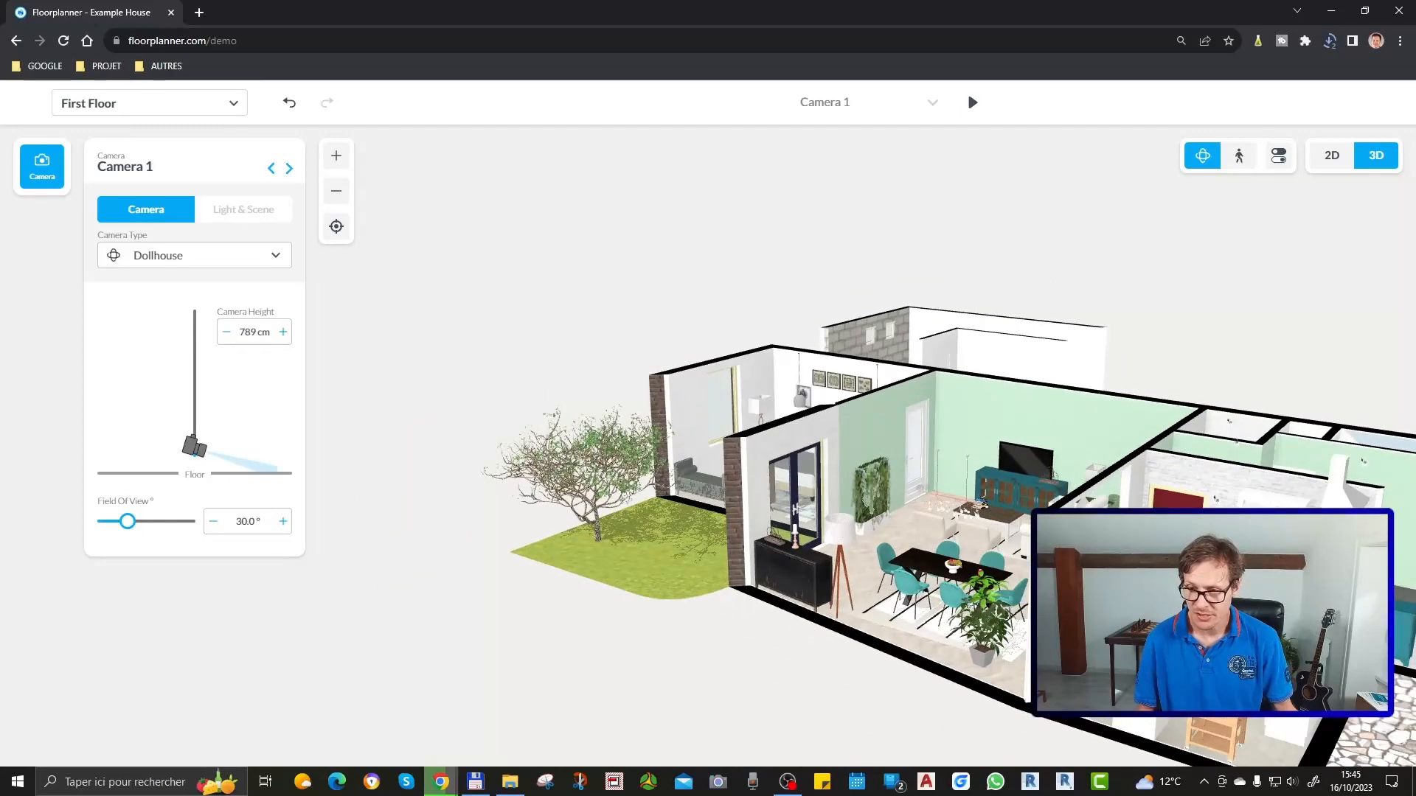
drag(988, 634, 559, 559)
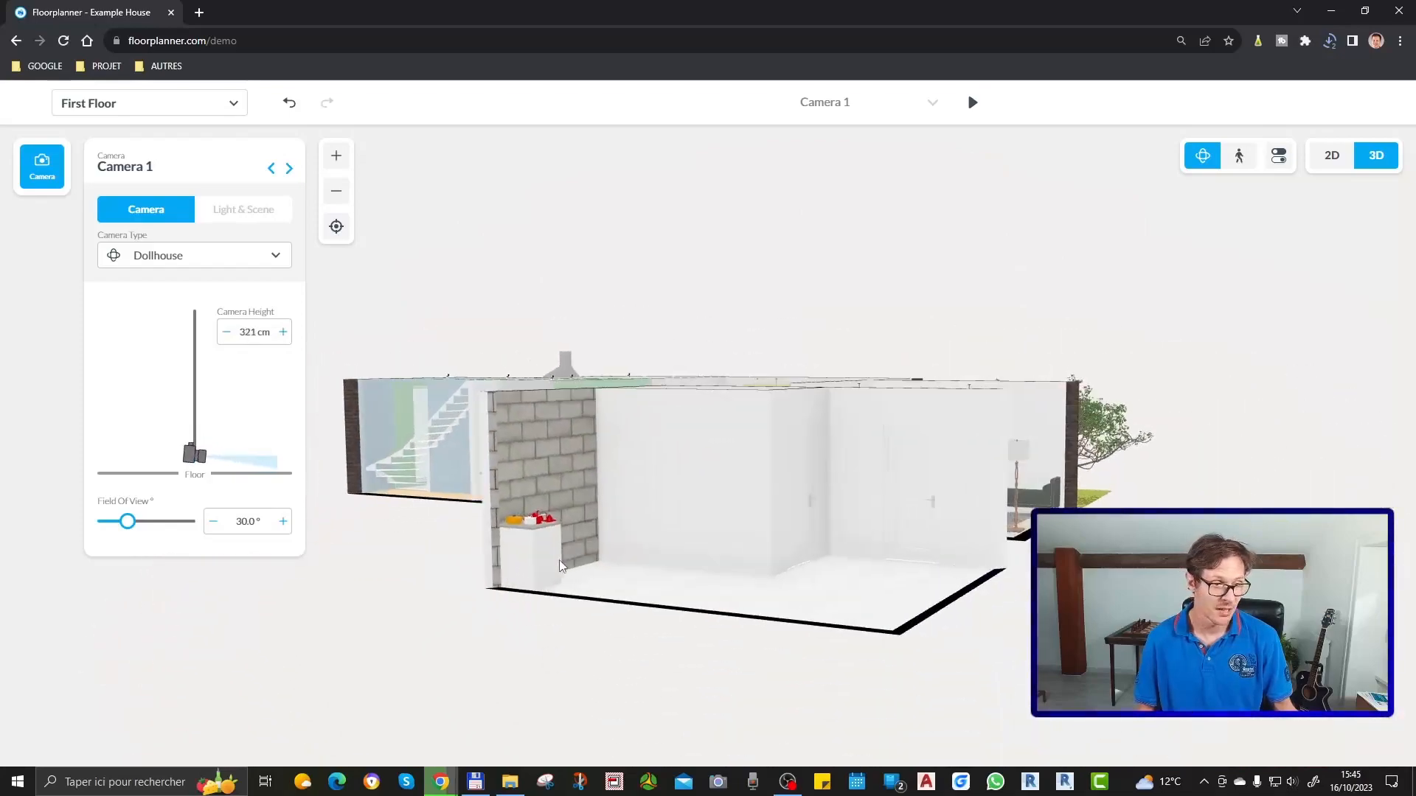
mouse_move(962, 497)
mouse_down()
mouse_move(890, 614)
mouse_move(923, 528)
mouse_move(964, 516)
mouse_up()
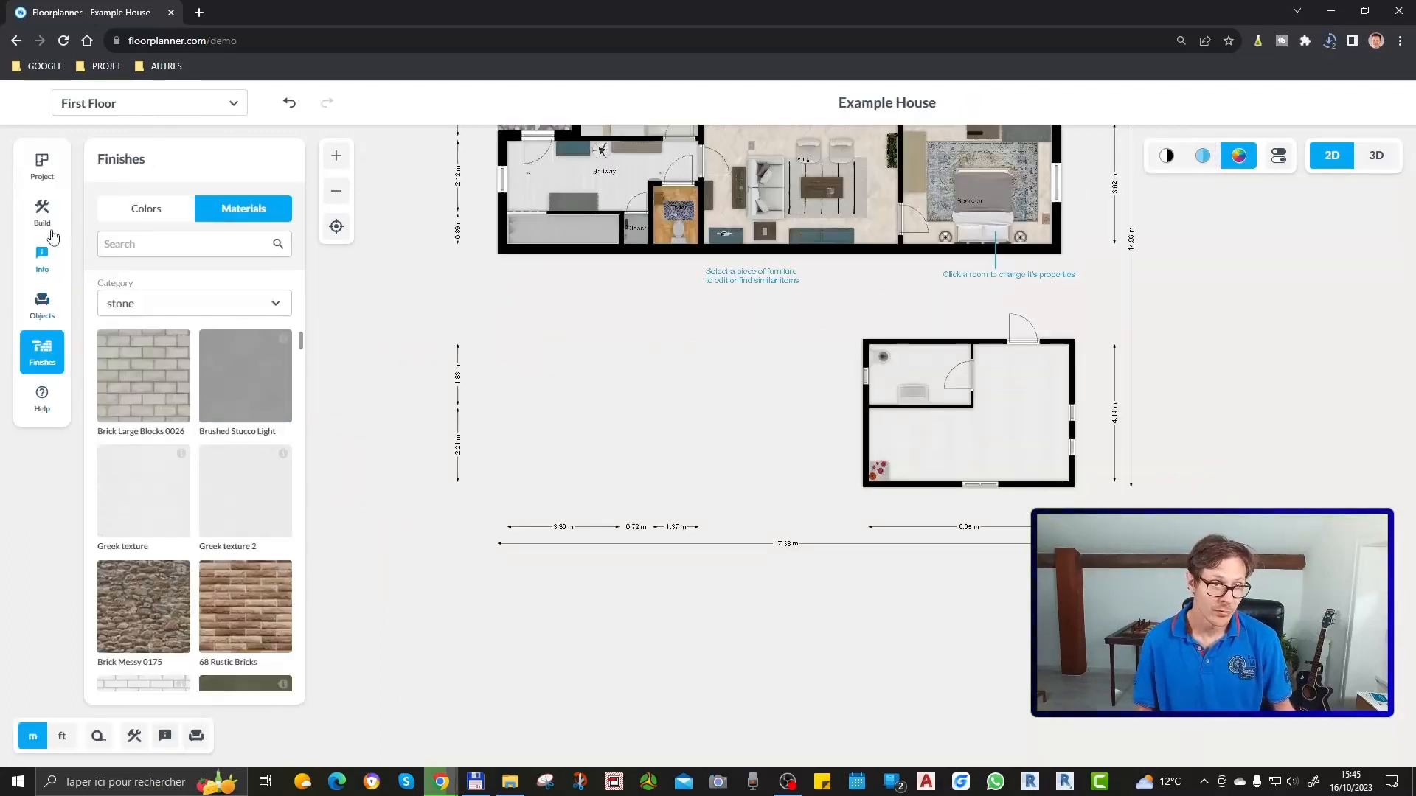
Review the project options, building tools, object library and finishes library from the 2D plan
click(53, 184)
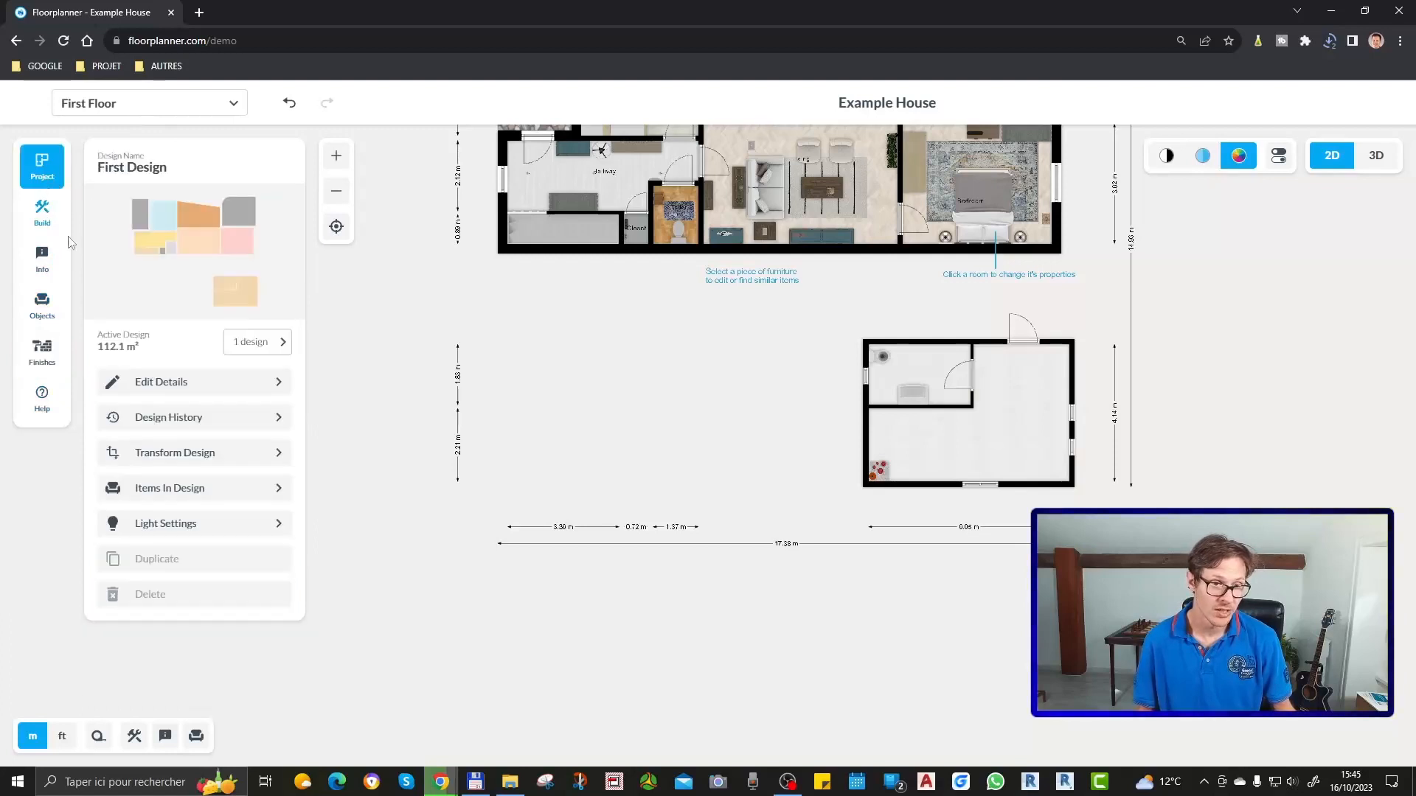
click(48, 215)
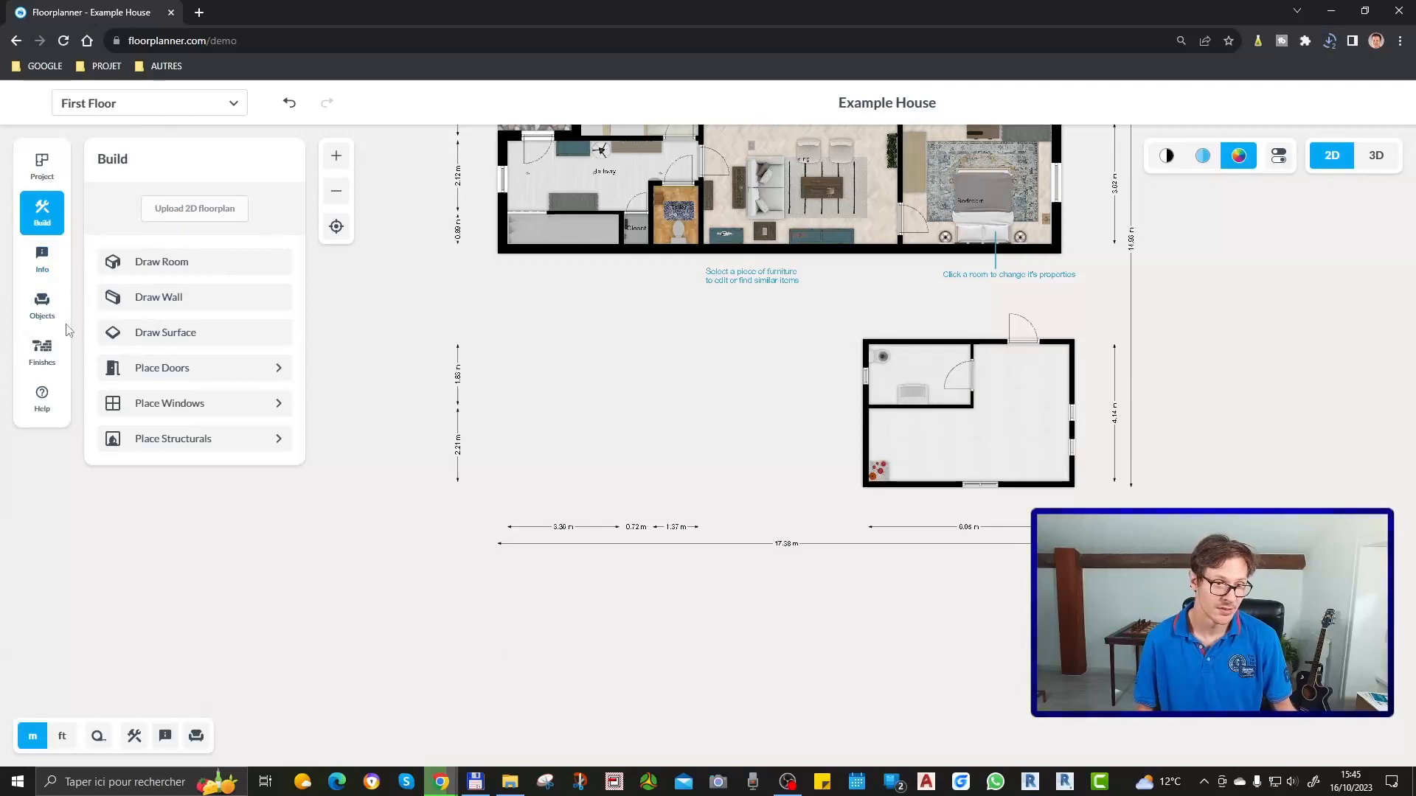
click(50, 305)
click(52, 354)
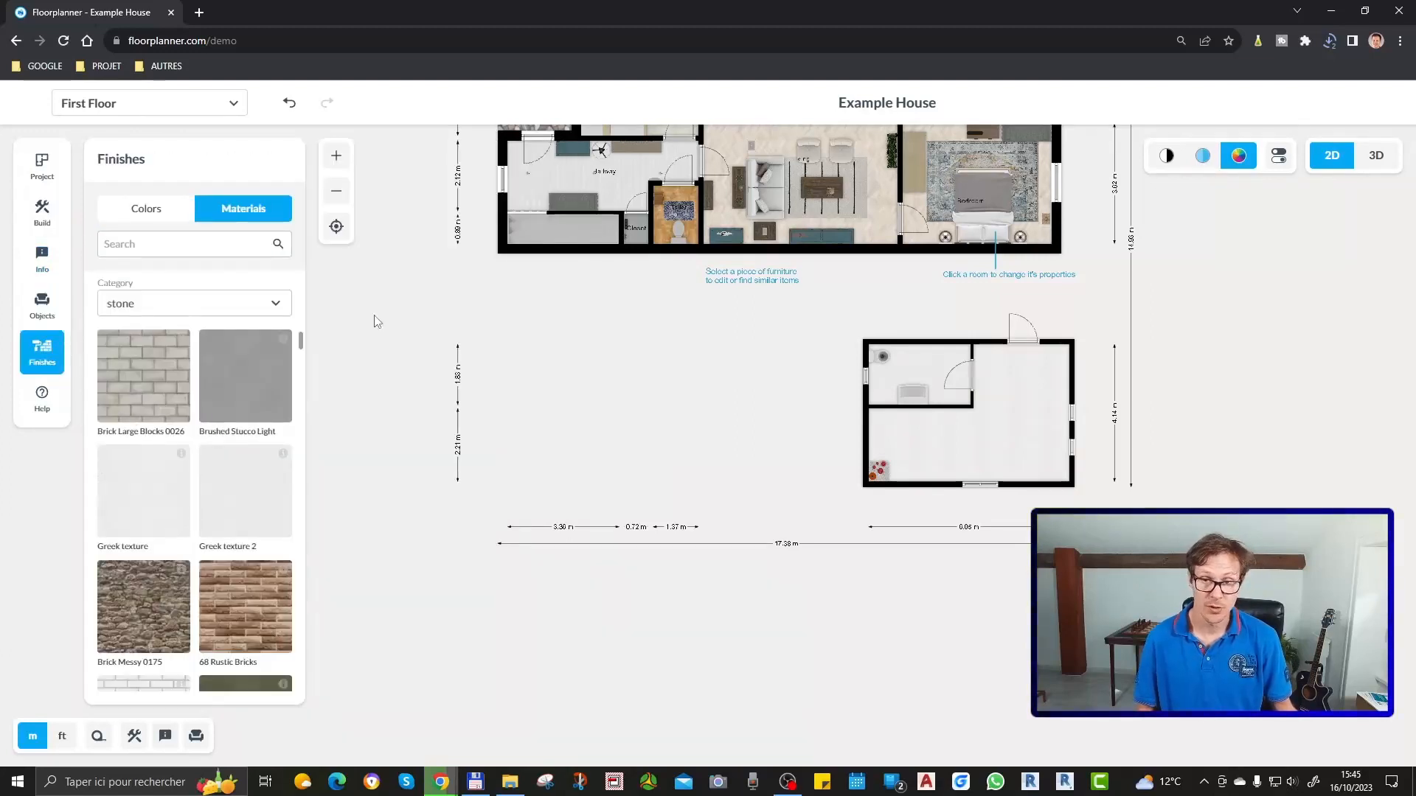
Compare the 2D floor plan in the room-colour, black-and-white and full-colour display styles, with a brief look at the 3D view
click(1203, 155)
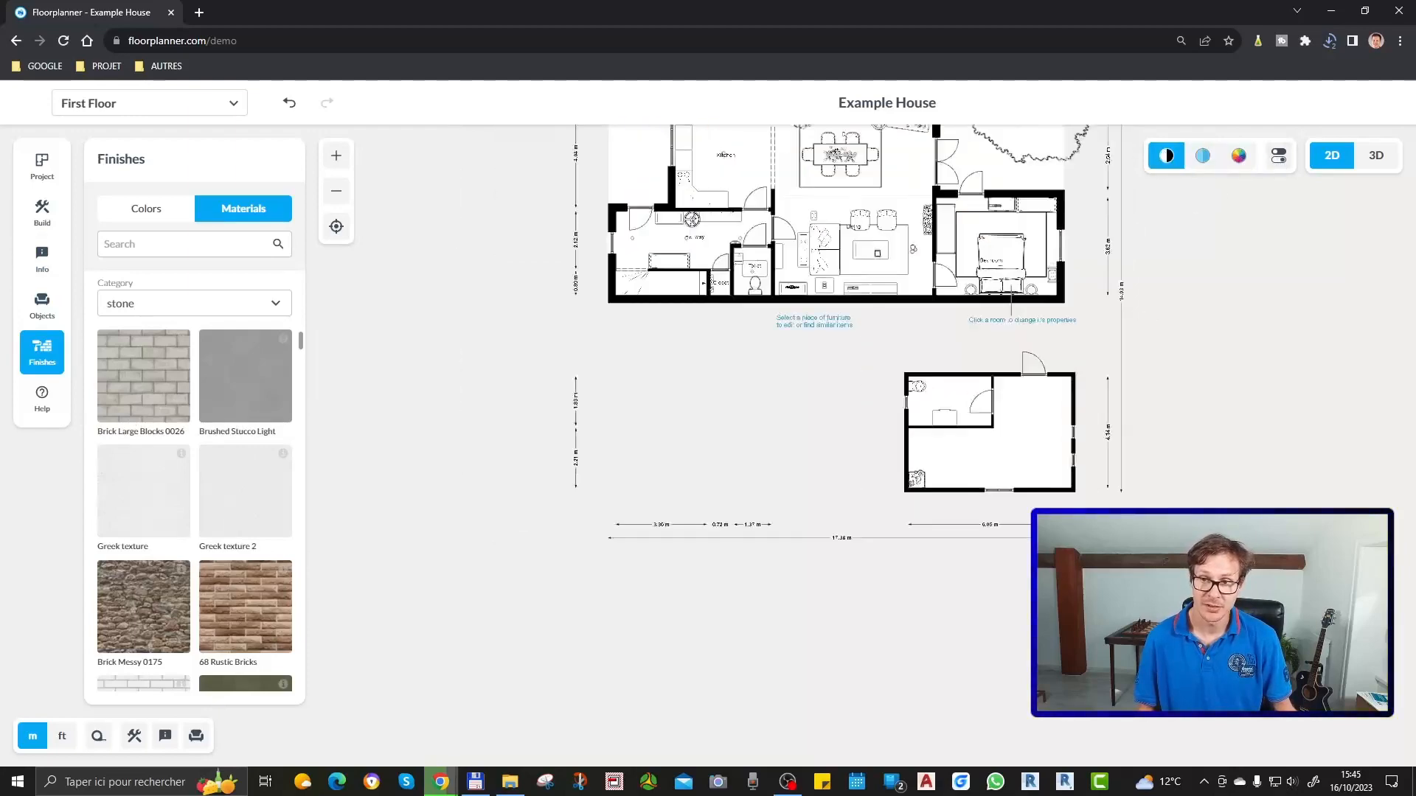
click(1376, 155)
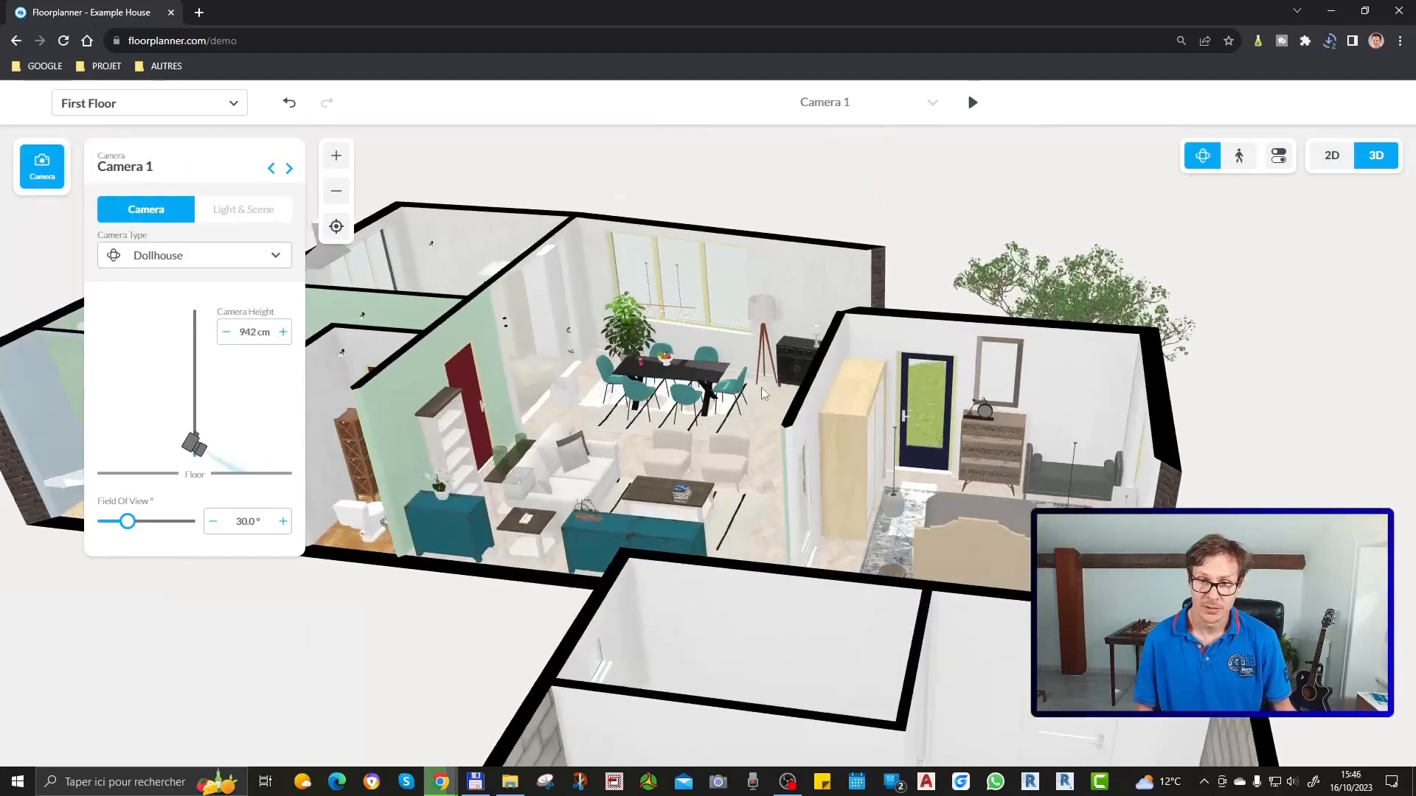
click(1343, 157)
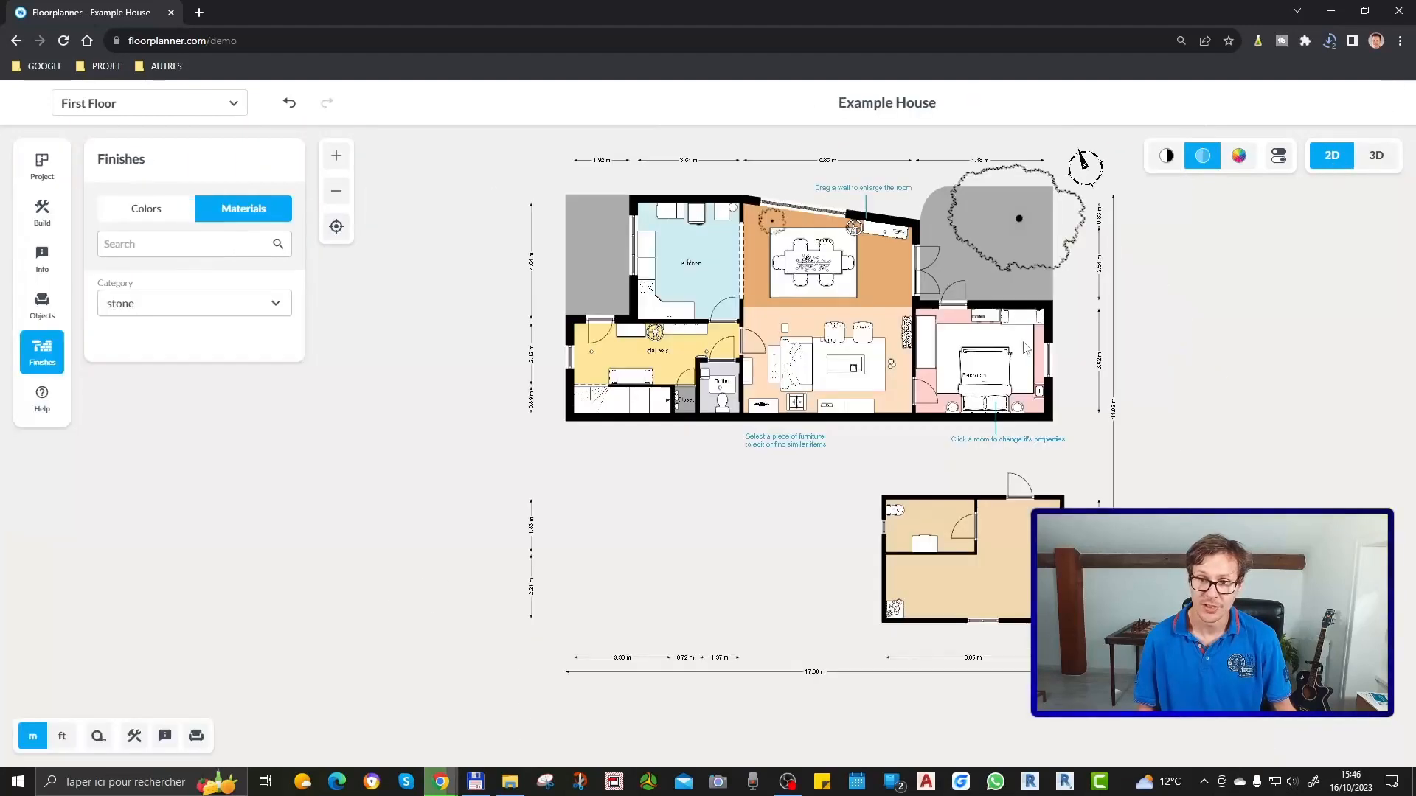
click(1170, 156)
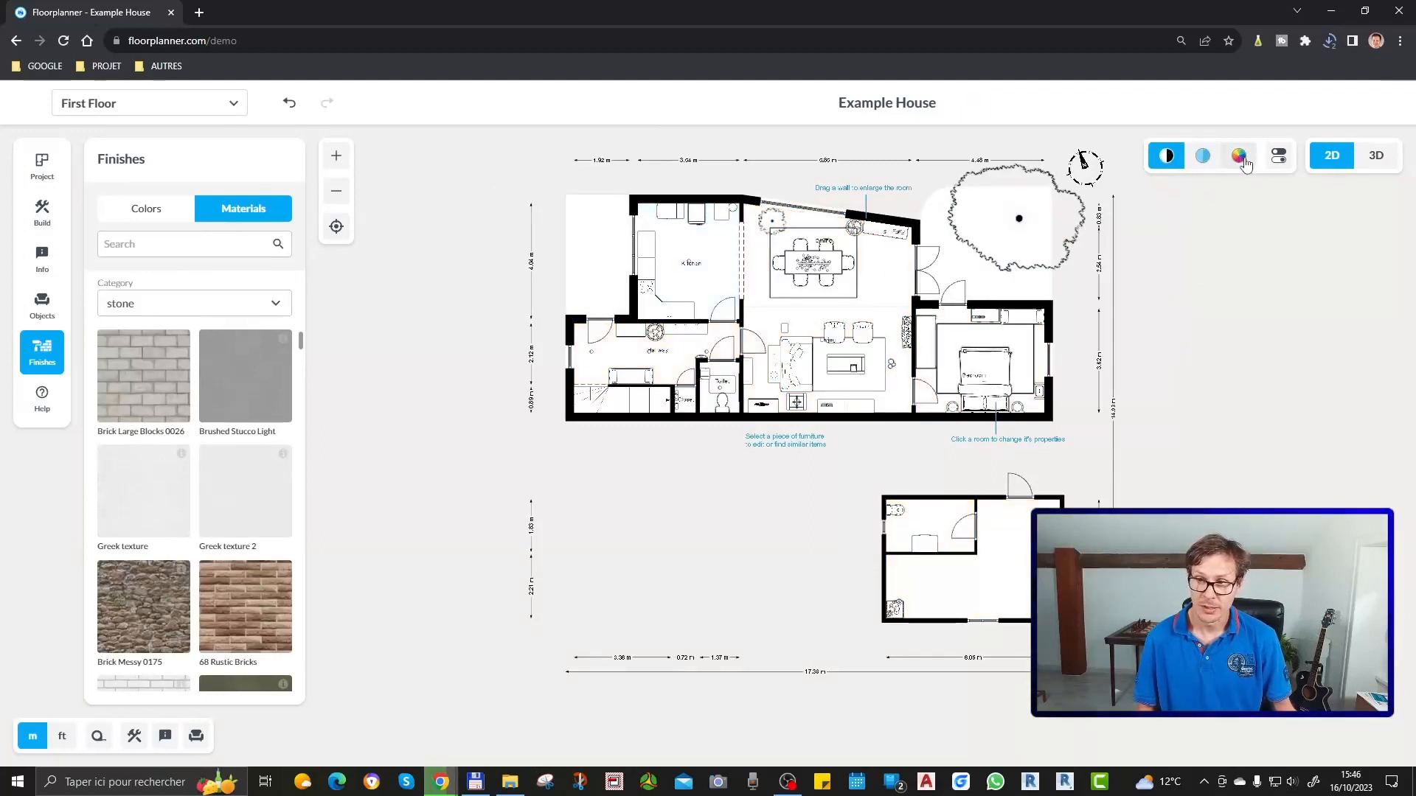
click(1241, 158)
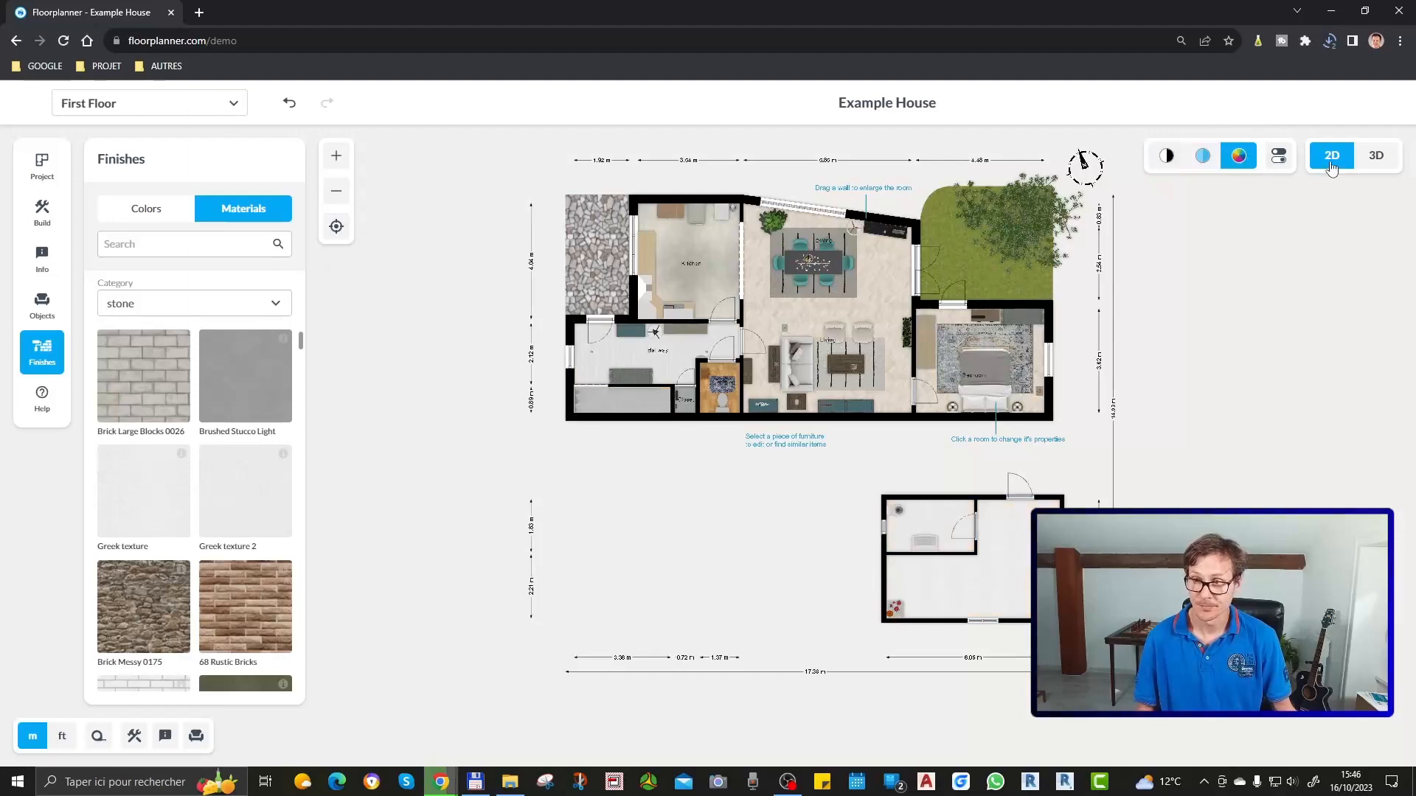
click(1167, 158)
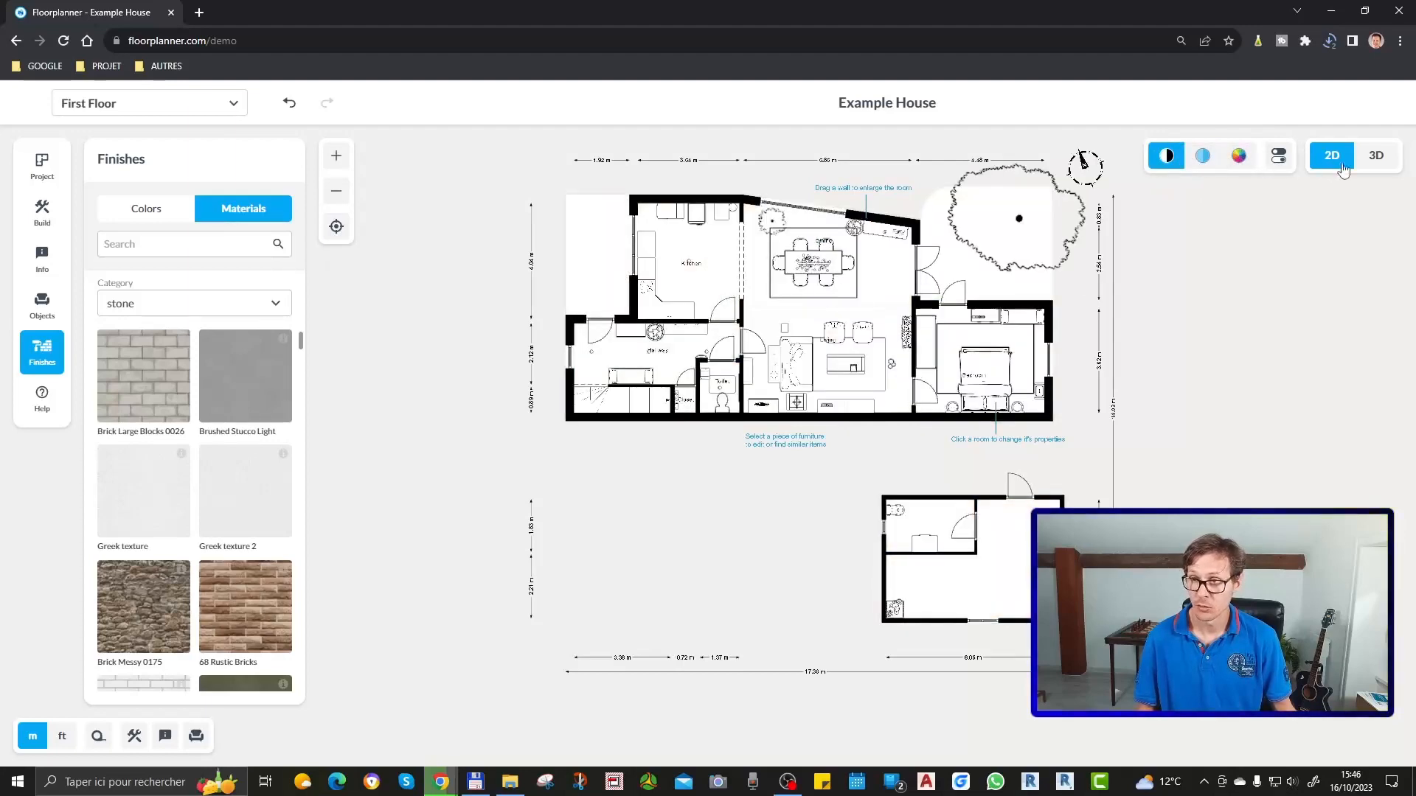
View the house in 3D and walk in first person from the small bathroom through the living and dining areas to the hallway
click(1375, 156)
drag(1112, 480, 1047, 472)
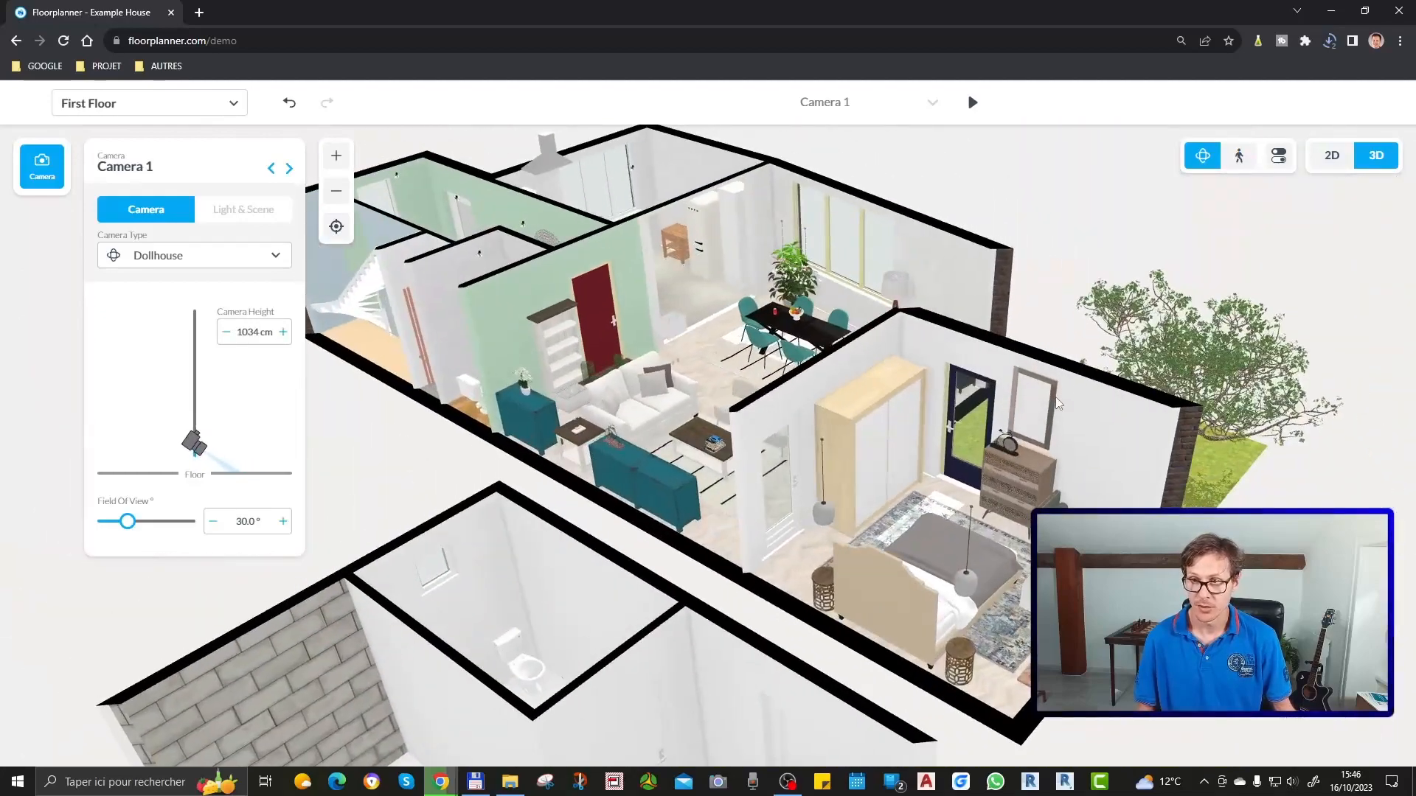
click(1239, 157)
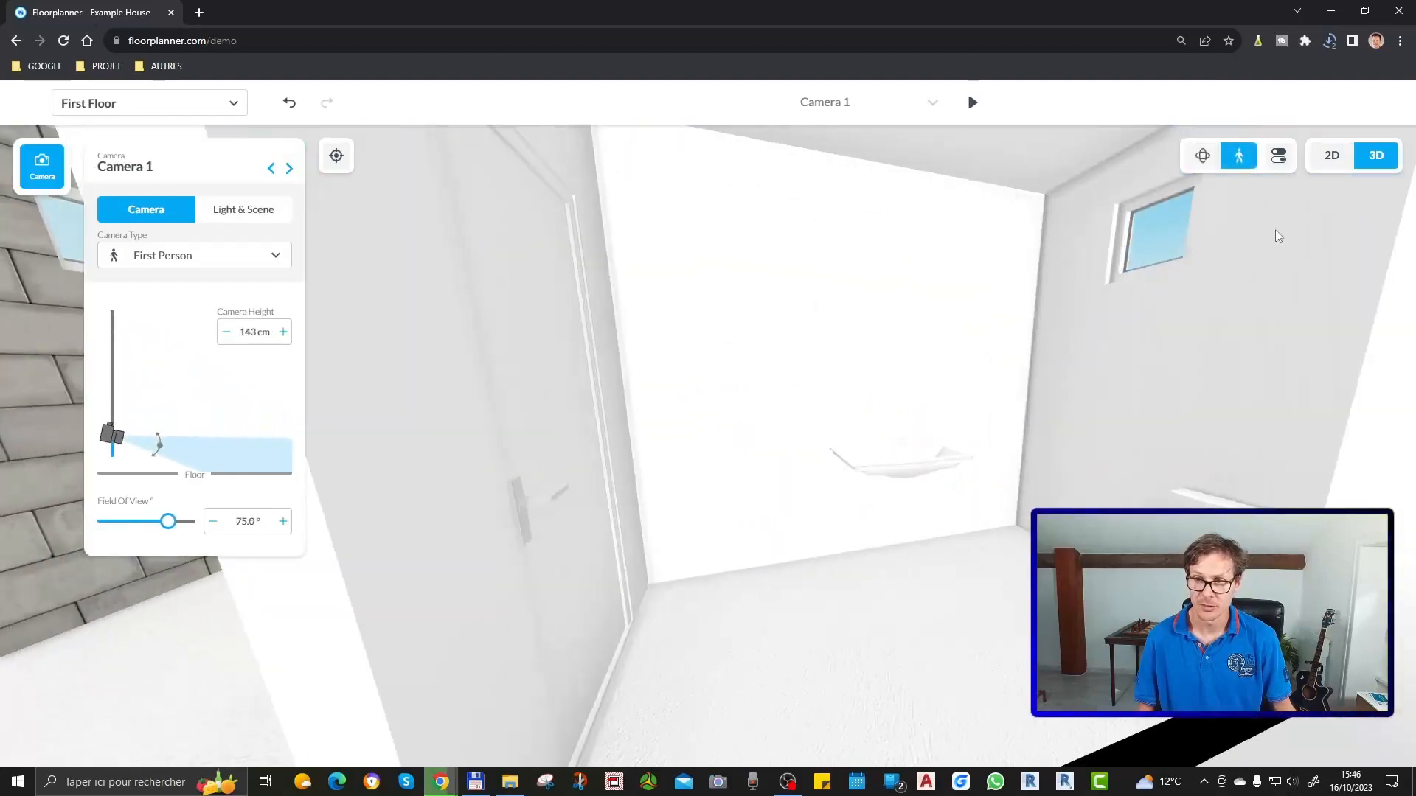
drag(1120, 410, 721, 468)
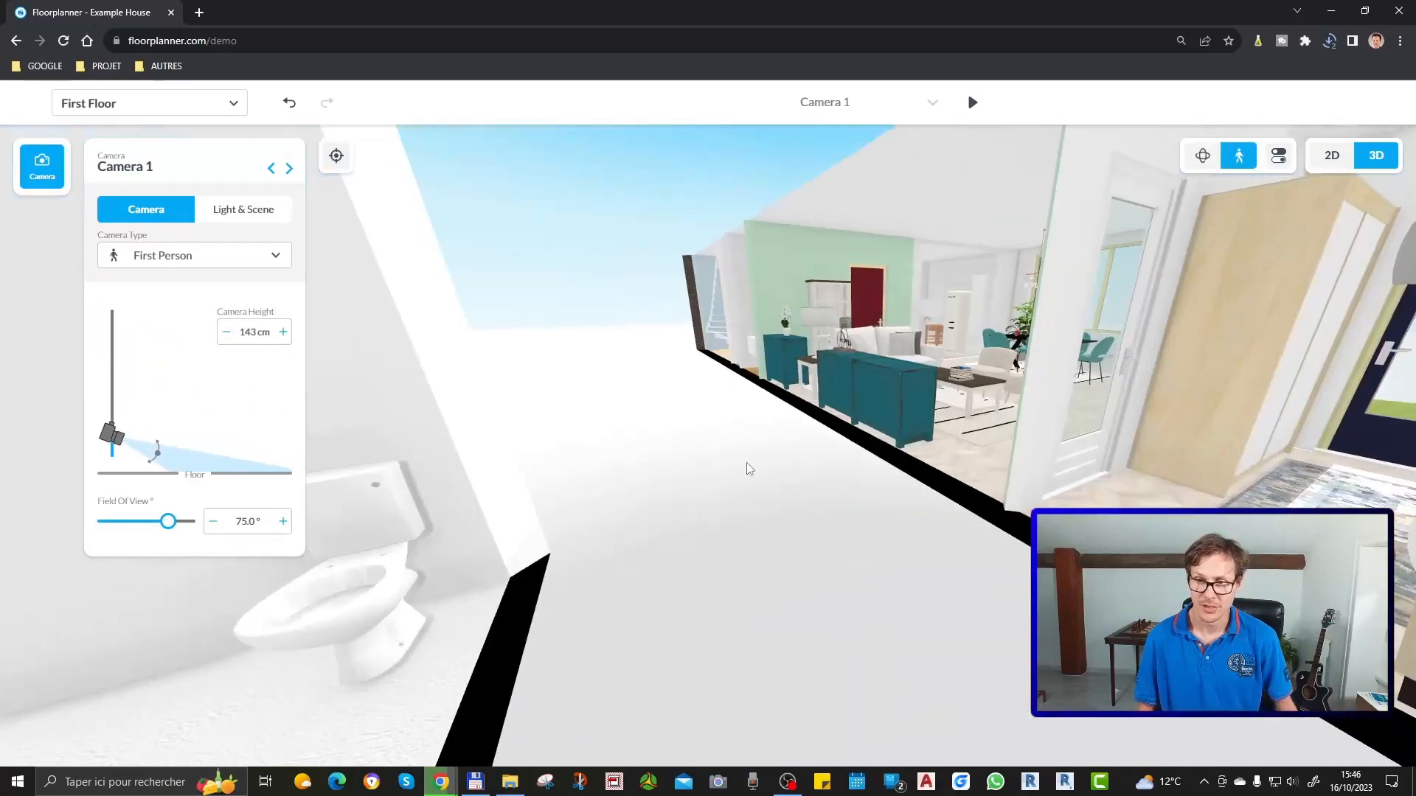
double_click(1116, 478)
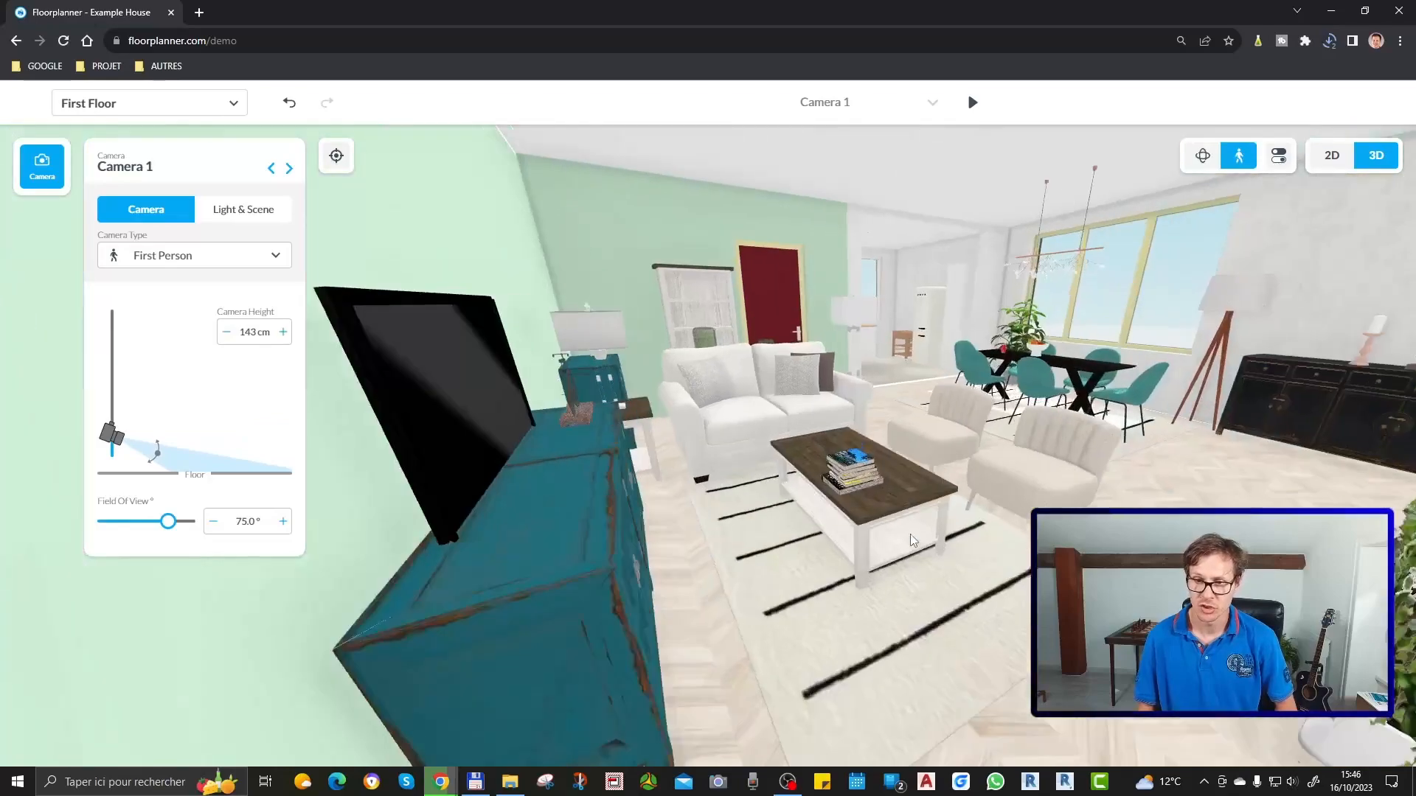
scroll(930, 519, up, 7)
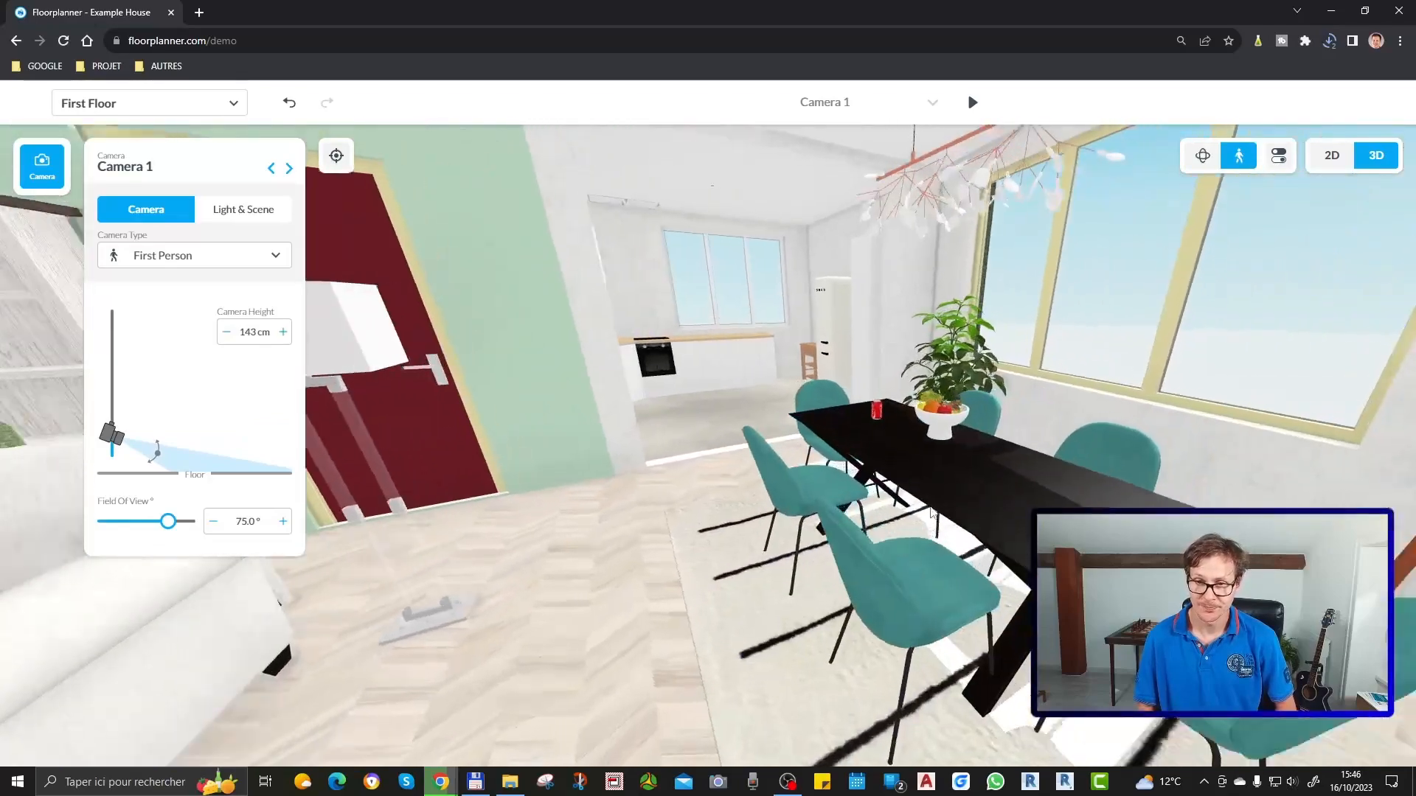
scroll(929, 507, down, 7)
drag(929, 507, 484, 442)
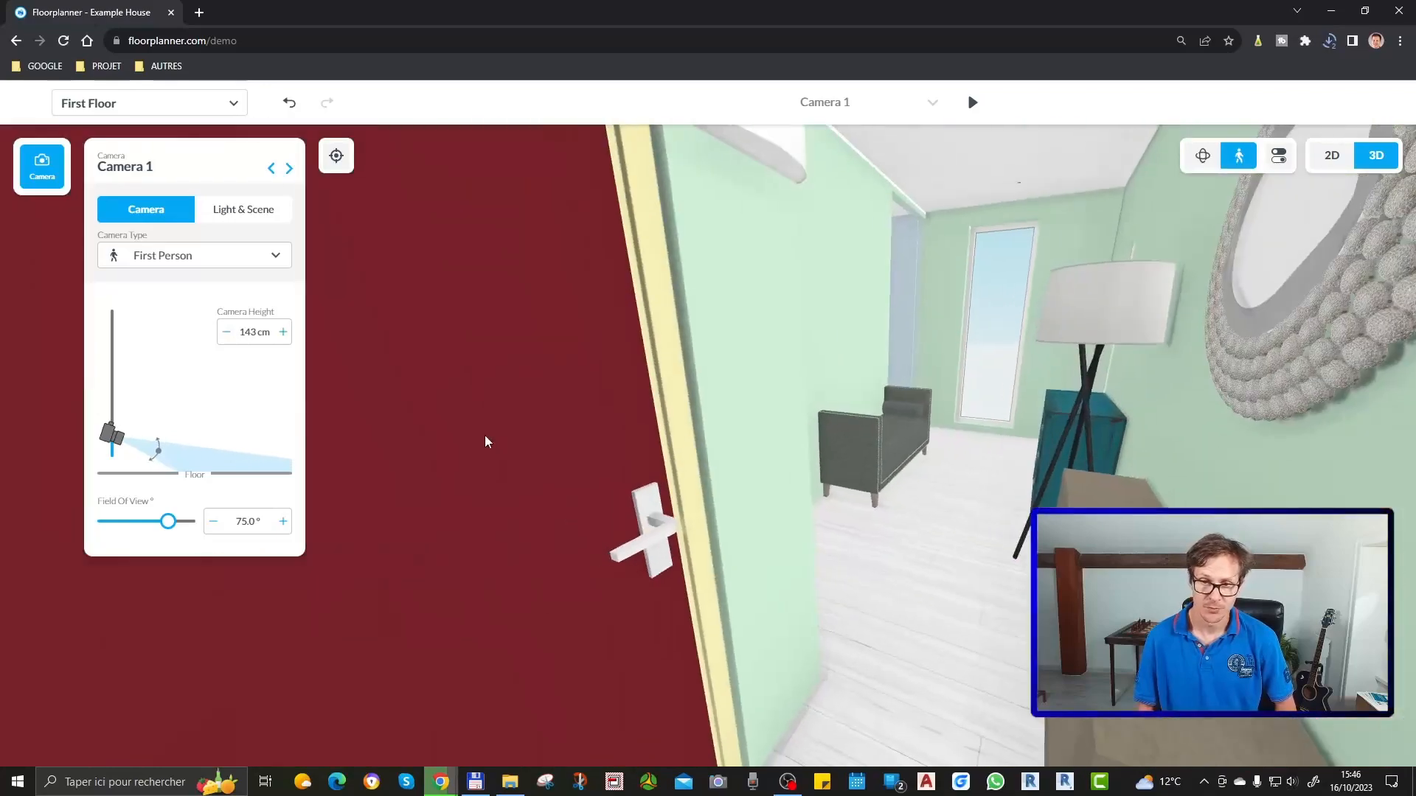
Walk in first person past the dining table to the garden and back, examining the double glass door and the tree
drag(869, 416, 1142, 364)
key(Up)
key(Up)
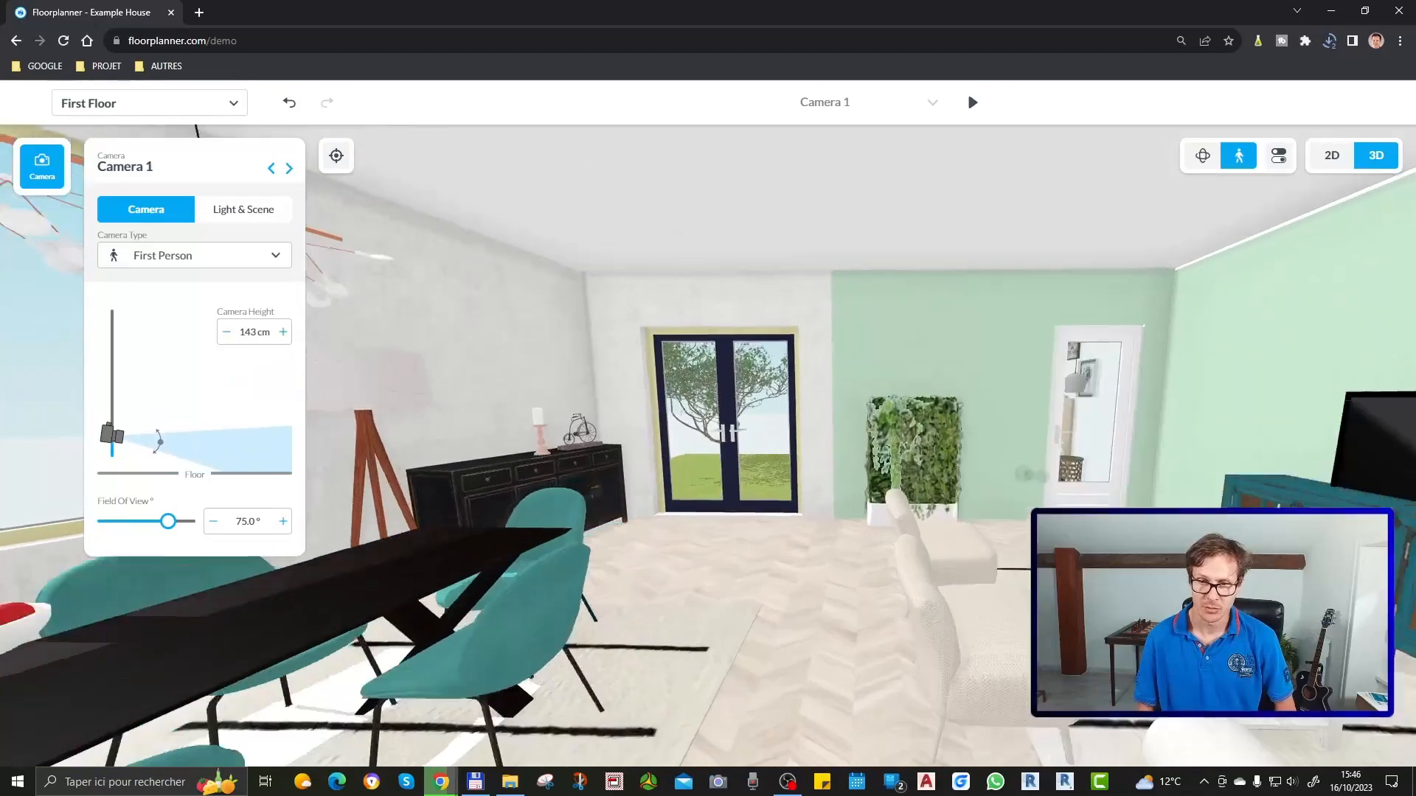
key(Up)
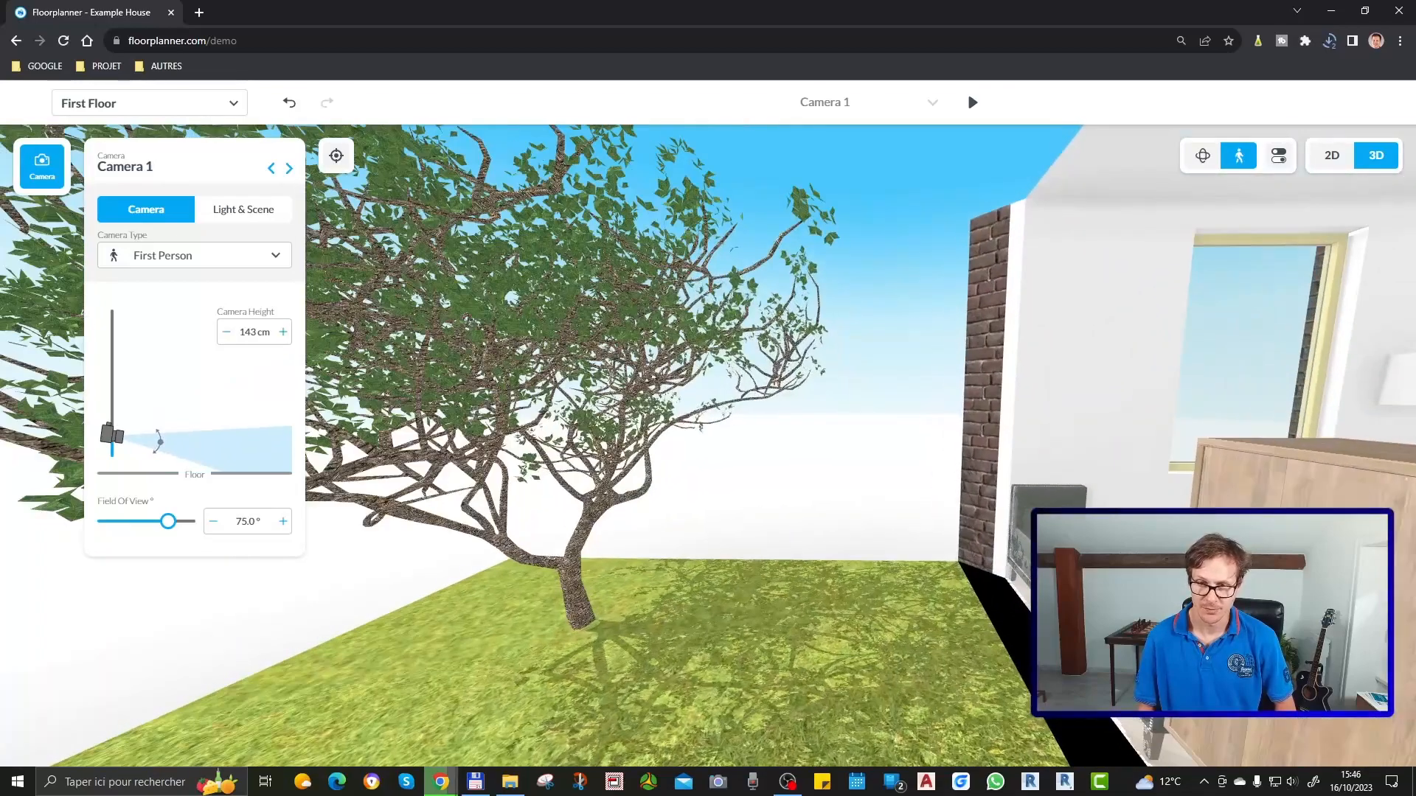
key(Down)
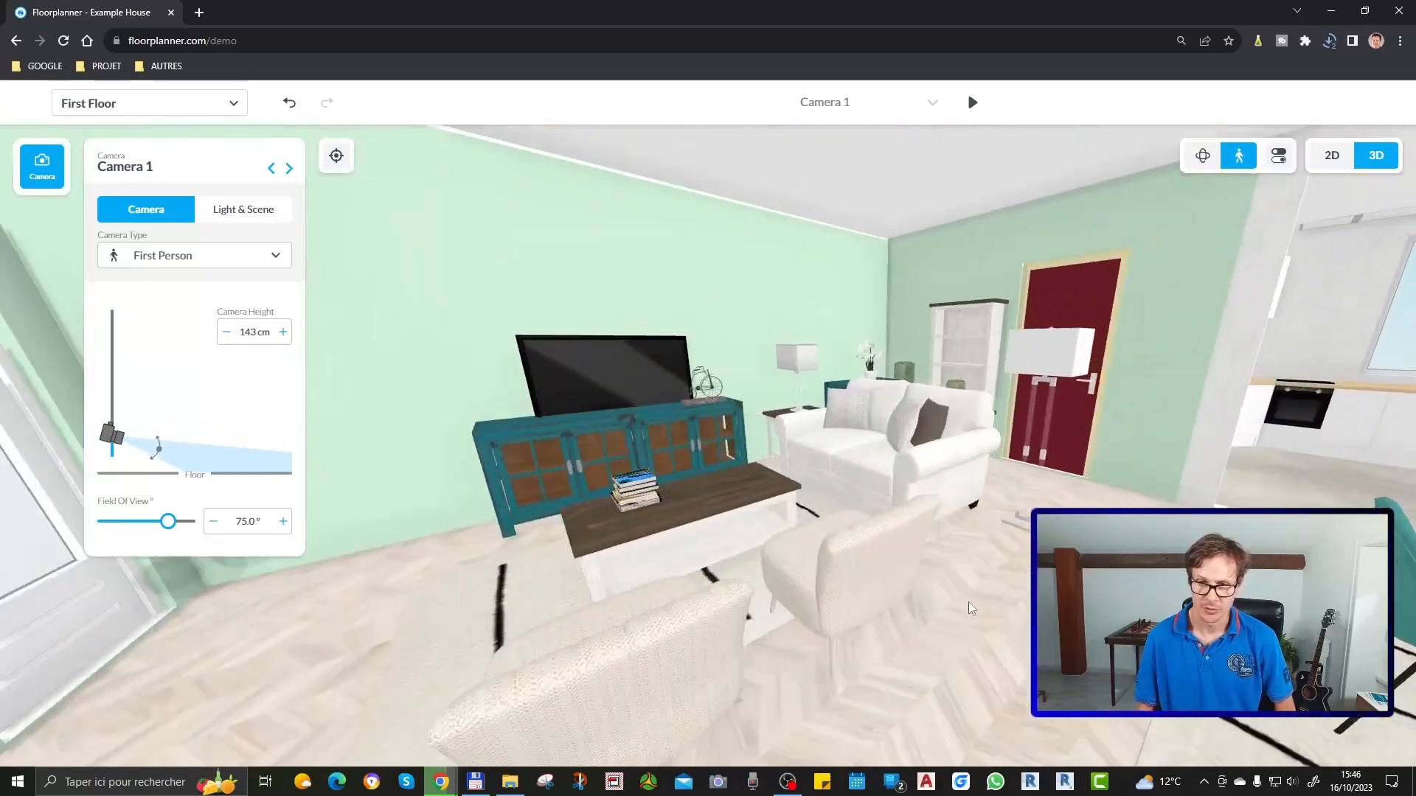
Tour the bedroom and the kitchen in first-person view, examining the bed, windows, sink and brick wall
drag(966, 555, 793, 502)
key(Up)
key(Right)
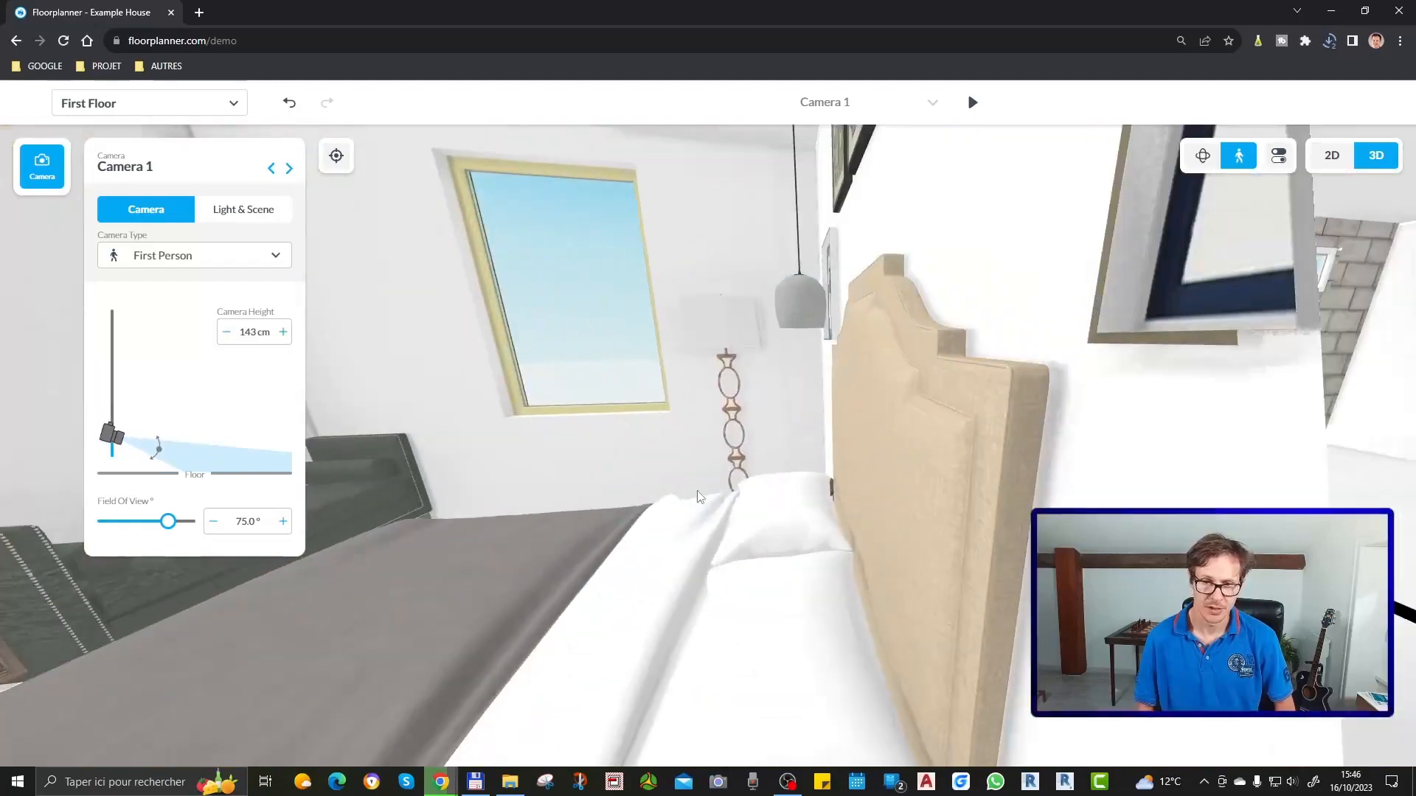
drag(700, 496, 400, 521)
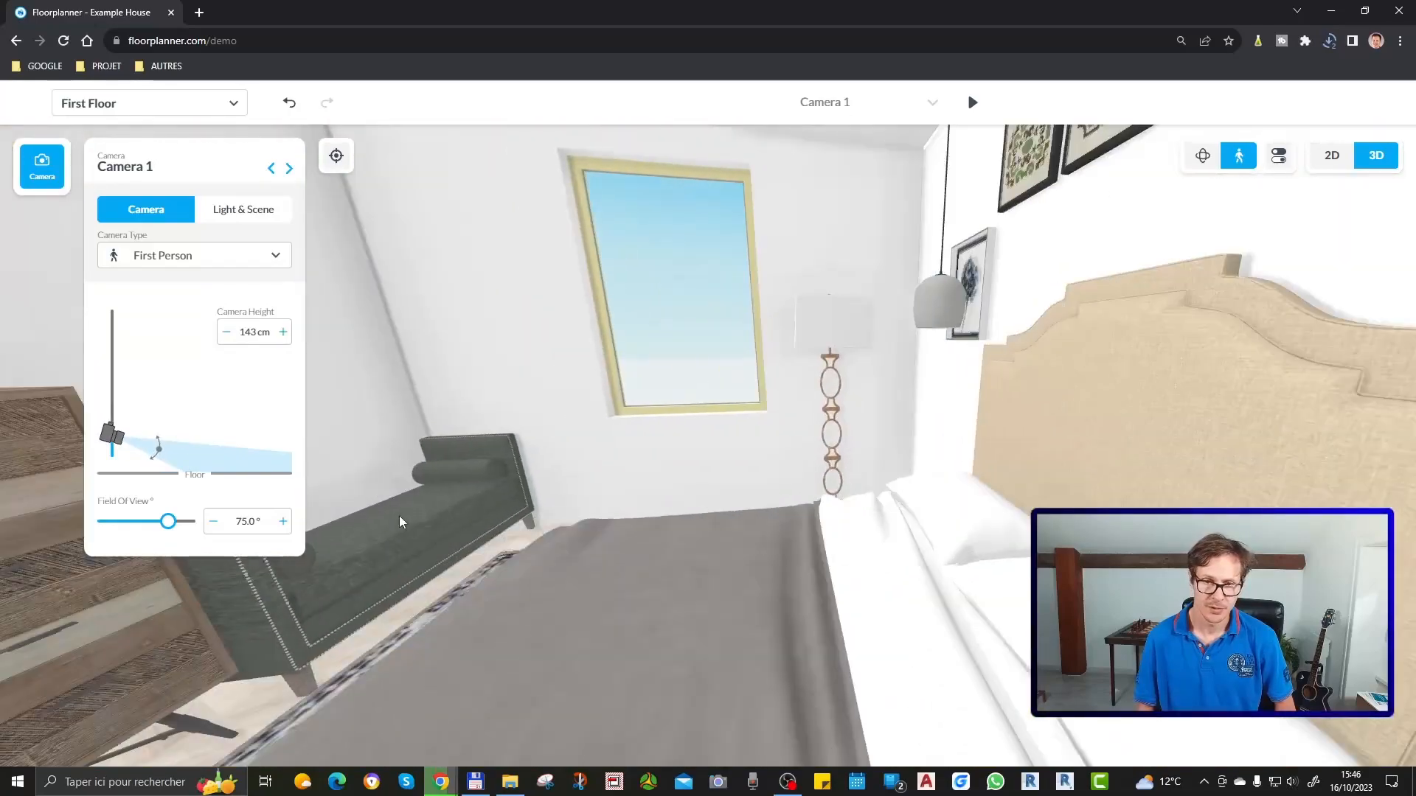
drag(1152, 457, 362, 435)
drag(585, 466, 1387, 461)
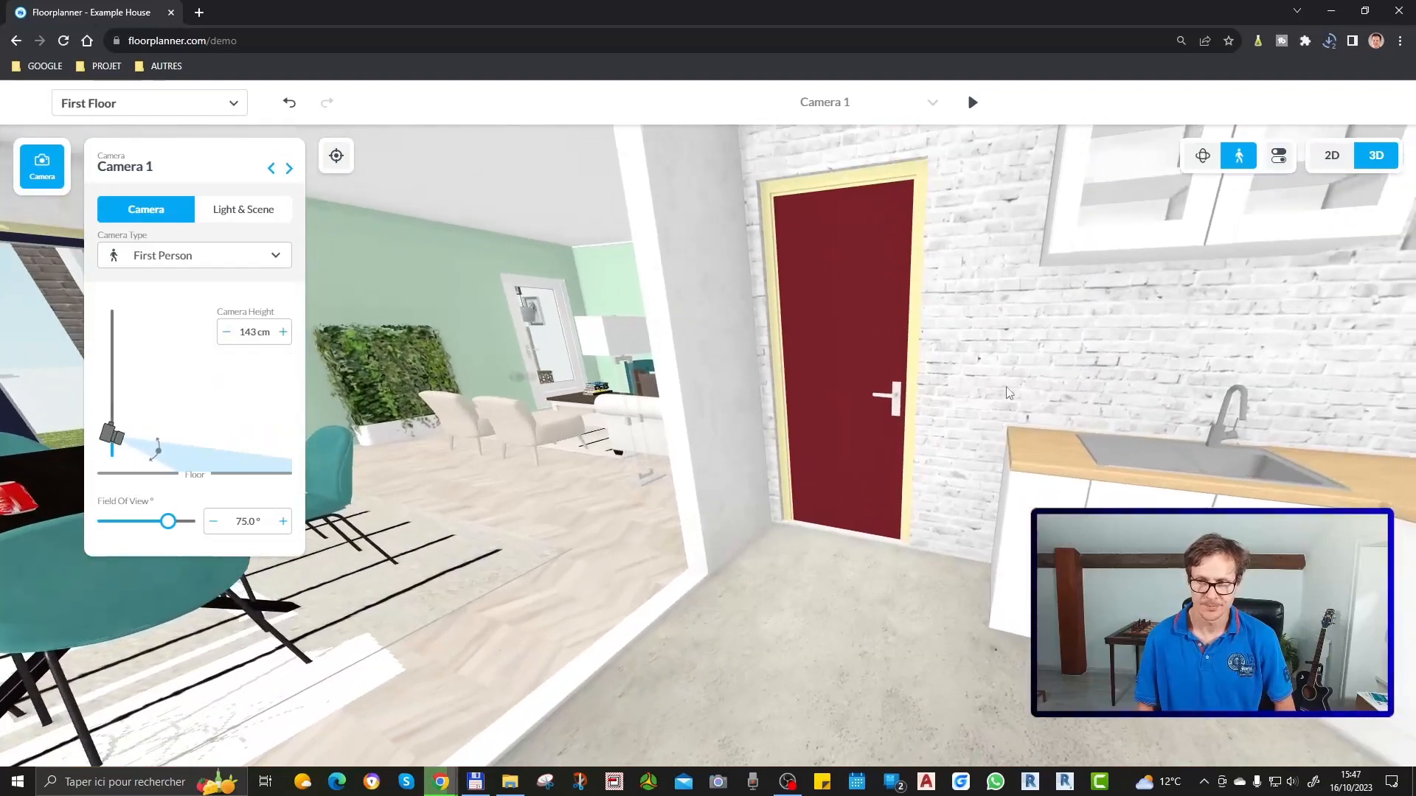
Look around the kitchen in first person and reposition the Smeg fridge slightly between the trolley and the tall cabinet
mouse_move(1009, 392)
mouse_down()
mouse_move(1116, 333)
mouse_move(1233, 380)
mouse_move(1151, 305)
mouse_move(1031, 383)
mouse_up()
drag(1024, 325, 1230, 474)
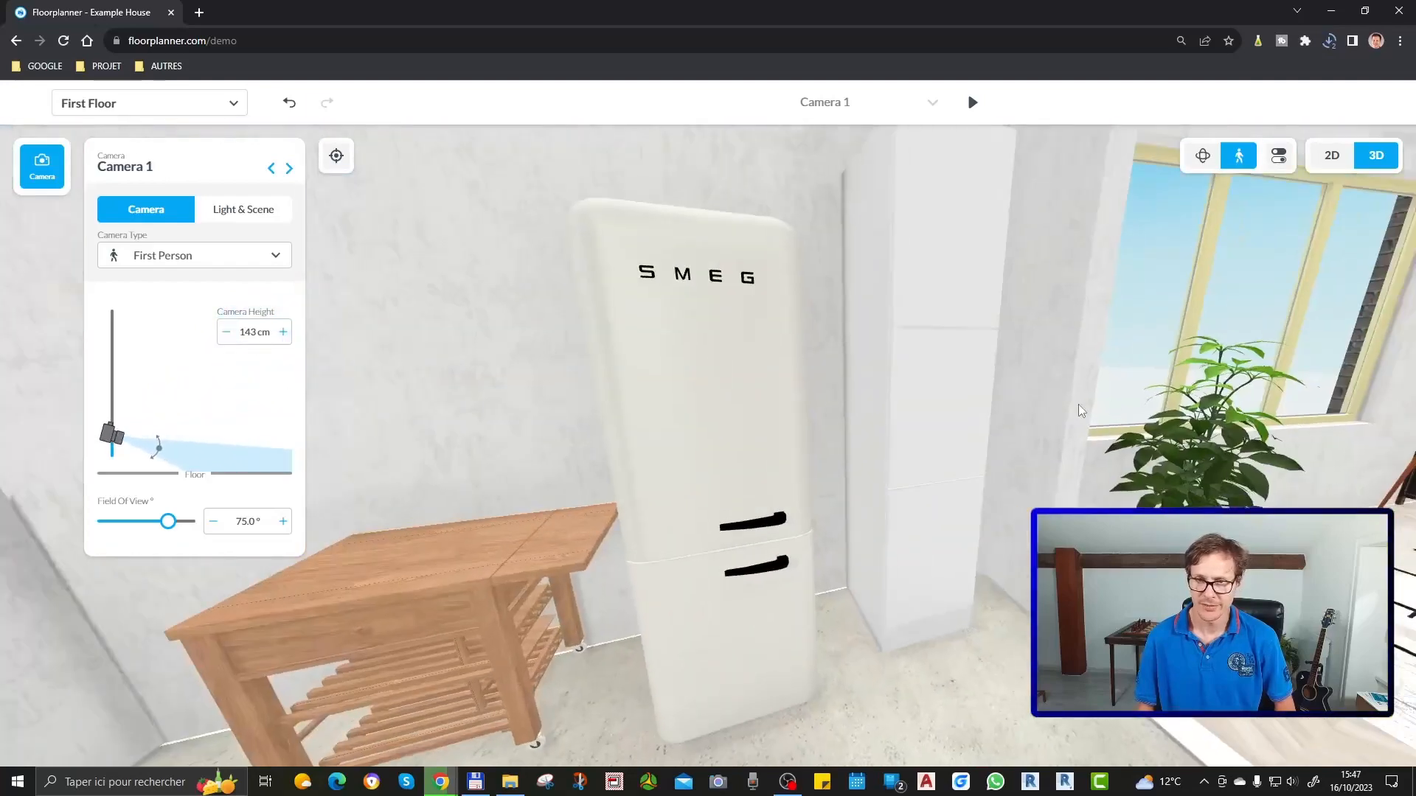
click(757, 527)
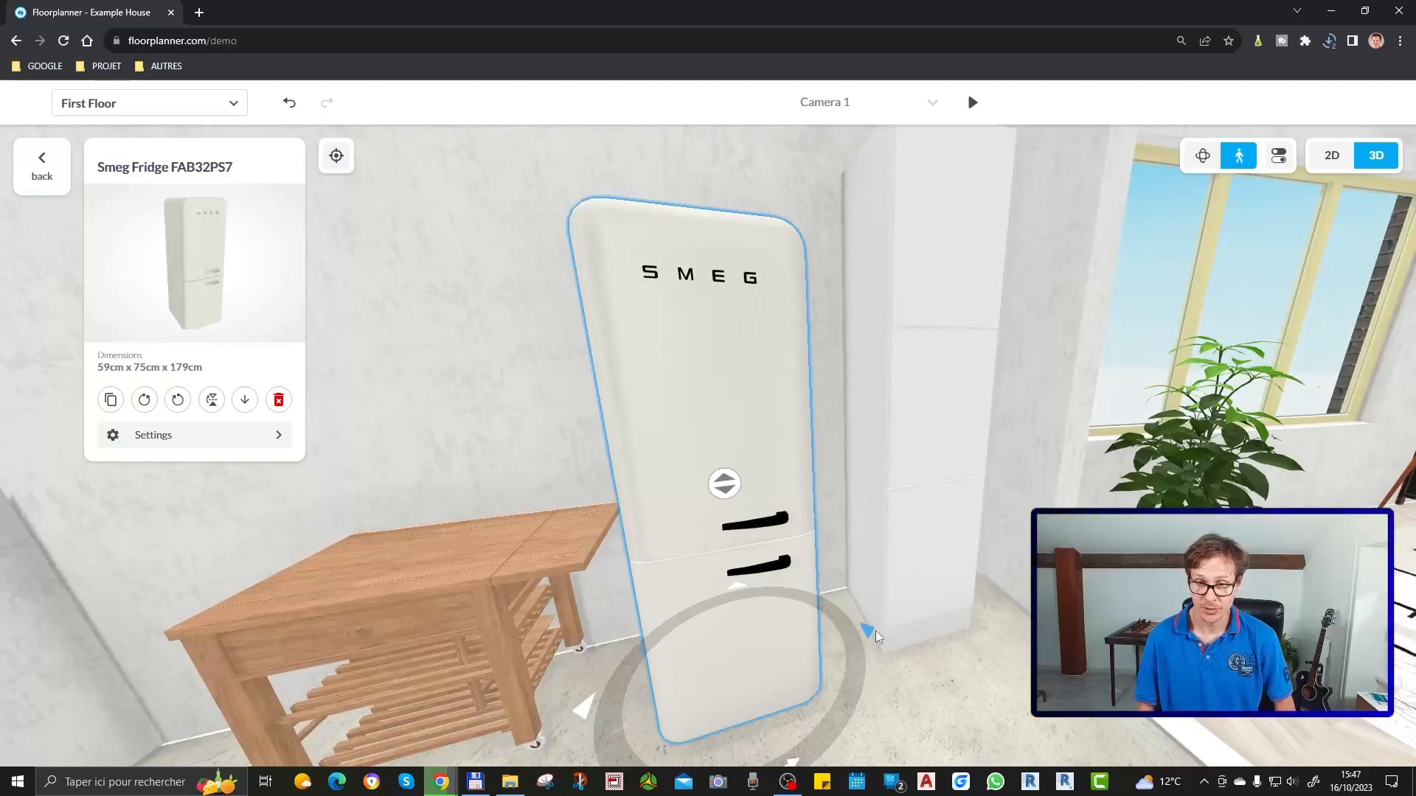
mouse_move(875, 631)
mouse_down()
mouse_move(900, 627)
mouse_move(878, 631)
mouse_up()
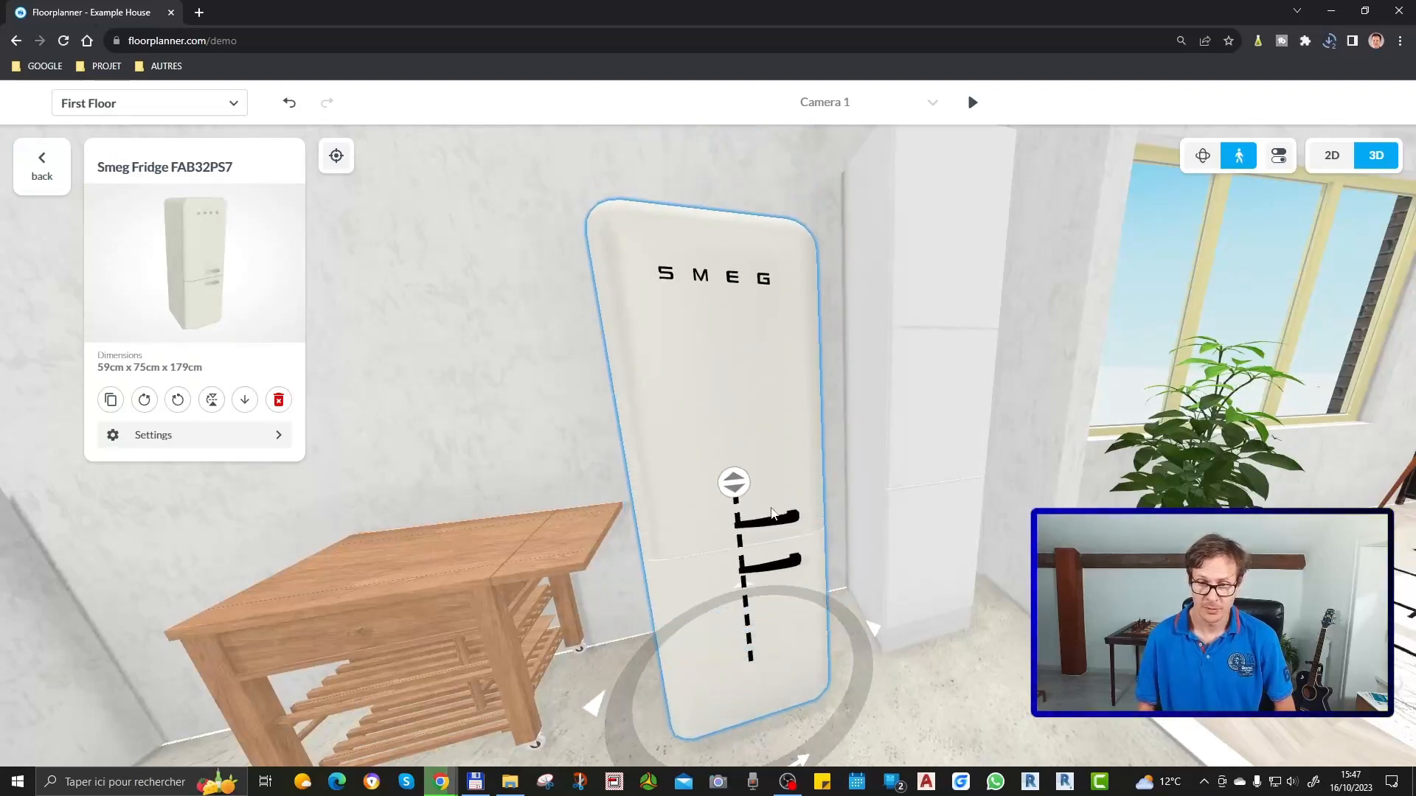
drag(674, 525, 637, 516)
Nudge the butcher's trolley beside the fridge, and adjust the Smeg fridge's position along the kitchen wall
click(523, 568)
click(523, 575)
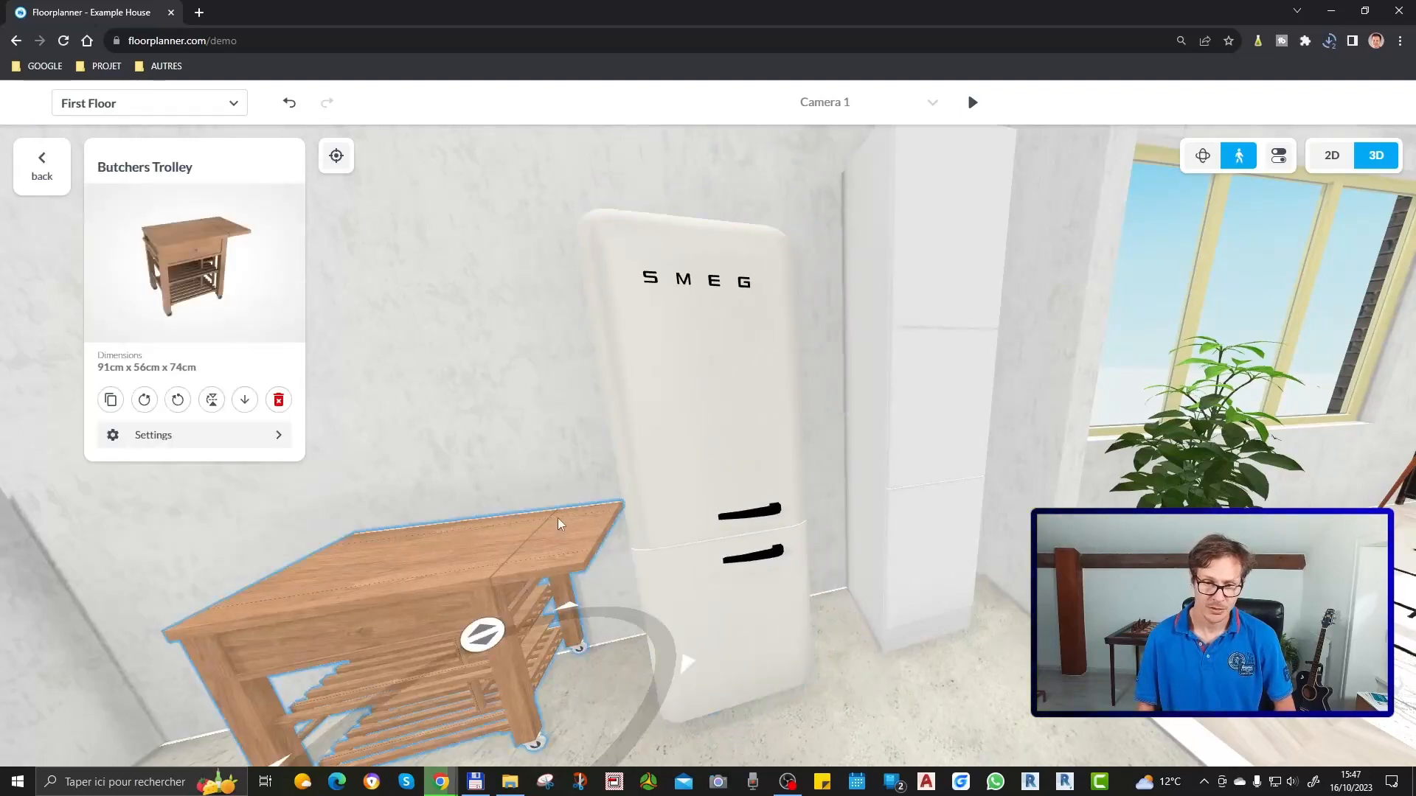
mouse_move(686, 646)
mouse_down()
mouse_move(706, 652)
mouse_move(671, 665)
mouse_move(713, 655)
mouse_move(697, 648)
mouse_up()
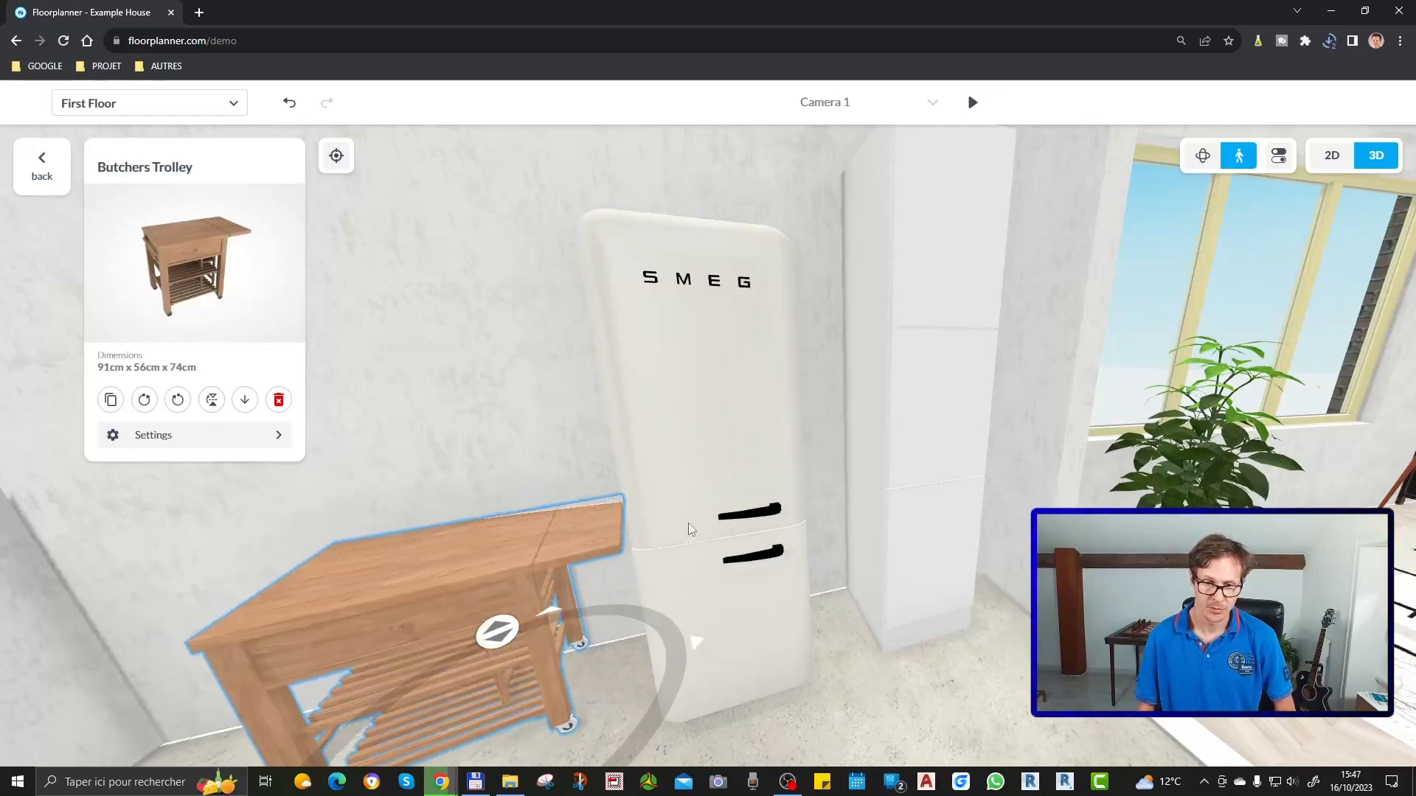
click(739, 467)
mouse_move(830, 597)
mouse_down()
mouse_move(837, 661)
mouse_move(836, 600)
mouse_move(813, 676)
mouse_move(844, 613)
mouse_up()
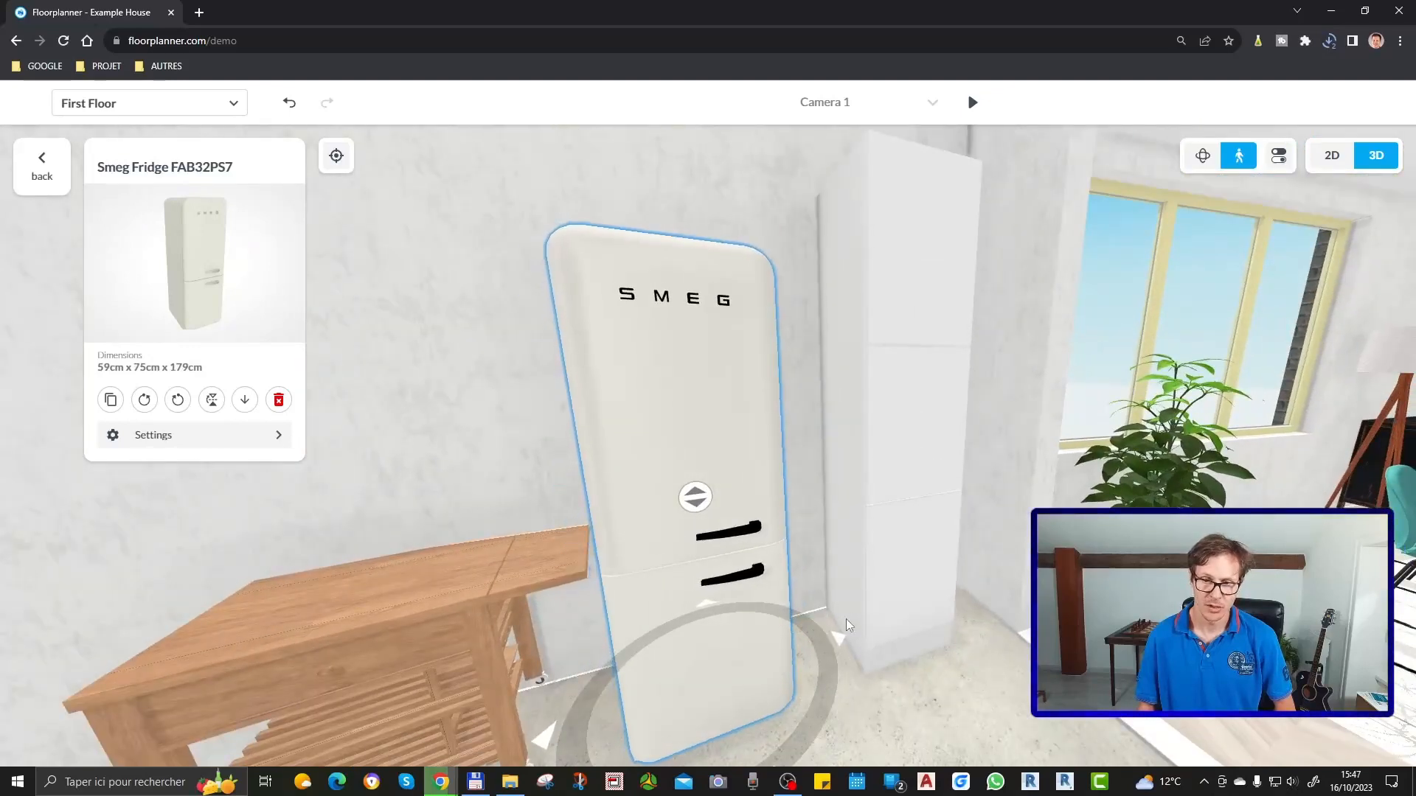
Turn the first-person view toward the dining area and shift the Schefflera tree slightly toward the dining table
click(948, 688)
drag(949, 687, 1165, 689)
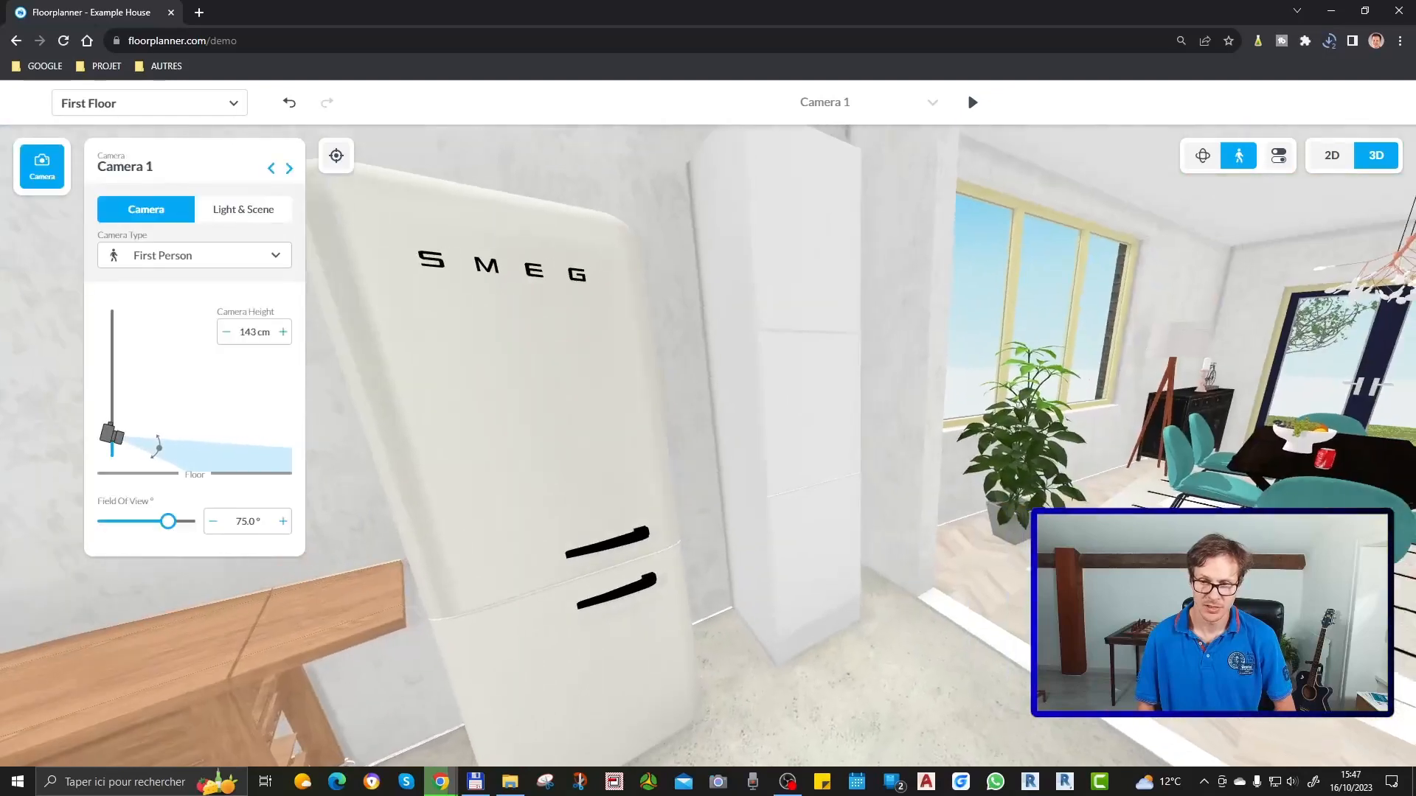
click(1023, 444)
drag(1025, 444, 1041, 441)
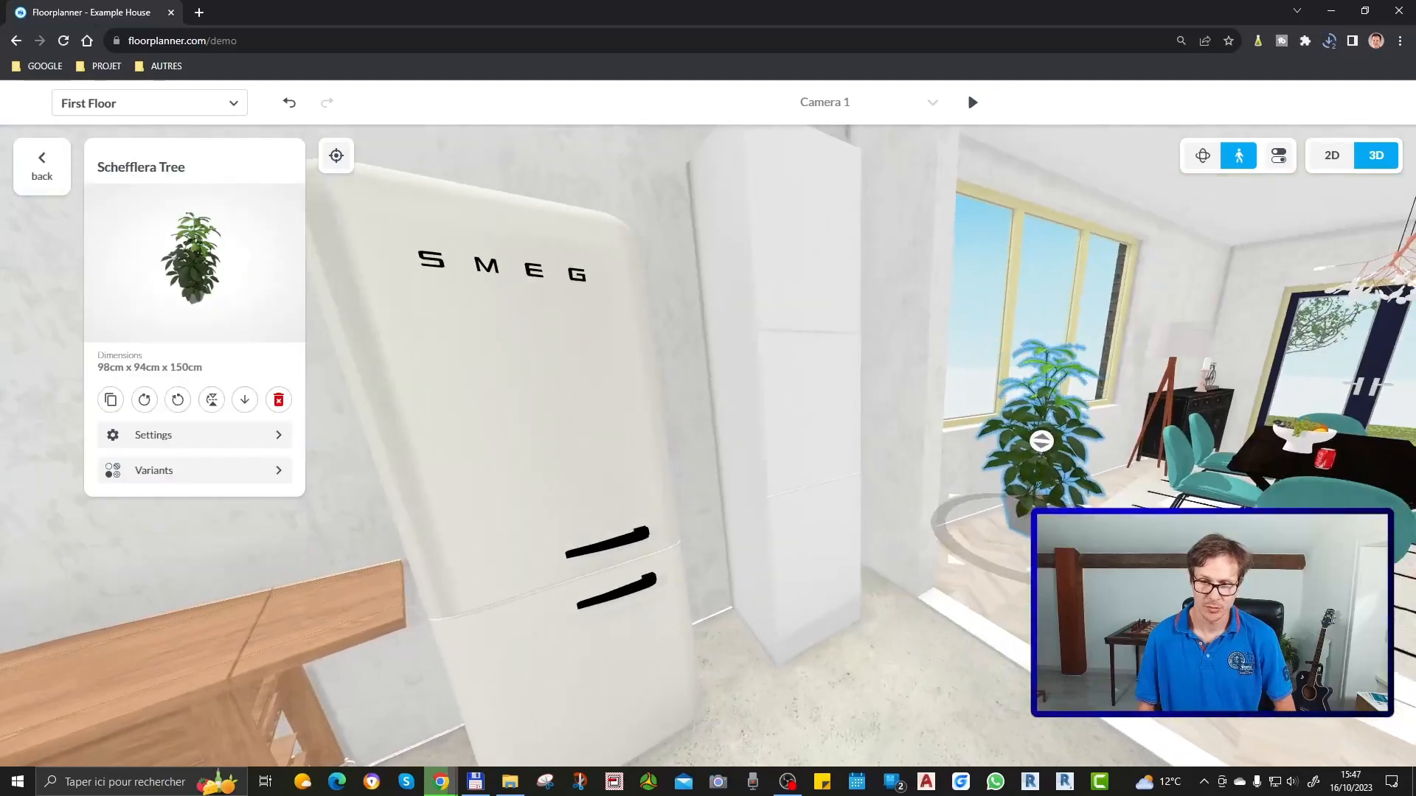
Walk in first person through the kitchen's red door and past the toilet to examine the hallway staircase
click(989, 695)
drag(989, 694, 762, 658)
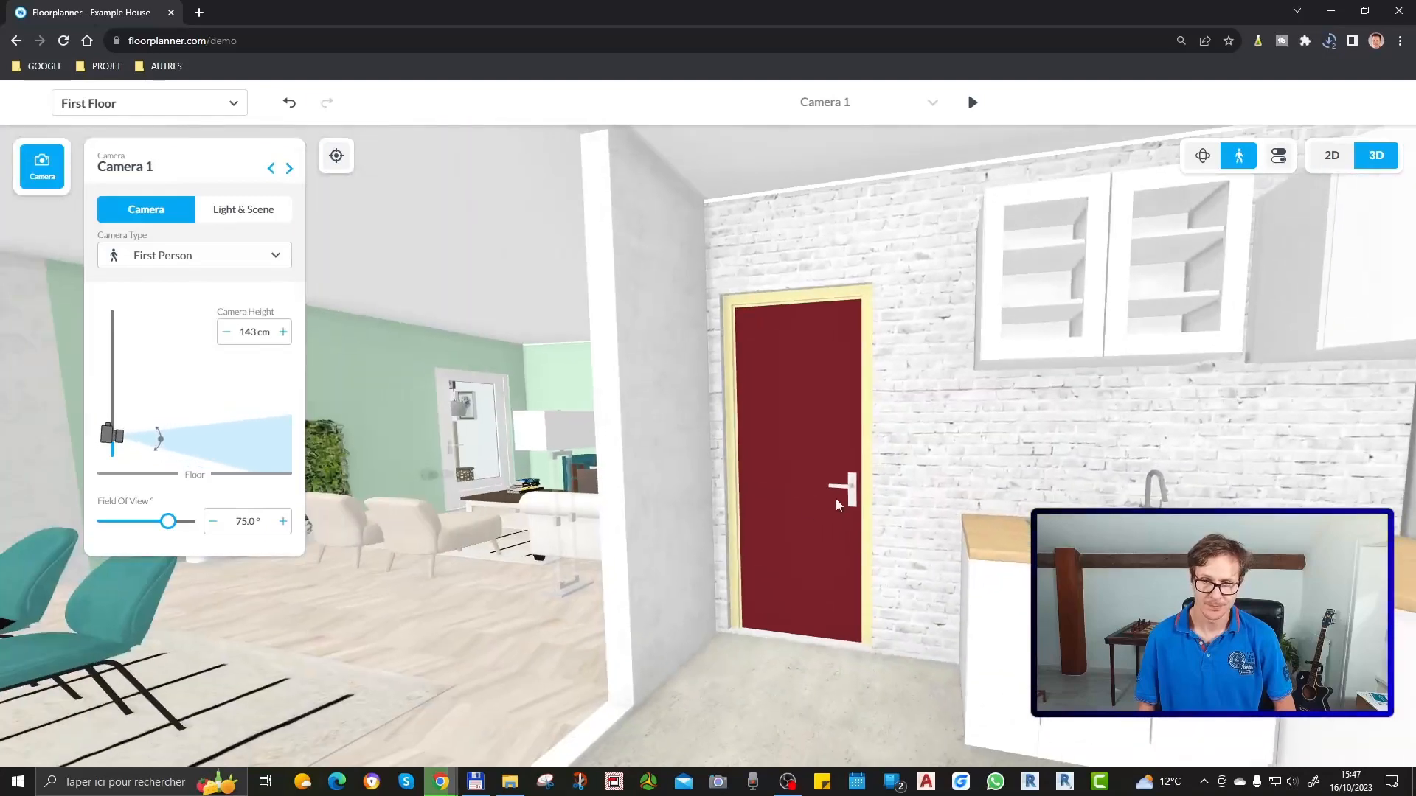
scroll(851, 493, up, 5)
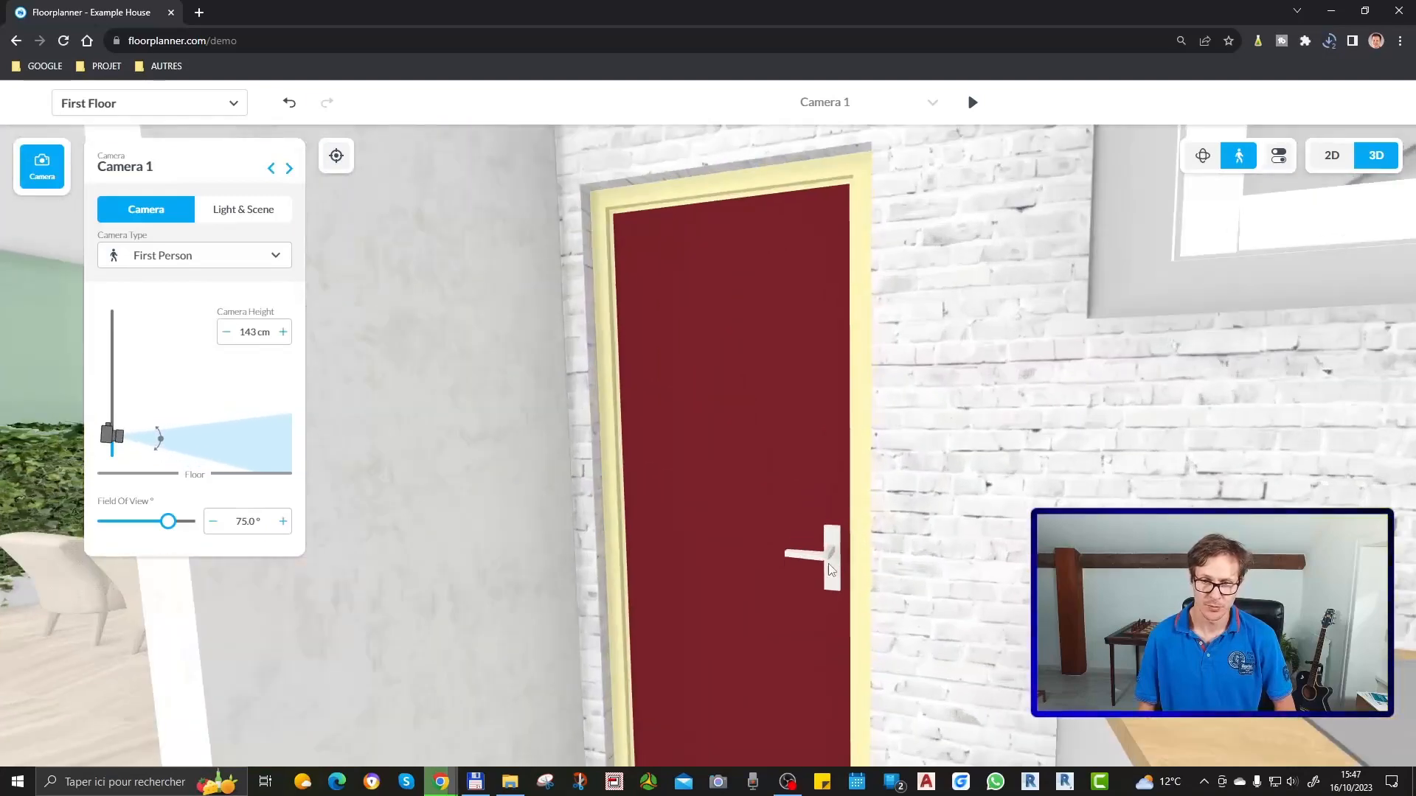
scroll(831, 569, up, 10)
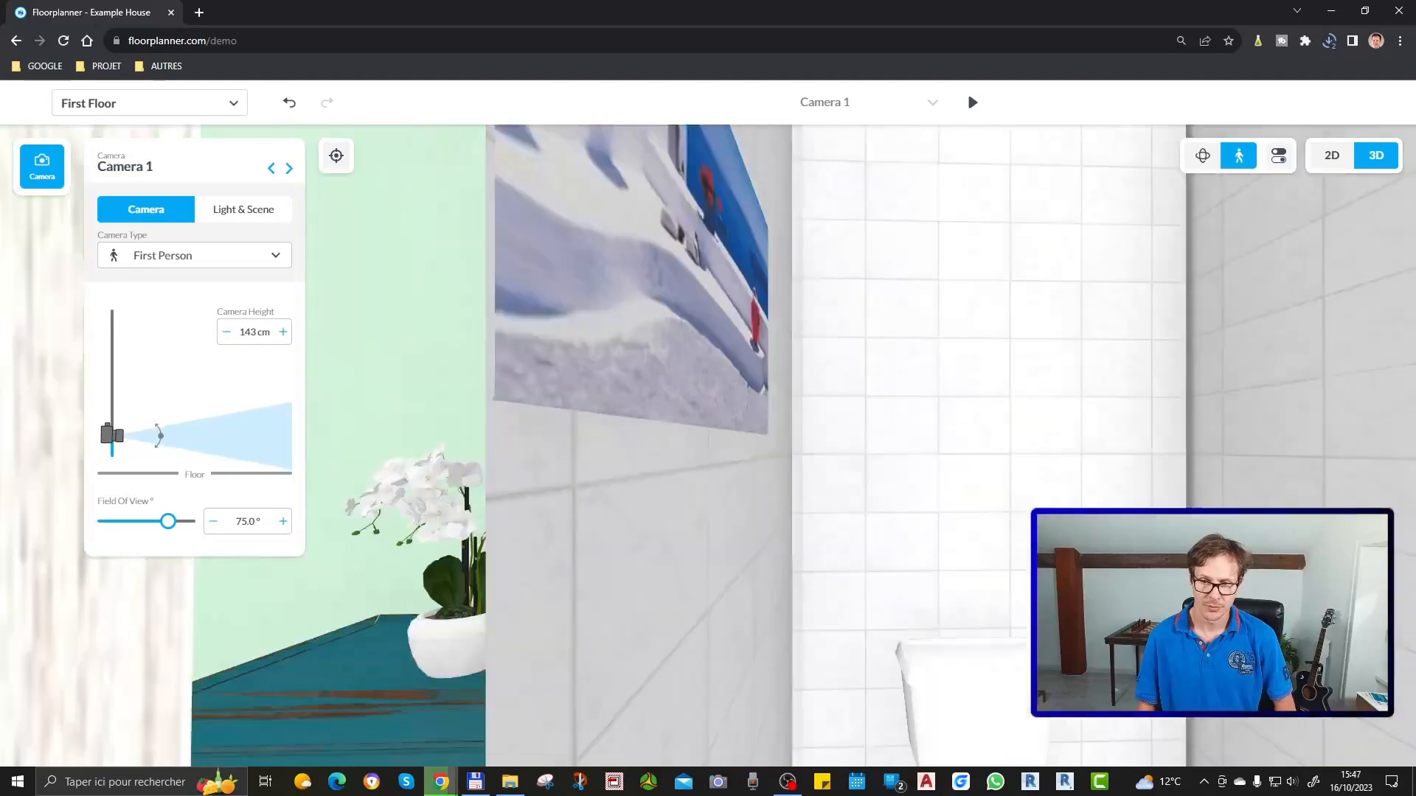
drag(831, 569, 904, 629)
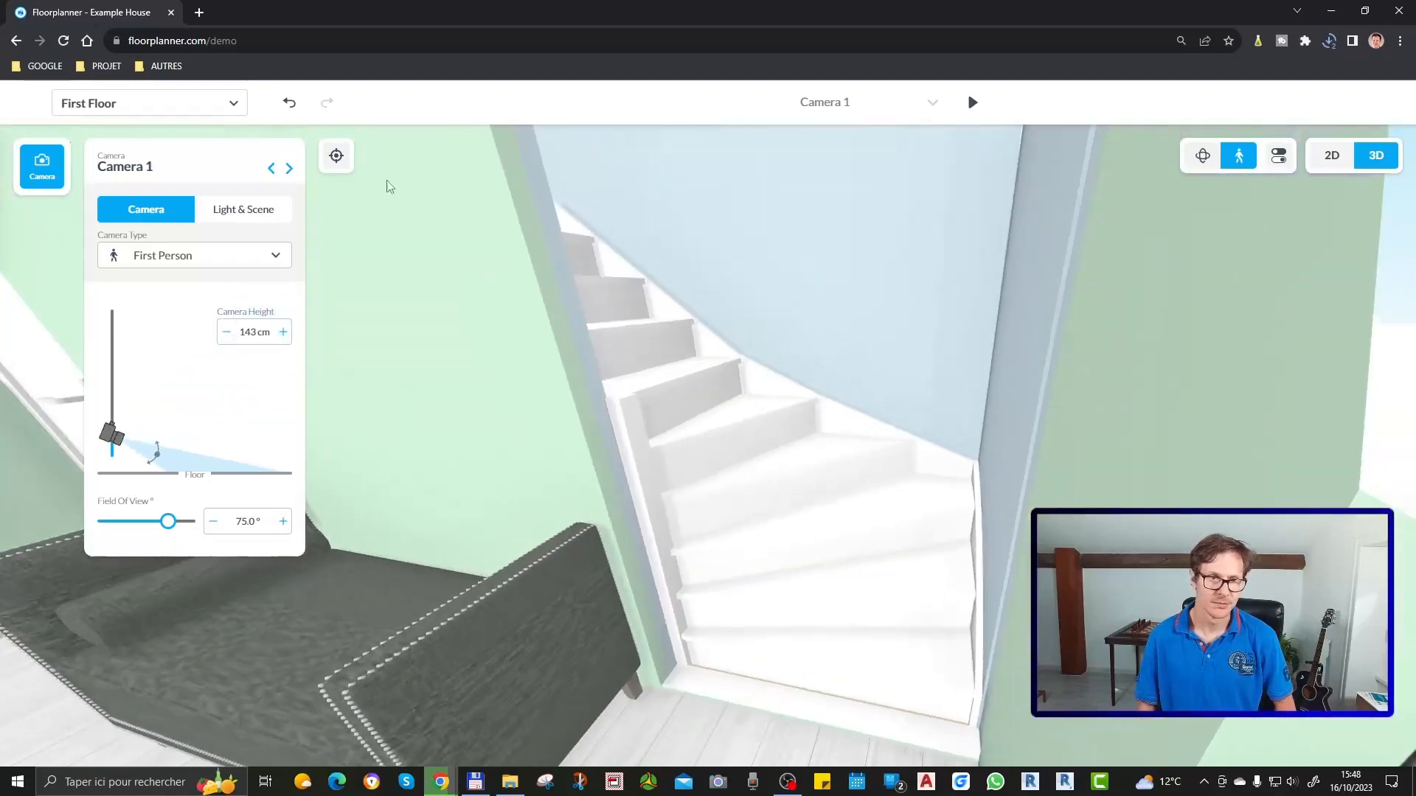
Return to the 2D plan, reopen the house in the 3D dollhouse view, and start and stop the camera playback
key(Escape)
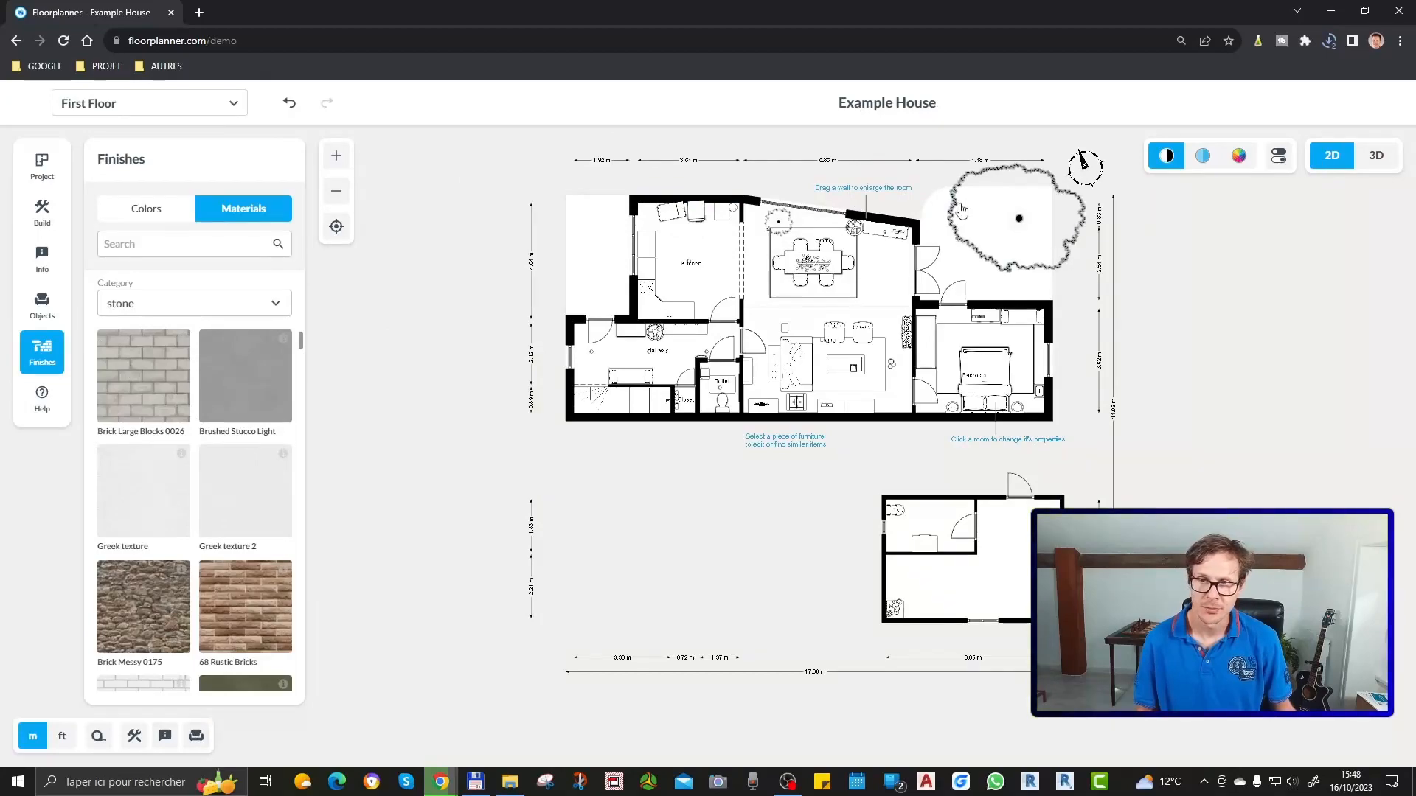
click(1374, 157)
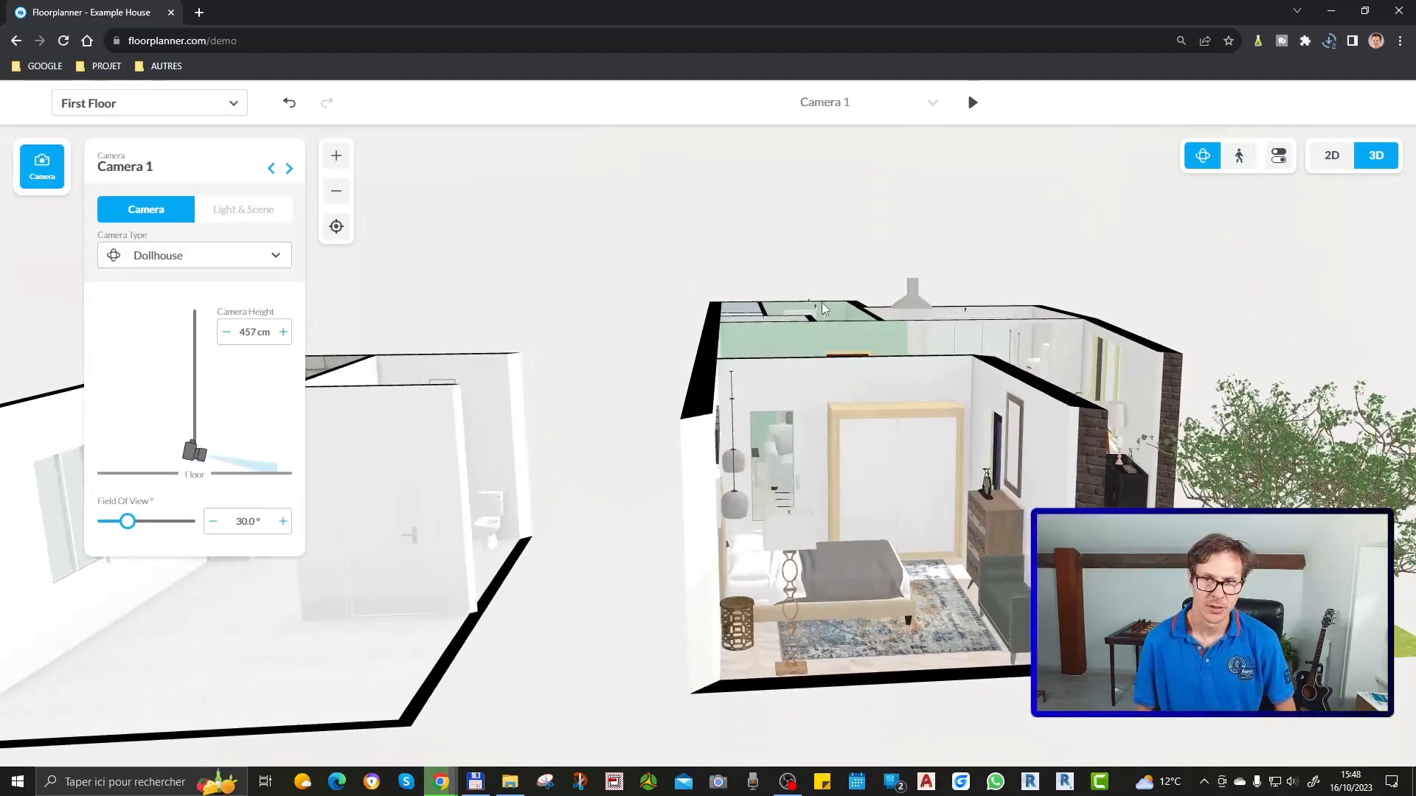
click(972, 103)
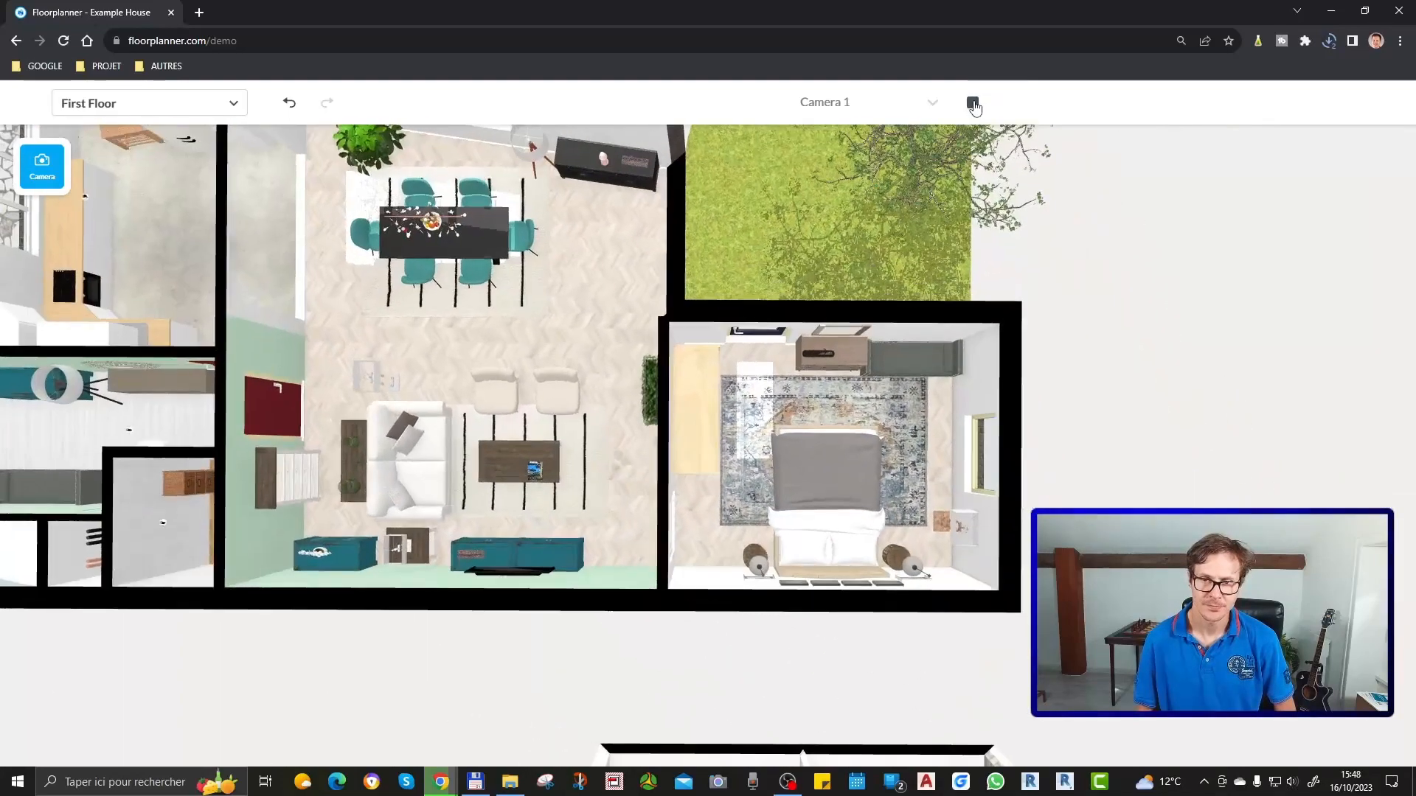
click(972, 105)
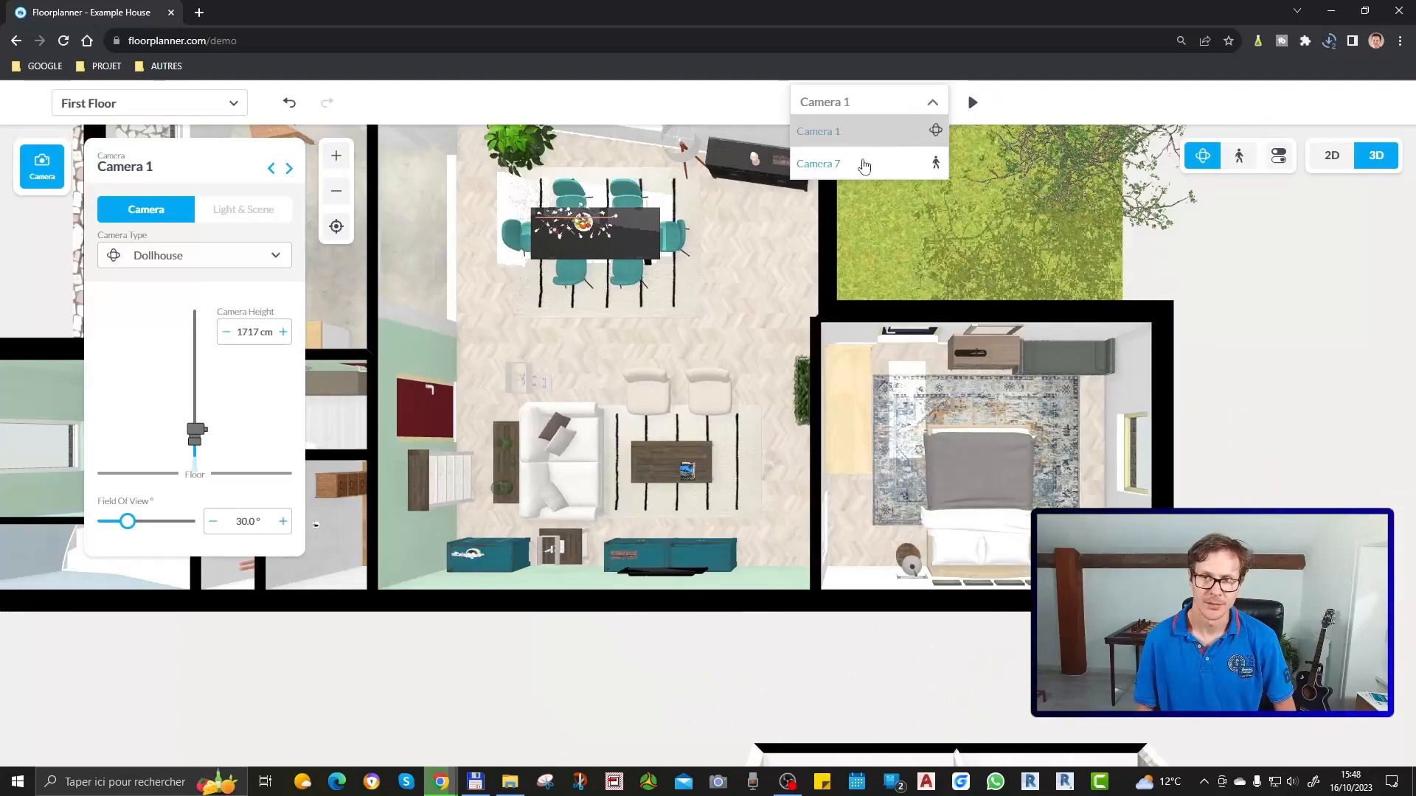
View the hallway from Camera 7, switch back to Camera 1, and examine the dollhouse from the living-room side
click(864, 165)
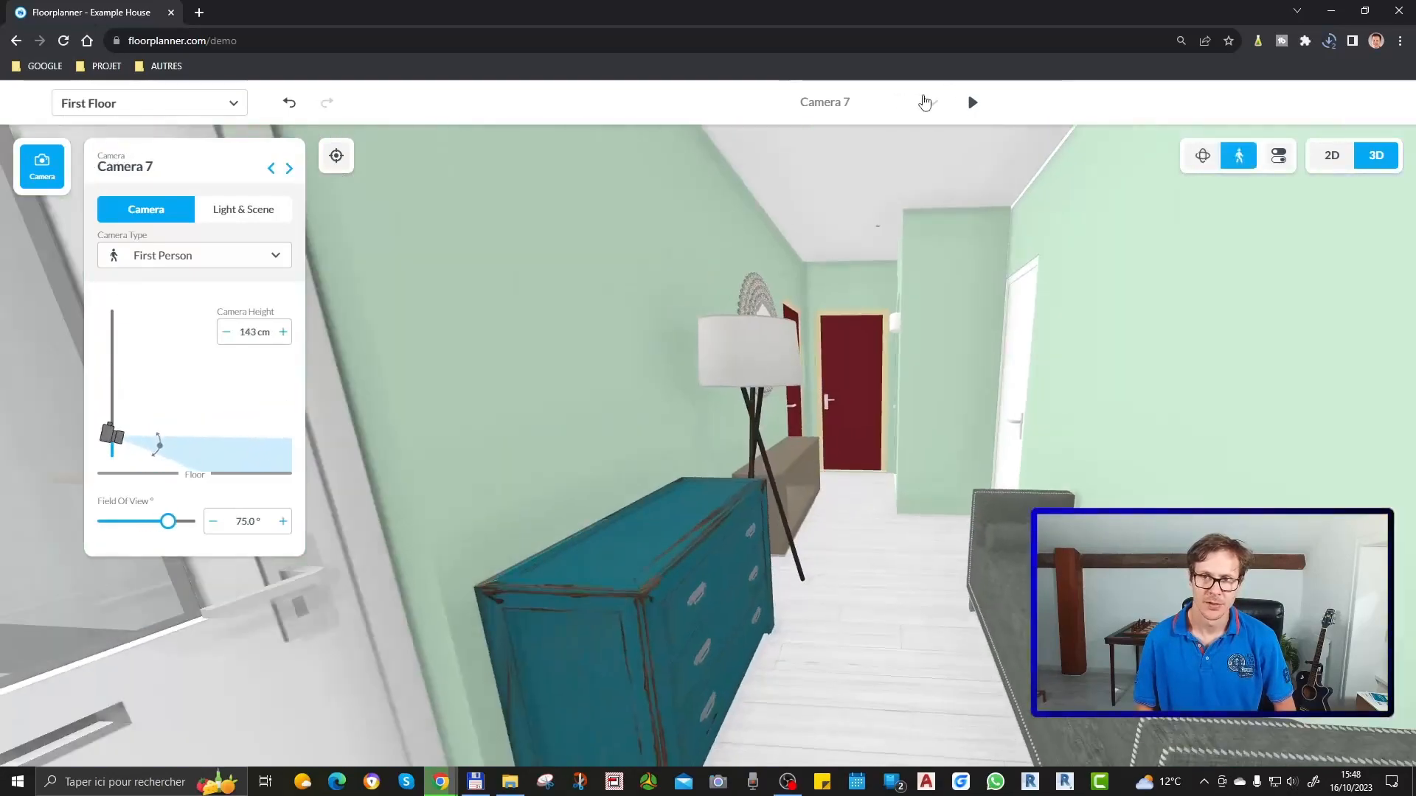
click(819, 132)
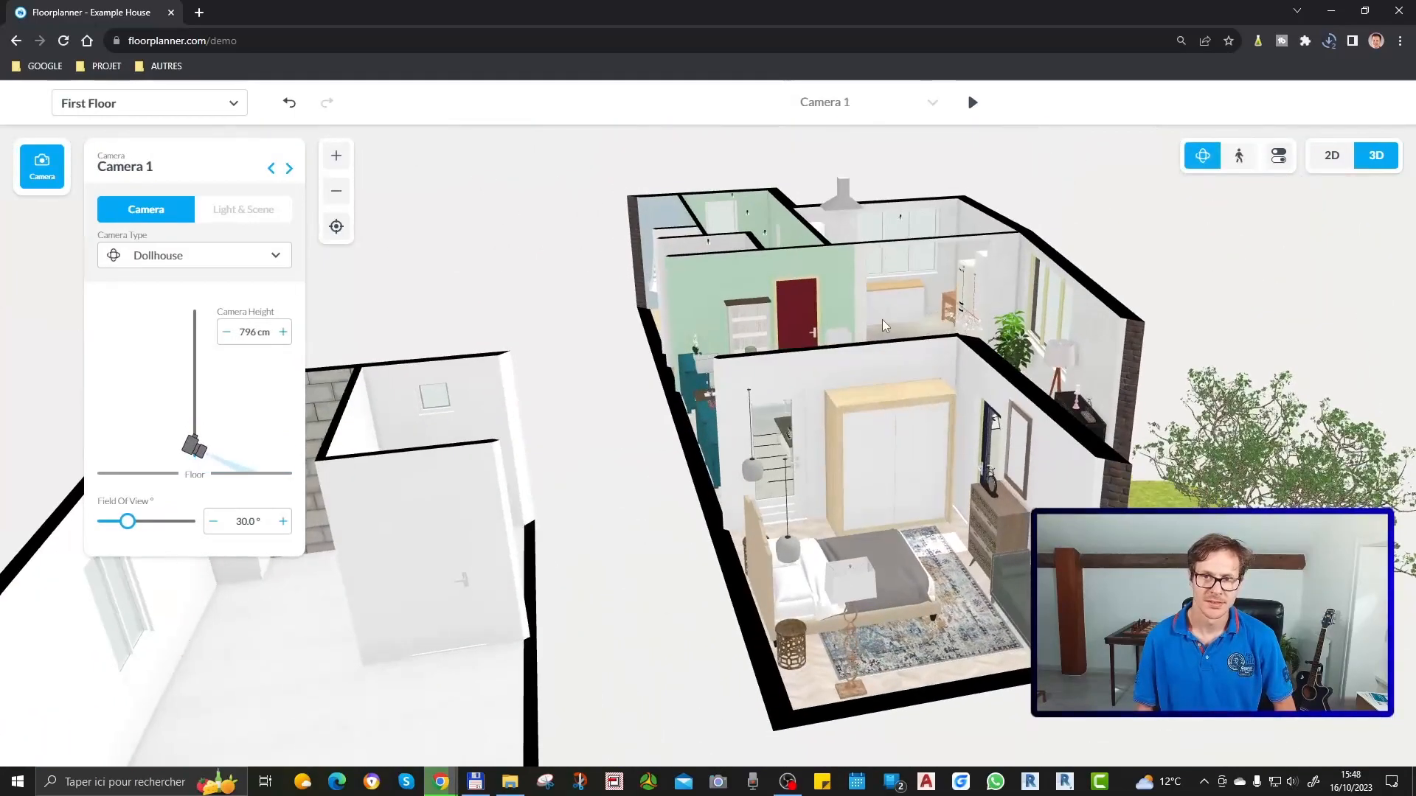
drag(834, 306, 1079, 322)
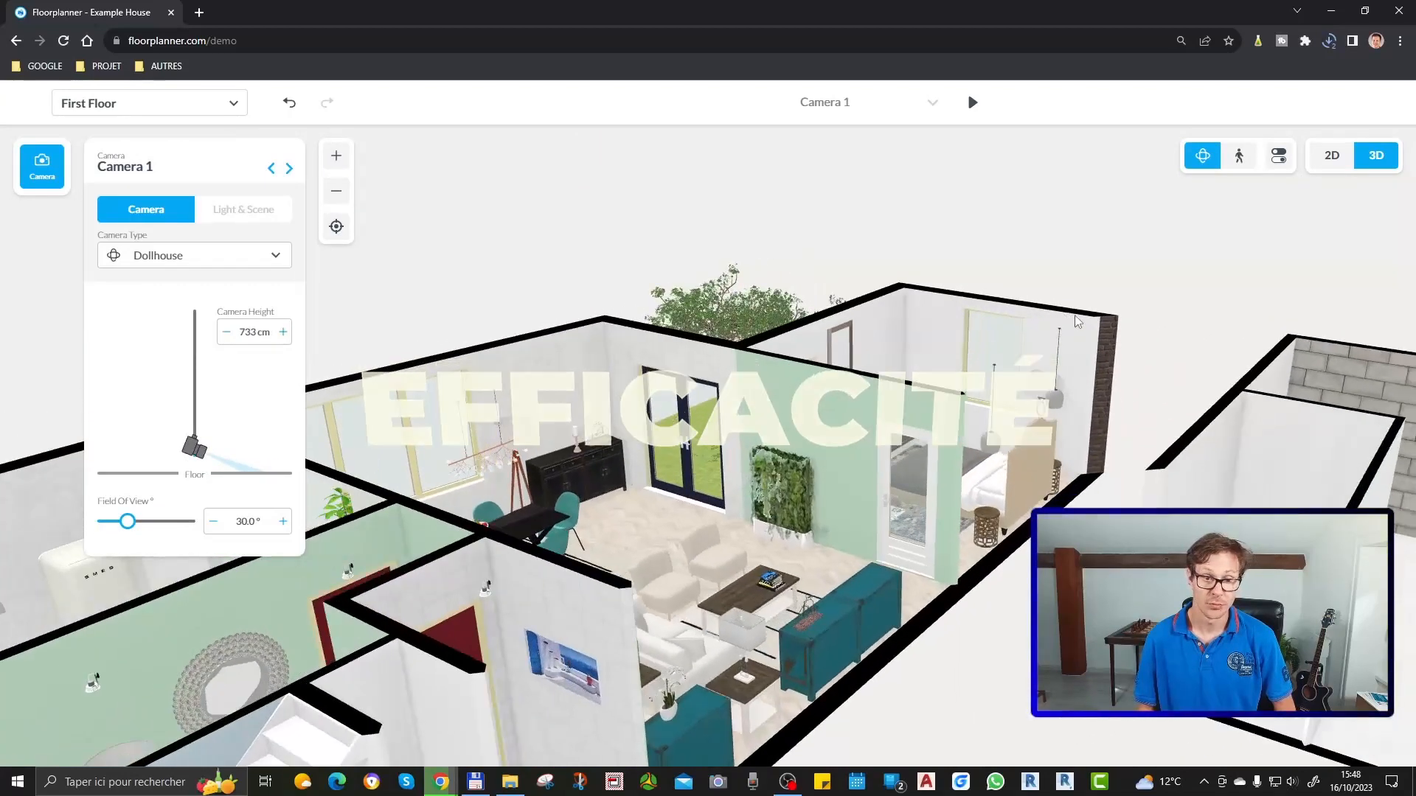